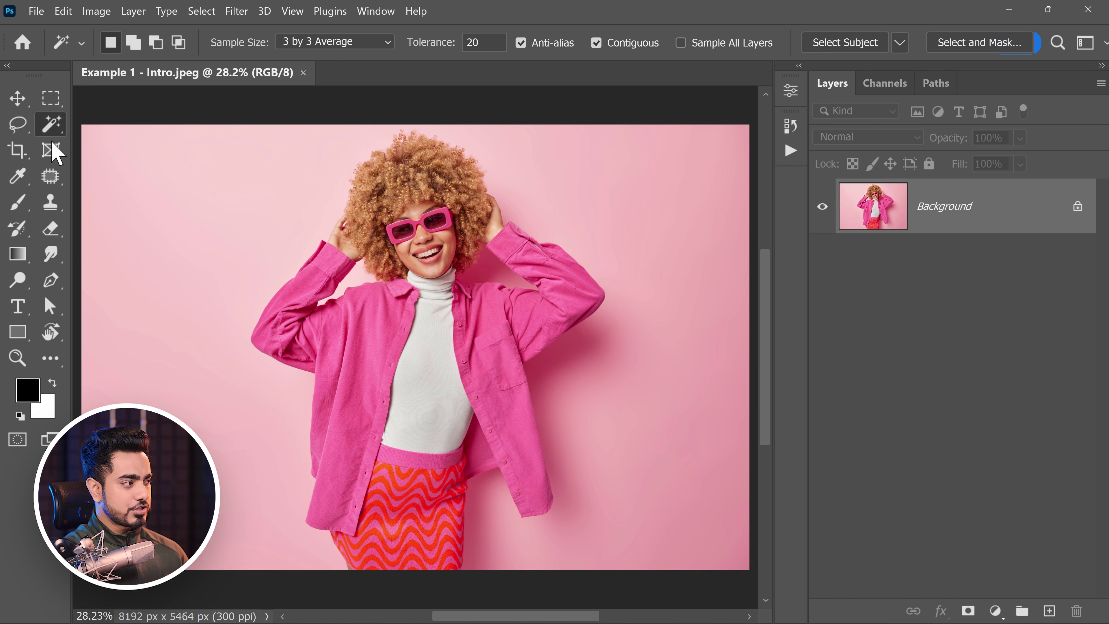
Select the woman's white turtleneck with the Quick Selection tool at a brush size of 300.
{"action": "right_click", "coordinate": [53, 125]}
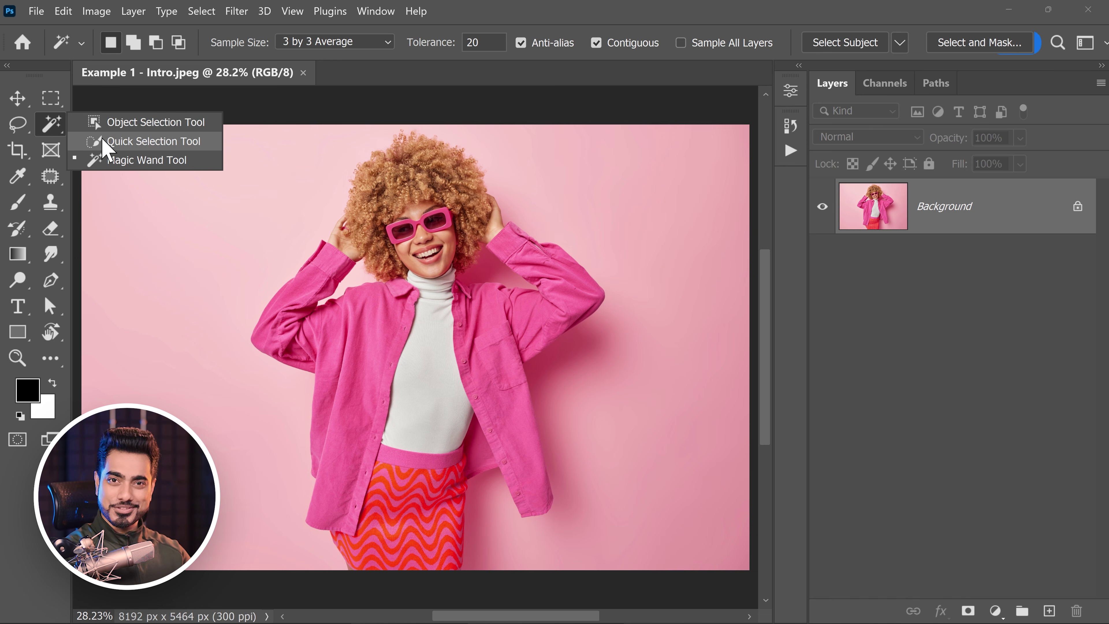
{"action": "left_click", "coordinate": [131, 141]}
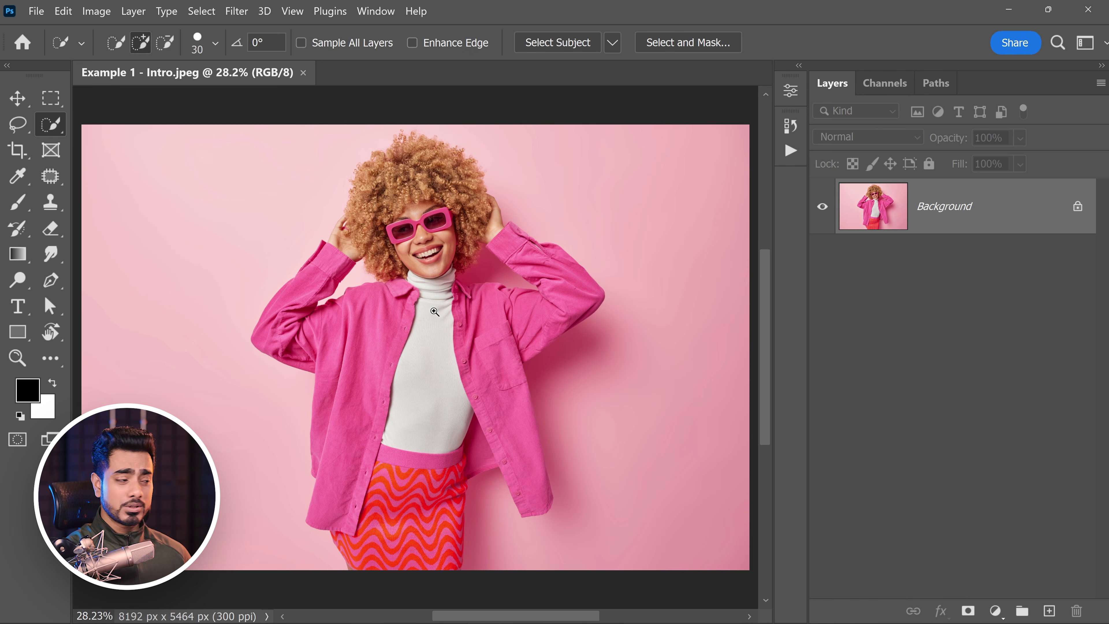
{"action": "left_click_drag", "start_coordinate": [440, 324], "coordinate": [448, 320]}
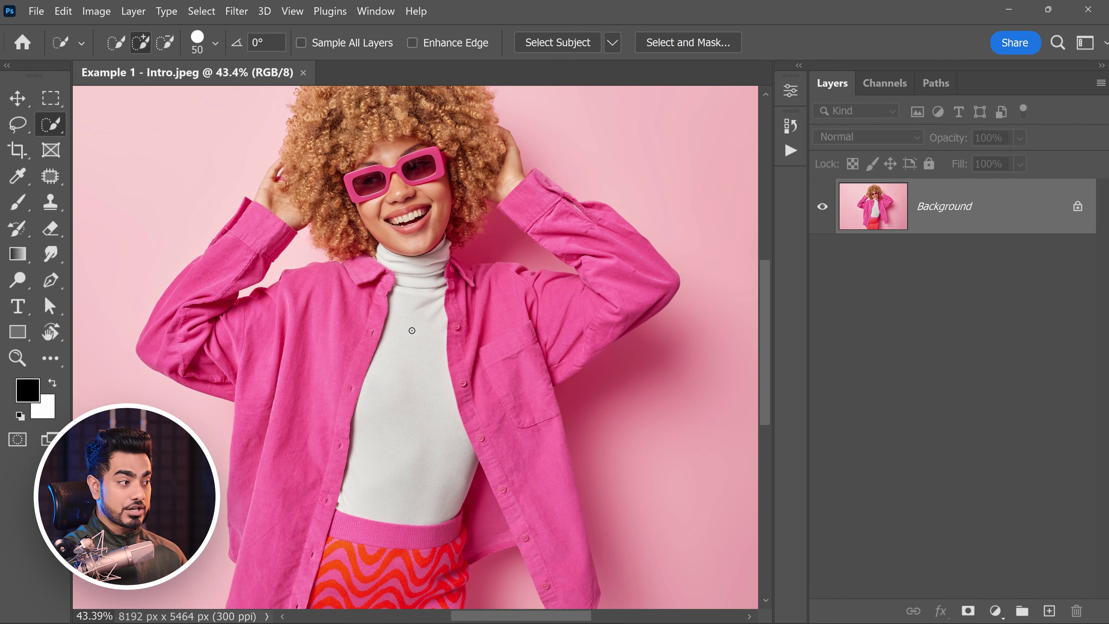
{"action": "key", "text": "bracketright"}
{"action": "key", "text": "bracketright"}
{"action": "key", "text": "bracketright"}
{"action": "key", "text": "bracketright"}
{"action": "key", "text": "bracketright"}
{"action": "key", "text": "bracketright"}
{"action": "key", "text": "bracketright"}
{"action": "key", "text": "bracketright"}
{"action": "key", "text": "bracketright"}
{"action": "key", "text": "bracketright"}
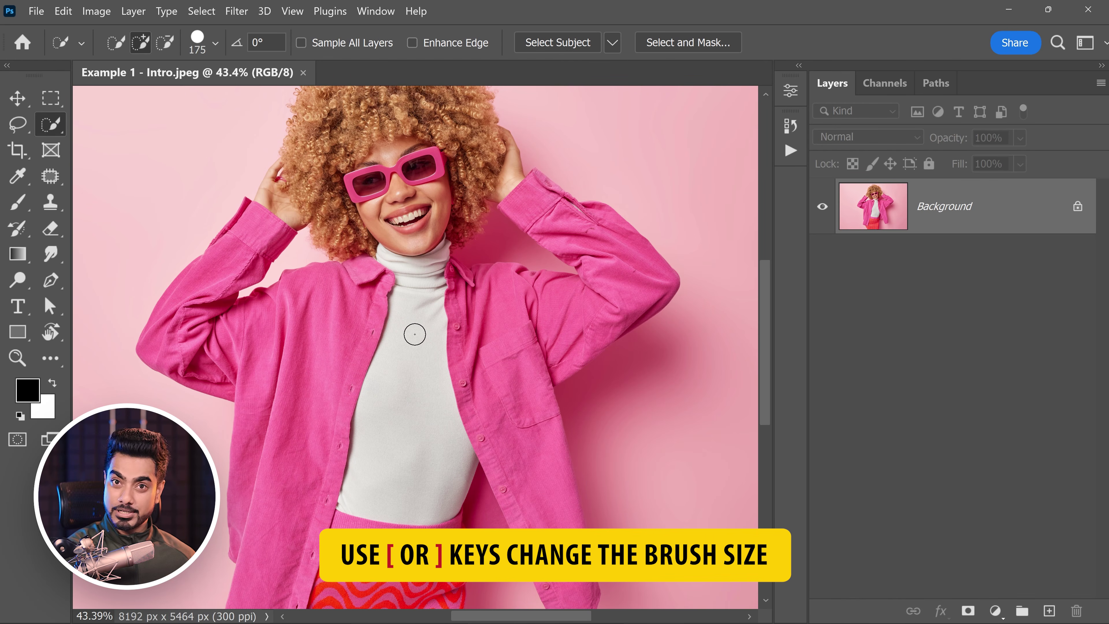
{"action": "key", "text": "bracketright"}
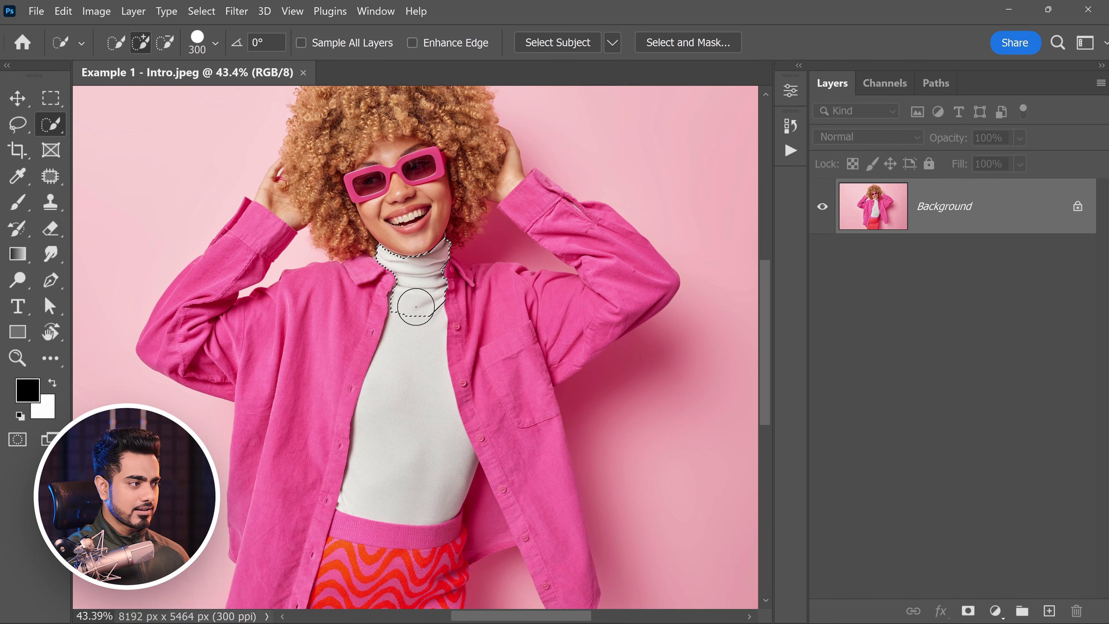
{"action": "mouse_move", "coordinate": [415, 307]}
{"action": "left_mouse_down"}
{"action": "mouse_move", "coordinate": [411, 361]}
{"action": "mouse_move", "coordinate": [431, 364]}
{"action": "mouse_move", "coordinate": [433, 329]}
{"action": "mouse_move", "coordinate": [412, 331]}
{"action": "mouse_move", "coordinate": [410, 309]}
{"action": "mouse_move", "coordinate": [433, 290]}
{"action": "left_mouse_up"}
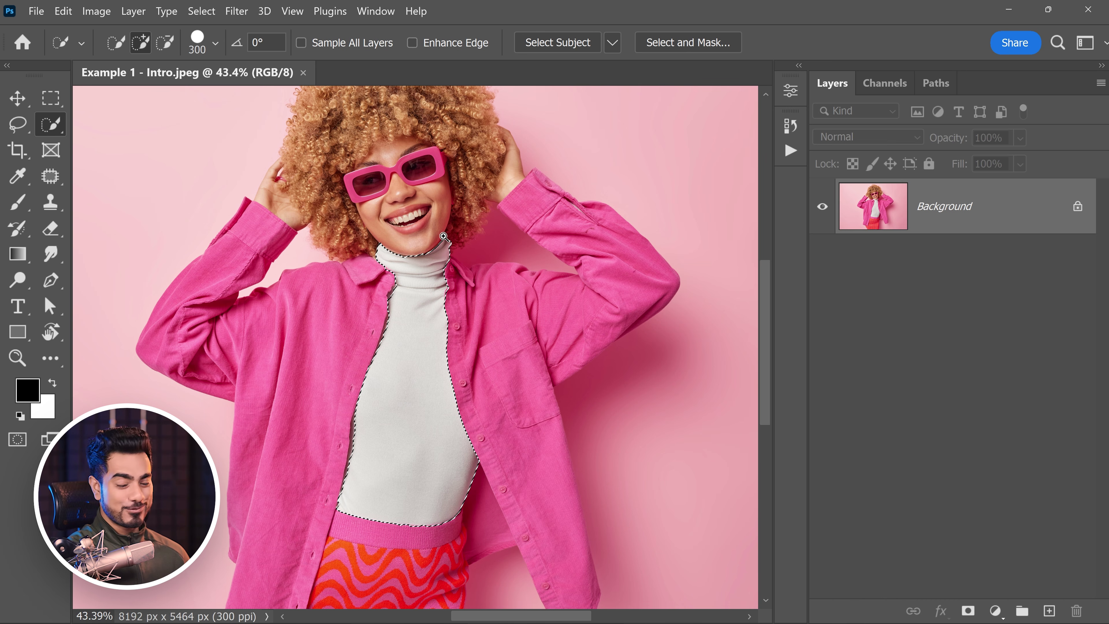
Add the missing collar tip beside the jaw to the selection with a brush size of 10.
{"action": "left_click_drag", "start_coordinate": [443, 237], "coordinate": [488, 236]}
{"action": "key", "text": "bracketleft"}
{"action": "key", "text": "bracketleft"}
{"action": "key", "text": "bracketleft"}
{"action": "key", "text": "bracketleft"}
{"action": "key", "text": "bracketleft"}
{"action": "key", "text": "bracketleft"}
{"action": "key", "text": "bracketleft"}
{"action": "key", "text": "bracketleft"}
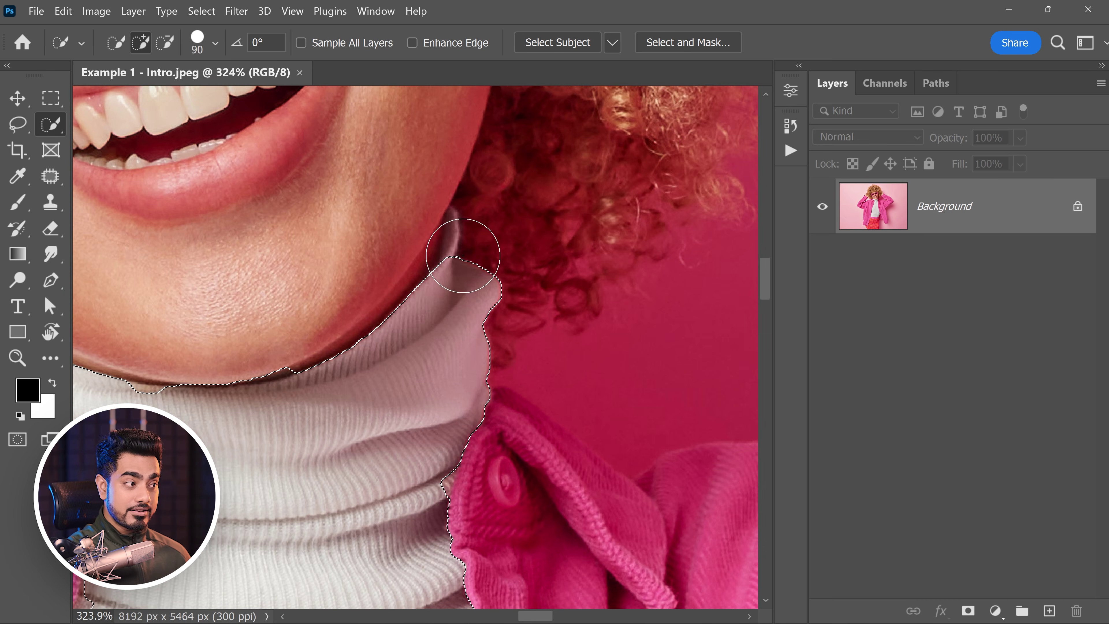
{"action": "key", "text": "bracketleft"}
{"action": "key", "text": "bracketleft"}
{"action": "key", "text": "bracketleft"}
{"action": "key", "text": "bracketleft"}
{"action": "key", "text": "bracketleft"}
{"action": "key", "text": "bracketleft"}
{"action": "key", "text": "bracketleft"}
{"action": "scroll", "coordinate": [463, 255], "scroll_direction": "up", "scroll_amount": 5}
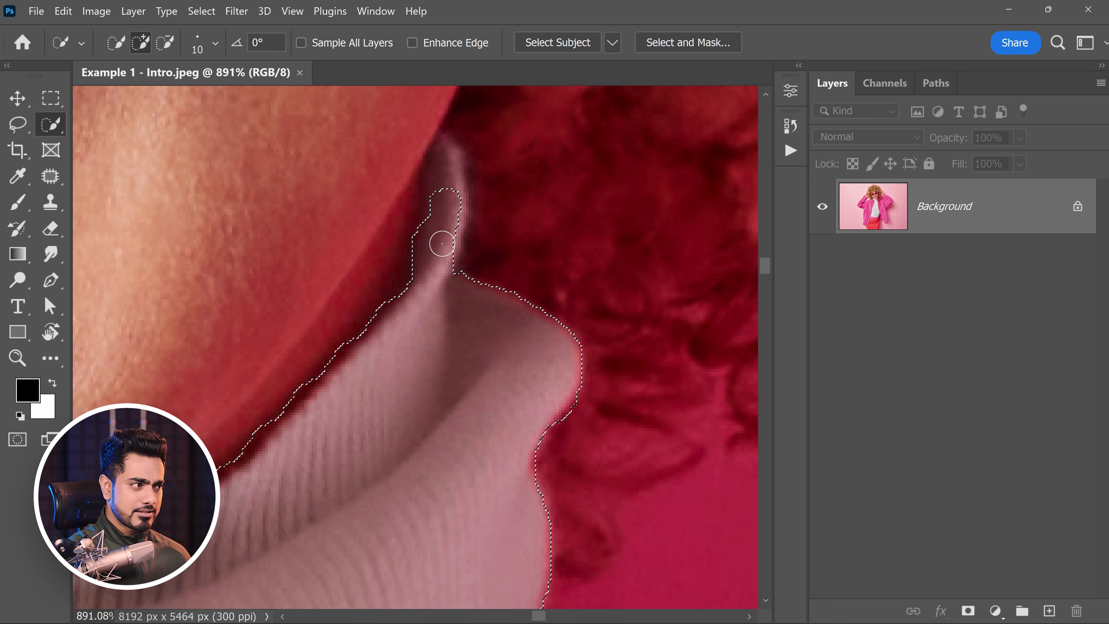
{"action": "mouse_move", "coordinate": [445, 198]}
{"action": "left_mouse_down"}
{"action": "mouse_move", "coordinate": [448, 251]}
{"action": "mouse_move", "coordinate": [411, 275]}
{"action": "left_mouse_up"}
Clean up the selection's edge along the chin so it follows the turtleneck collar.
{"action": "left_click_drag", "start_coordinate": [335, 309], "coordinate": [375, 314]}
{"action": "mouse_move", "coordinate": [322, 339]}
{"action": "left_mouse_down"}
{"action": "mouse_move", "coordinate": [310, 338]}
{"action": "mouse_move", "coordinate": [338, 340]}
{"action": "left_mouse_up"}
{"action": "mouse_move", "coordinate": [462, 285]}
{"action": "left_mouse_down"}
{"action": "mouse_move", "coordinate": [425, 286]}
{"action": "mouse_move", "coordinate": [537, 297]}
{"action": "left_mouse_up"}
{"action": "key", "text": "alt"}
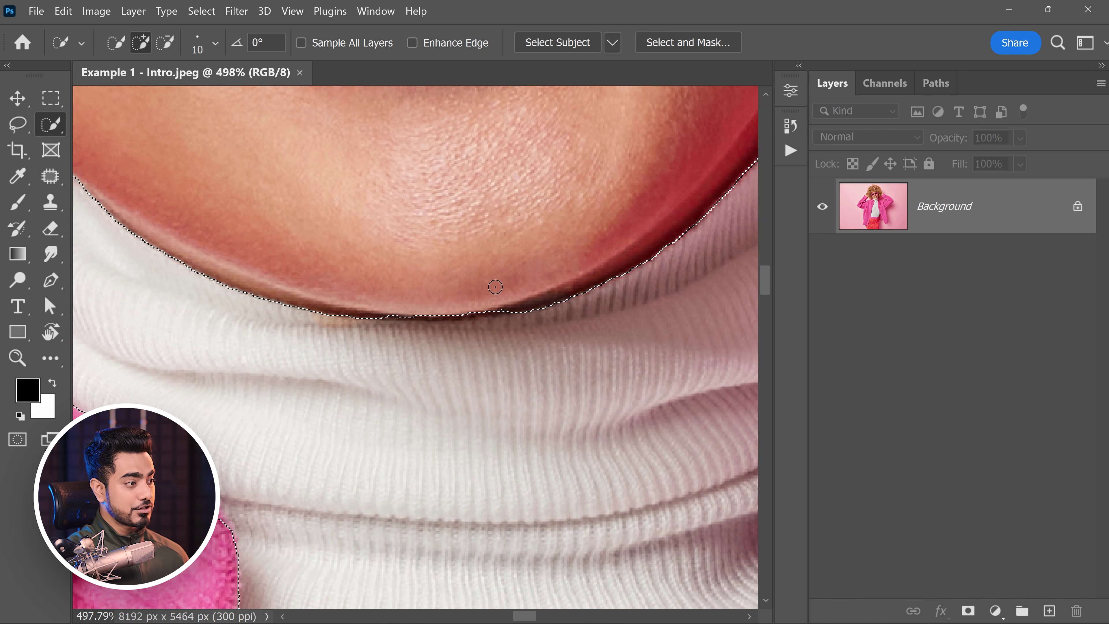
{"action": "scroll", "coordinate": [515, 300], "scroll_direction": "down", "scroll_amount": 6}
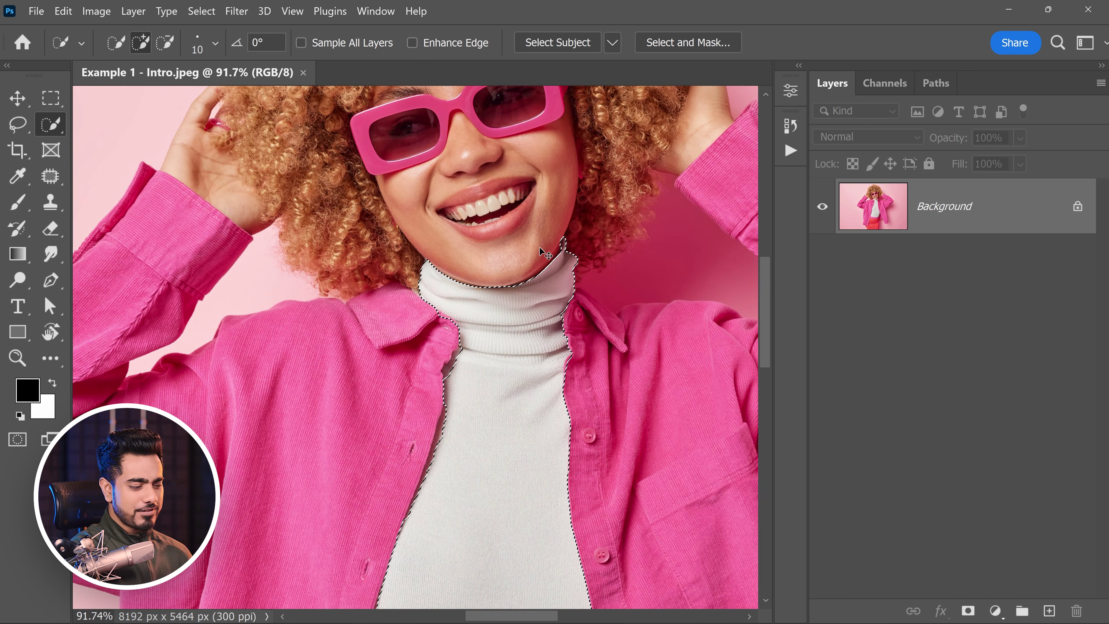
{"action": "scroll", "coordinate": [544, 253], "scroll_direction": "down", "scroll_amount": 4}
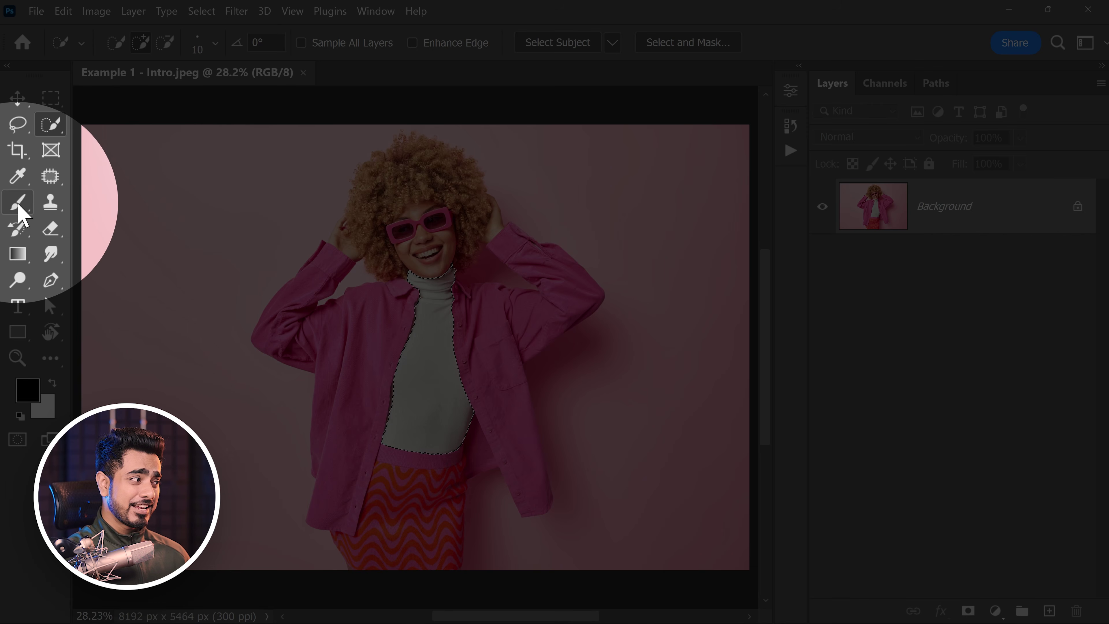
Switch to the Brush tool and set the foreground color to red.
{"action": "left_click", "coordinate": [19, 205]}
{"action": "left_click", "coordinate": [35, 404]}
{"action": "left_click", "coordinate": [481, 155]}
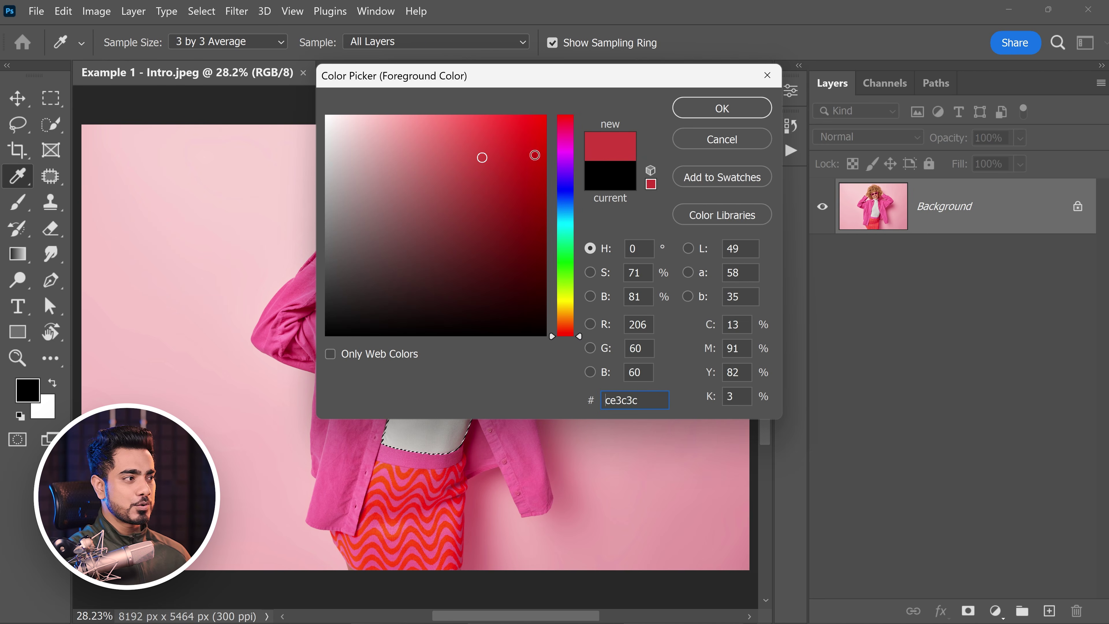
{"action": "left_click", "coordinate": [715, 116]}
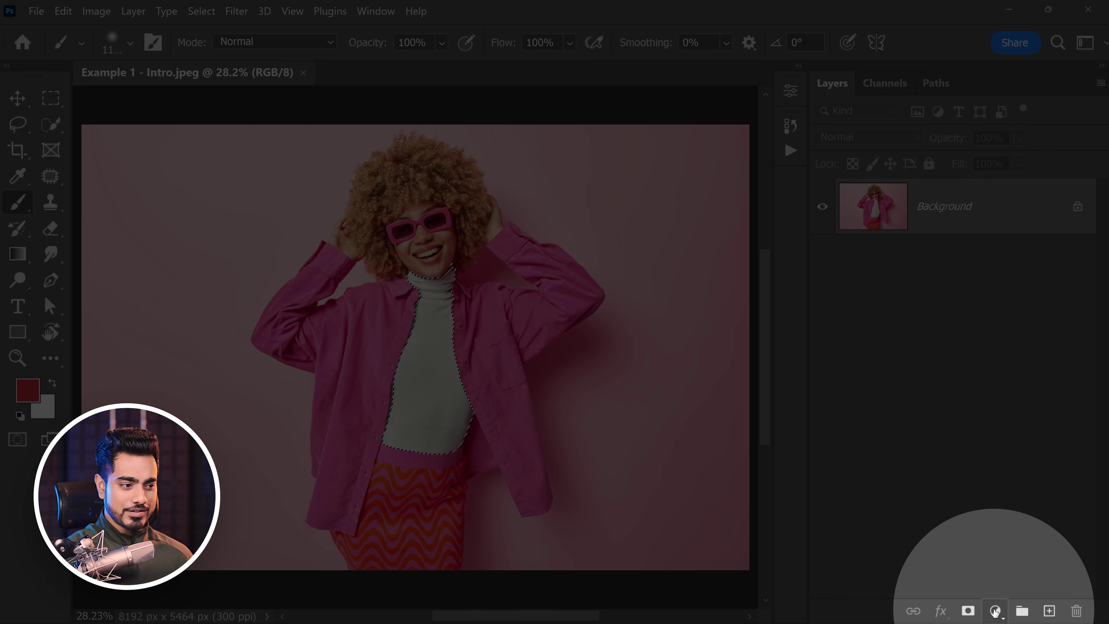
Add a yellow Solid Color fill layer masked to the turtleneck selection, with the Brush tool active.
{"action": "left_click", "coordinate": [995, 611]}
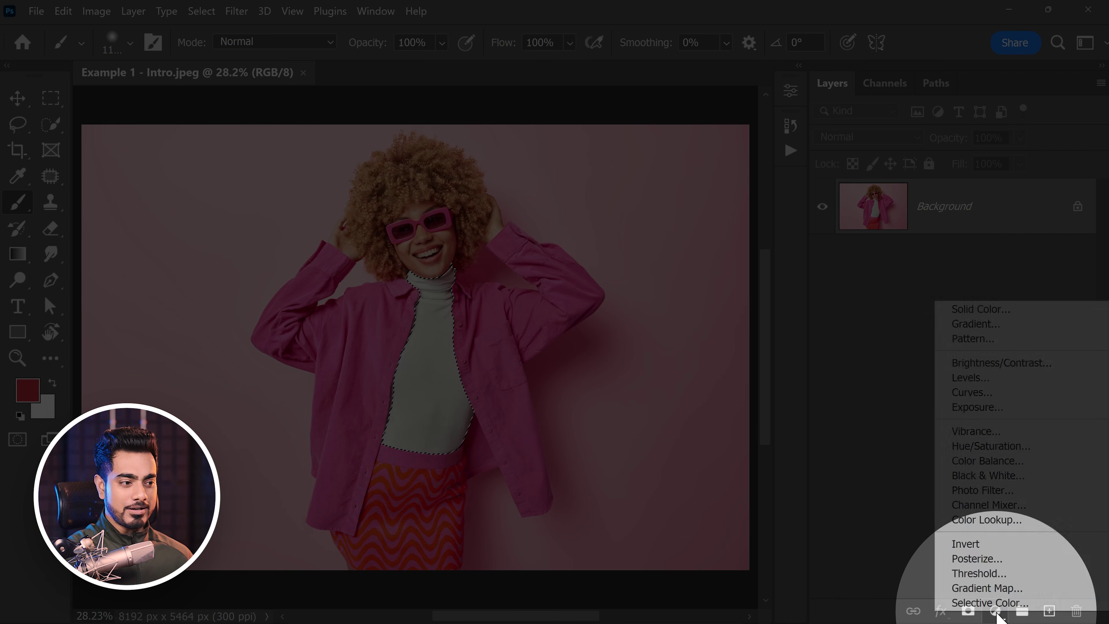
{"action": "left_click", "coordinate": [1002, 309]}
{"action": "left_click_drag", "start_coordinate": [515, 99], "coordinate": [849, 183]}
{"action": "left_click", "coordinate": [901, 396]}
{"action": "left_click_drag", "start_coordinate": [843, 312], "coordinate": [861, 209]}
{"action": "left_click", "coordinate": [1052, 202]}
{"action": "key", "text": "b"}
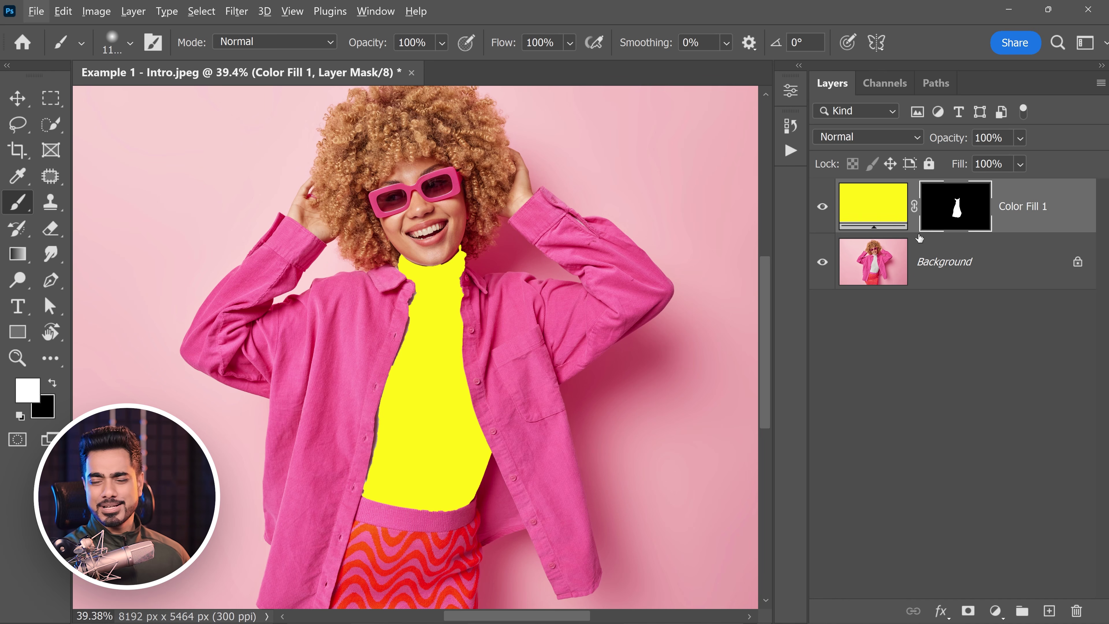
Inspect the fill layer's mask on its own and compare the image with the fill layer hidden and shown.
{"action": "left_click", "coordinate": [957, 212], "text": "alt"}
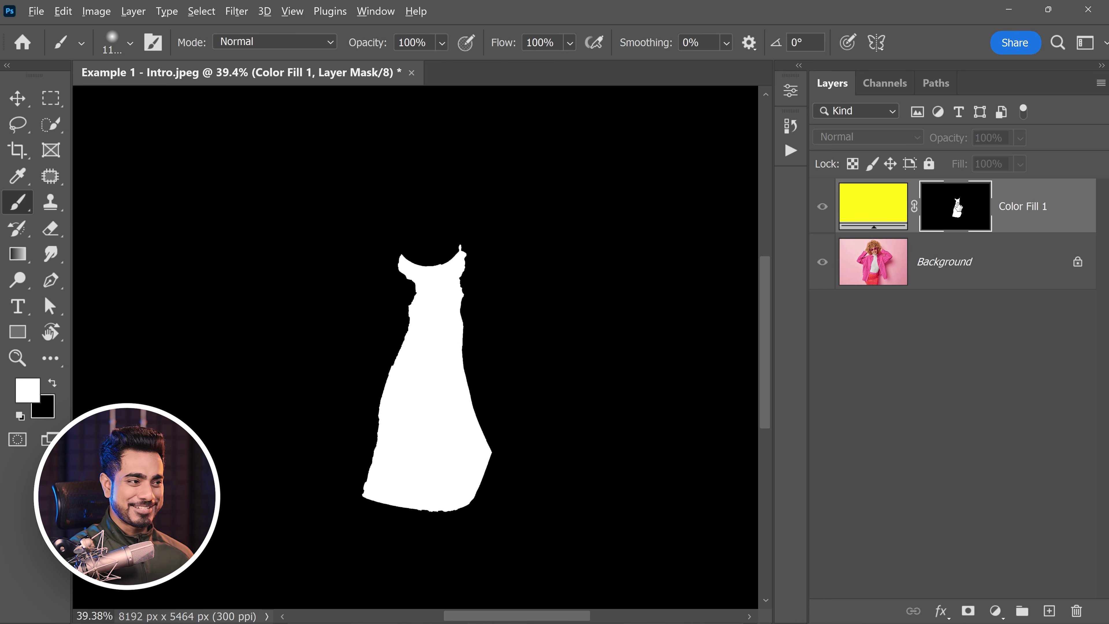
{"action": "left_click", "coordinate": [955, 211], "text": "alt"}
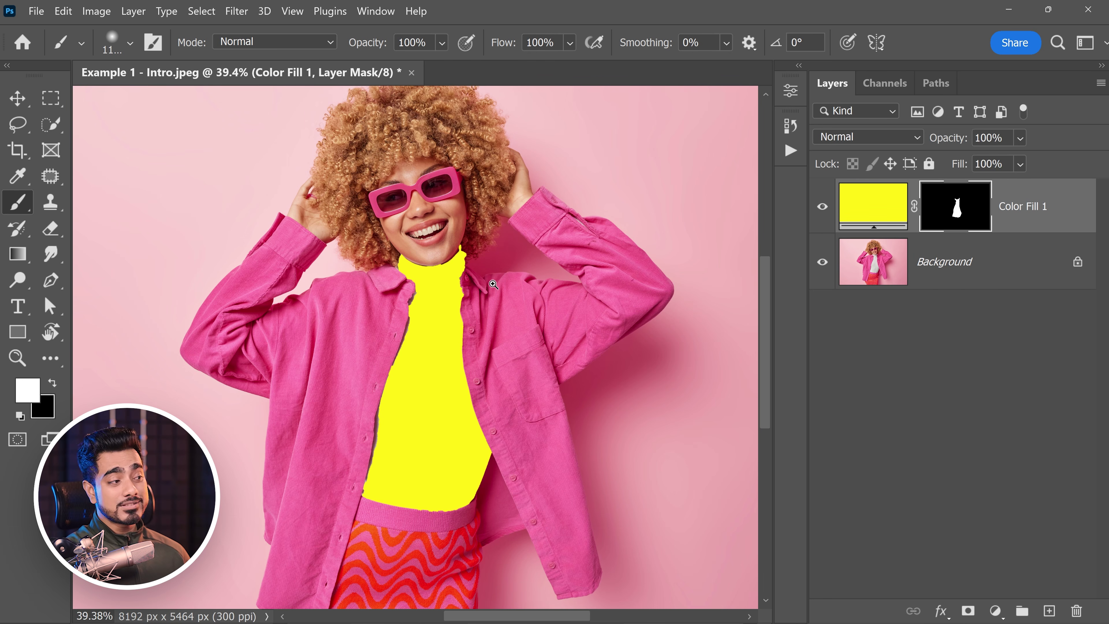
{"action": "scroll", "coordinate": [493, 284], "scroll_direction": "down", "scroll_amount": 1}
{"action": "left_click_drag", "start_coordinate": [521, 290], "coordinate": [519, 284]}
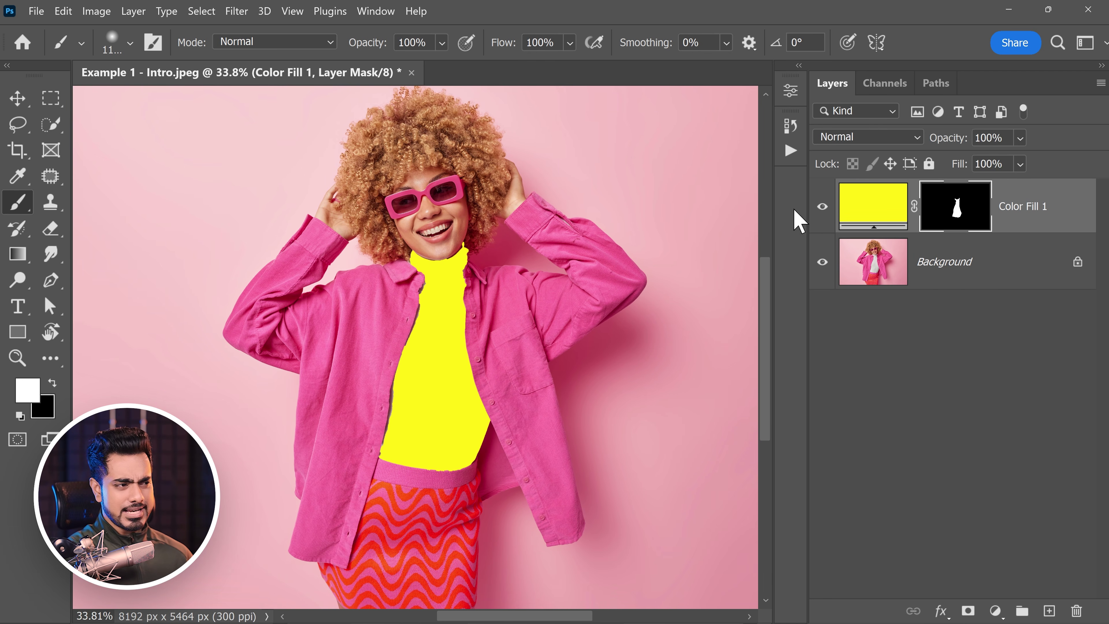
{"action": "left_click", "coordinate": [821, 211]}
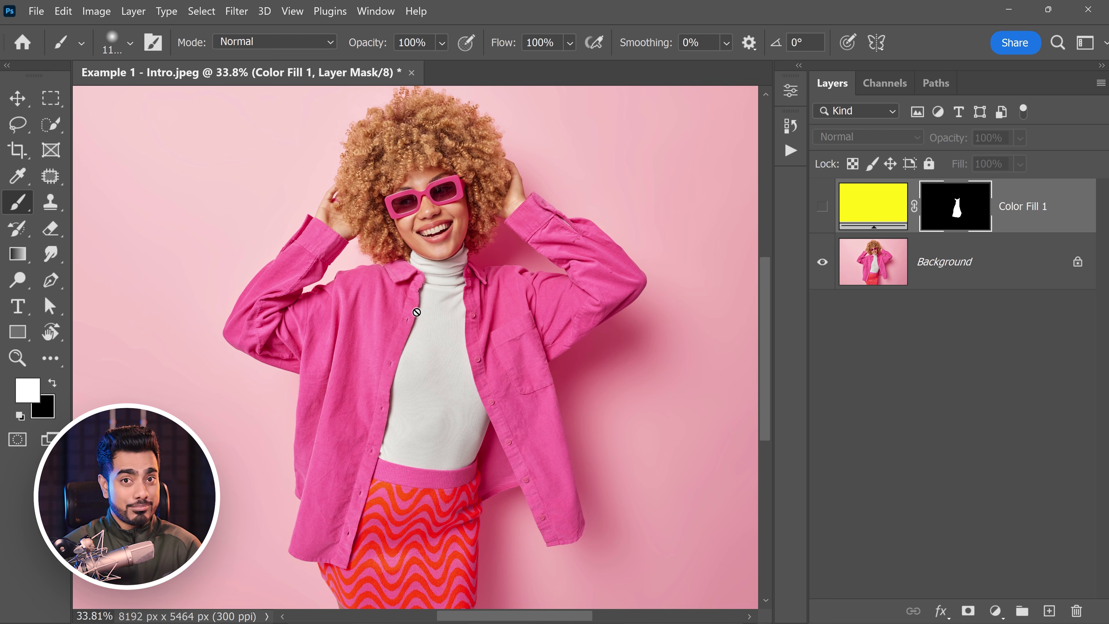
{"action": "left_click", "coordinate": [820, 209]}
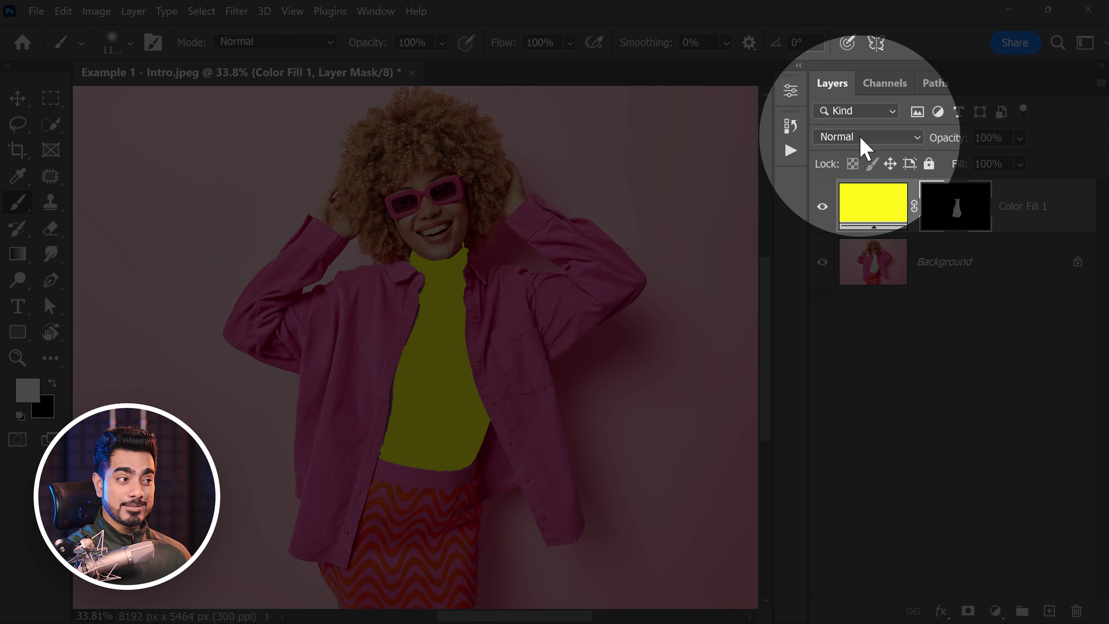
Set the yellow fill layer's blend mode to Multiply.
{"action": "left_click", "coordinate": [860, 138]}
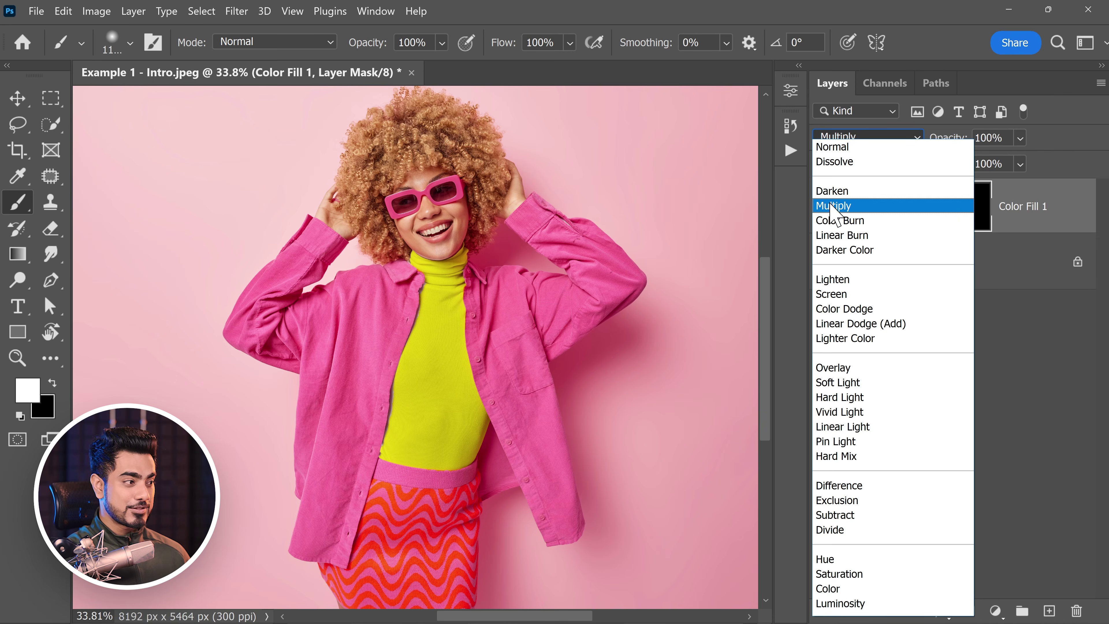
{"action": "left_click", "coordinate": [832, 206]}
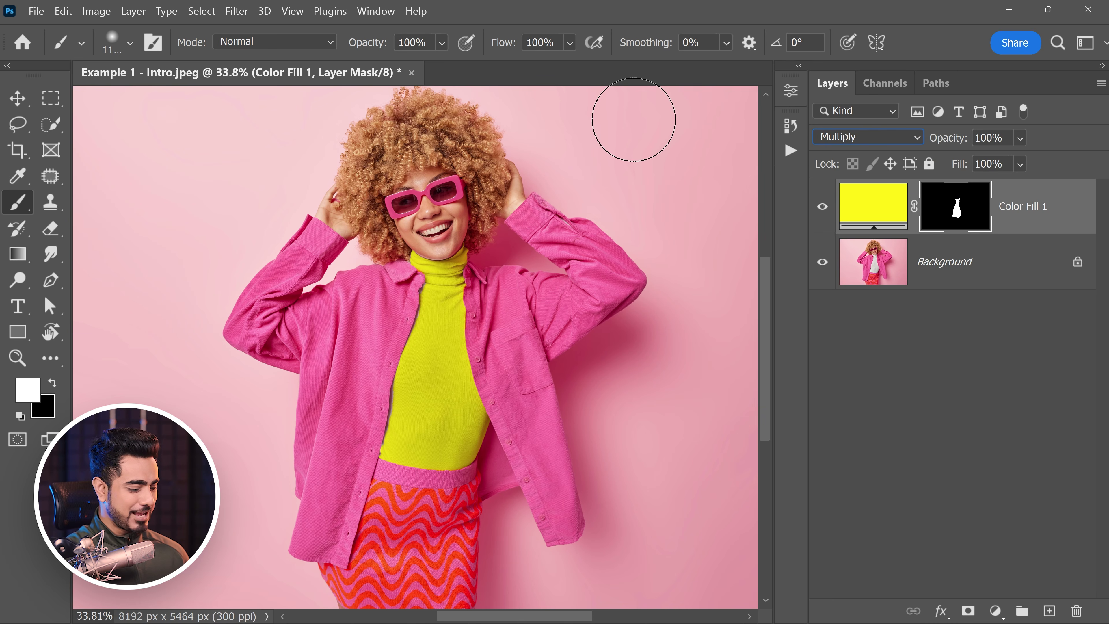
{"action": "scroll", "coordinate": [637, 125], "scroll_direction": "down", "scroll_amount": 2}
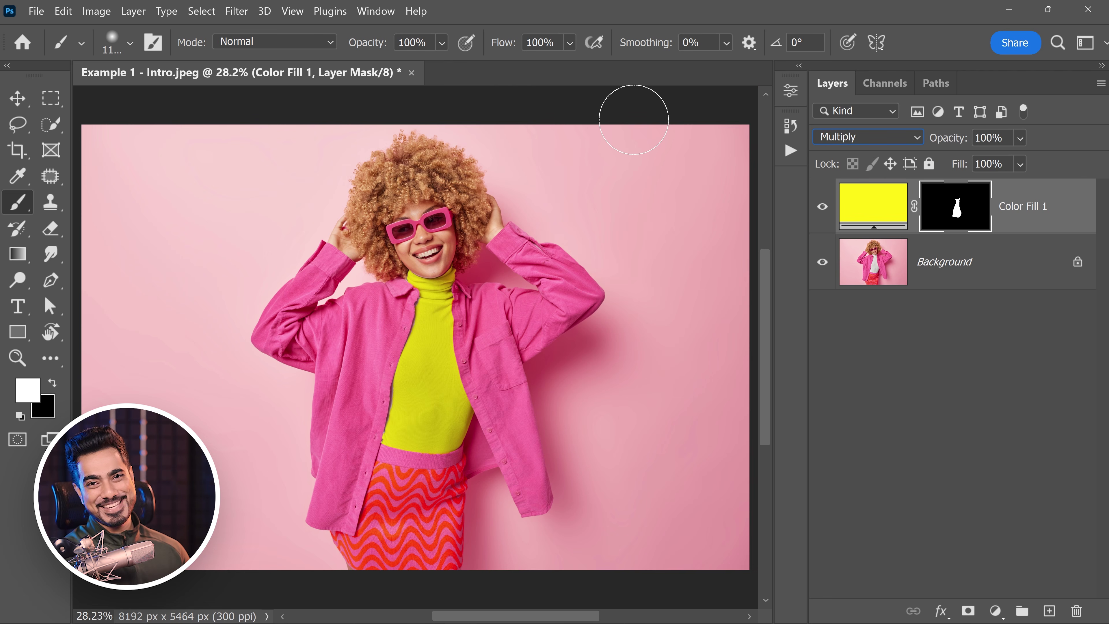
Paint white on the fill layer's mask with a size 35 brush to cover the uncolored turtleneck edge along the jacket.
{"action": "left_click_drag", "start_coordinate": [404, 340], "coordinate": [454, 324]}
{"action": "left_click_drag", "start_coordinate": [443, 236], "coordinate": [437, 308]}
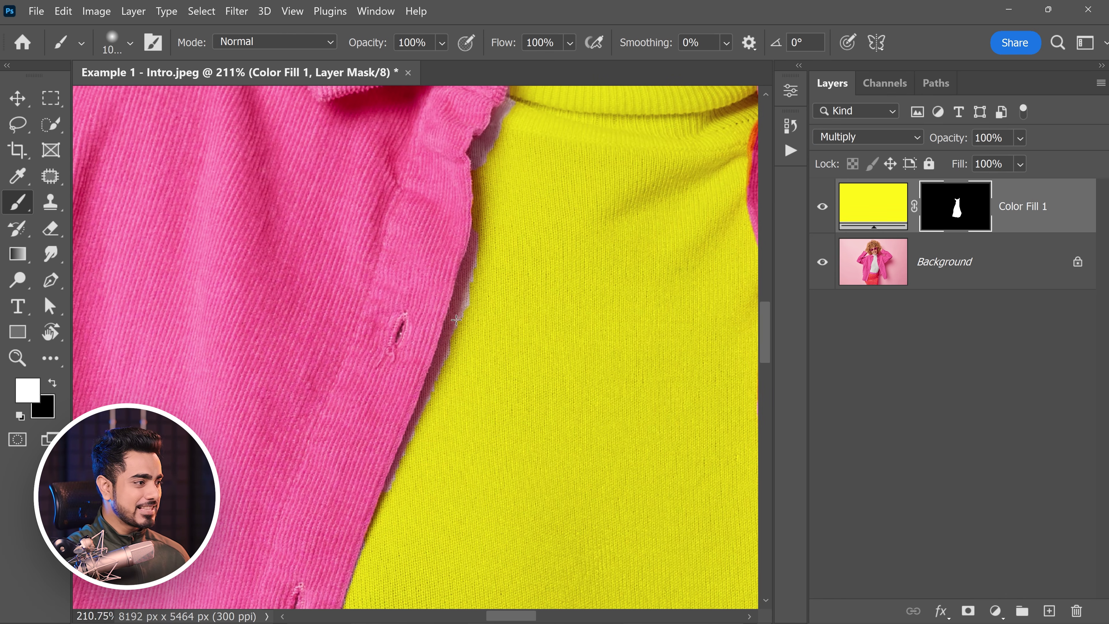
{"action": "key", "text": "bracketleft"}
{"action": "key", "text": "bracketleft"}
{"action": "key", "text": "bracketleft"}
{"action": "key", "text": "bracketleft"}
{"action": "key", "text": "bracketleft"}
{"action": "key", "text": "bracketleft"}
{"action": "key", "text": "bracketleft"}
{"action": "key", "text": "bracketleft"}
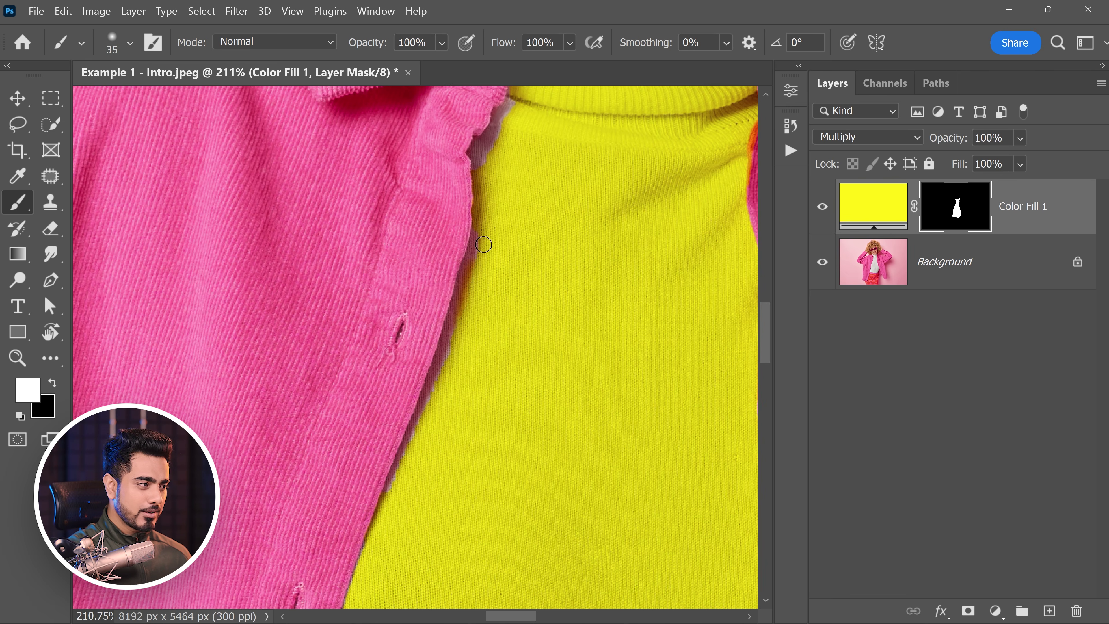
{"action": "left_click_drag", "start_coordinate": [471, 310], "coordinate": [475, 264]}
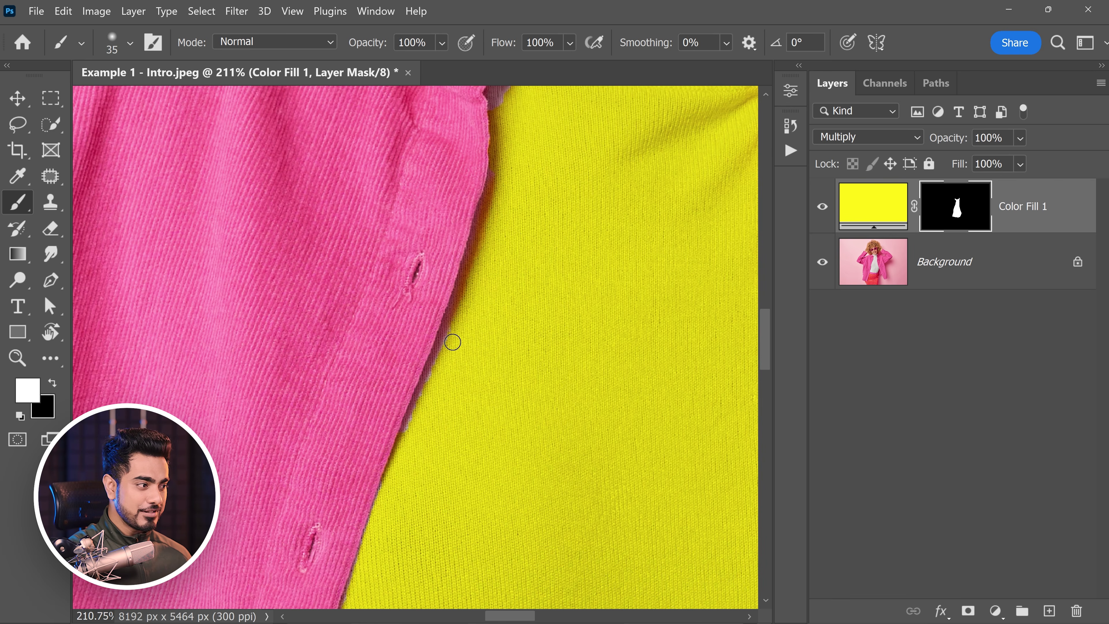
{"action": "key", "text": "ctrl+0"}
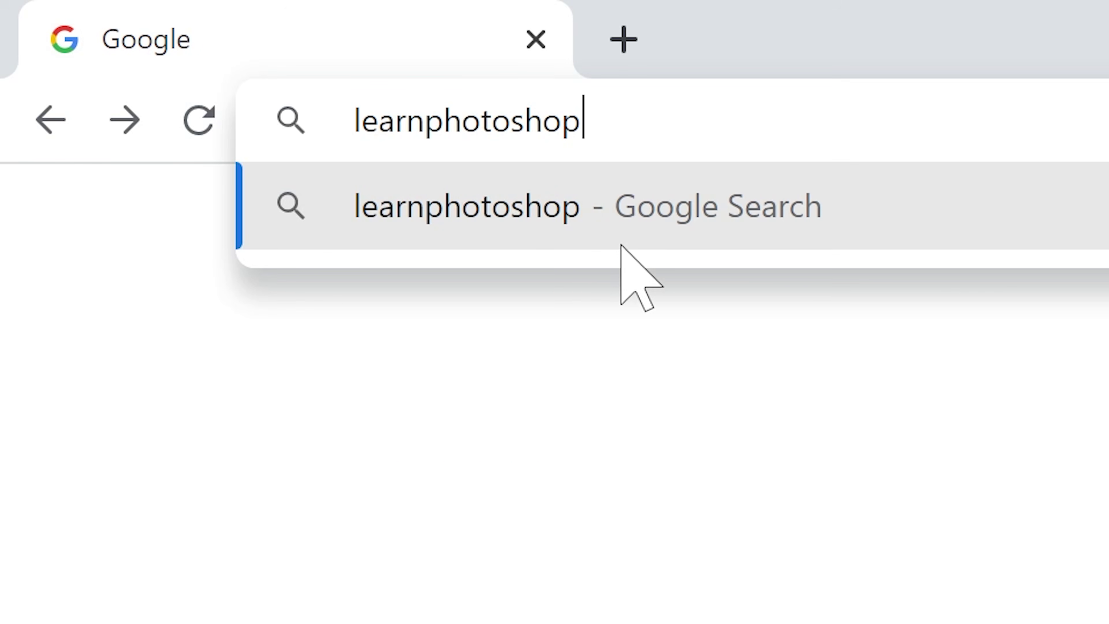
In the web browser, go to learnphotoshopfree.com.
{"action": "type", "text": "free.com"}
{"action": "key", "text": "Return"}
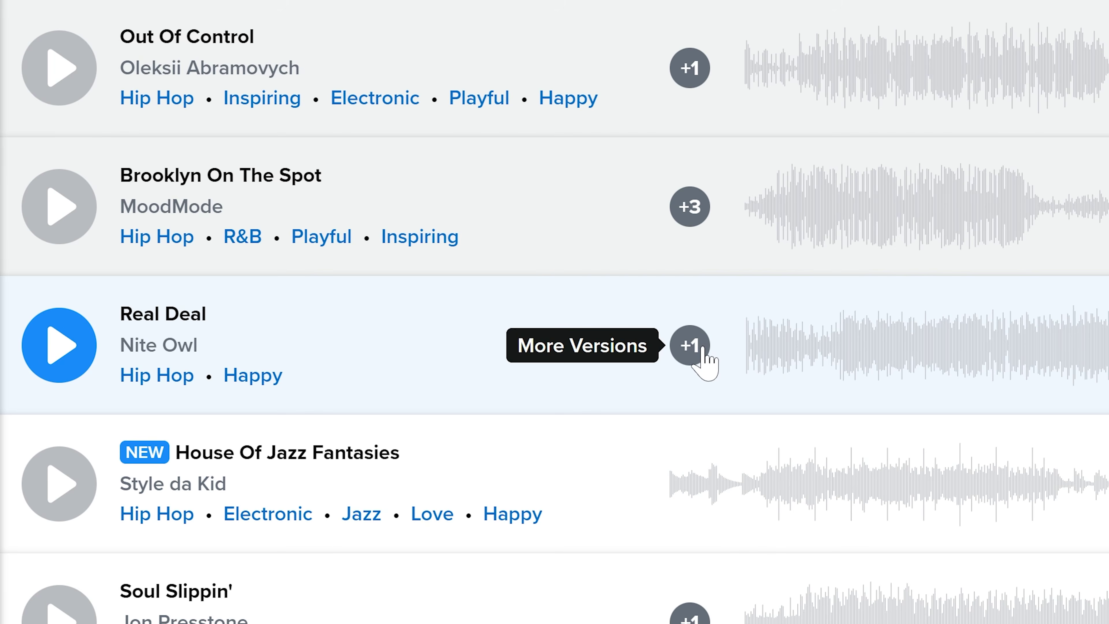
Show the other versions of the Real Deal track and open the media type choice for the stock library search.
{"action": "left_click", "coordinate": [687, 230]}
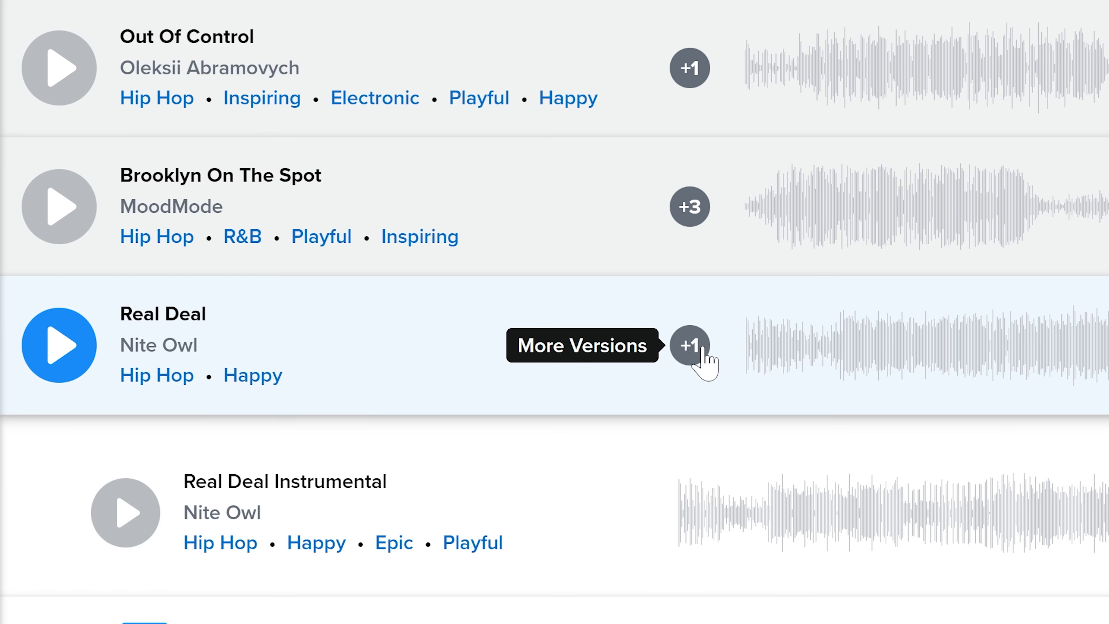
{"action": "scroll", "coordinate": [265, 372], "scroll_direction": "down", "scroll_amount": 3}
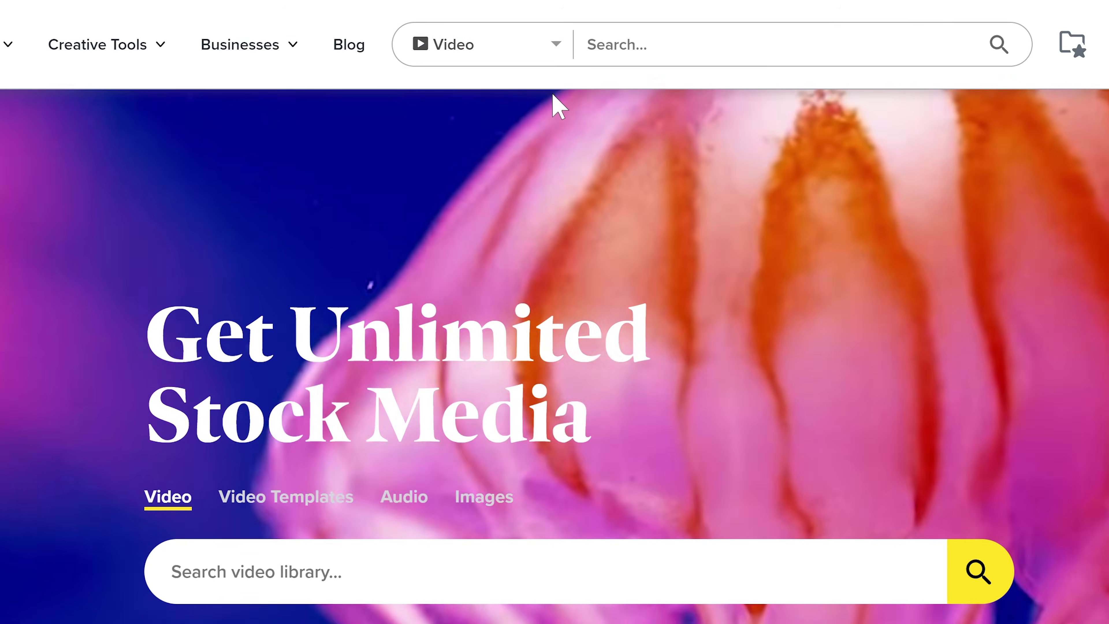
{"action": "left_click", "coordinate": [543, 53]}
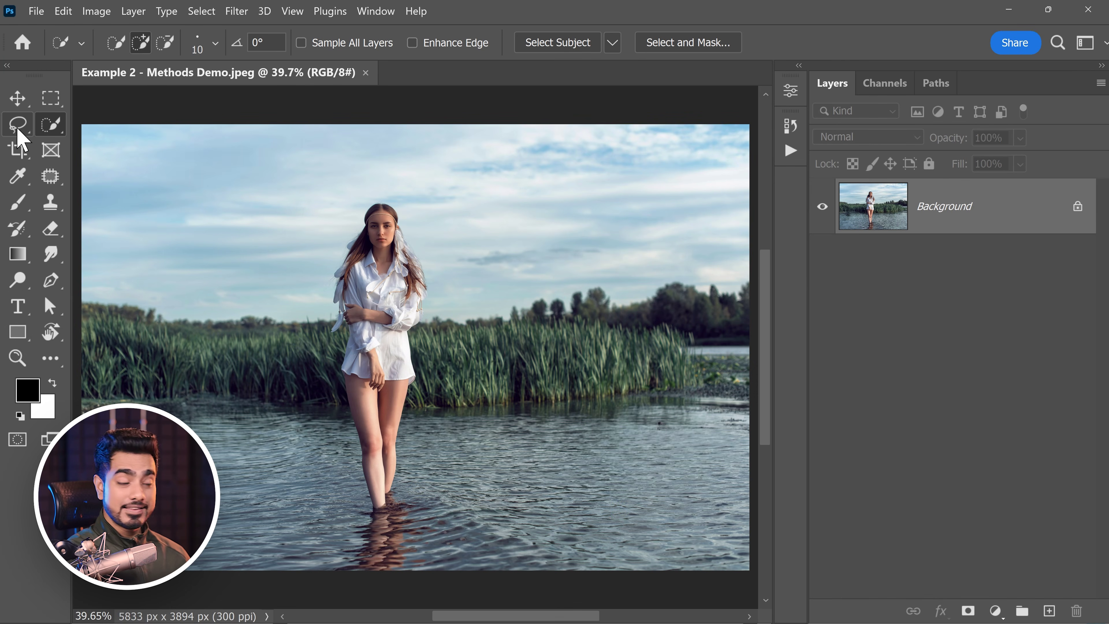
In Photoshop, try a freehand Lasso selection around the woman's upper body and deselect it.
{"action": "left_click", "coordinate": [17, 127]}
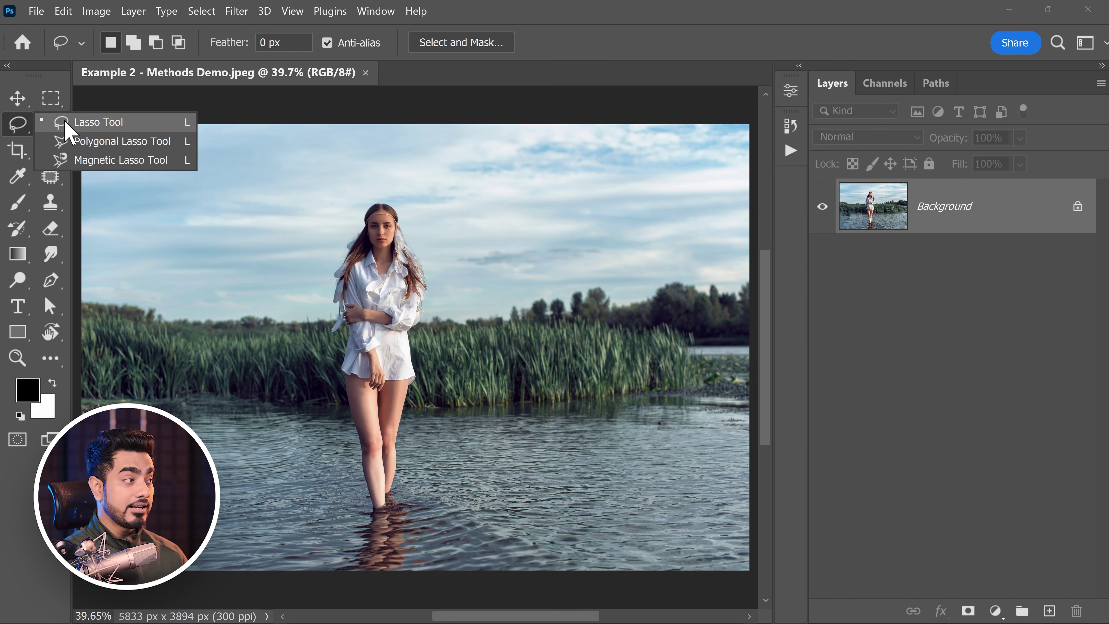
{"action": "left_click", "coordinate": [77, 128]}
{"action": "mouse_move", "coordinate": [364, 191]}
{"action": "left_mouse_down"}
{"action": "mouse_move", "coordinate": [259, 309]}
{"action": "mouse_move", "coordinate": [364, 191]}
{"action": "left_mouse_up"}
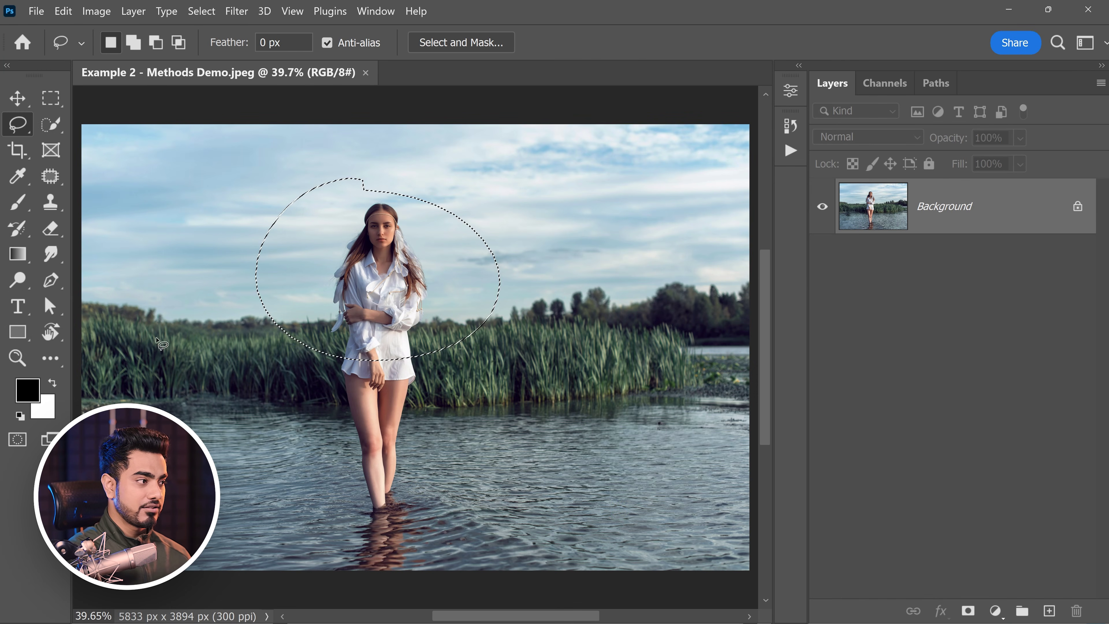
{"action": "key", "text": "ctrl+d"}
Look at the Lasso tool variants, try a Rectangular Marquee selection over the sky and water beside the woman, and deselect it.
{"action": "left_click", "coordinate": [17, 127]}
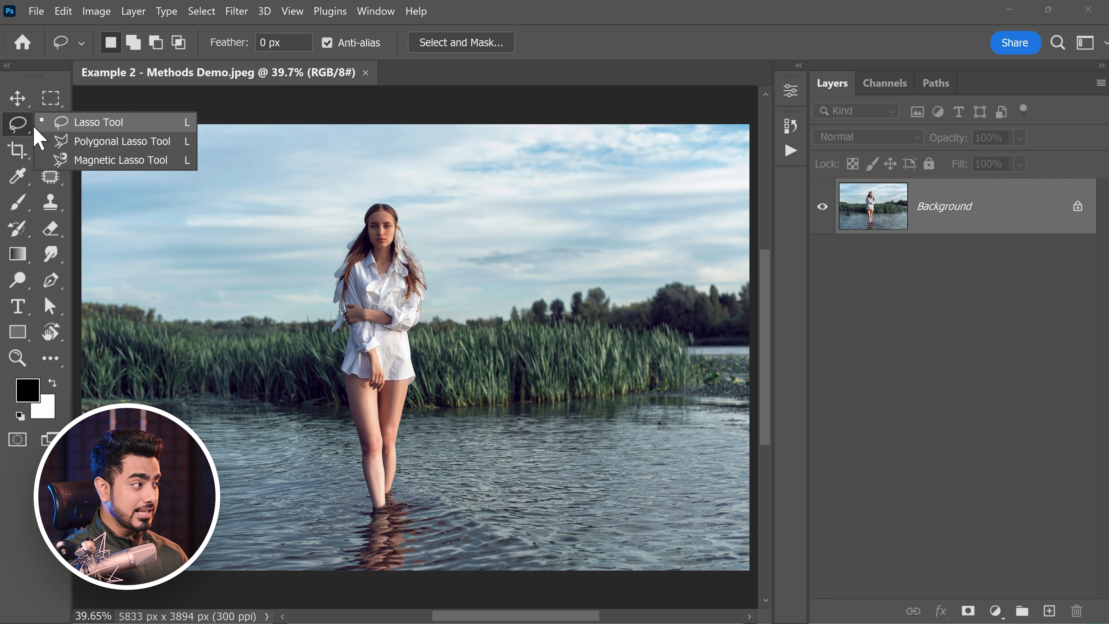
{"action": "left_click", "coordinate": [59, 101]}
{"action": "right_click", "coordinate": [62, 101]}
{"action": "left_click", "coordinate": [166, 96]}
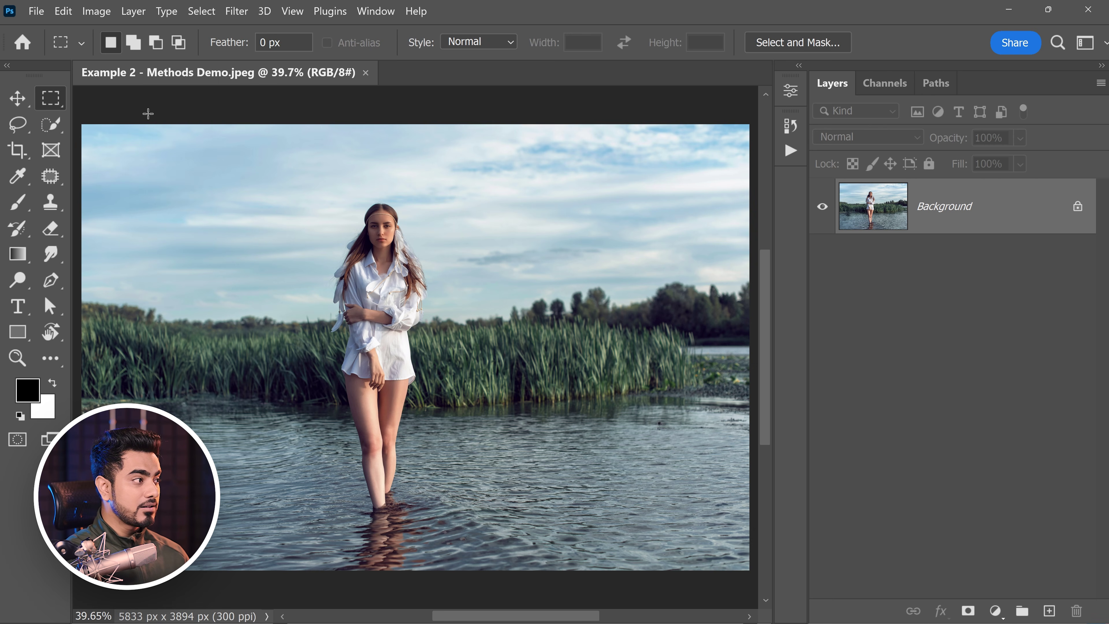
{"action": "left_click_drag", "start_coordinate": [199, 156], "coordinate": [366, 439]}
{"action": "key", "text": "ctrl+d"}
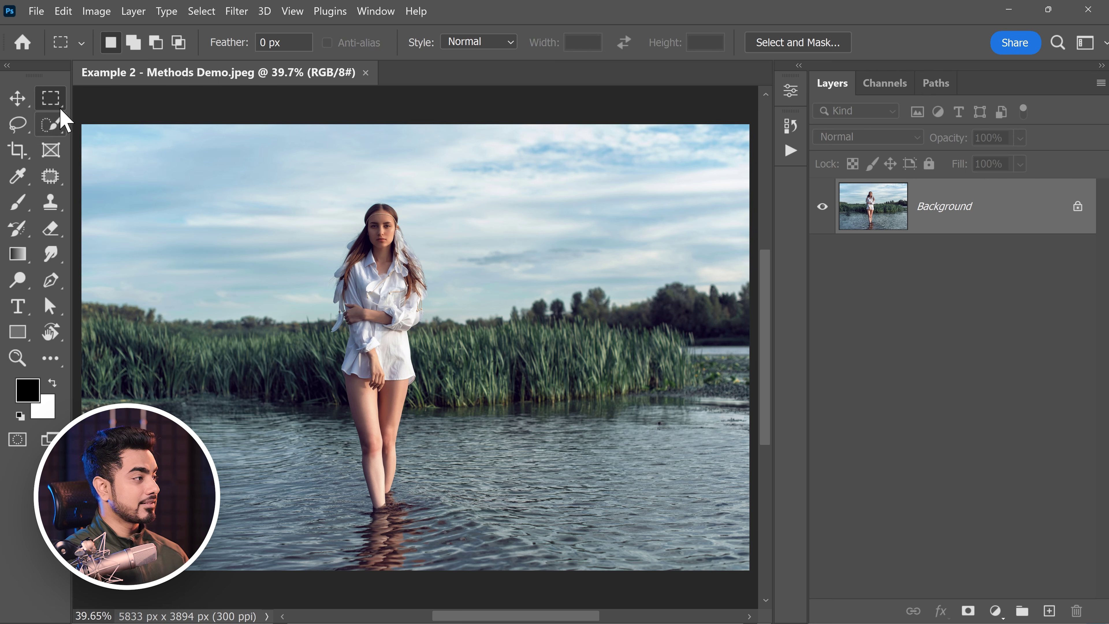
Try an Elliptical Marquee selection across the sky and the woman's upper body and deselect it.
{"action": "right_click", "coordinate": [59, 103]}
{"action": "left_click", "coordinate": [109, 115]}
{"action": "left_click_drag", "start_coordinate": [166, 173], "coordinate": [453, 302]}
{"action": "key", "text": "ctrl+d"}
Use the Object Selection tool in Lasso mode to draw a loose loop around the whole woman.
{"action": "left_click", "coordinate": [51, 127]}
{"action": "right_click", "coordinate": [50, 127]}
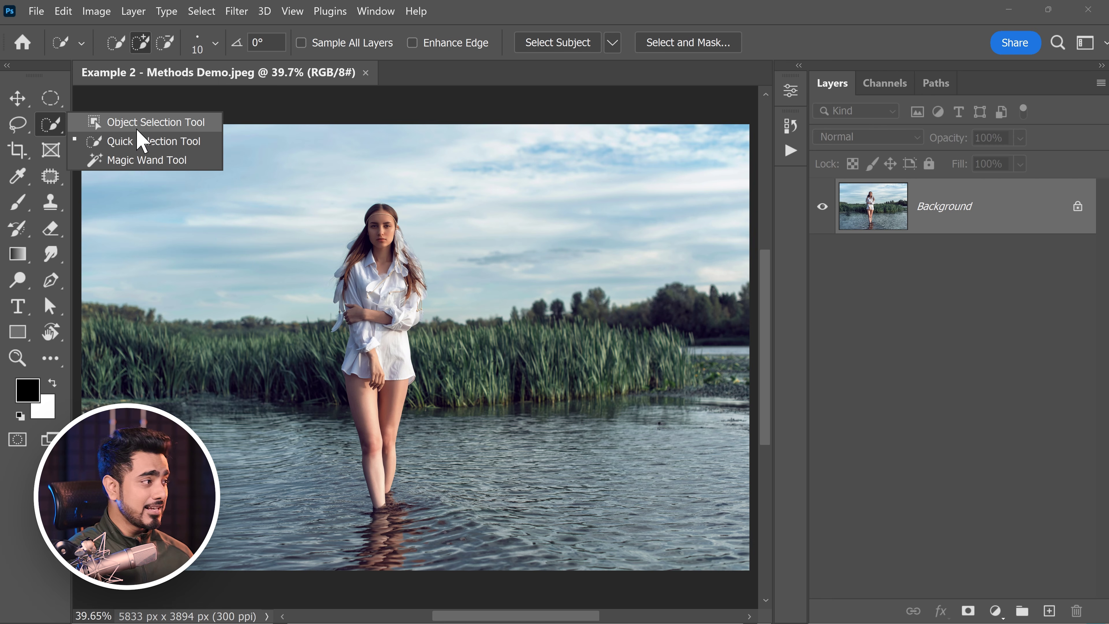
{"action": "left_click", "coordinate": [144, 125]}
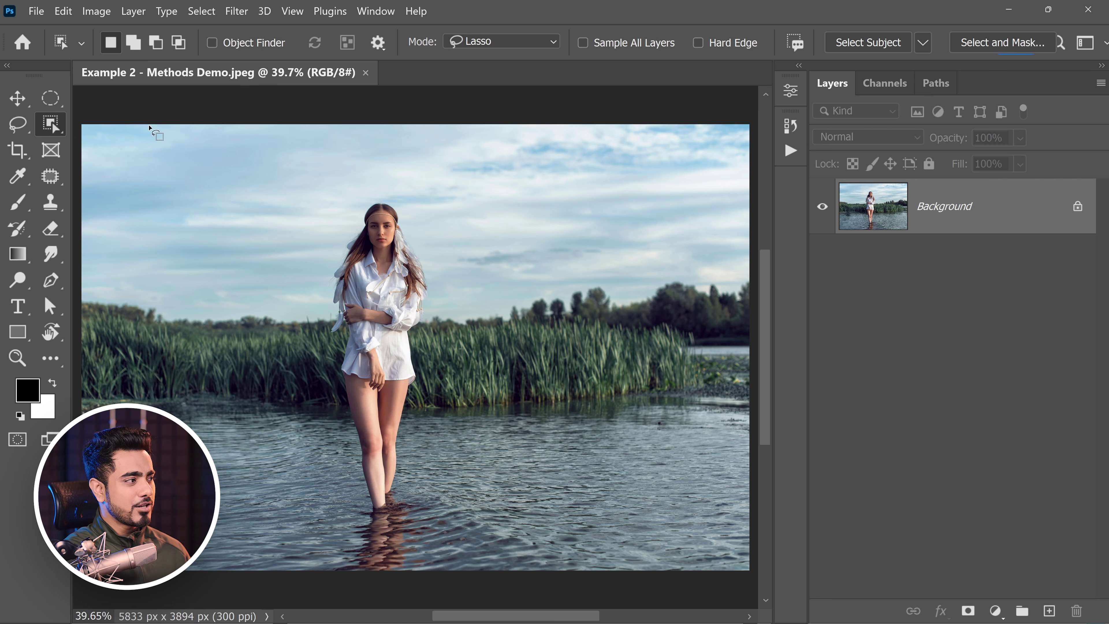
{"action": "mouse_move", "coordinate": [378, 178]}
{"action": "left_mouse_down"}
{"action": "mouse_move", "coordinate": [311, 326]}
{"action": "mouse_move", "coordinate": [379, 533]}
{"action": "left_mouse_up"}
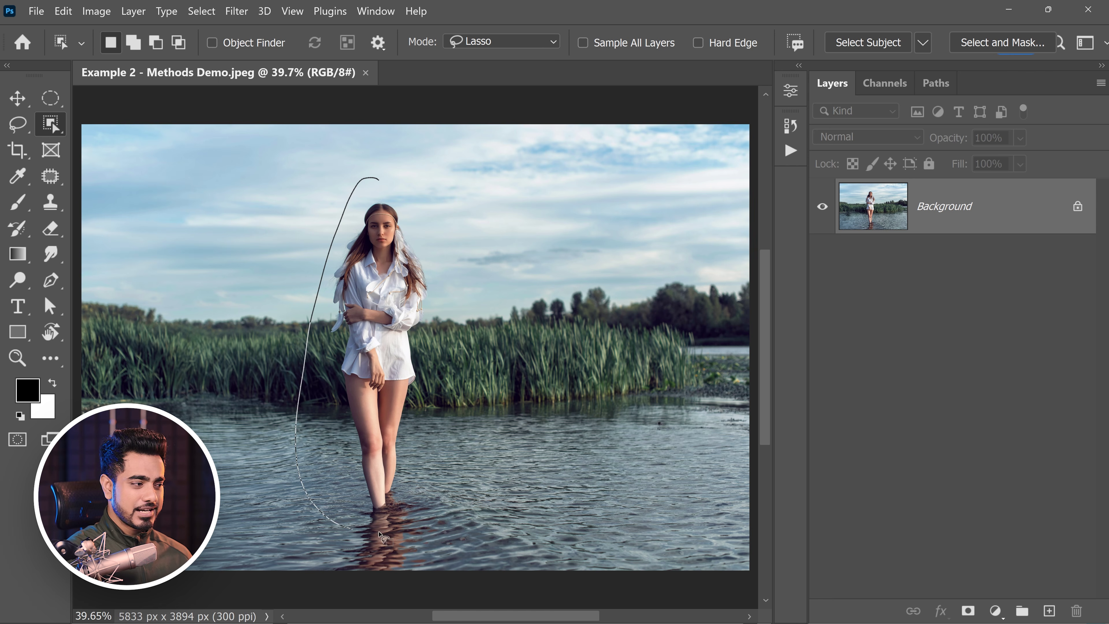
{"action": "left_click_drag", "start_coordinate": [465, 278], "coordinate": [378, 178]}
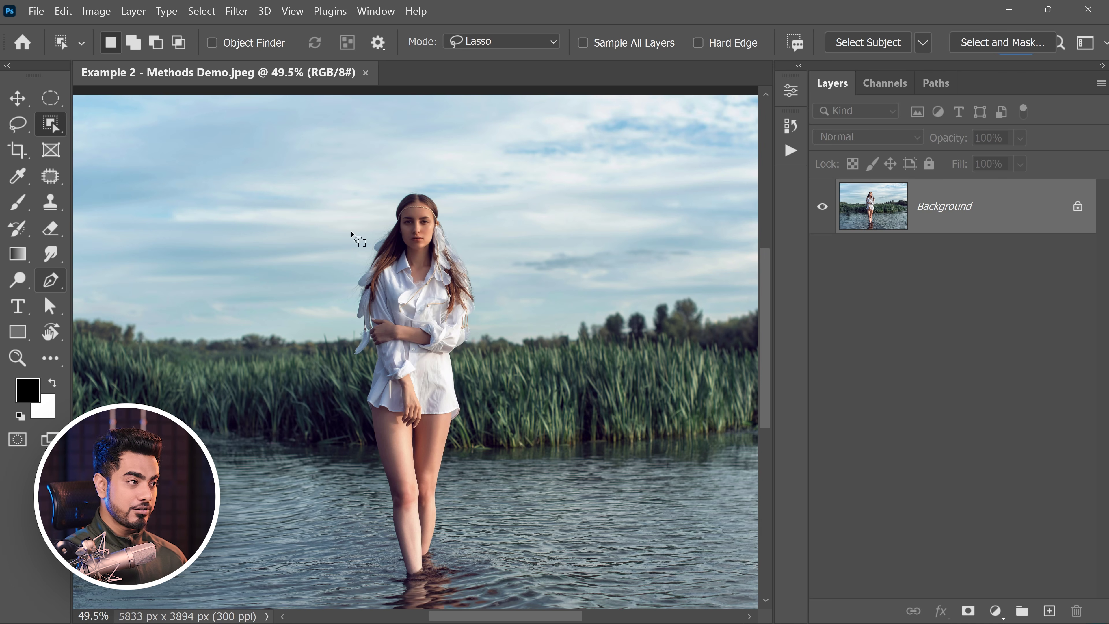
Trace a closed, curved Pen path with four anchor points around the woman's eye nearest the dark loose hair.
{"action": "left_click_drag", "start_coordinate": [418, 215], "coordinate": [466, 223]}
{"action": "left_click", "coordinate": [46, 287]}
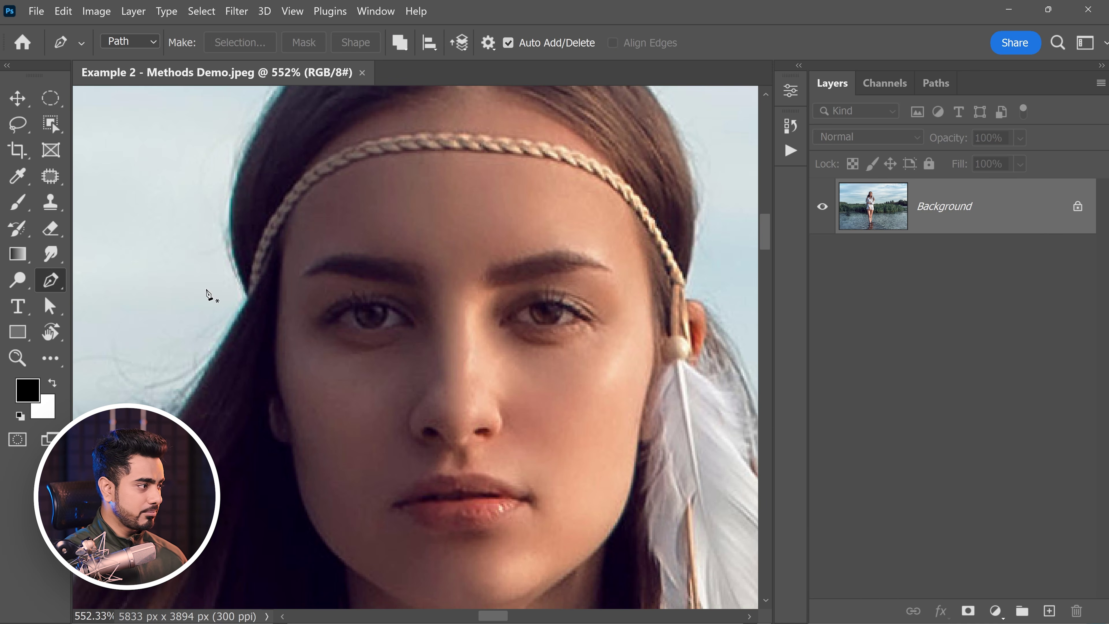
{"action": "mouse_move", "coordinate": [381, 315]}
{"action": "left_mouse_down"}
{"action": "mouse_move", "coordinate": [357, 321]}
{"action": "mouse_move", "coordinate": [413, 301]}
{"action": "mouse_move", "coordinate": [461, 338]}
{"action": "mouse_move", "coordinate": [394, 346]}
{"action": "left_mouse_up"}
{"action": "left_click", "coordinate": [329, 327]}
{"action": "key", "text": "ctrl+z"}
{"action": "left_click", "coordinate": [455, 330], "text": "alt"}
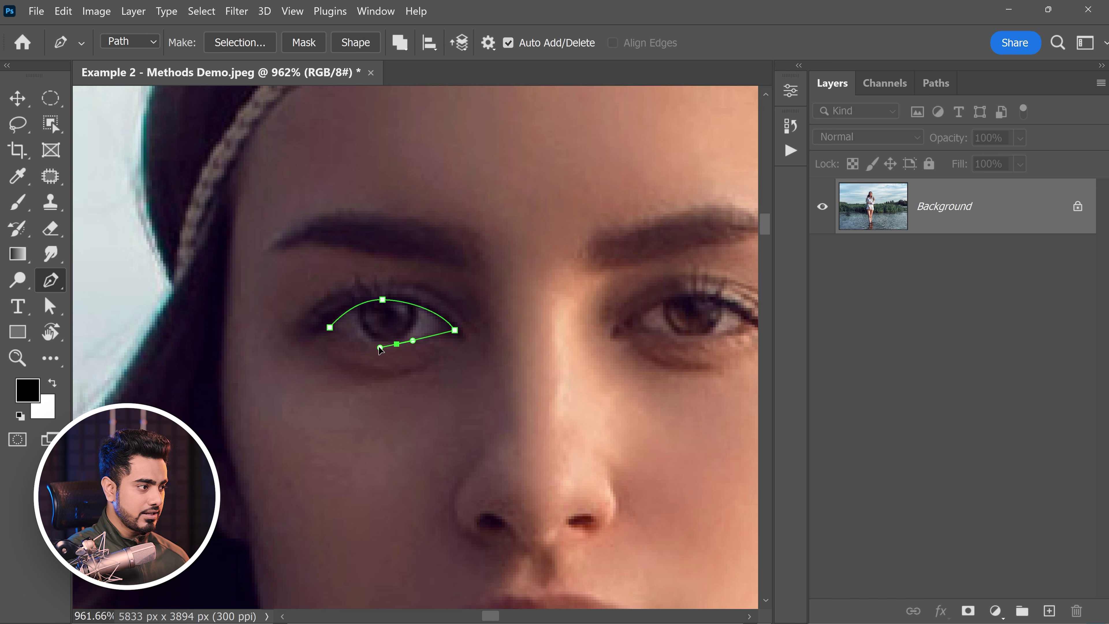
{"action": "left_click", "coordinate": [330, 327]}
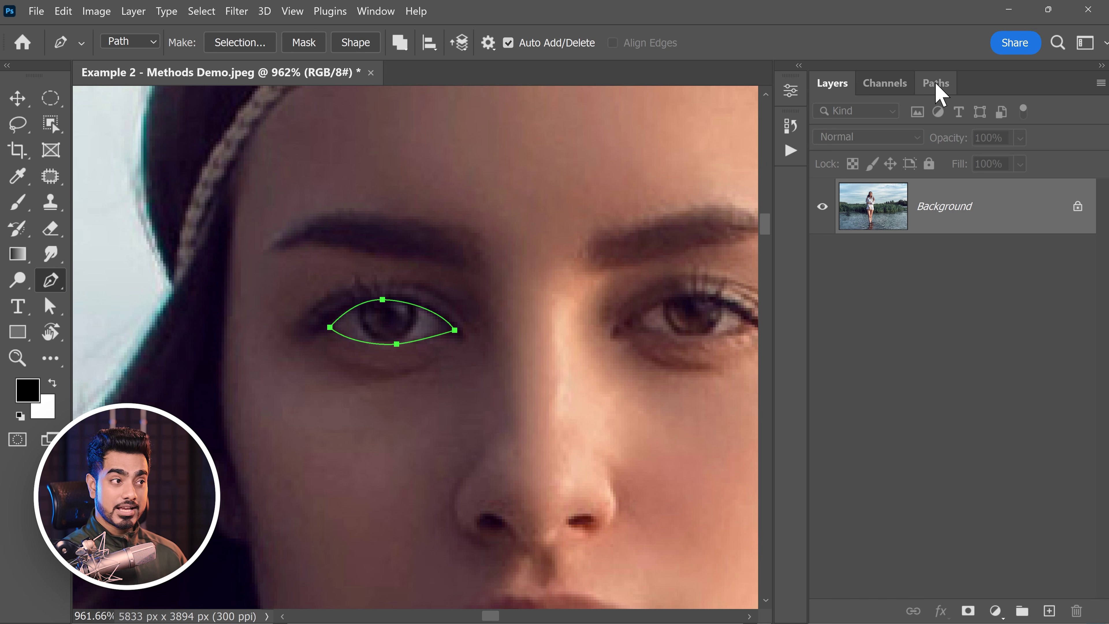
Show the document's saved paths and select the Work Path so its eye outline is displayed.
{"action": "left_click", "coordinate": [939, 93]}
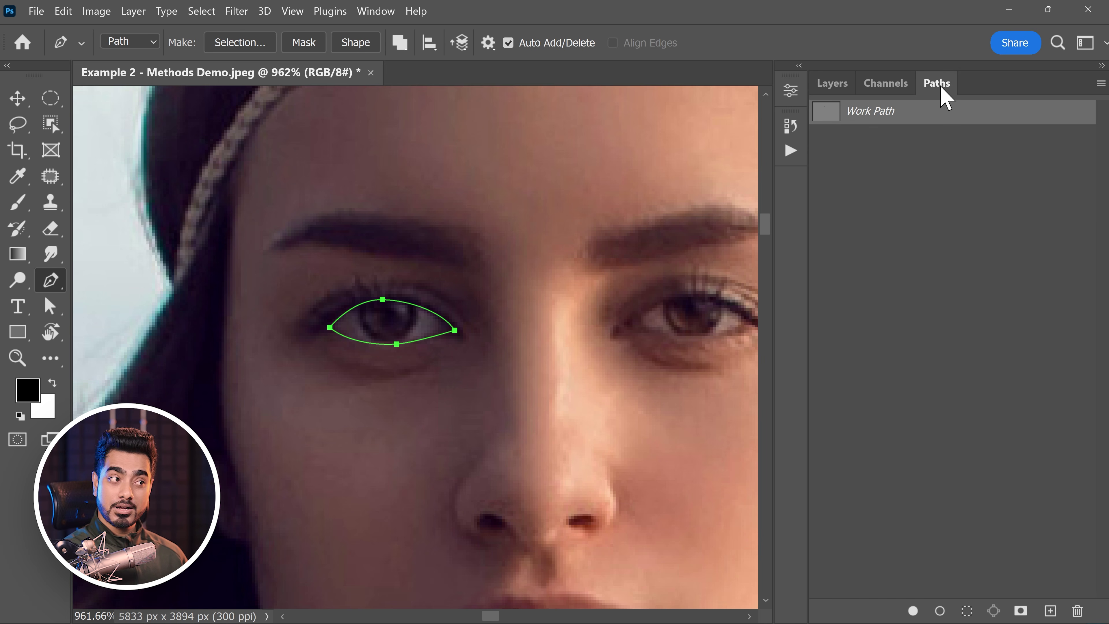
{"action": "left_click", "coordinate": [376, 12]}
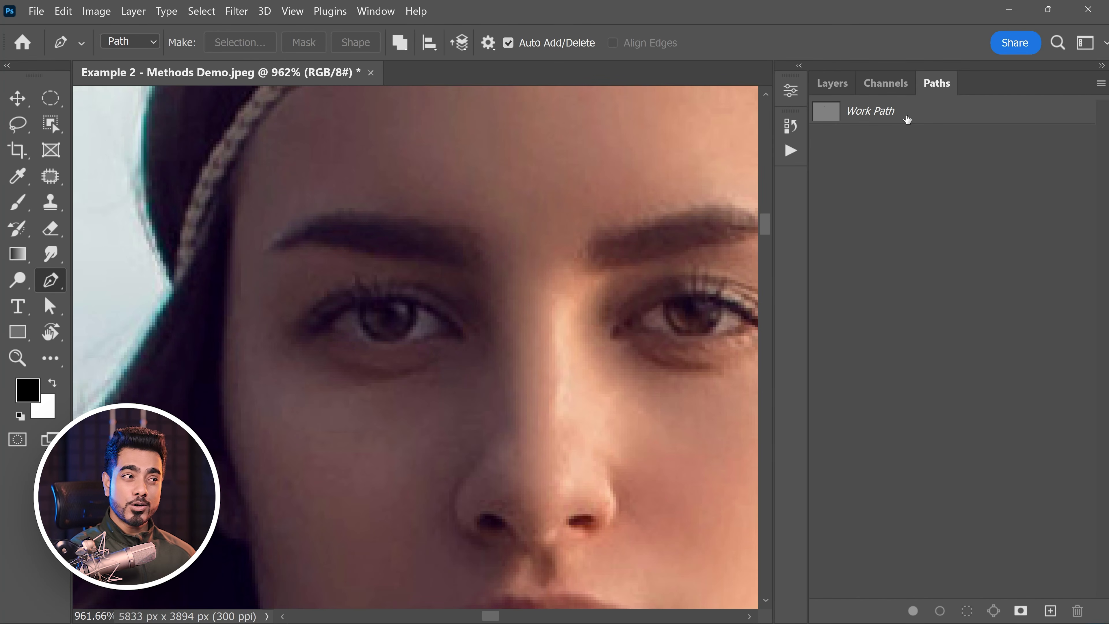
{"action": "left_click", "coordinate": [907, 119]}
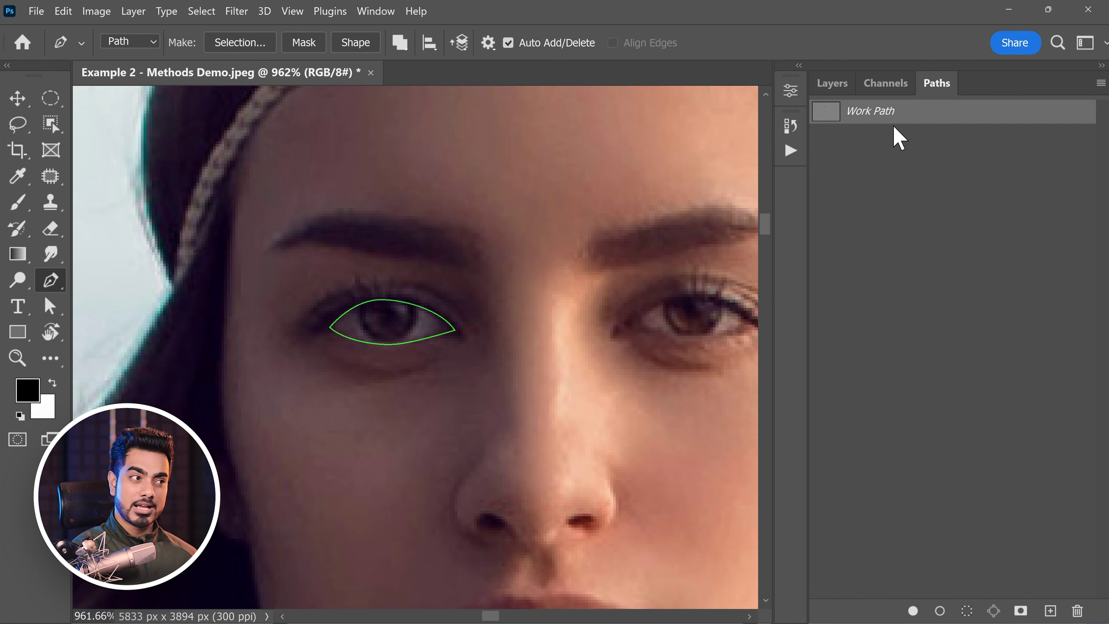
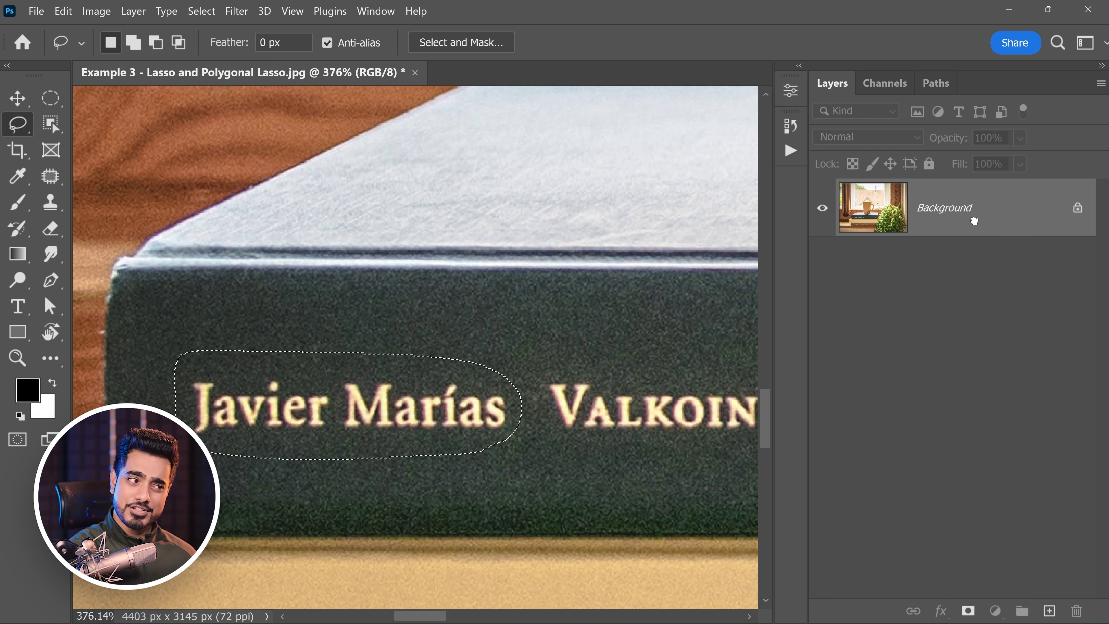
Duplicate the Background layer, remove the selected author name from the book spine with Content-Aware Fill output to the current layer, and deselect.
{"action": "left_click_drag", "start_coordinate": [972, 222], "coordinate": [1050, 612]}
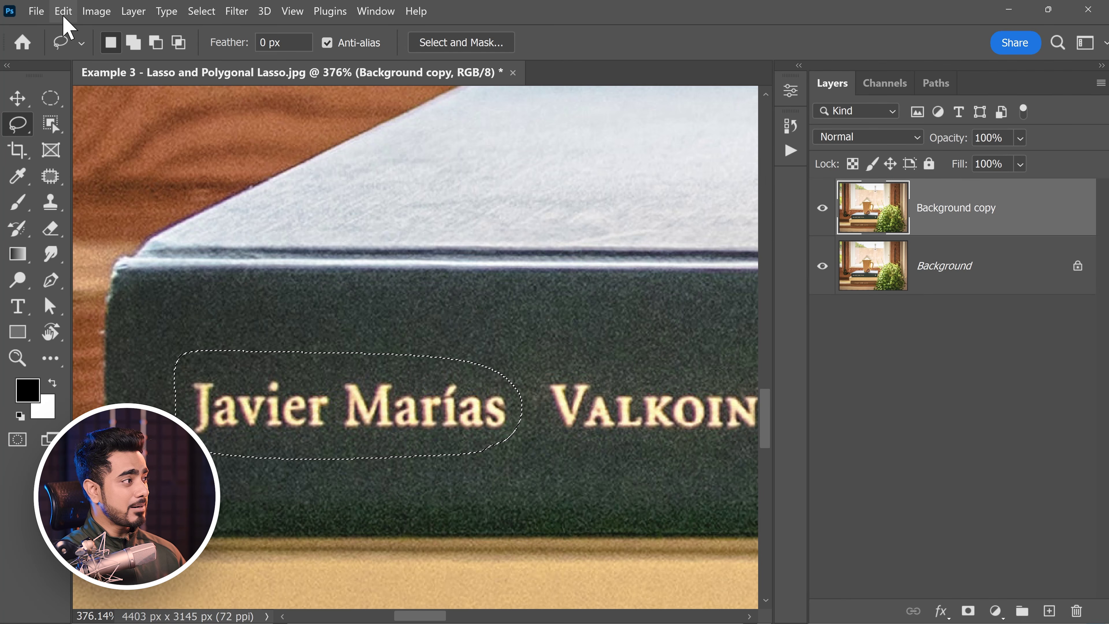
{"action": "left_click", "coordinate": [63, 11]}
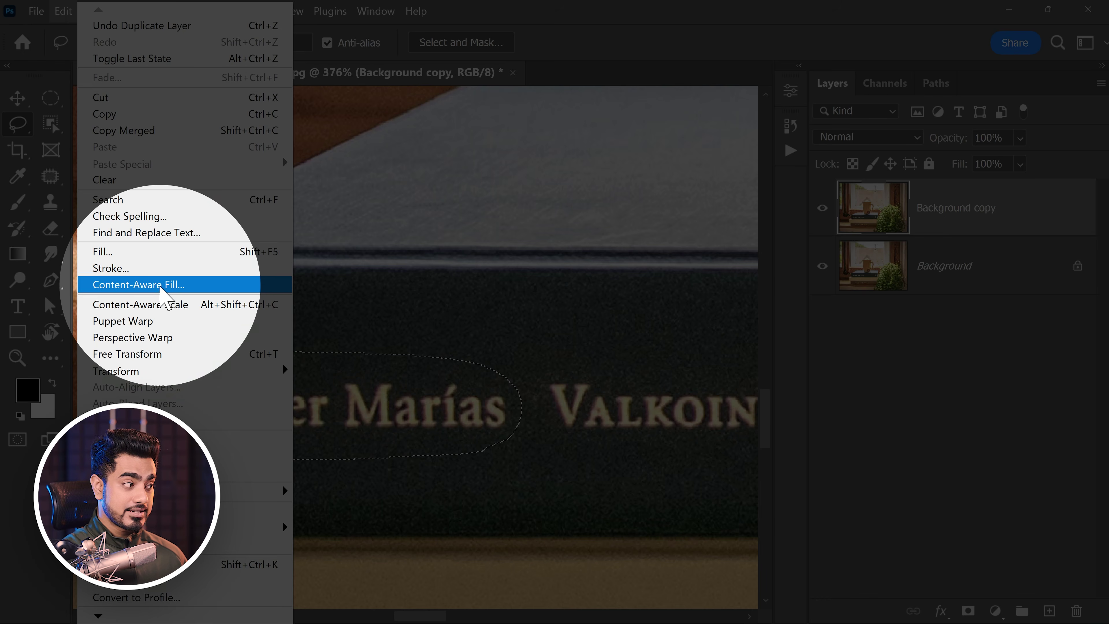
{"action": "left_click", "coordinate": [159, 286]}
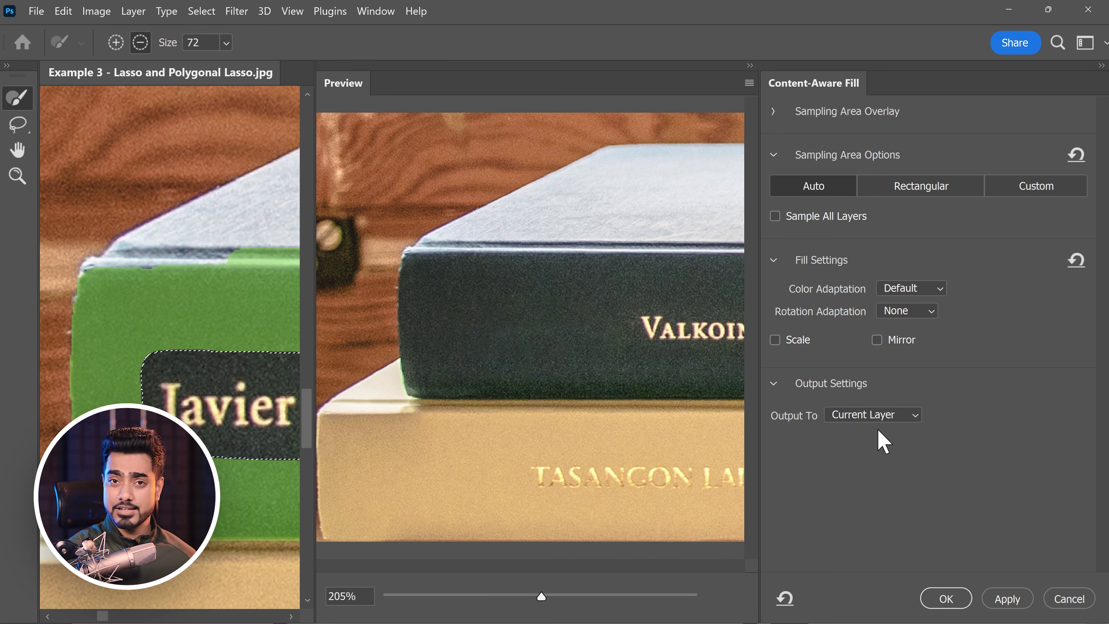
{"action": "left_click", "coordinate": [946, 599]}
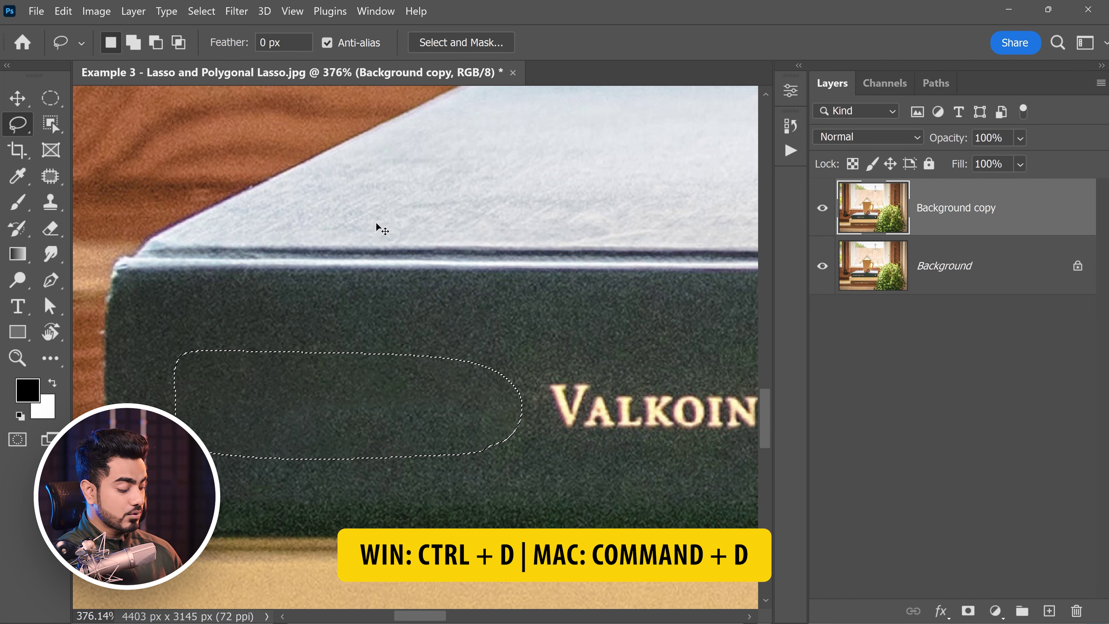
{"action": "key", "text": "ctrl+d"}
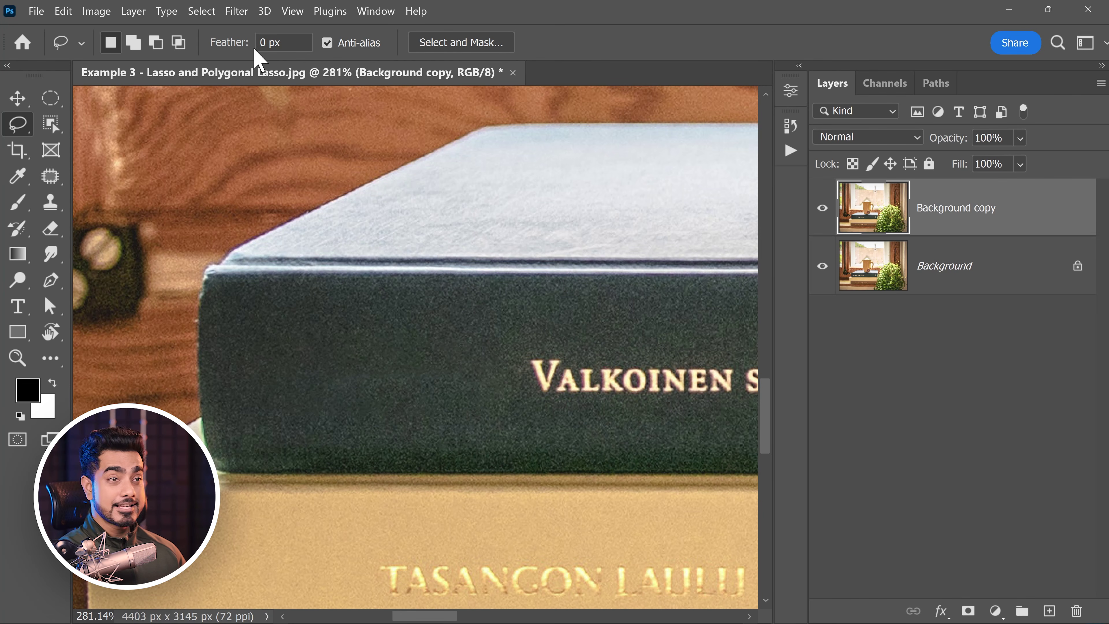
Set the Lasso feather to 10 px and draw a freehand selection around the title Valkoinen sydän on the book spine.
{"action": "left_click_drag", "start_coordinate": [611, 337], "coordinate": [328, 323]}
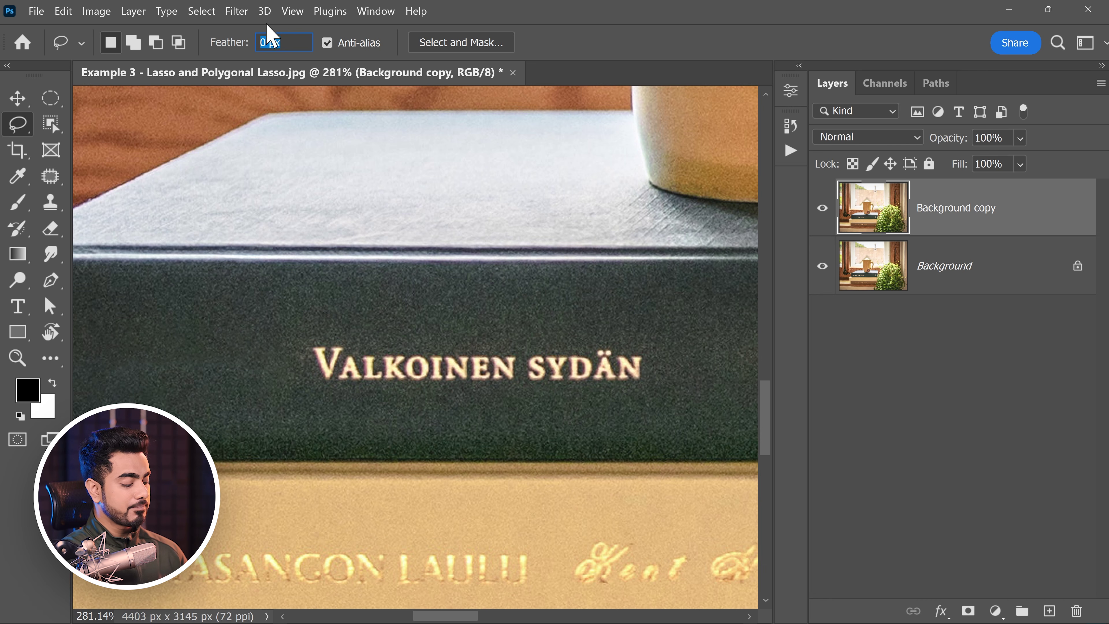
{"action": "type", "text": "10"}
{"action": "key", "text": "Return"}
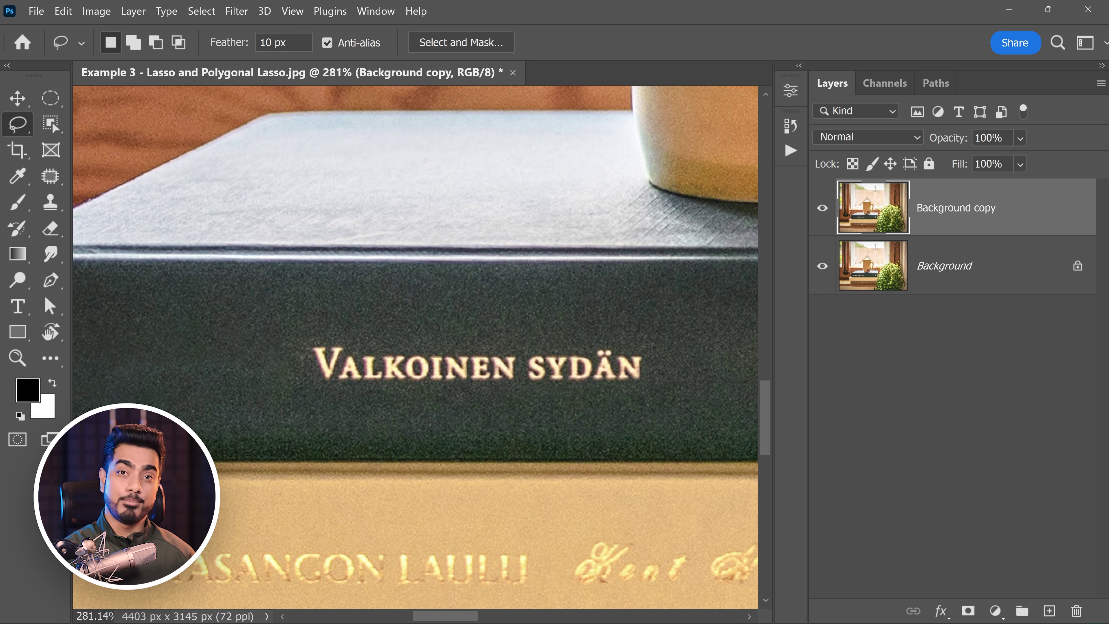
{"action": "left_click_drag", "start_coordinate": [416, 277], "coordinate": [364, 237]}
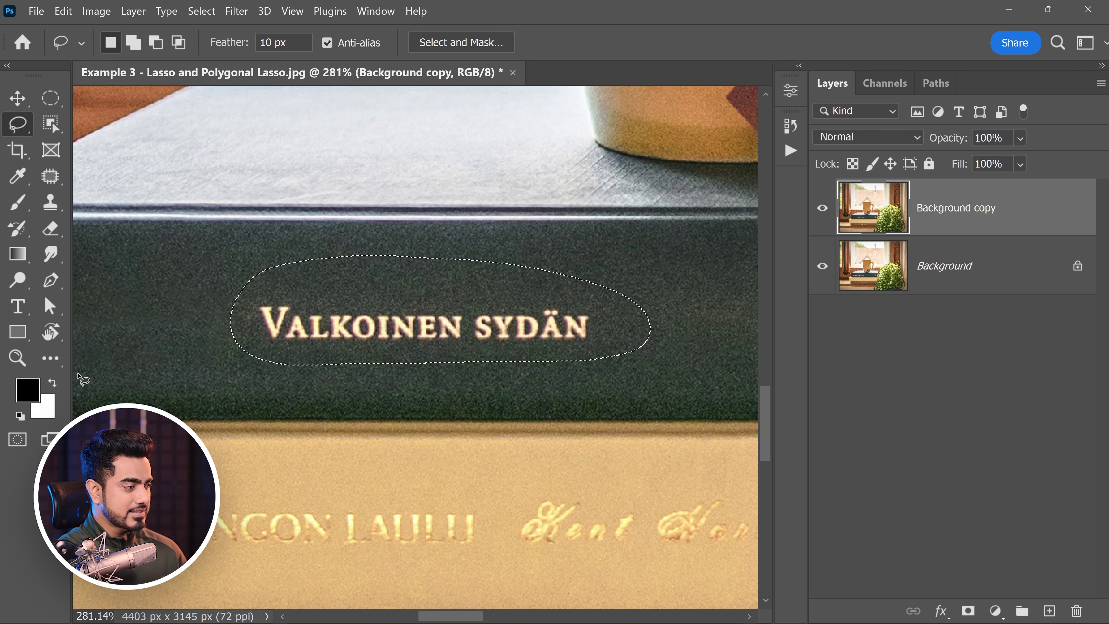
Set the foreground color to a dark green similar to the book cover.
{"action": "left_click", "coordinate": [30, 396]}
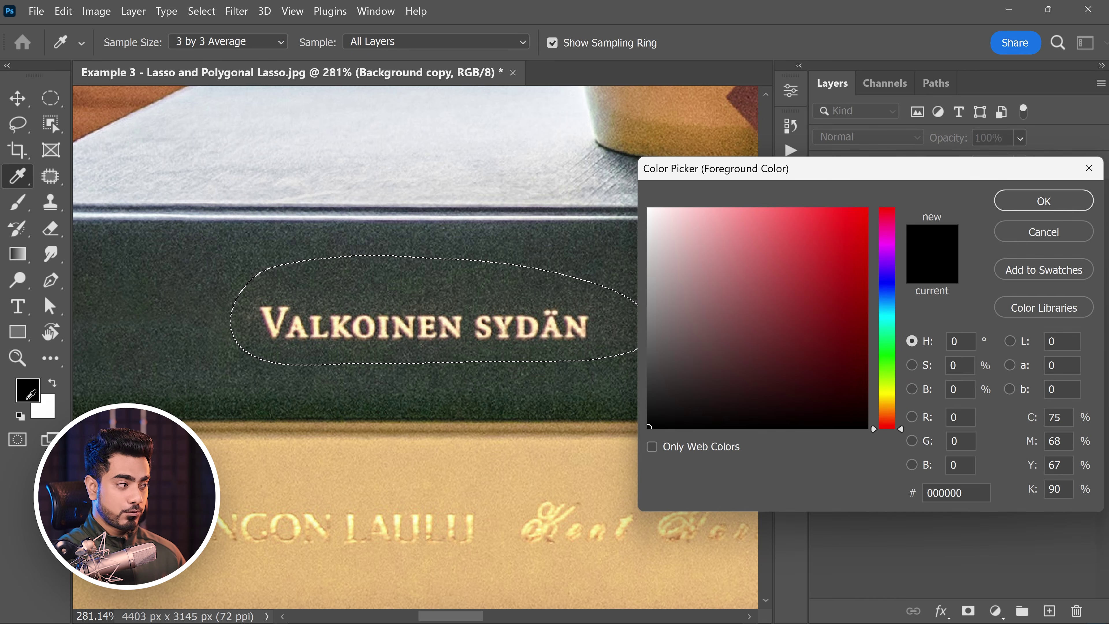
{"action": "left_click_drag", "start_coordinate": [885, 363], "coordinate": [881, 369]}
{"action": "left_click", "coordinate": [613, 259]}
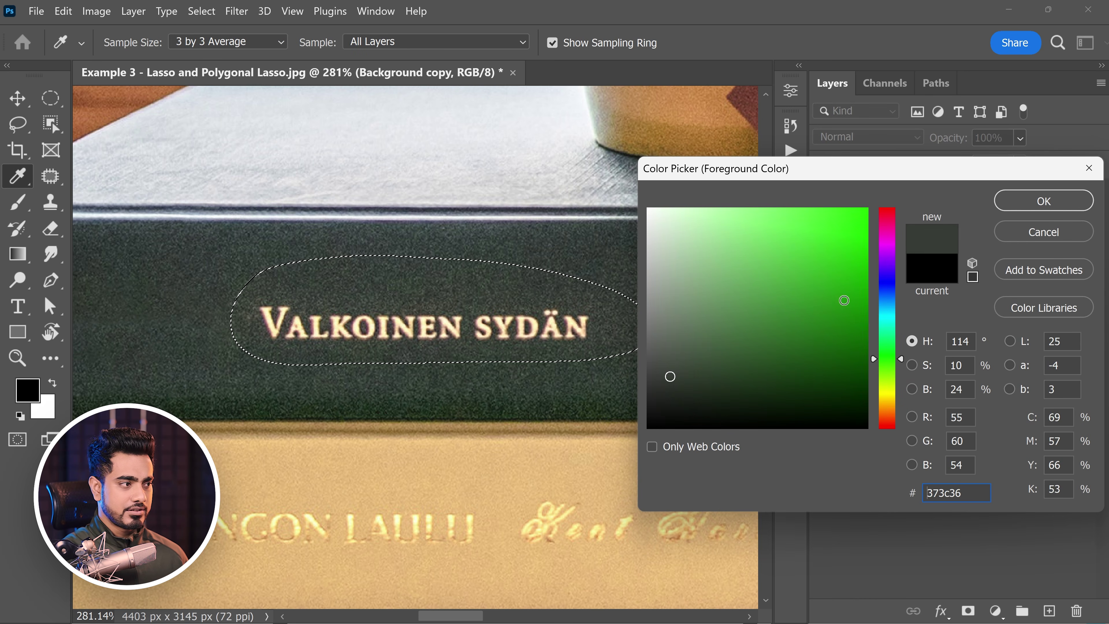
{"action": "left_click", "coordinate": [761, 382]}
{"action": "left_click", "coordinate": [1036, 203]}
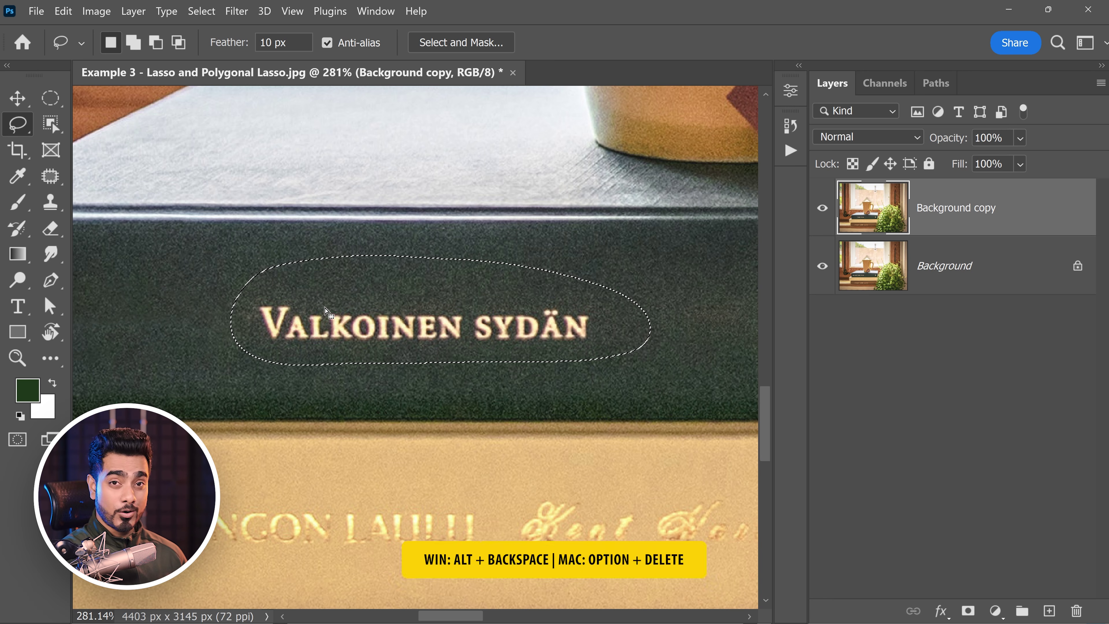
Fill the feathered title selection with the foreground color, deselect it, and examine the soft edge of the fill up close.
{"action": "key", "text": "alt"}
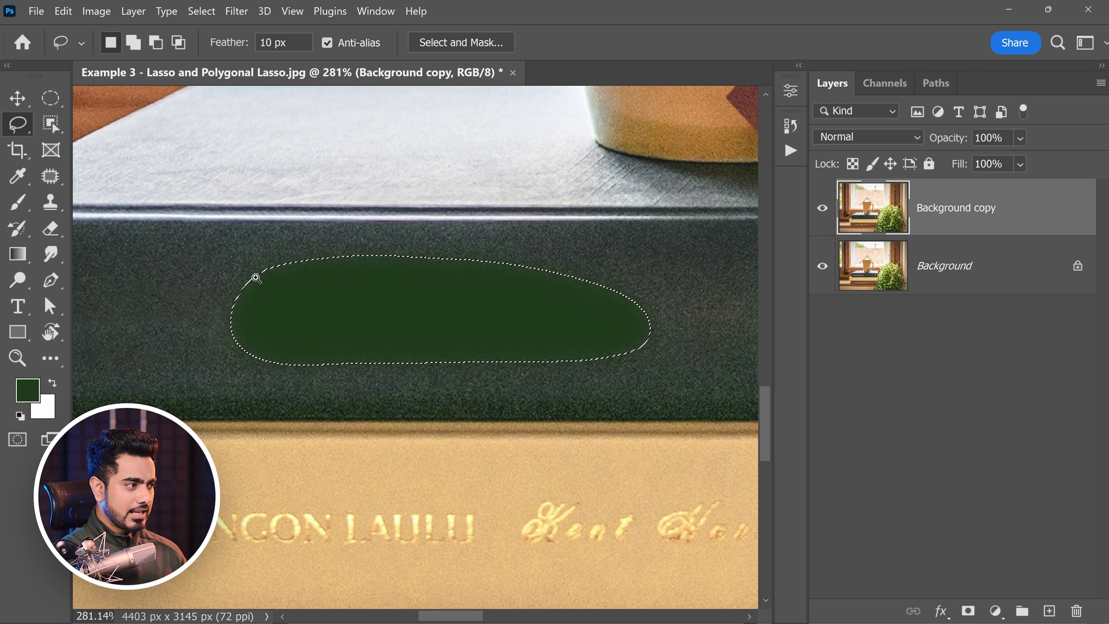
{"action": "left_click_drag", "start_coordinate": [256, 278], "coordinate": [289, 270]}
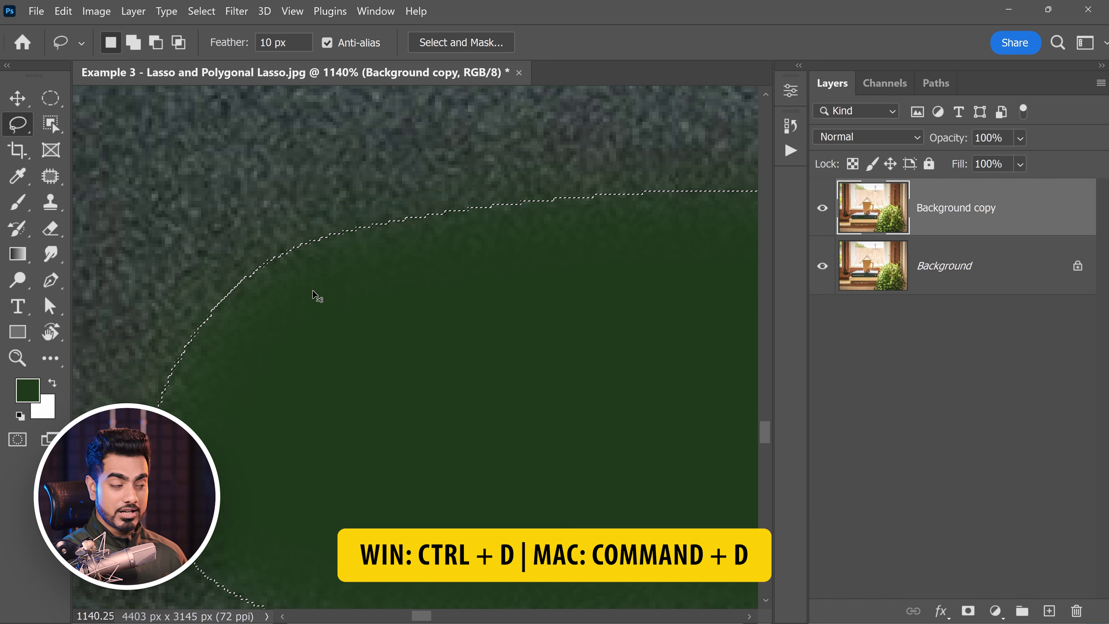
{"action": "key", "text": "ctrl+d"}
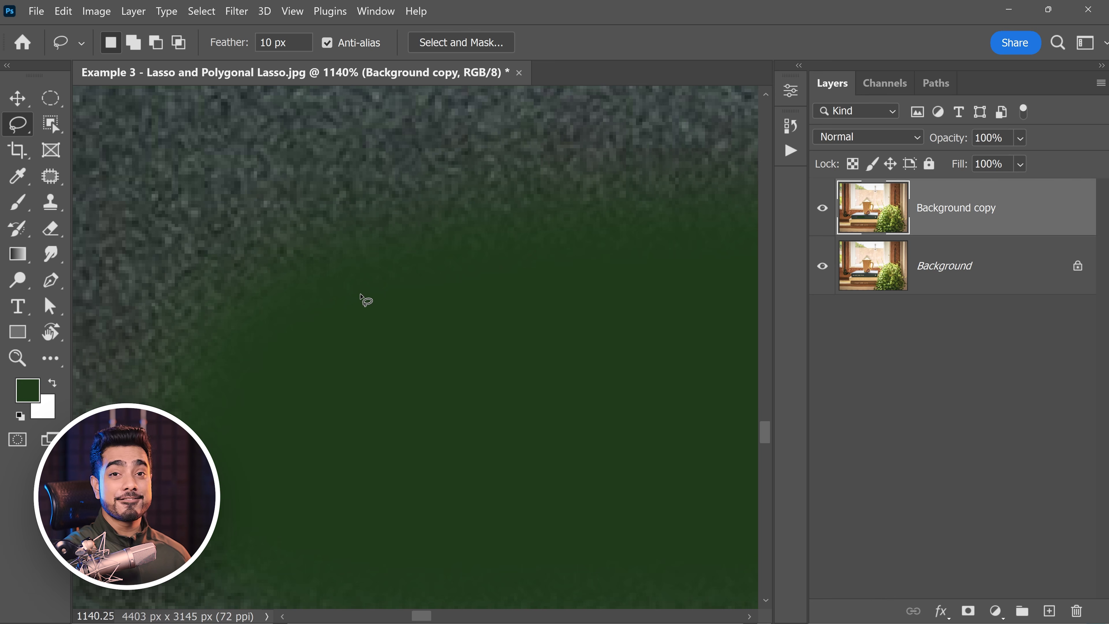
{"action": "left_click_drag", "start_coordinate": [417, 292], "coordinate": [261, 314]}
Undo the deselection, the green fill and the feathered selection around the book title.
{"action": "key", "text": "ctrl+z"}
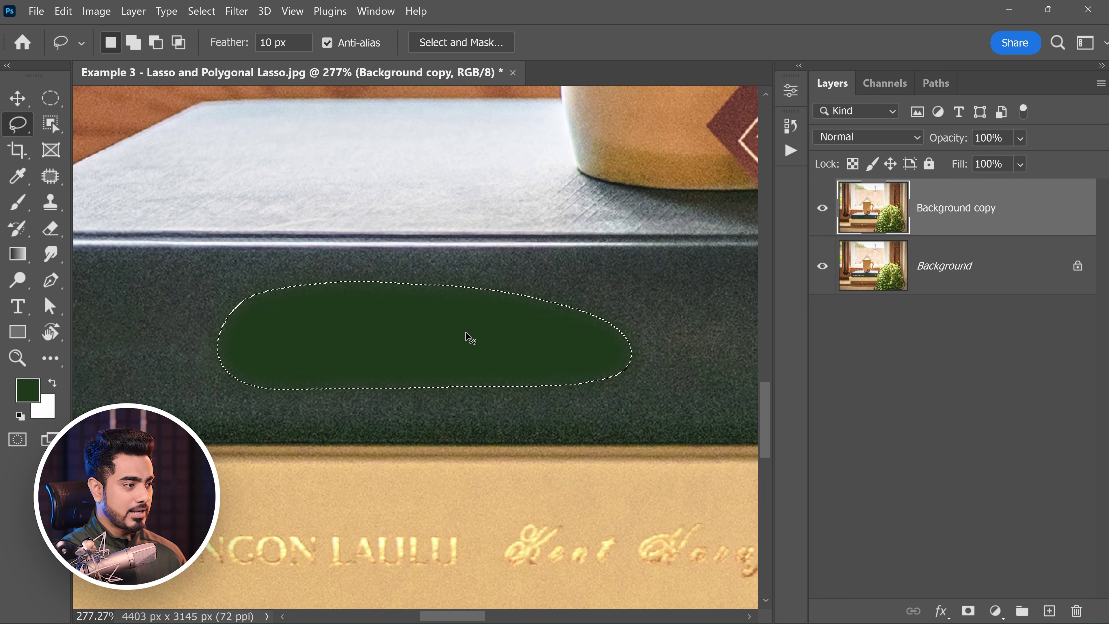
{"action": "key", "text": "ctrl+z"}
{"action": "key", "text": "ctrl+z"}
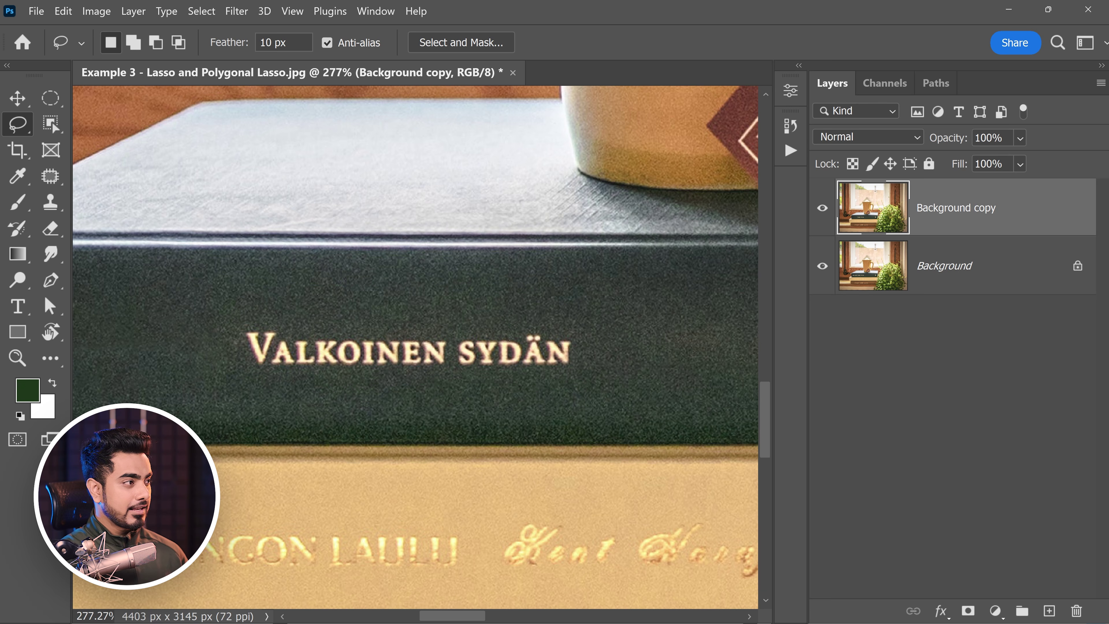
Set the Lasso feather to 0 px and draw a new freehand selection around the title Valkoinen sydän.
{"action": "left_click", "coordinate": [226, 47]}
{"action": "type", "text": "0"}
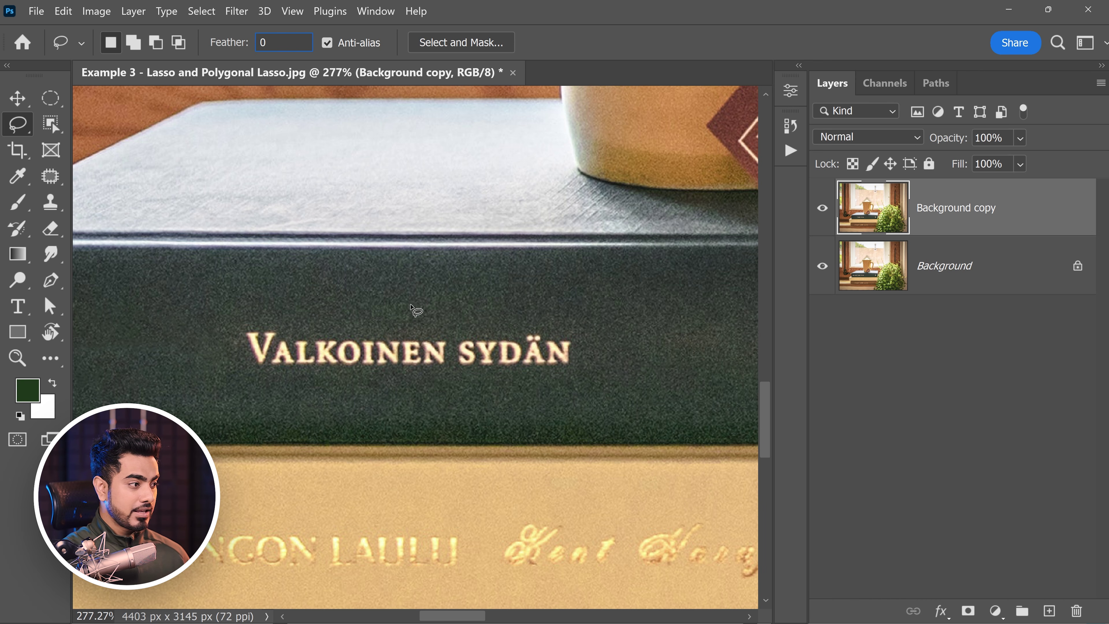
{"action": "mouse_move", "coordinate": [410, 305]}
{"action": "left_mouse_down"}
{"action": "mouse_move", "coordinate": [256, 297]}
{"action": "mouse_move", "coordinate": [191, 367]}
{"action": "mouse_move", "coordinate": [331, 395]}
{"action": "mouse_move", "coordinate": [534, 391]}
{"action": "mouse_move", "coordinate": [625, 344]}
{"action": "mouse_move", "coordinate": [413, 290]}
{"action": "left_mouse_up"}
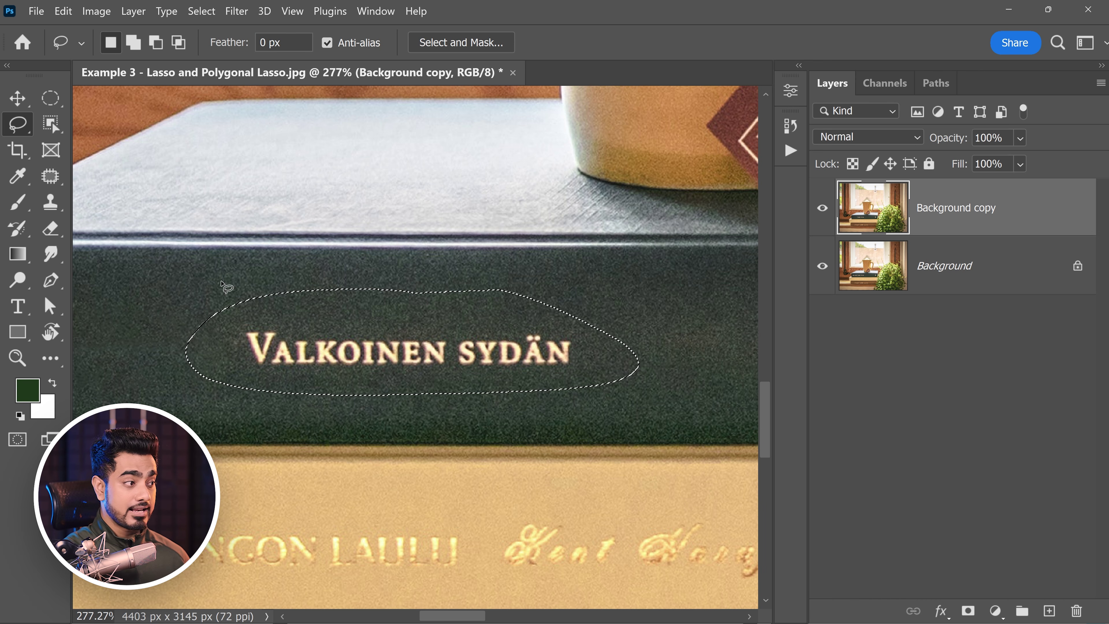
Fill the unfeathered selection with the dark green foreground color, deselect it, and examine the edge of the fill up close.
{"action": "key", "text": "alt+BackSpace"}
{"action": "key", "text": "ctrl+d"}
{"action": "left_click", "coordinate": [269, 296], "text": "ctrl"}
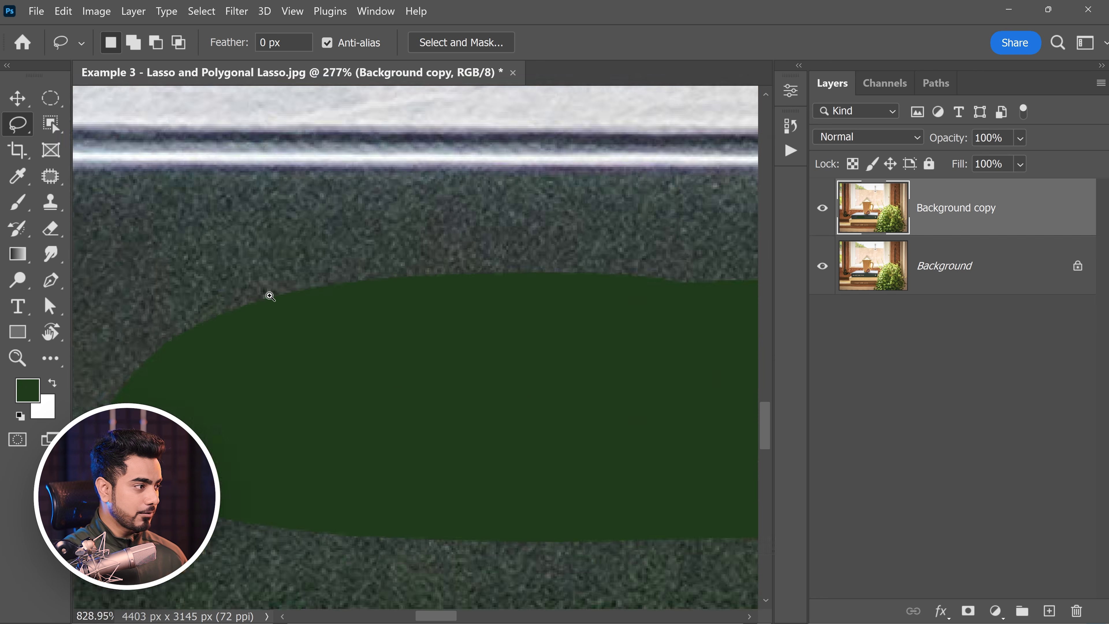
{"action": "left_click", "coordinate": [270, 296], "text": "ctrl"}
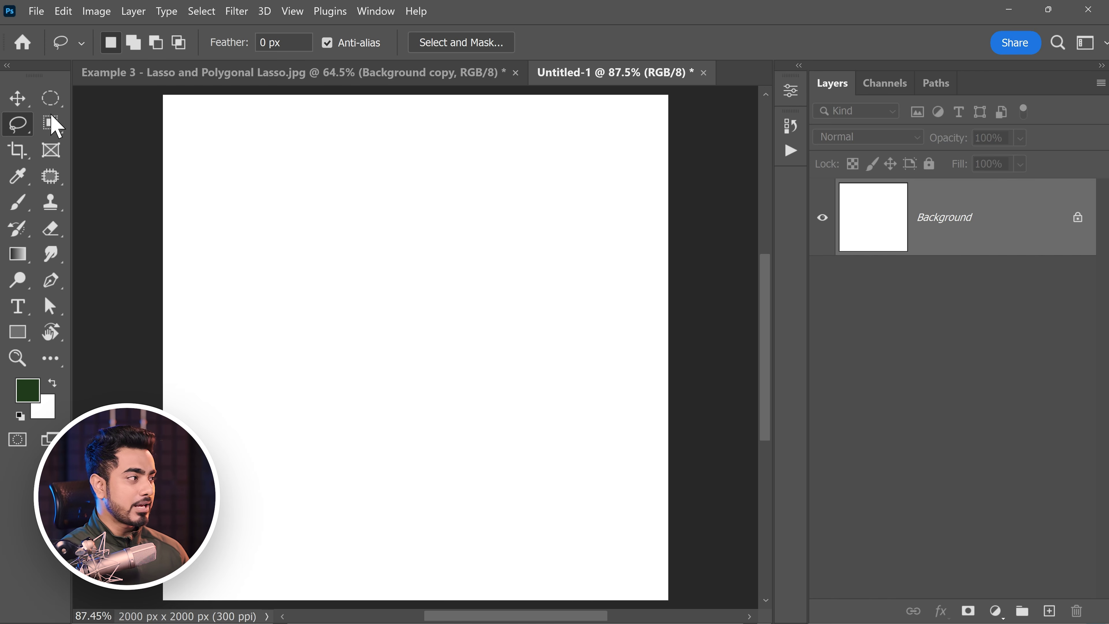
Draw a circular Elliptical Marquee selection with Anti-alias on, fill it with the dark green foreground color, and deselect it.
{"action": "left_click", "coordinate": [51, 98]}
{"action": "left_click", "coordinate": [107, 116]}
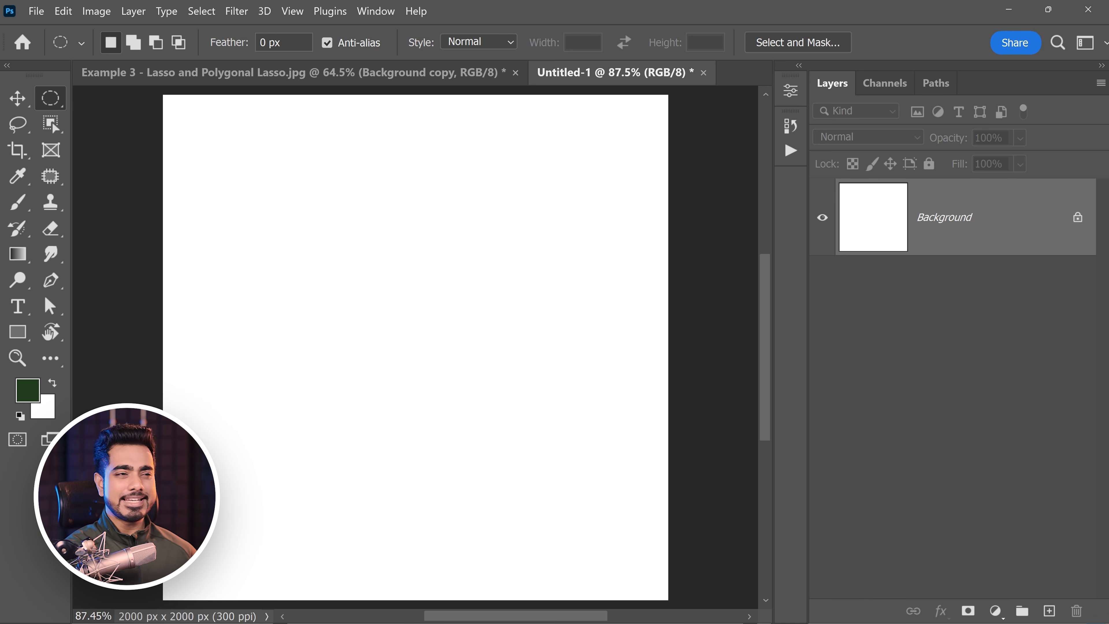
{"action": "scroll", "coordinate": [447, 248], "scroll_direction": "up", "scroll_amount": 2}
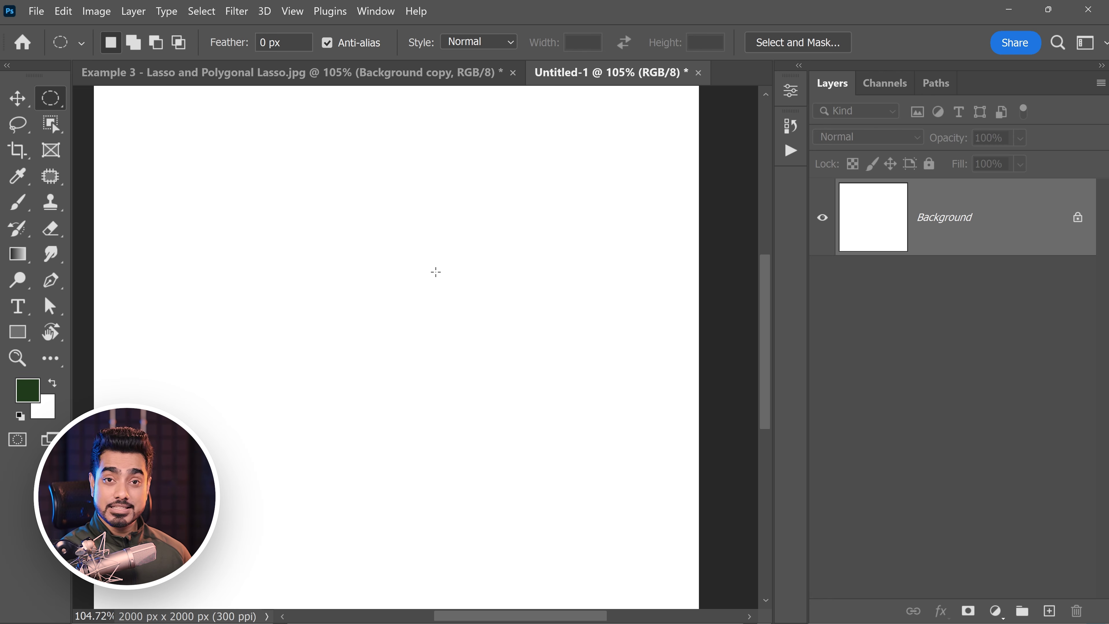
{"action": "left_click_drag", "start_coordinate": [383, 182], "coordinate": [612, 424]}
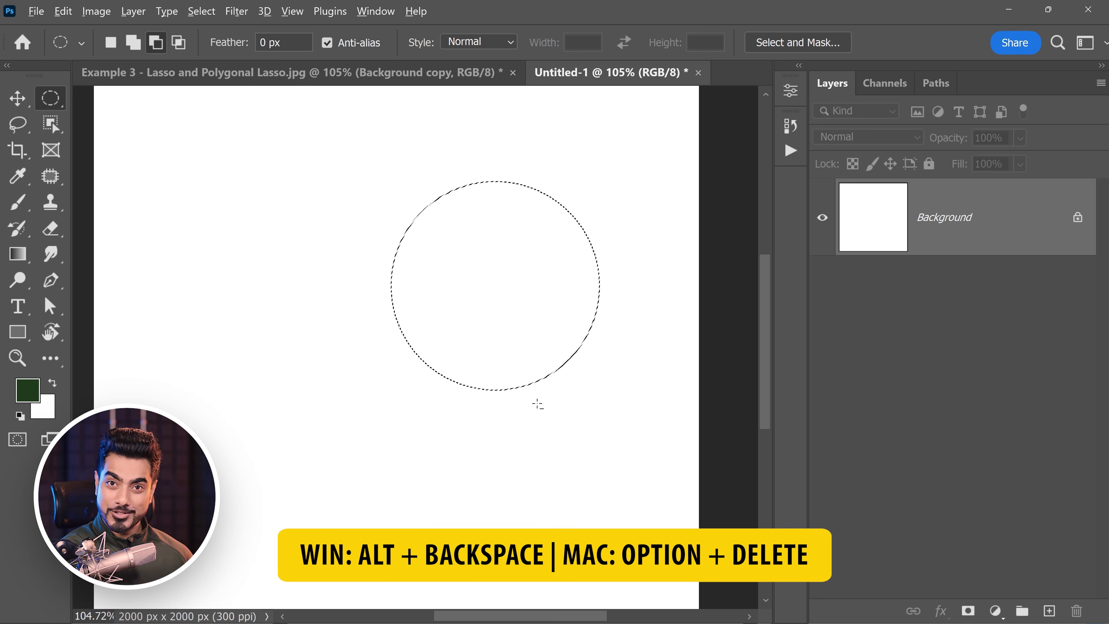
{"action": "key", "text": "alt+BackSpace"}
{"action": "key", "text": "ctrl+d"}
Turn off Anti-alias, draw a second circular selection beside the green circle, fill it with the foreground color, and deselect it.
{"action": "left_click", "coordinate": [327, 42]}
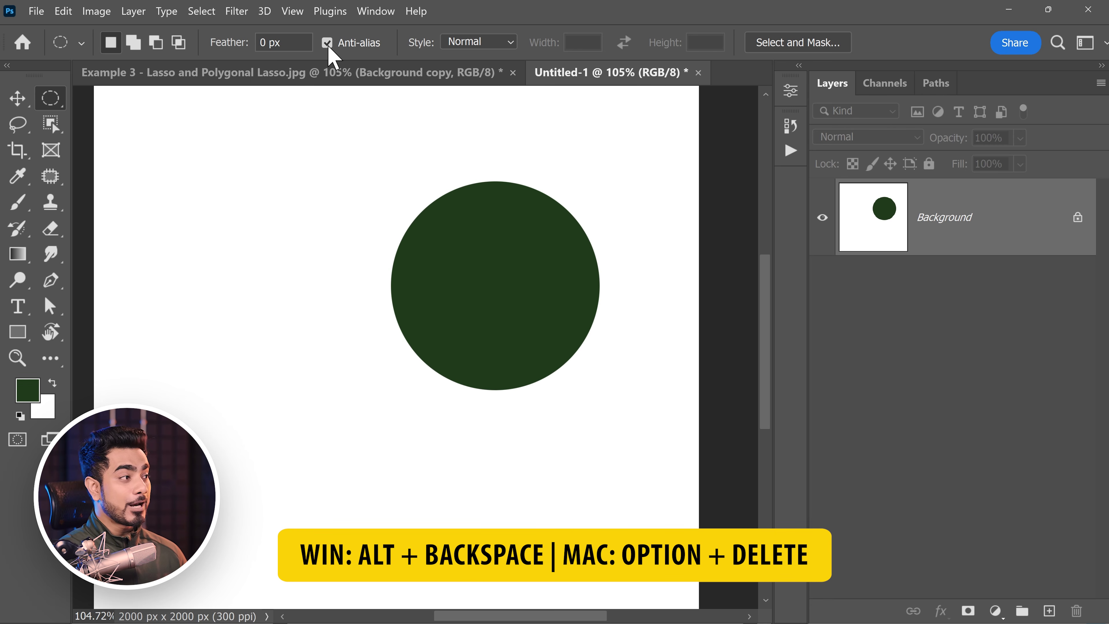
{"action": "left_click_drag", "start_coordinate": [201, 184], "coordinate": [354, 428]}
{"action": "key", "text": "space"}
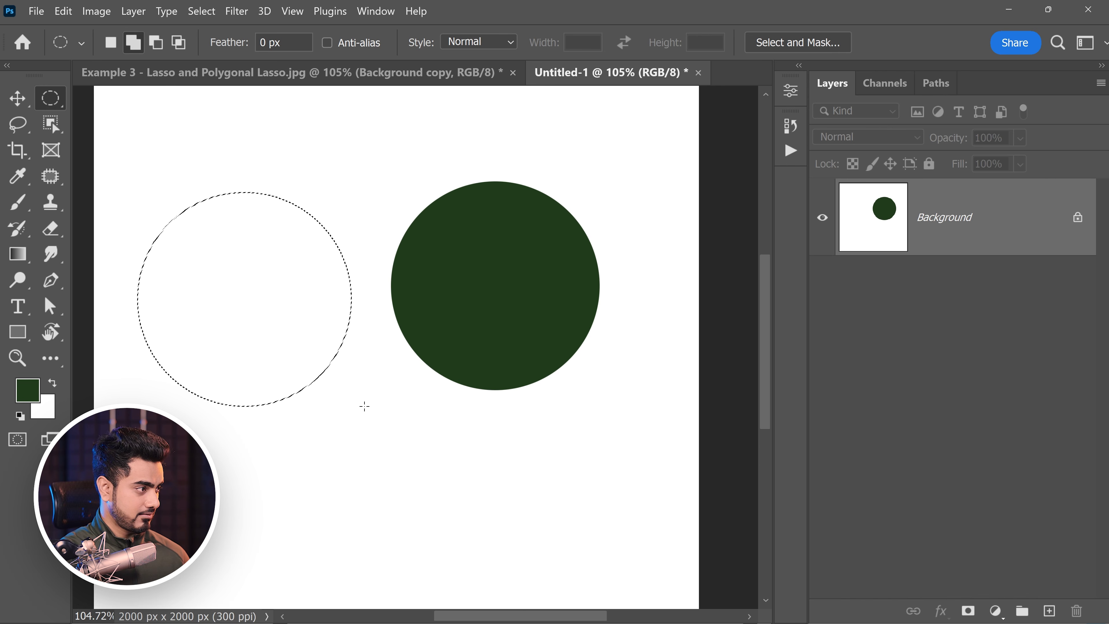
{"action": "key", "text": "alt+BackSpace"}
{"action": "key", "text": "ctrl+d"}
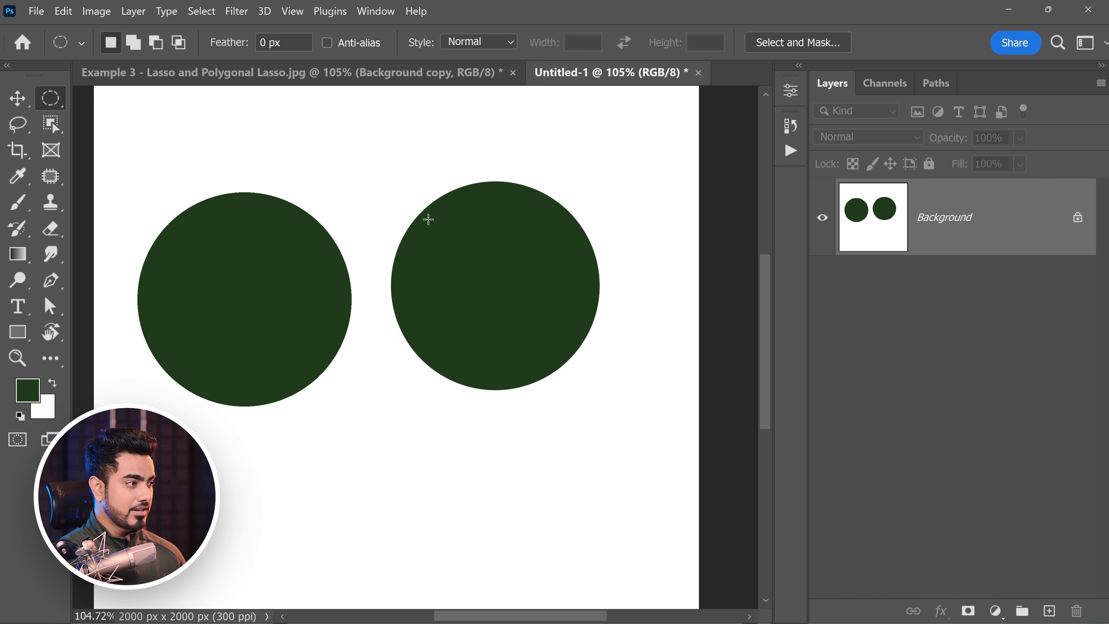
Compare the edges of the anti-aliased and non-anti-aliased circles up close, and turn Anti-alias back on.
{"action": "left_click_drag", "start_coordinate": [432, 209], "coordinate": [496, 206]}
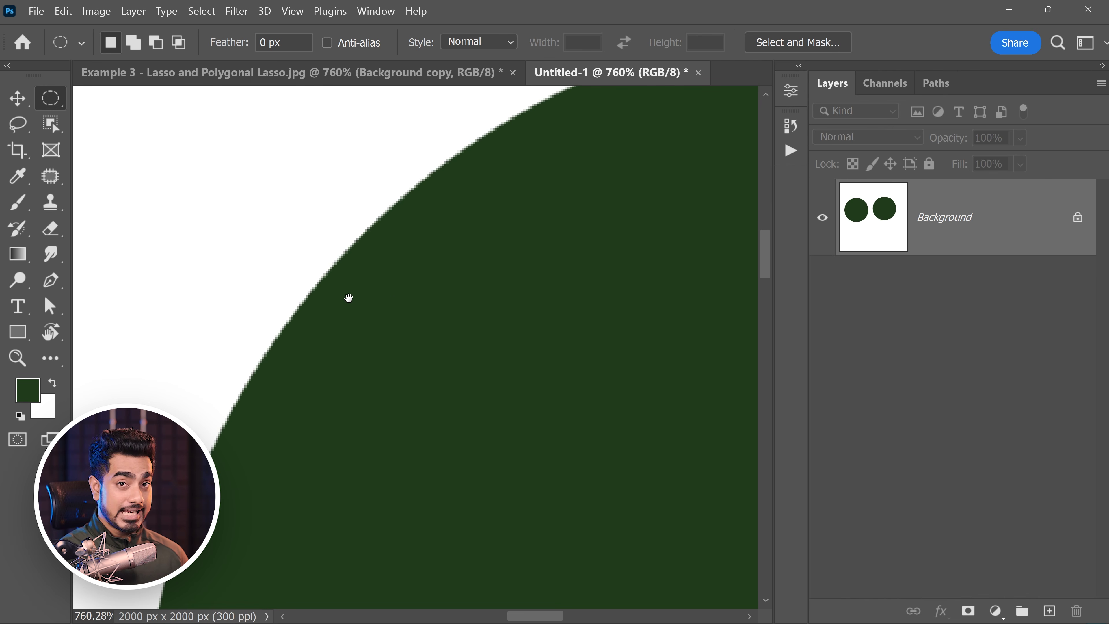
{"action": "left_click_drag", "start_coordinate": [241, 380], "coordinate": [339, 274]}
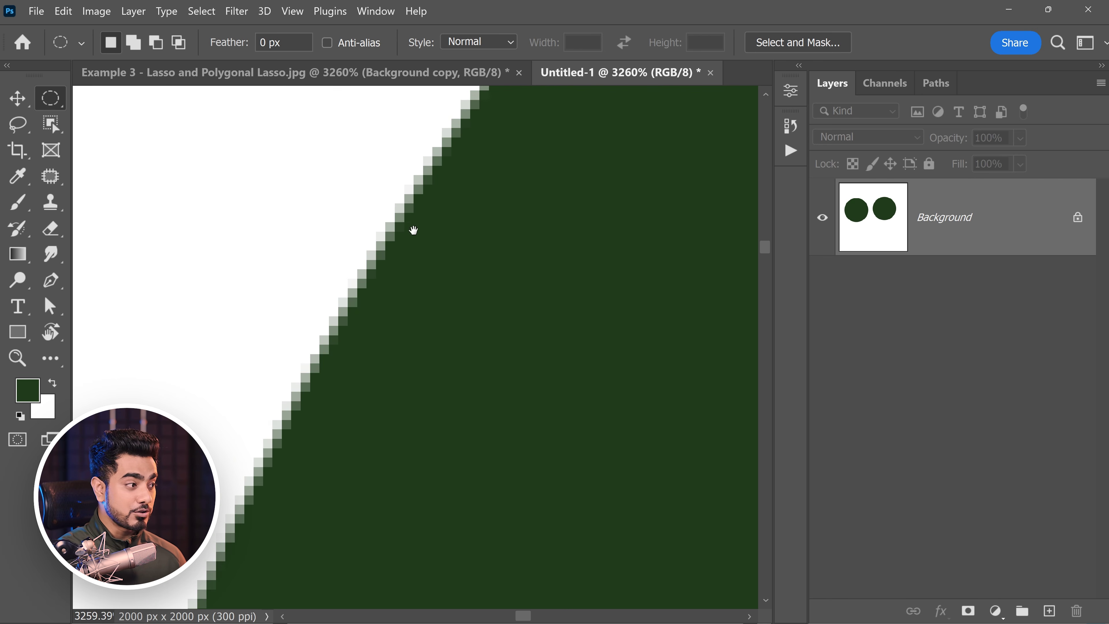
{"action": "left_click_drag", "start_coordinate": [379, 333], "coordinate": [511, 364]}
{"action": "left_click_drag", "start_coordinate": [280, 386], "coordinate": [396, 181]}
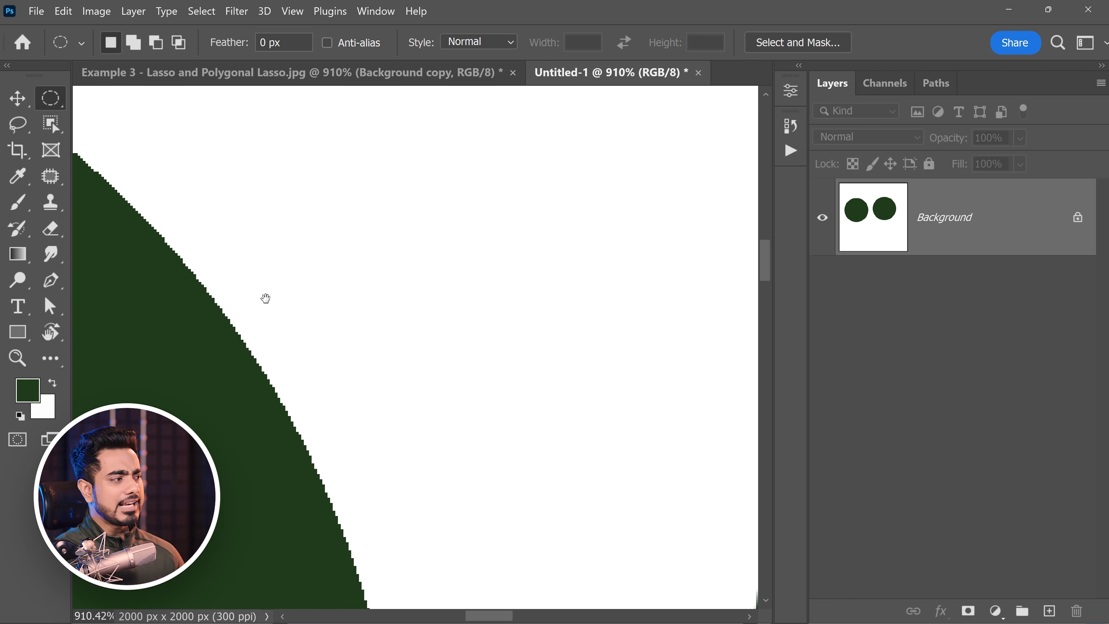
{"action": "left_click_drag", "start_coordinate": [219, 327], "coordinate": [362, 352]}
{"action": "left_click_drag", "start_coordinate": [308, 318], "coordinate": [338, 336]}
{"action": "key", "text": "ctrl"}
{"action": "key", "text": "ctrl"}
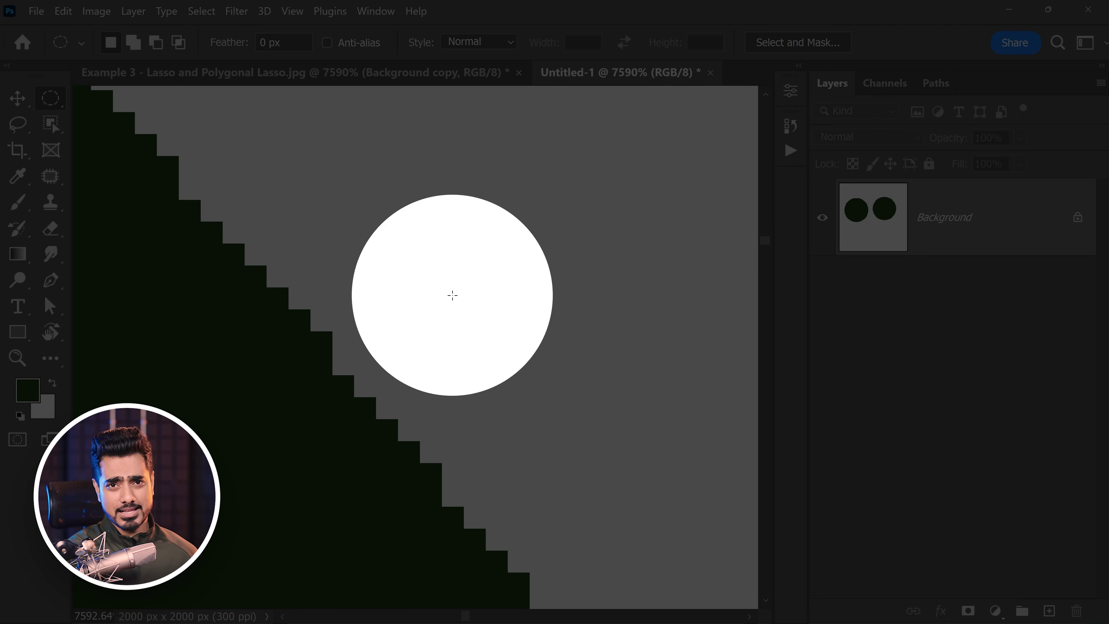
{"action": "left_click", "coordinate": [451, 299]}
{"action": "left_click_drag", "start_coordinate": [450, 299], "coordinate": [565, 311]}
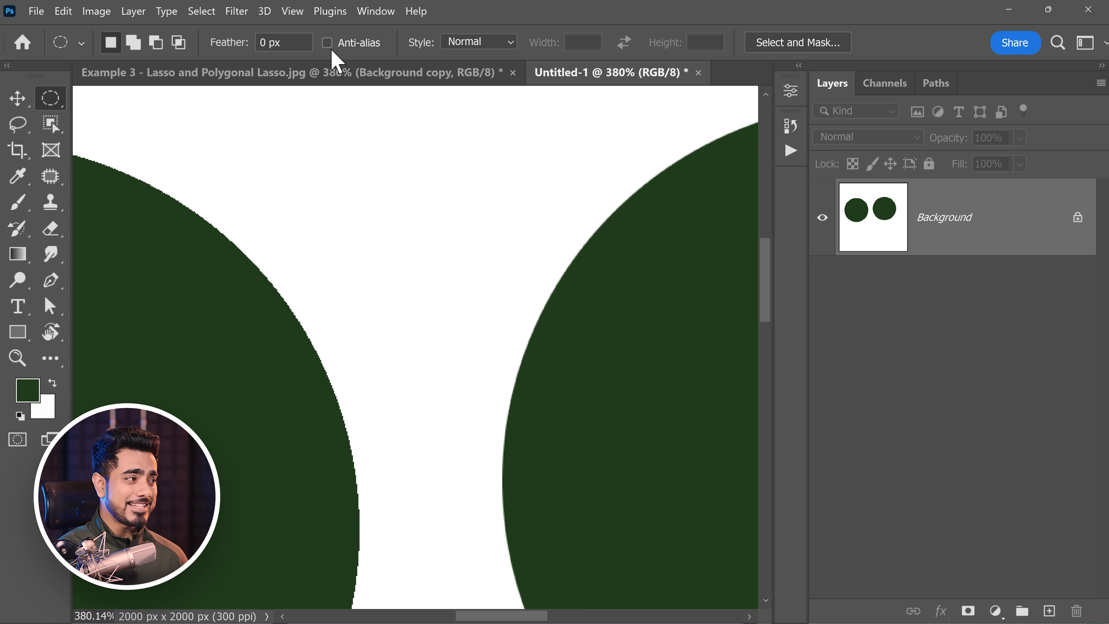
{"action": "left_click", "coordinate": [327, 43]}
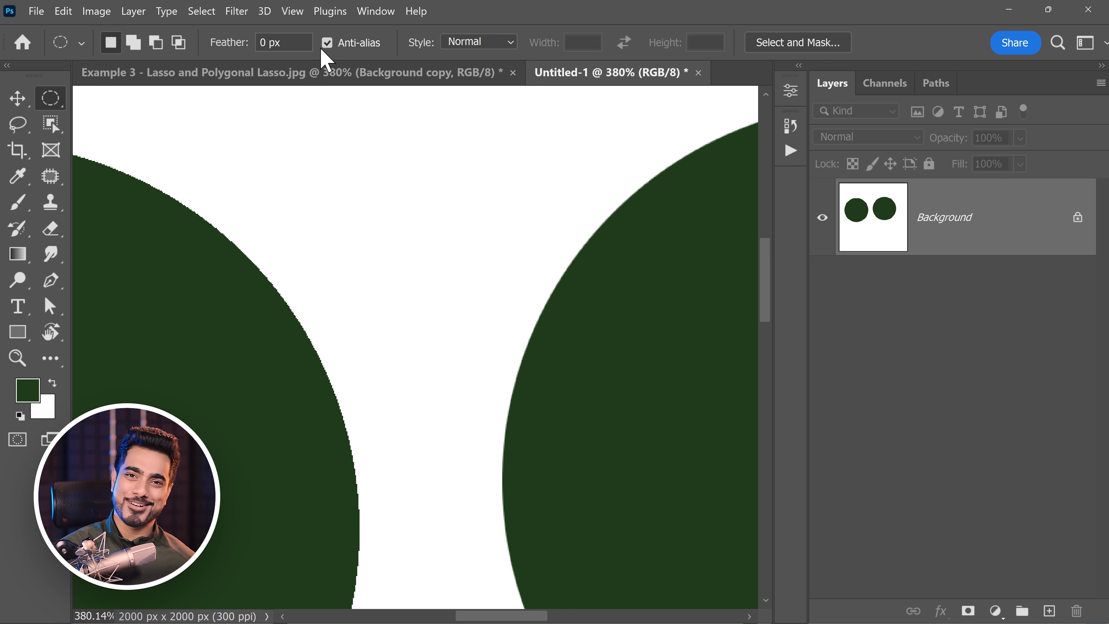
Outline the book title Valkoinen sydän with a five-corner Polygonal Lasso selection closed at its starting point, and deselect it.
{"action": "left_click", "coordinate": [18, 125]}
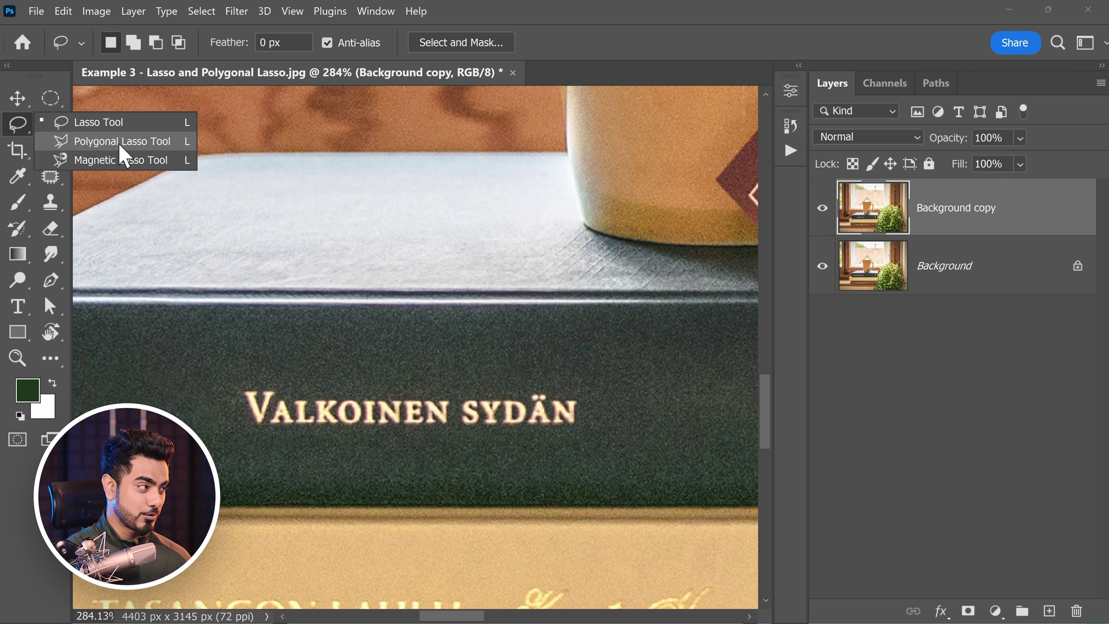
{"action": "left_click", "coordinate": [119, 144]}
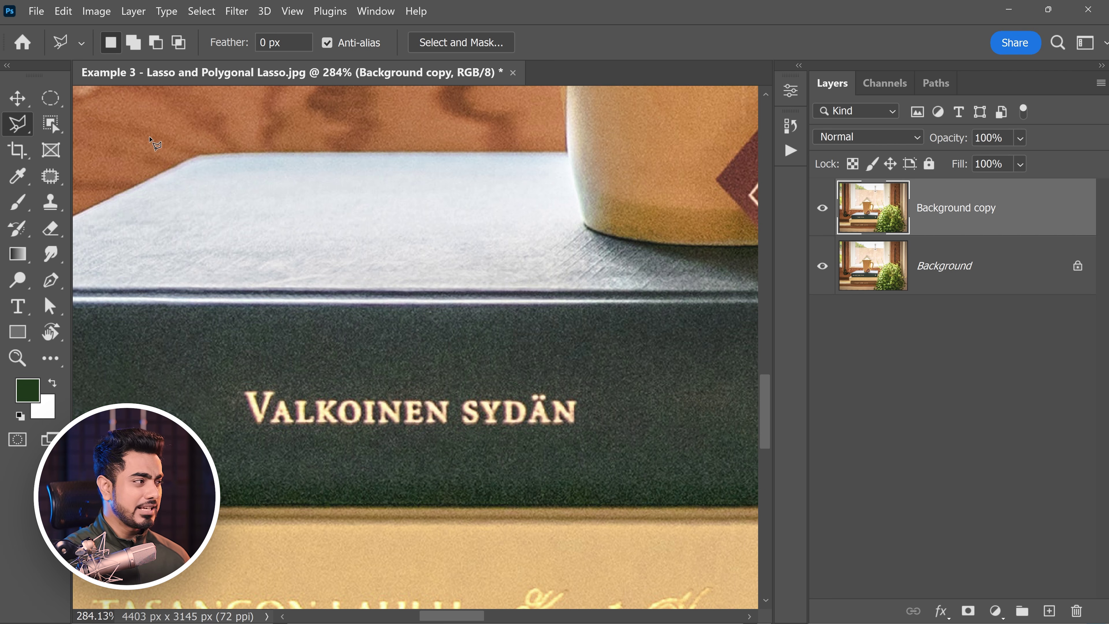
{"action": "left_click", "coordinate": [225, 366]}
{"action": "left_click", "coordinate": [524, 357]}
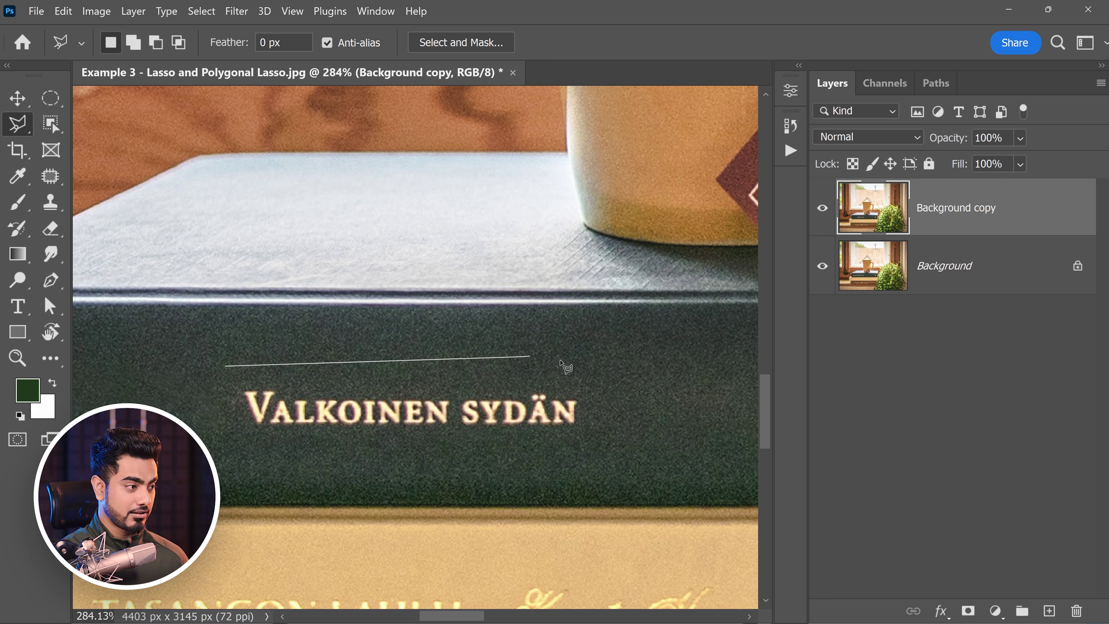
{"action": "left_click", "coordinate": [633, 383]}
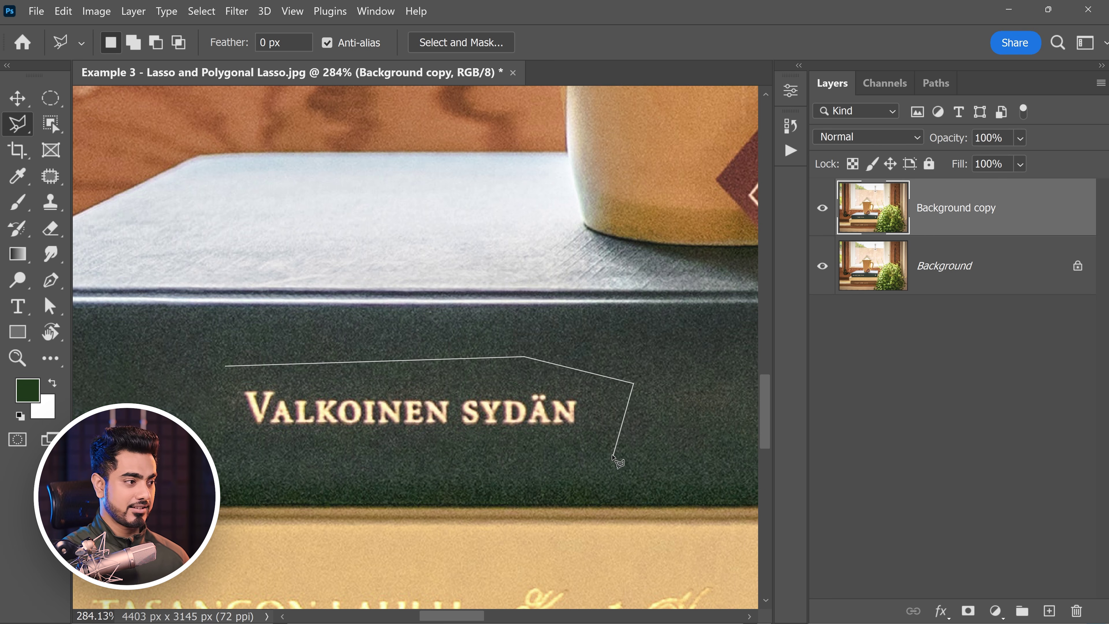
{"action": "left_click", "coordinate": [230, 449]}
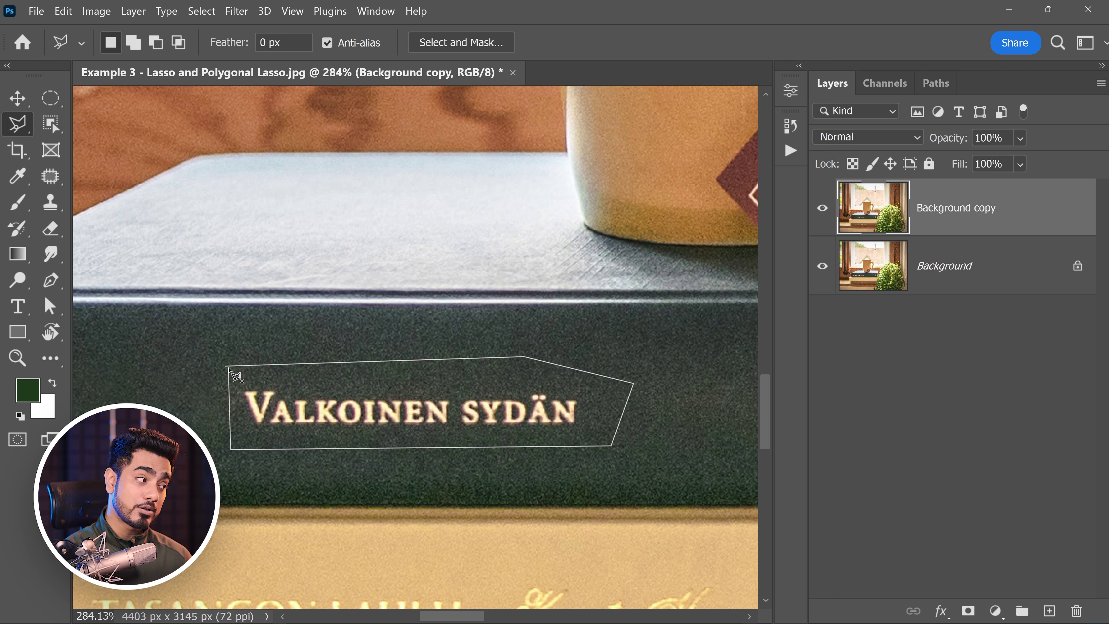
{"action": "left_click", "coordinate": [226, 367]}
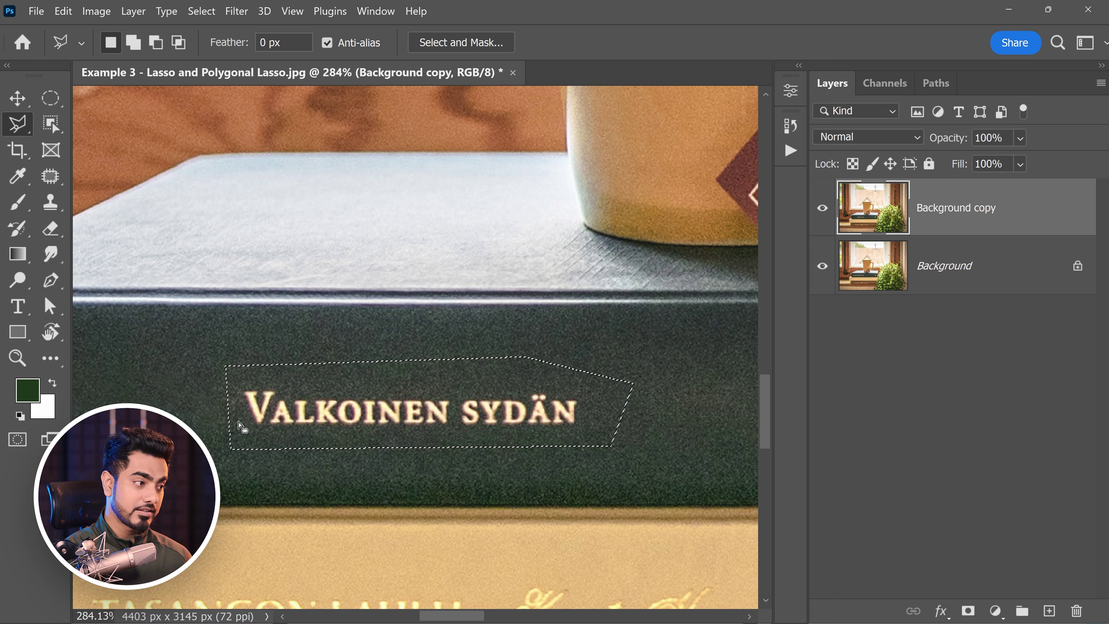
{"action": "key", "text": "ctrl+d"}
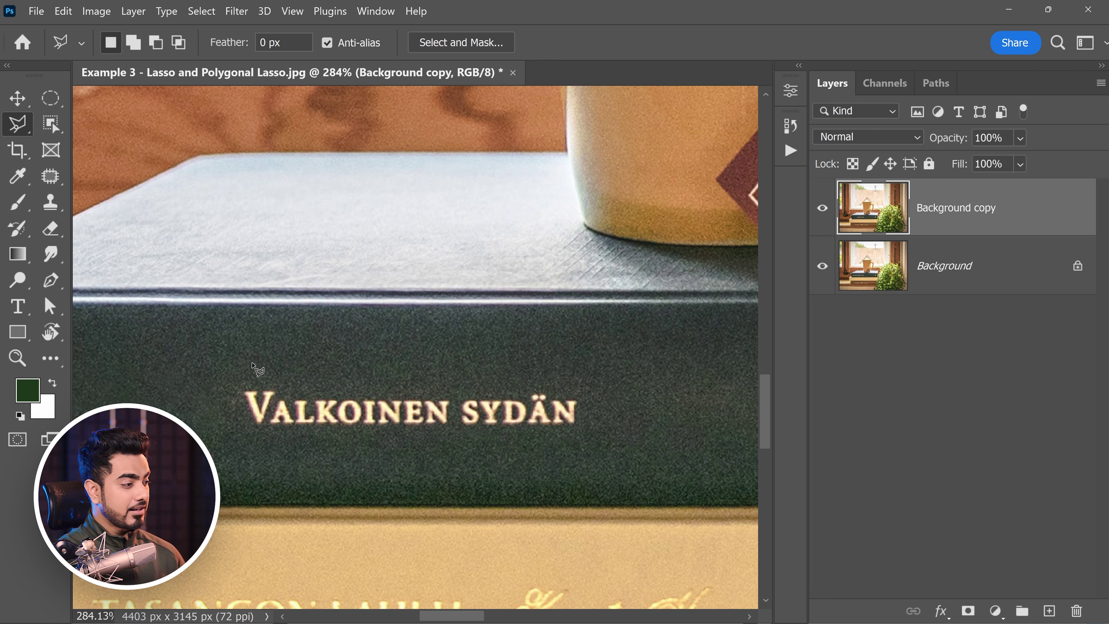
Trace a four-corner polygonal selection around the title and let it close automatically from the last corner.
{"action": "left_click", "coordinate": [231, 367]}
{"action": "left_click", "coordinate": [587, 359]}
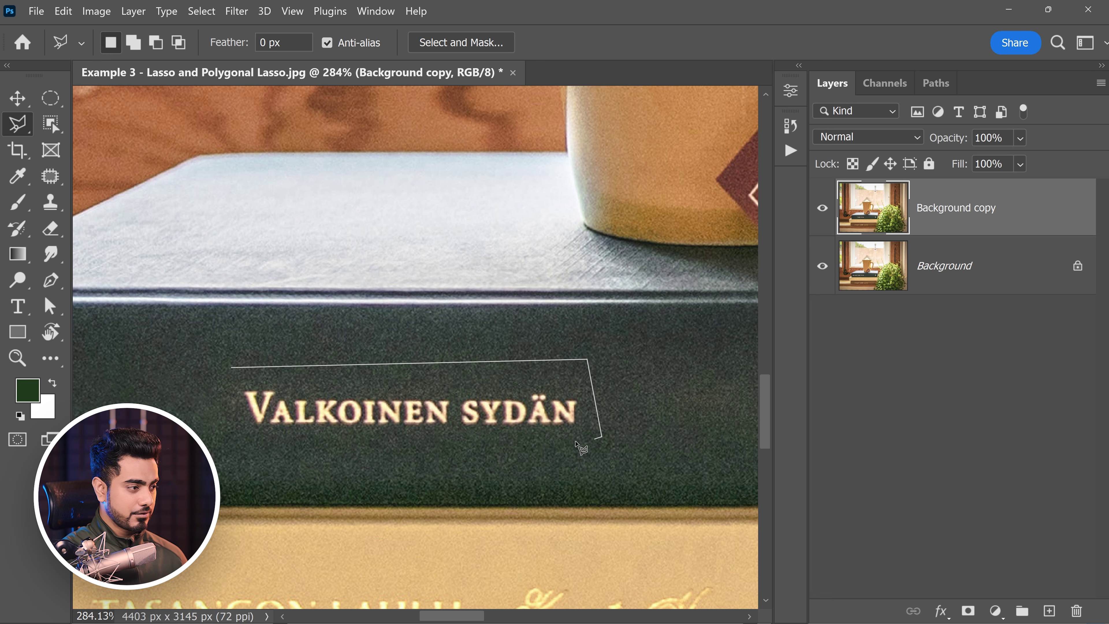
{"action": "left_click", "coordinate": [601, 436]}
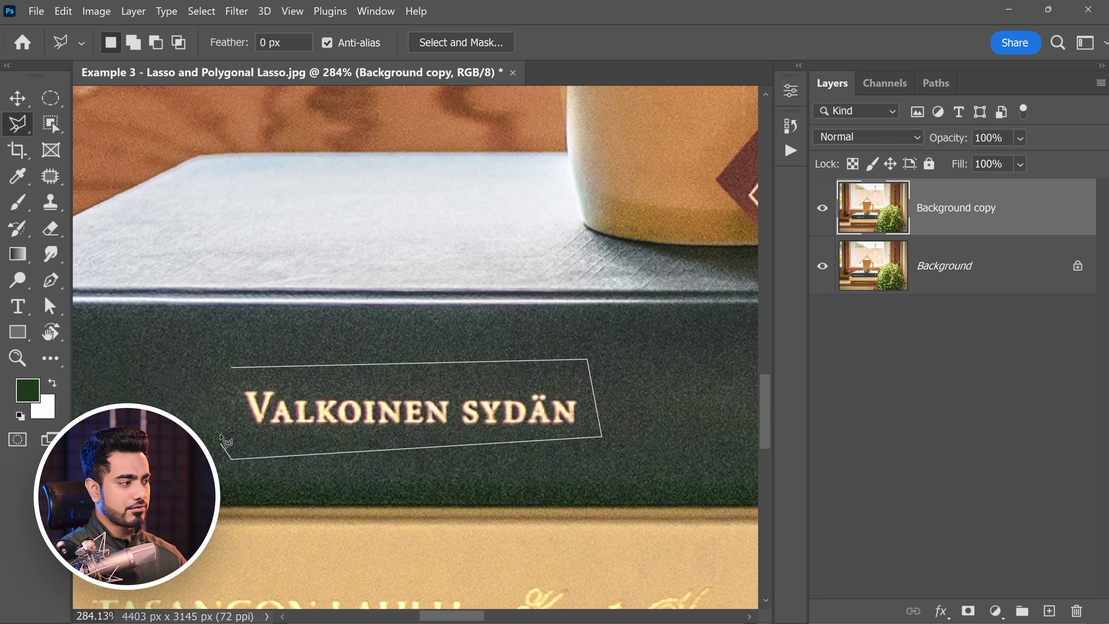
{"action": "double_click", "coordinate": [233, 459]}
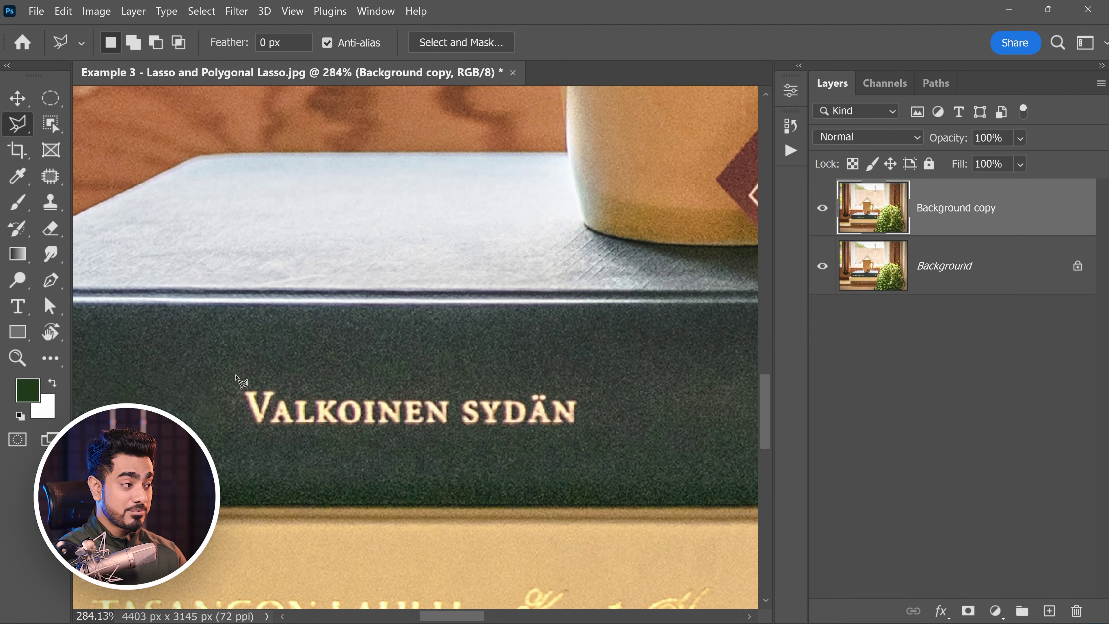
Begin another polygonal outline around the title, place a misplaced point on the book below, and remove the wrong points.
{"action": "left_click", "coordinate": [236, 375]}
{"action": "left_click", "coordinate": [587, 380]}
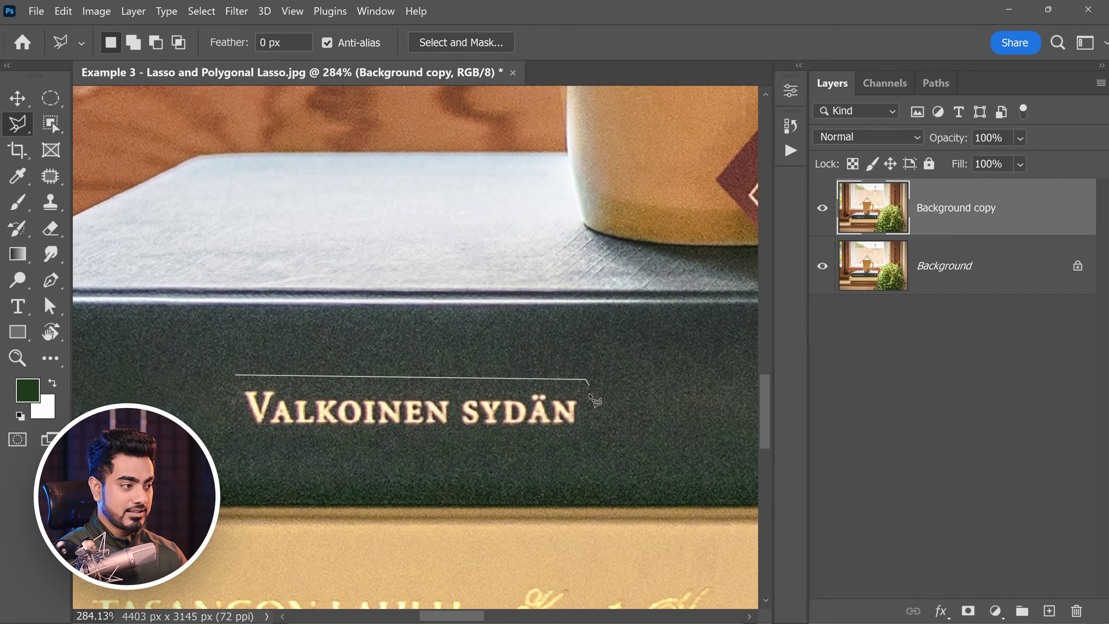
{"action": "left_click", "coordinate": [590, 428]}
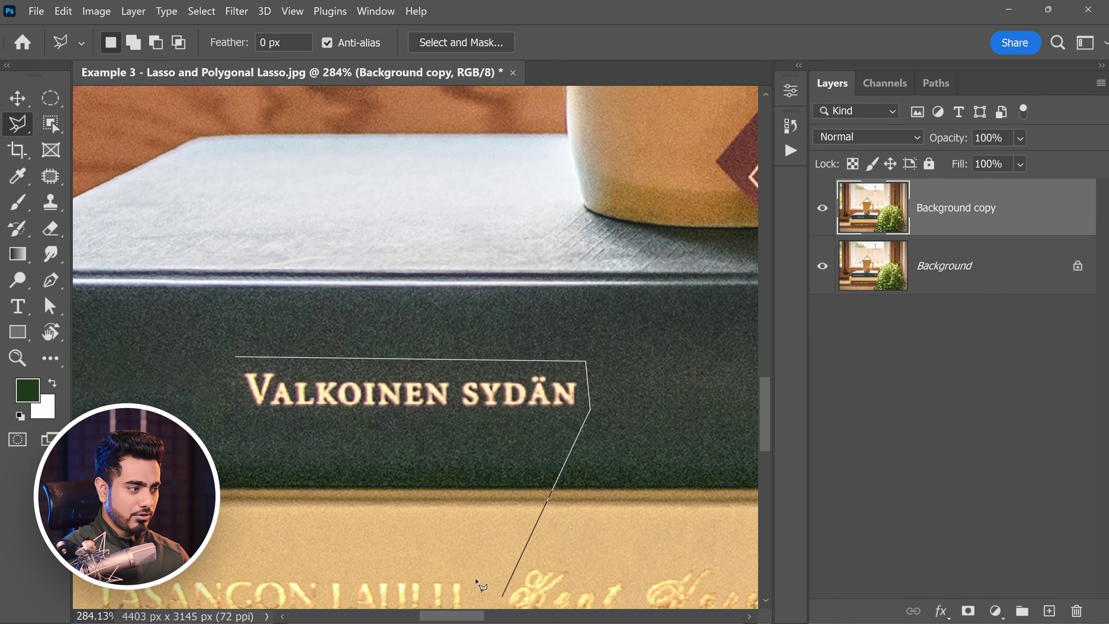
{"action": "left_click", "coordinate": [407, 587]}
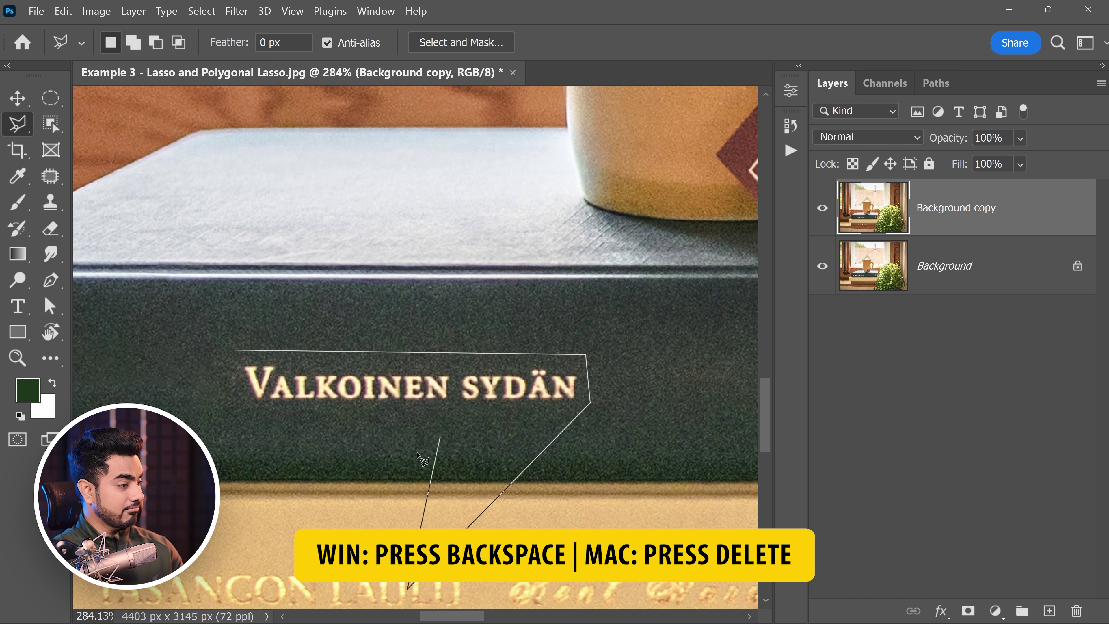
{"action": "key", "text": "BackSpace"}
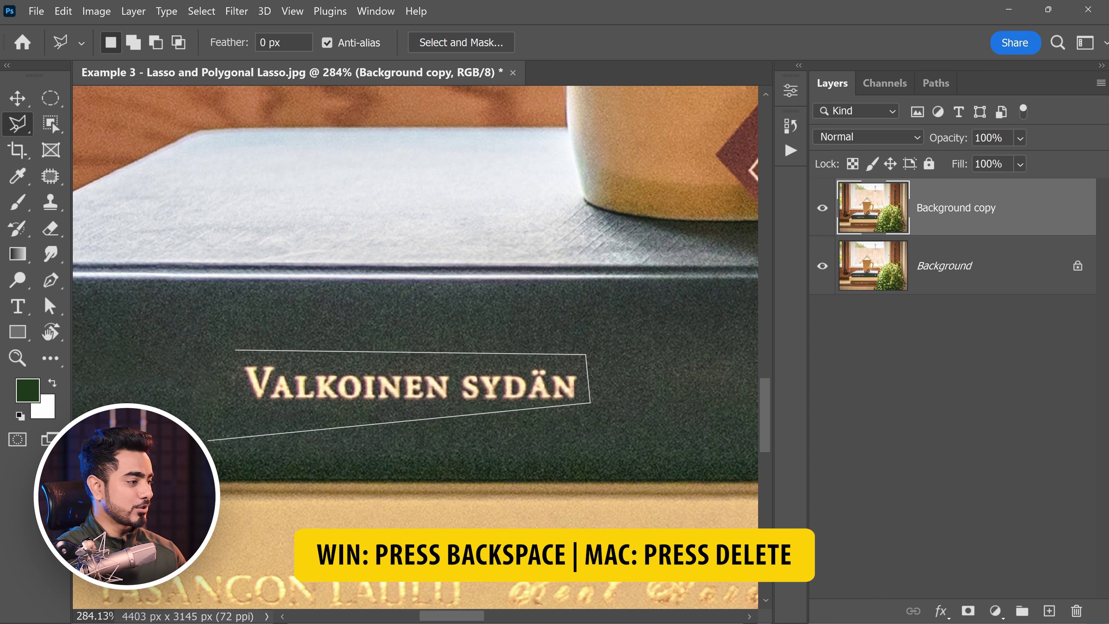
{"action": "left_click", "coordinate": [118, 519]}
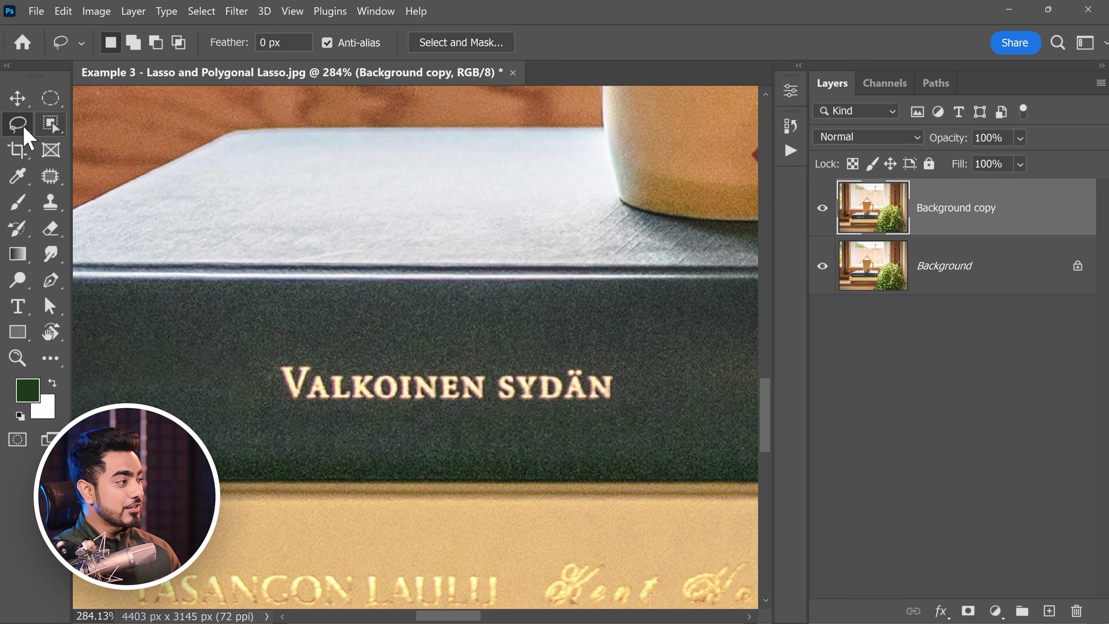
Select the title Valkoinen sydän with the Lasso tool, combining freehand tracing with temporary straight polygonal segments.
{"action": "right_click", "coordinate": [24, 129]}
{"action": "left_click", "coordinate": [54, 124]}
{"action": "left_click_drag", "start_coordinate": [274, 348], "coordinate": [261, 337]}
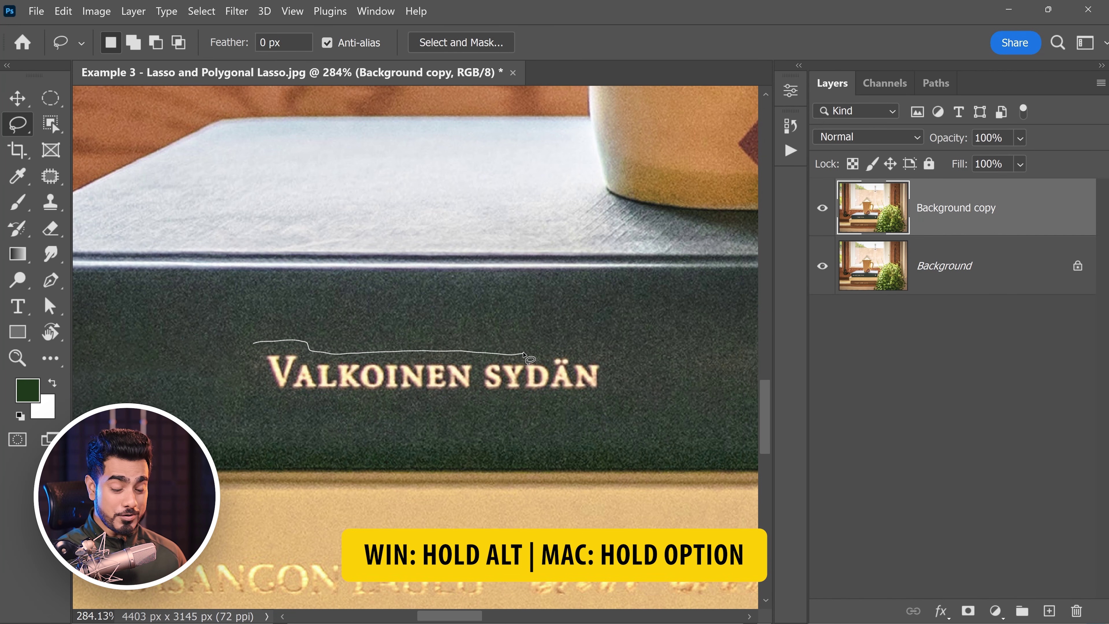
{"action": "key", "text": "alt"}
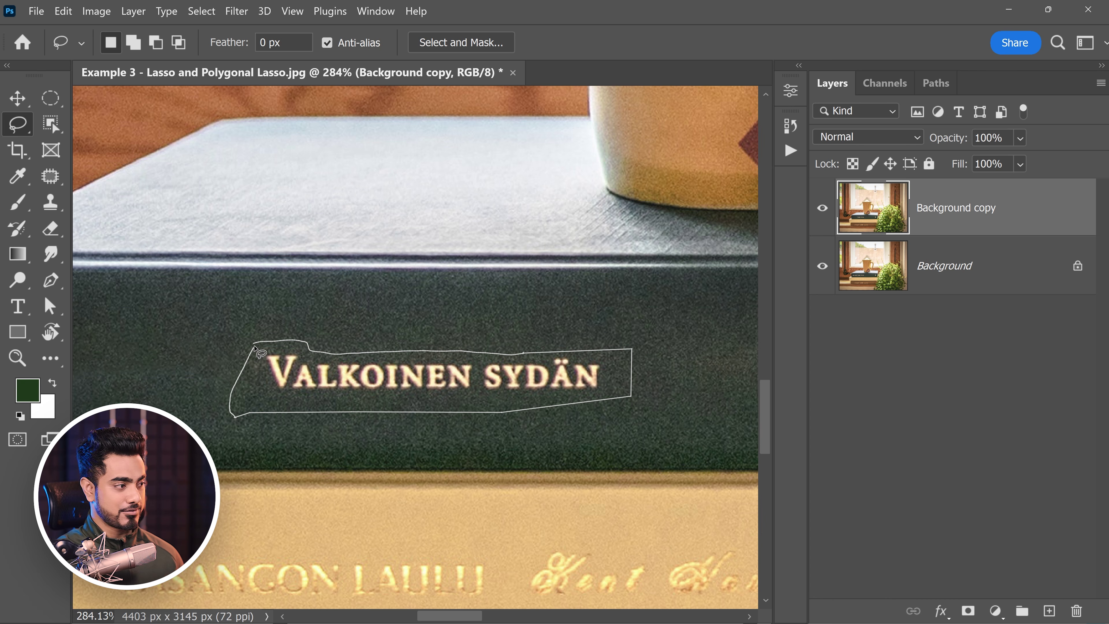
{"action": "left_click_drag", "start_coordinate": [256, 349], "coordinate": [255, 345]}
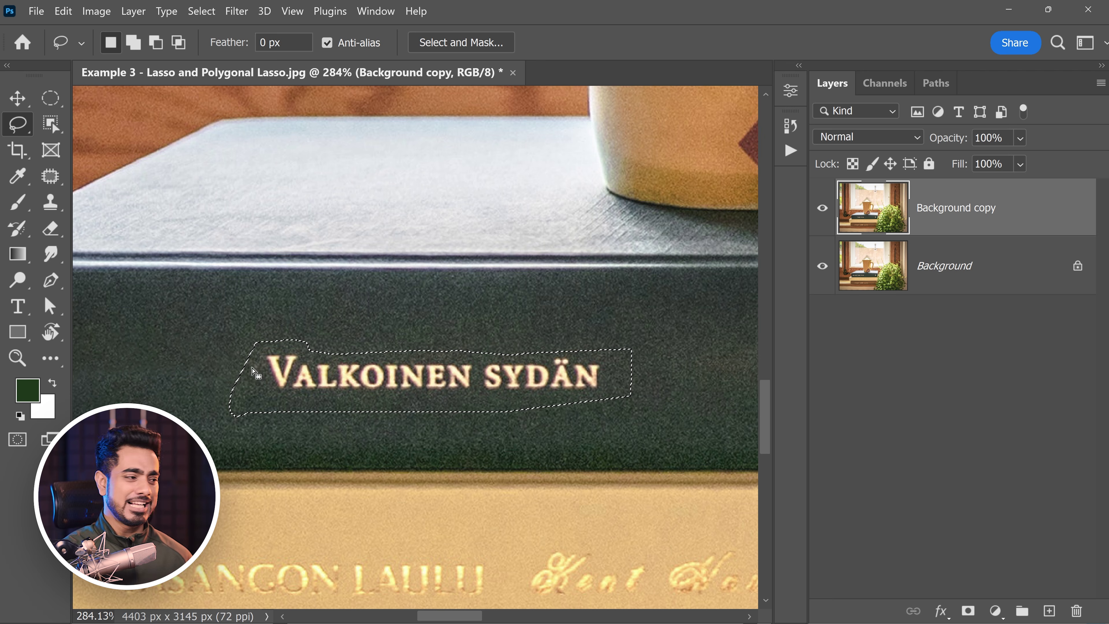
Remove the selected title with Content-Aware Fill, output to the current layer, and deselect it.
{"action": "left_click", "coordinate": [64, 11]}
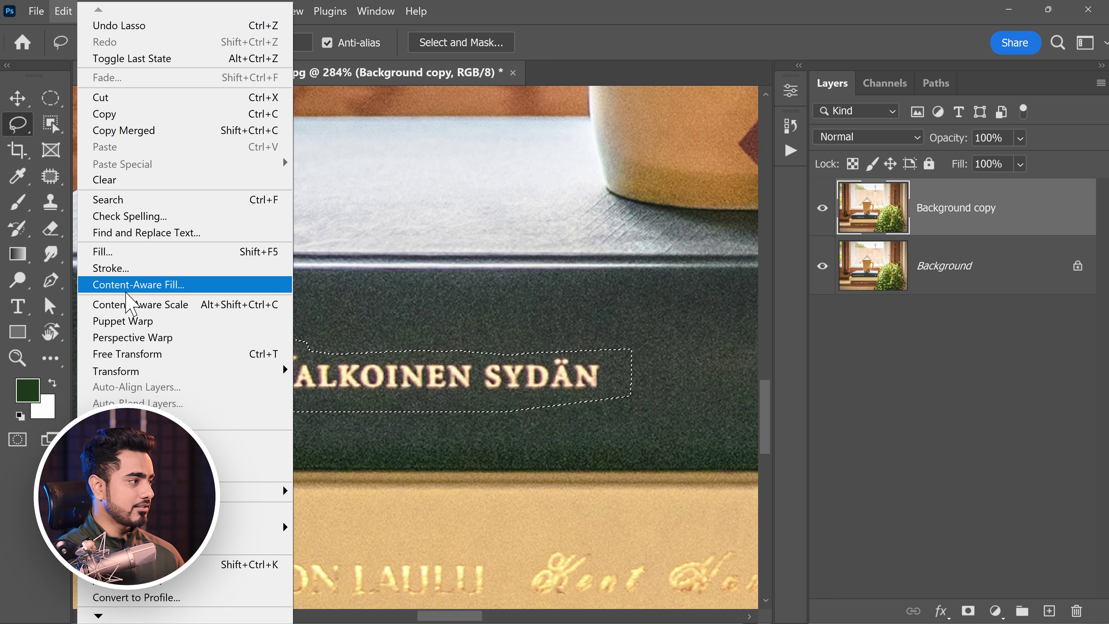
{"action": "left_click", "coordinate": [126, 289]}
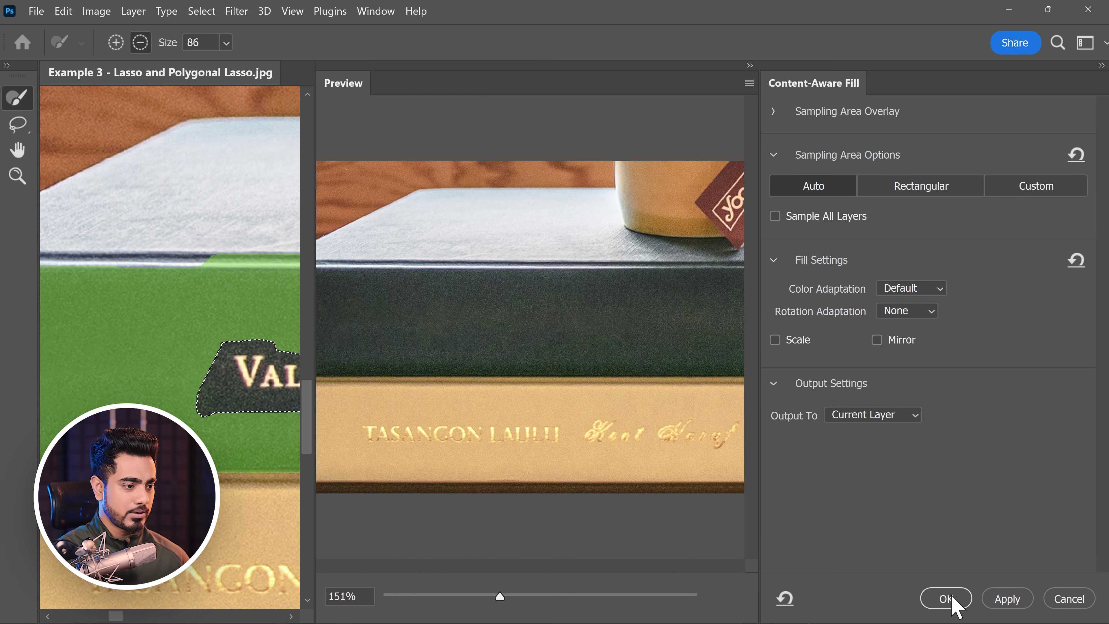
{"action": "left_click", "coordinate": [951, 598]}
{"action": "key", "text": "ctrl+d"}
{"action": "scroll", "coordinate": [585, 354], "scroll_direction": "down", "scroll_amount": 5}
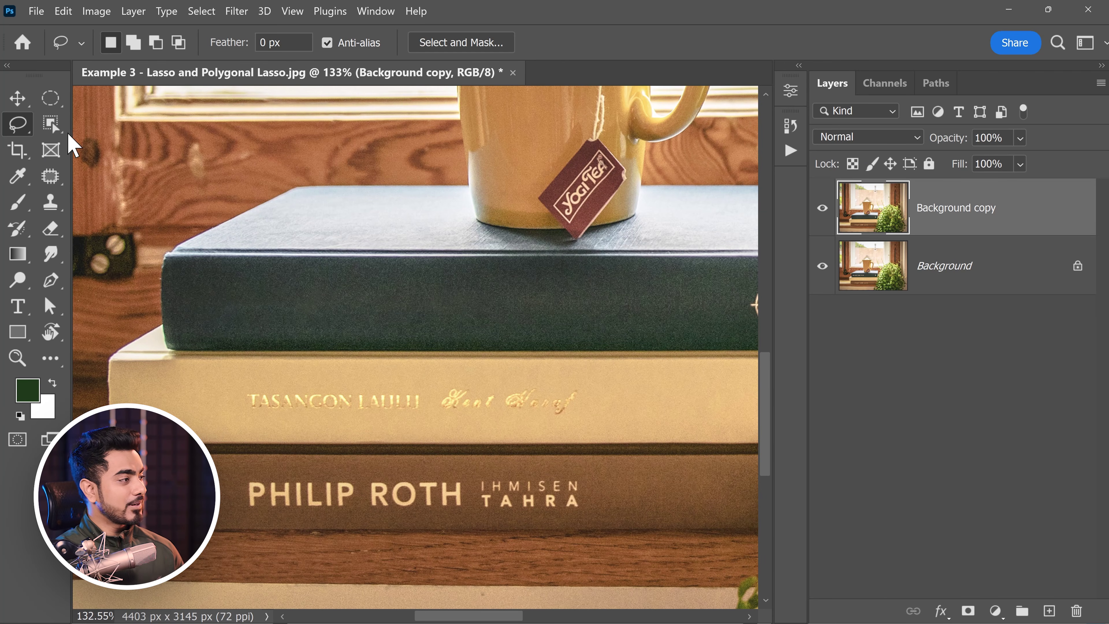
Select the gold title on the cream book with the Rectangular Marquee tool.
{"action": "left_click", "coordinate": [50, 101]}
{"action": "right_click", "coordinate": [50, 102]}
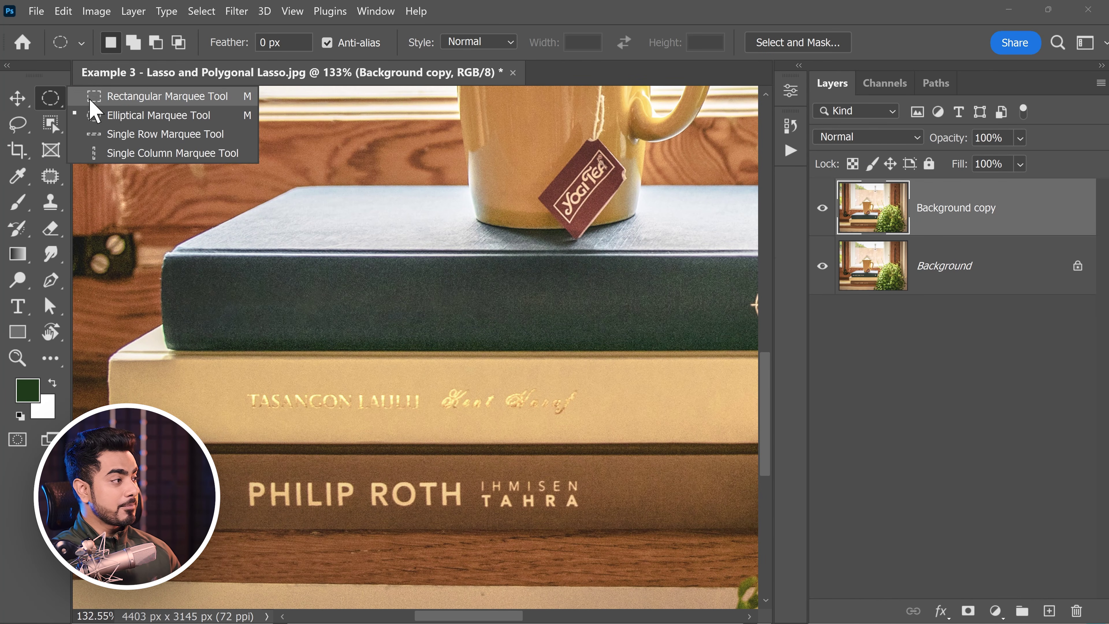
{"action": "left_click", "coordinate": [120, 98]}
{"action": "left_click_drag", "start_coordinate": [322, 448], "coordinate": [243, 364]}
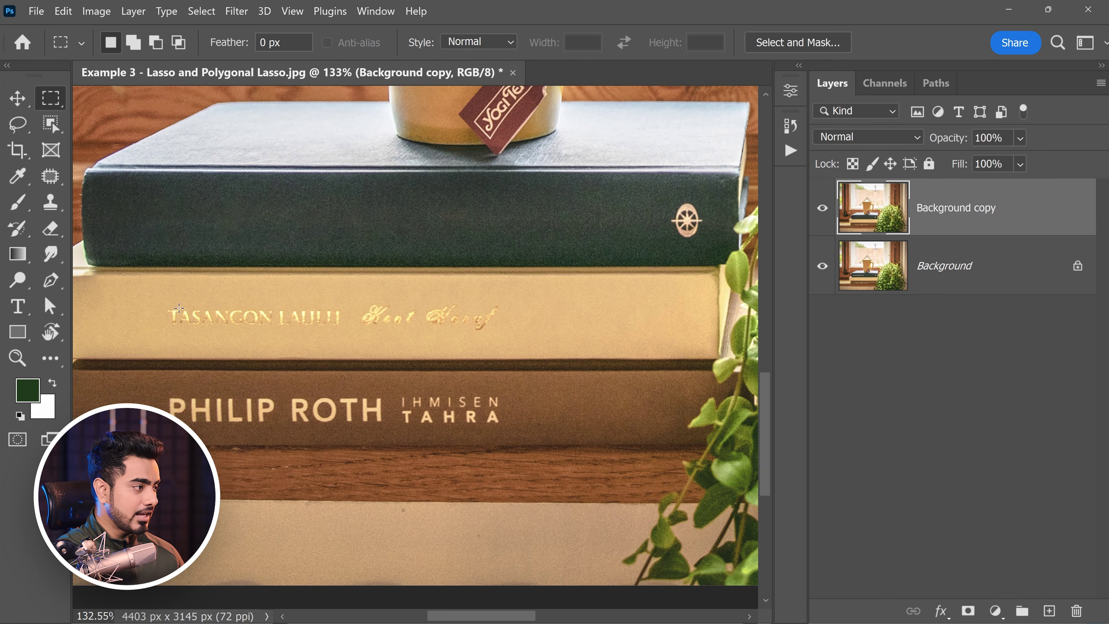
{"action": "mouse_move", "coordinate": [165, 307]}
{"action": "left_mouse_down"}
{"action": "mouse_move", "coordinate": [325, 324]}
{"action": "mouse_move", "coordinate": [535, 326]}
{"action": "left_mouse_up"}
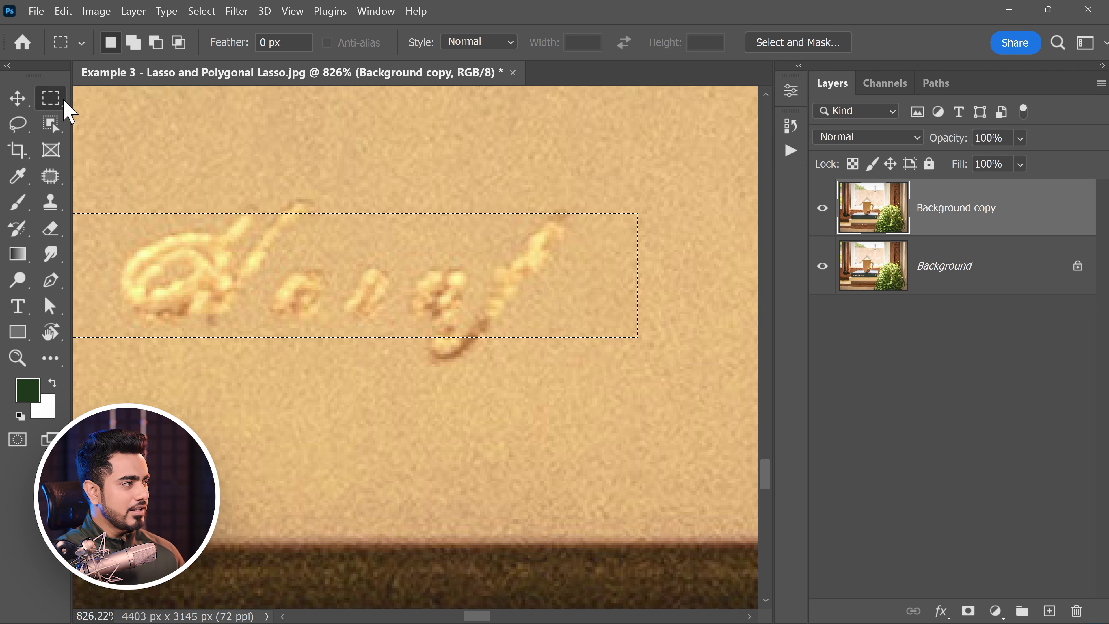
Add the letter parts protruding beyond the marquee to the selection with the Lasso tool, plus a large freehand loop below the title.
{"action": "left_click", "coordinate": [17, 124]}
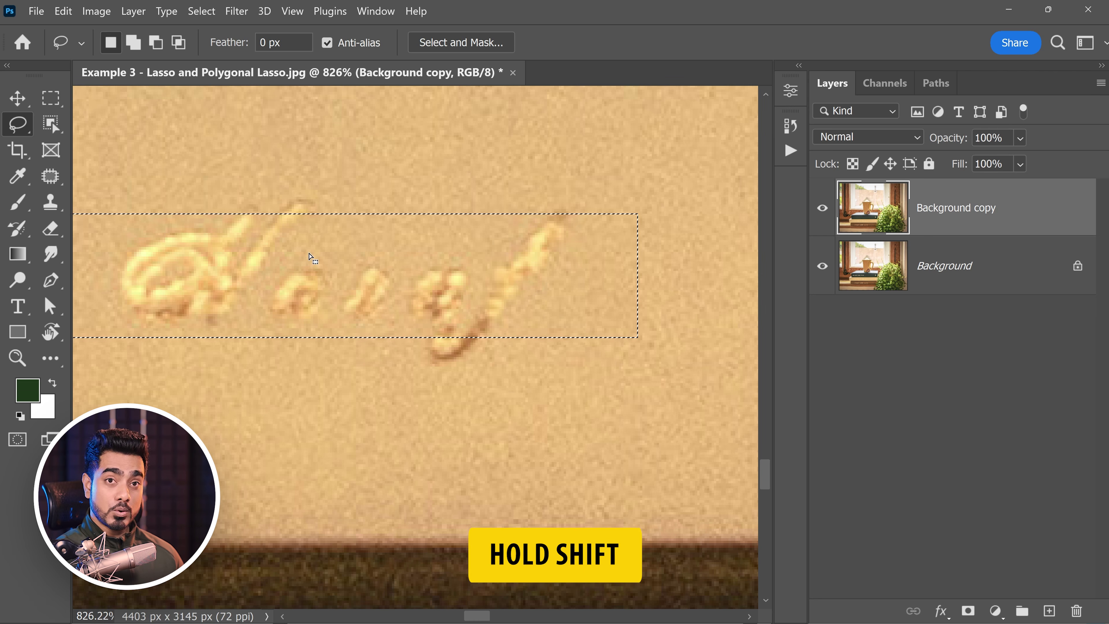
{"action": "key", "text": "shift"}
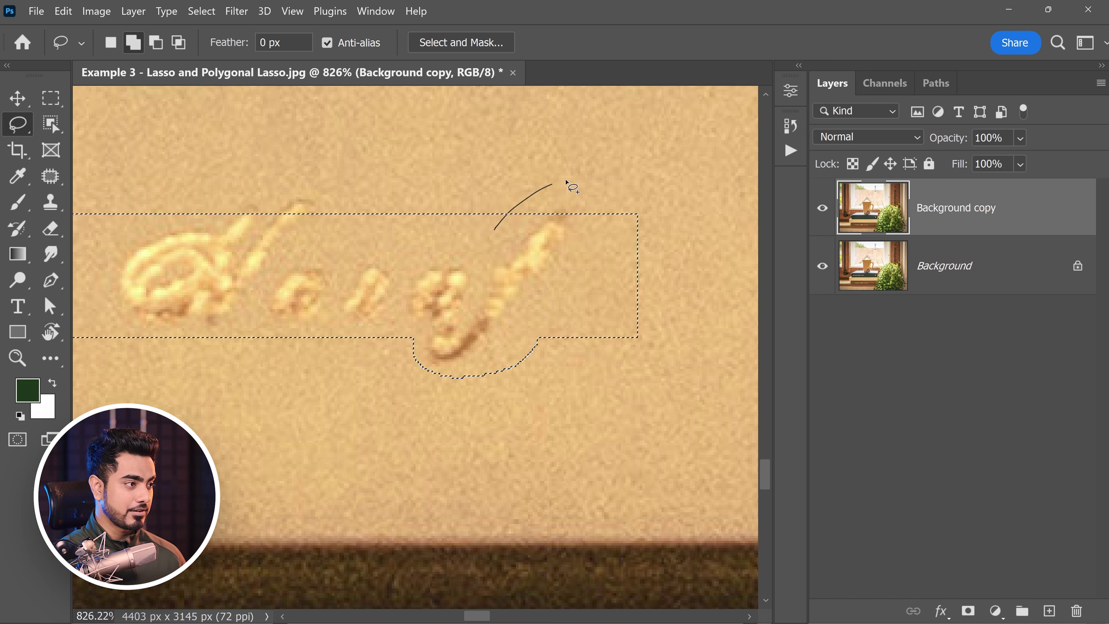
{"action": "left_click_drag", "start_coordinate": [494, 245], "coordinate": [581, 271]}
{"action": "left_click_drag", "start_coordinate": [282, 258], "coordinate": [395, 309]}
{"action": "mouse_move", "coordinate": [275, 294]}
{"action": "left_mouse_down"}
{"action": "mouse_move", "coordinate": [352, 231]}
{"action": "mouse_move", "coordinate": [375, 363]}
{"action": "left_mouse_up"}
{"action": "scroll", "coordinate": [379, 369], "scroll_direction": "down", "scroll_amount": 5}
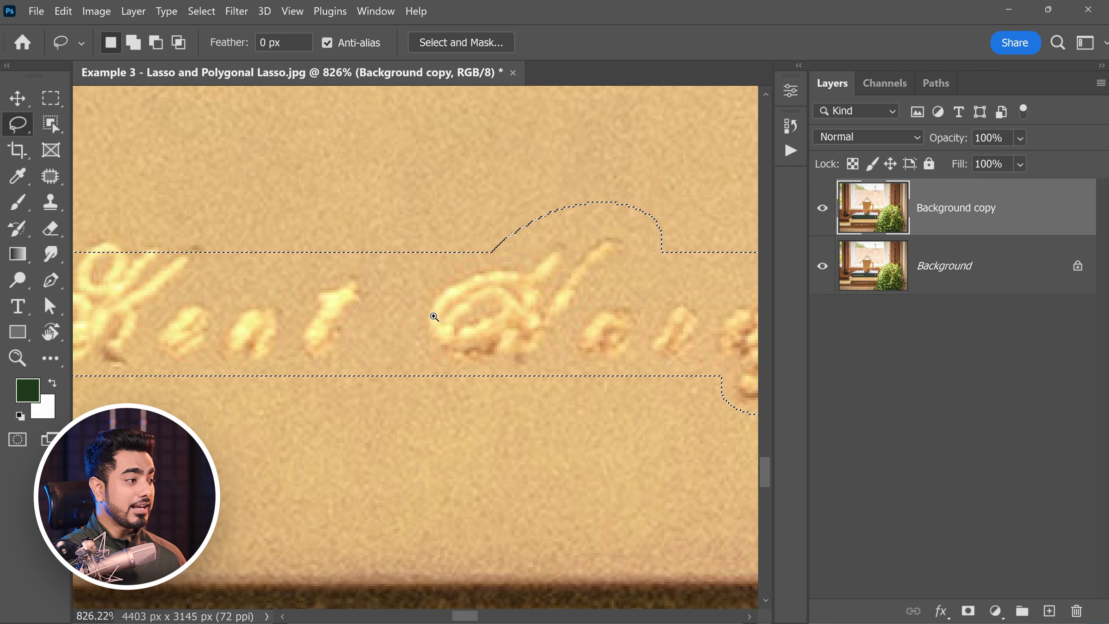
{"action": "left_click_drag", "start_coordinate": [292, 314], "coordinate": [253, 434]}
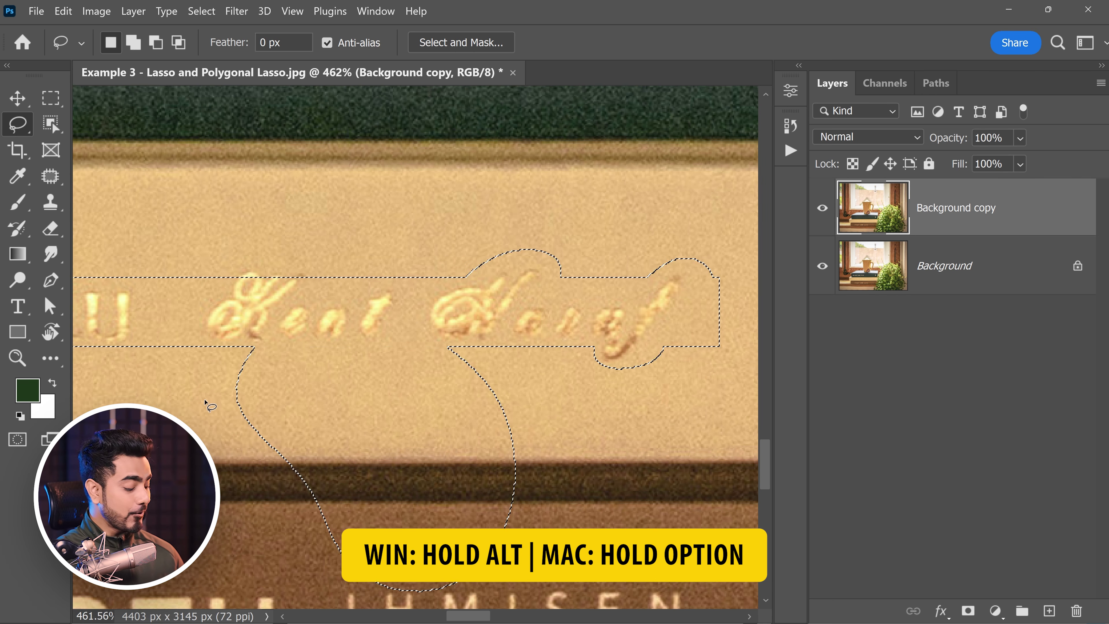
Subtract the large loop below the title from the selection by outlining it with the Polygonal Lasso tool.
{"action": "key", "text": "alt"}
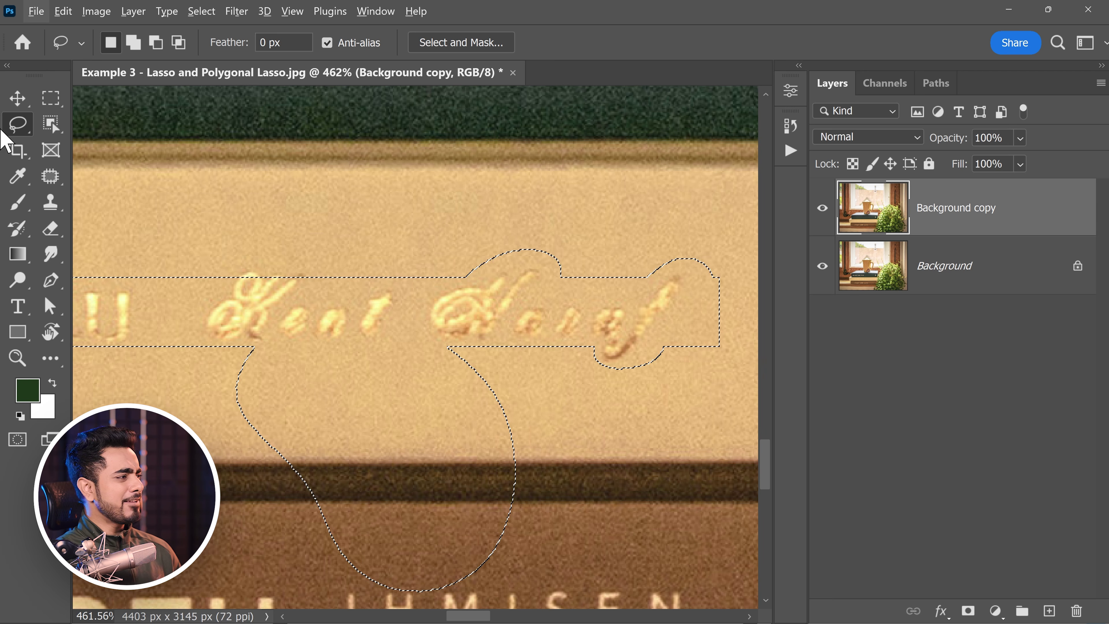
{"action": "right_click", "coordinate": [17, 128]}
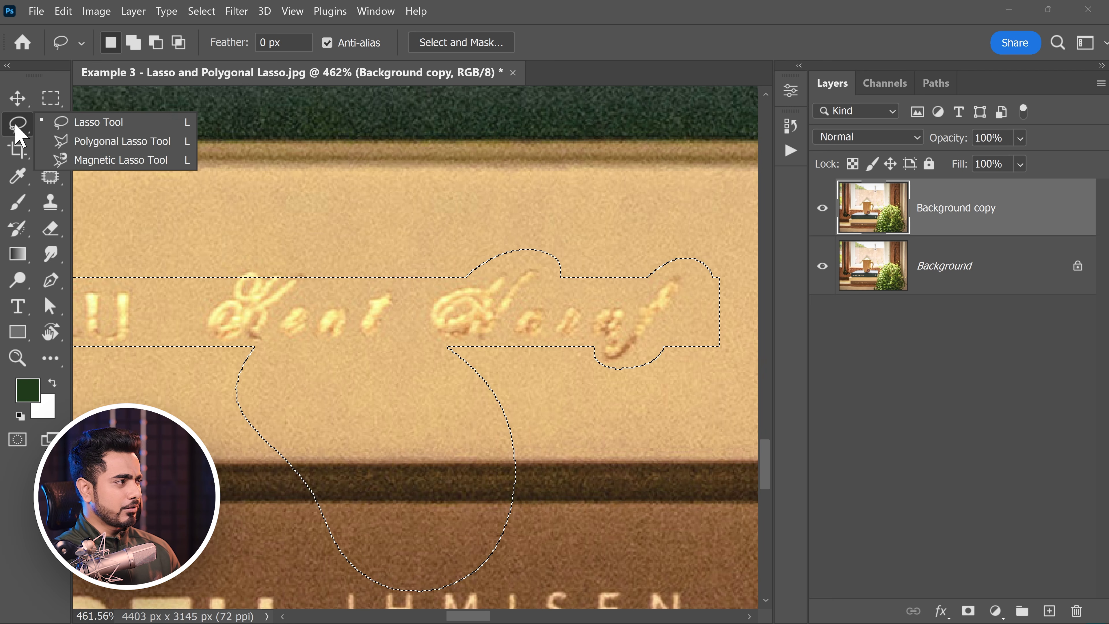
{"action": "left_click", "coordinate": [89, 142]}
{"action": "key", "text": "alt"}
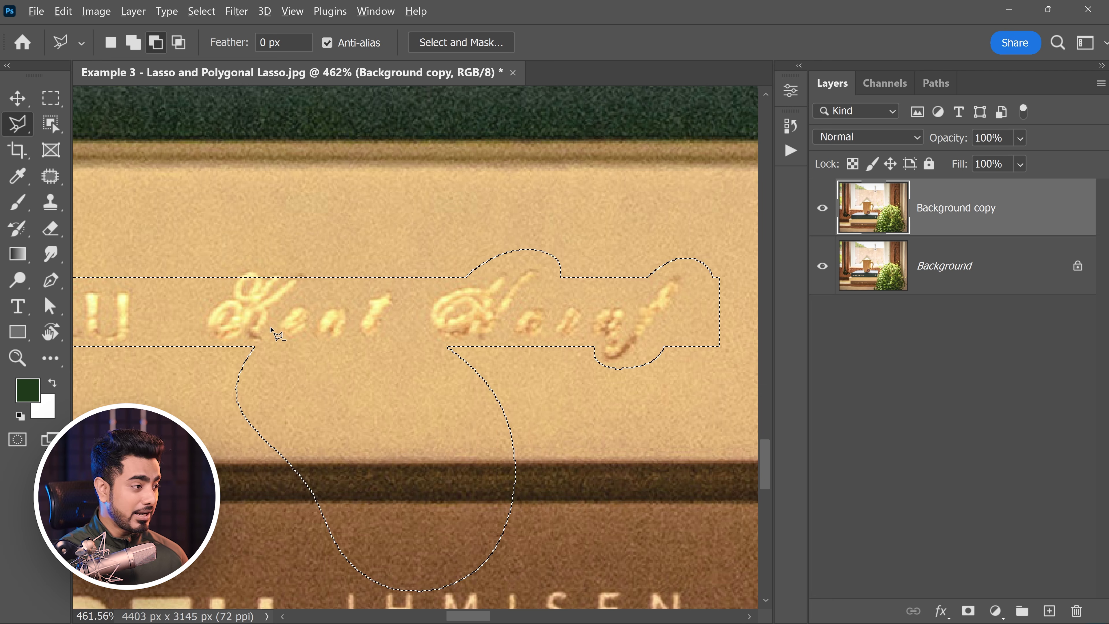
{"action": "key", "text": "shift"}
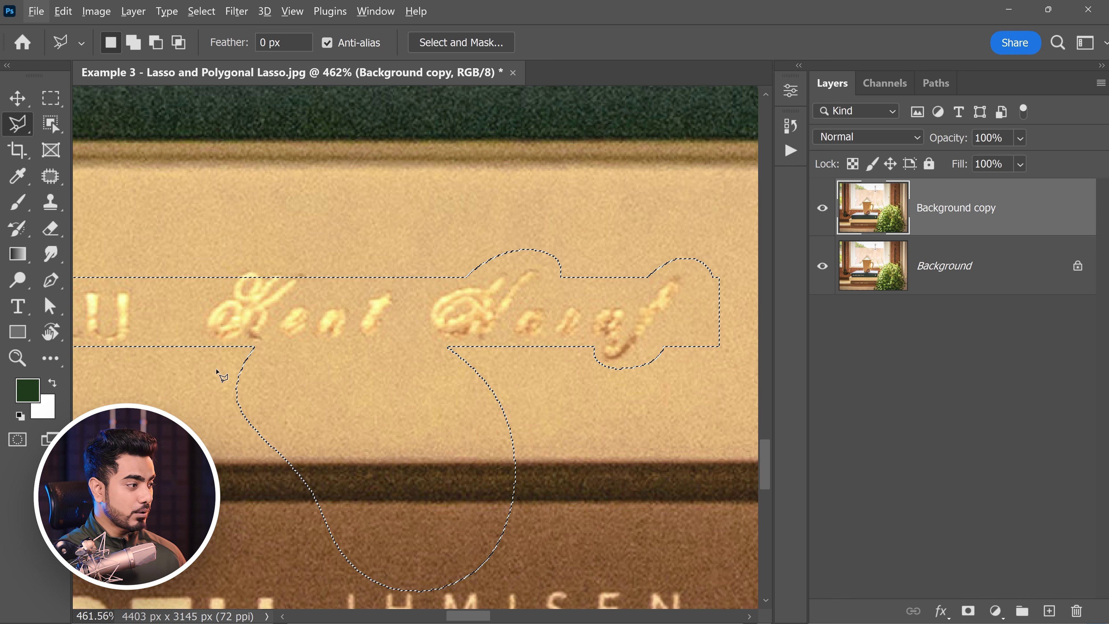
{"action": "key", "text": "alt"}
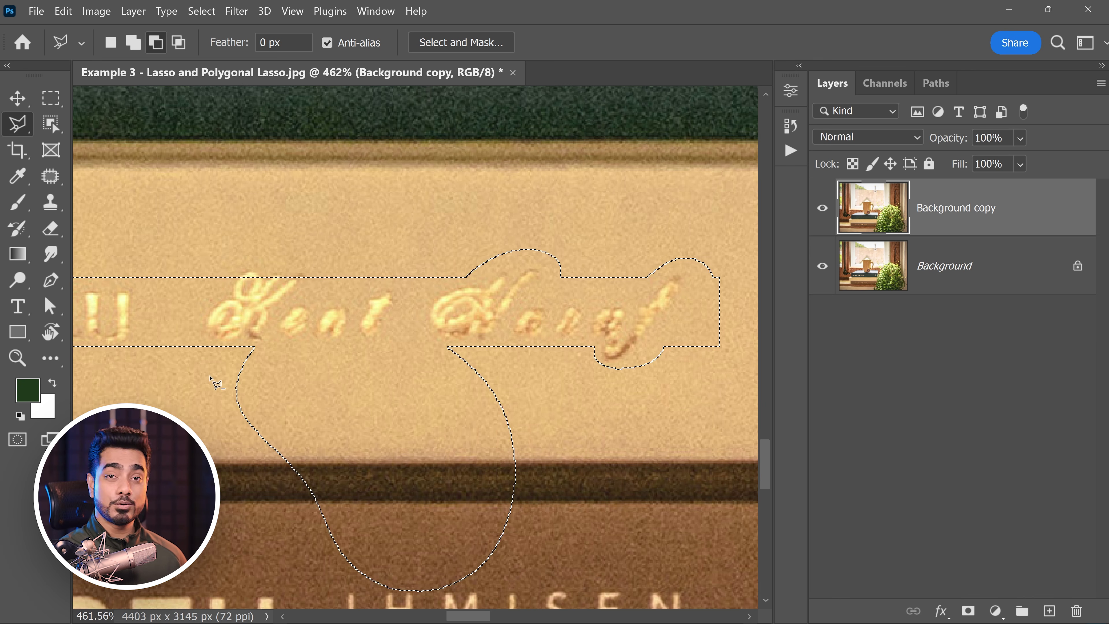
{"action": "key", "text": "shift+alt"}
{"action": "left_click_drag", "start_coordinate": [209, 355], "coordinate": [222, 326]}
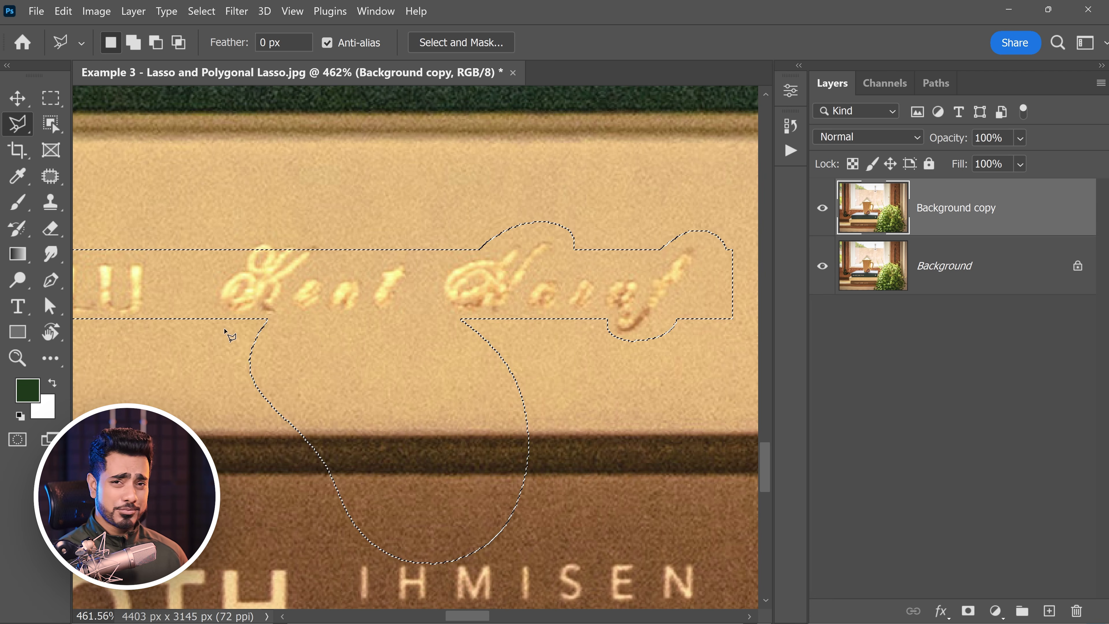
{"action": "key", "text": "alt"}
{"action": "left_click", "coordinate": [223, 324], "text": "alt"}
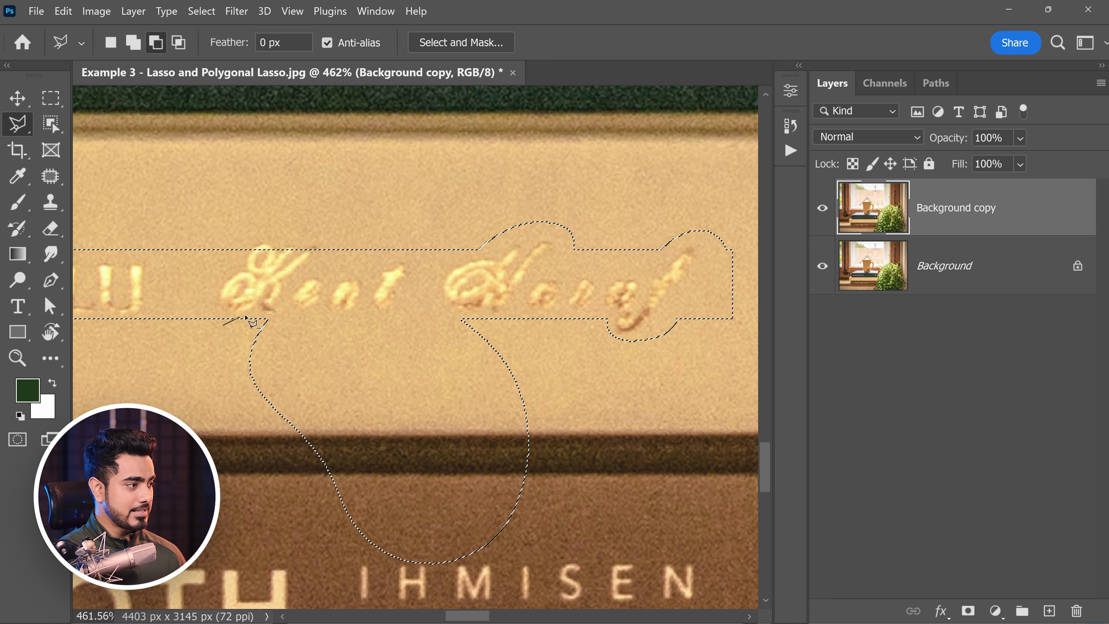
{"action": "left_click", "coordinate": [252, 315]}
{"action": "left_click", "coordinate": [476, 314]}
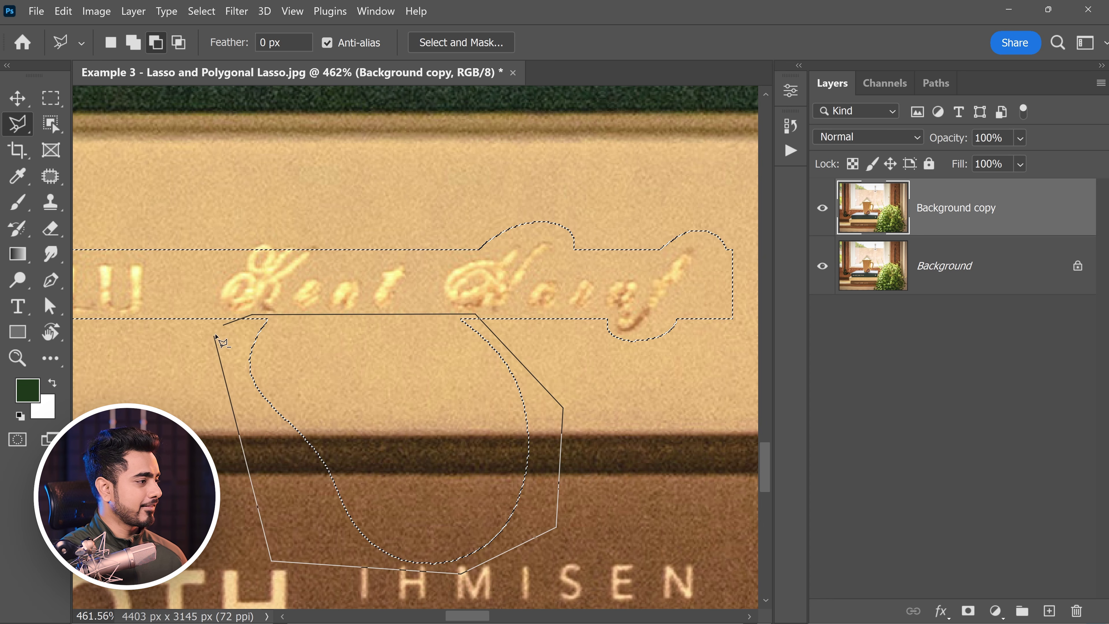
{"action": "left_click", "coordinate": [222, 325]}
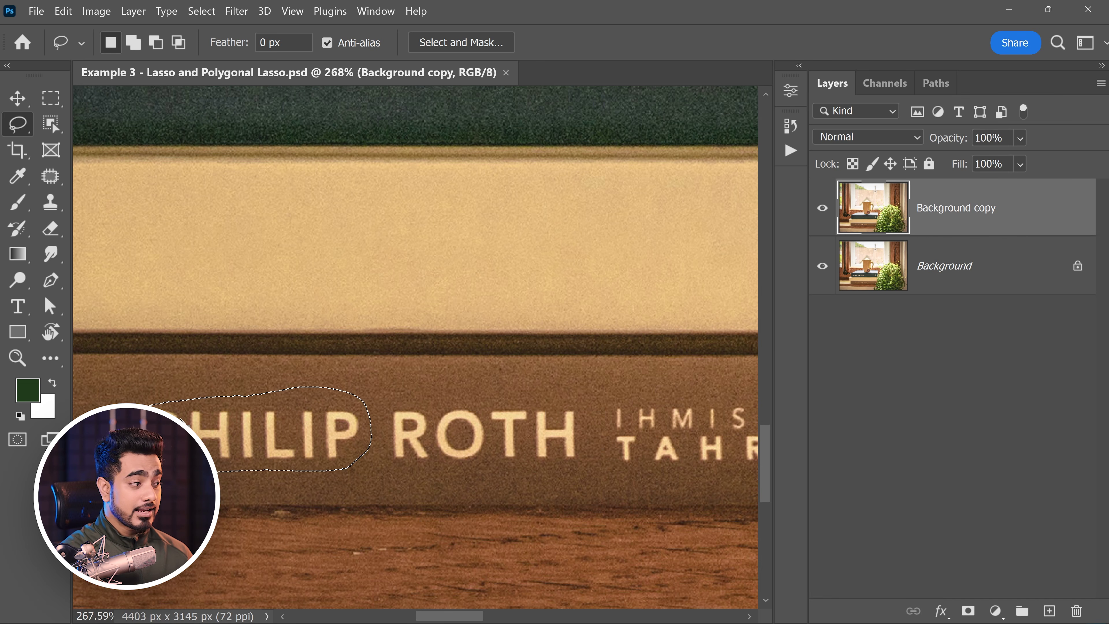
Extend the lasso selection over the word ROTH in Add to Selection mode, and trim its upper corner in Subtract from Selection mode.
{"action": "left_click", "coordinate": [134, 46]}
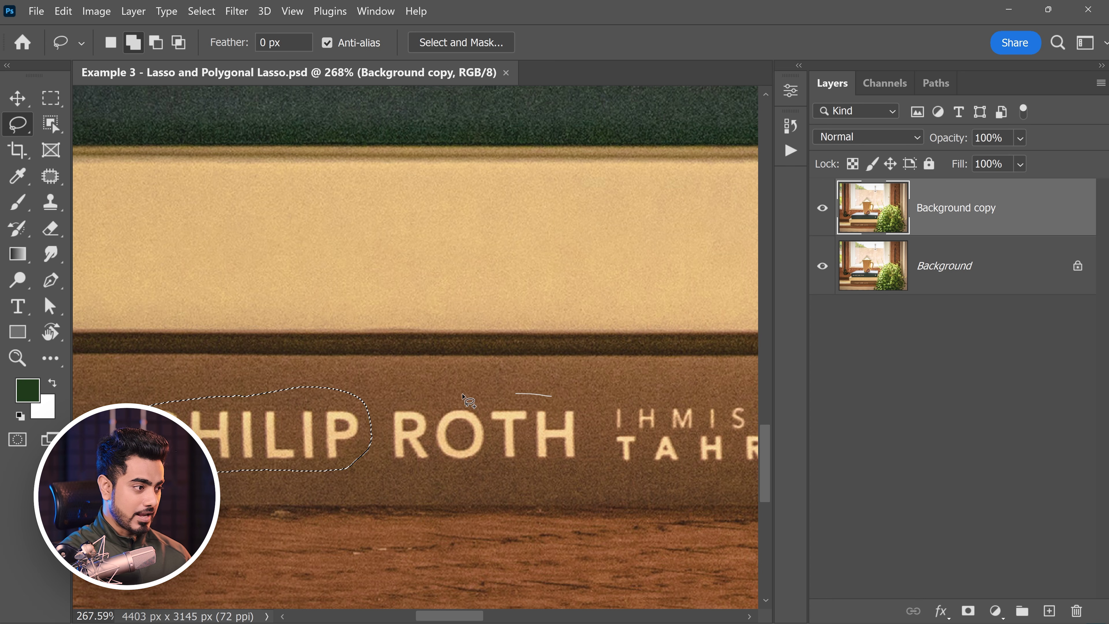
{"action": "left_click_drag", "start_coordinate": [597, 477], "coordinate": [563, 396]}
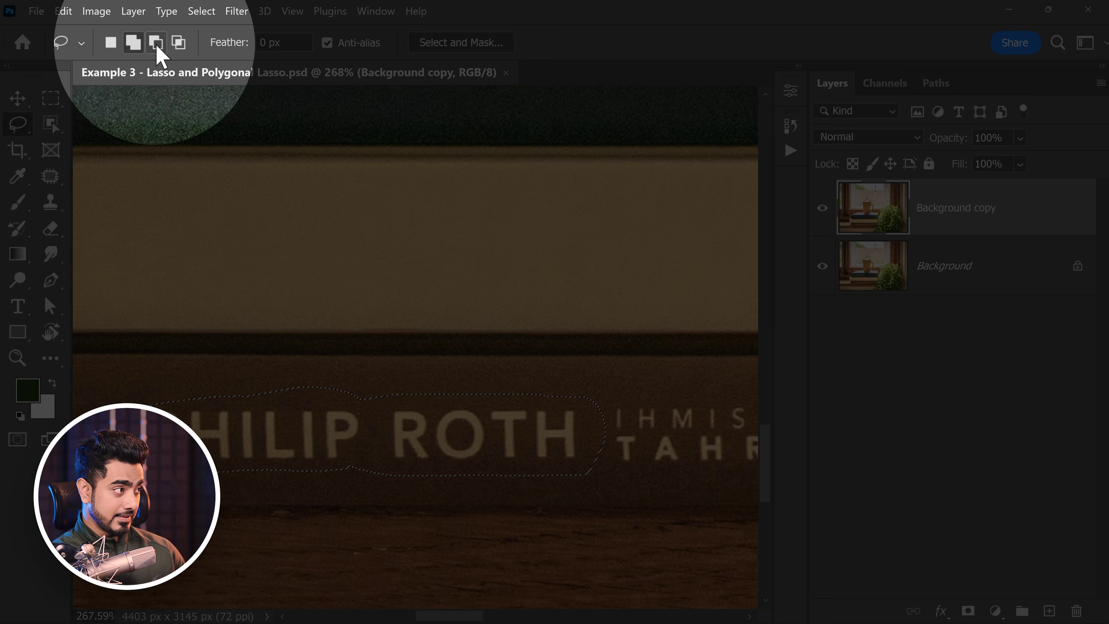
{"action": "left_click", "coordinate": [156, 43]}
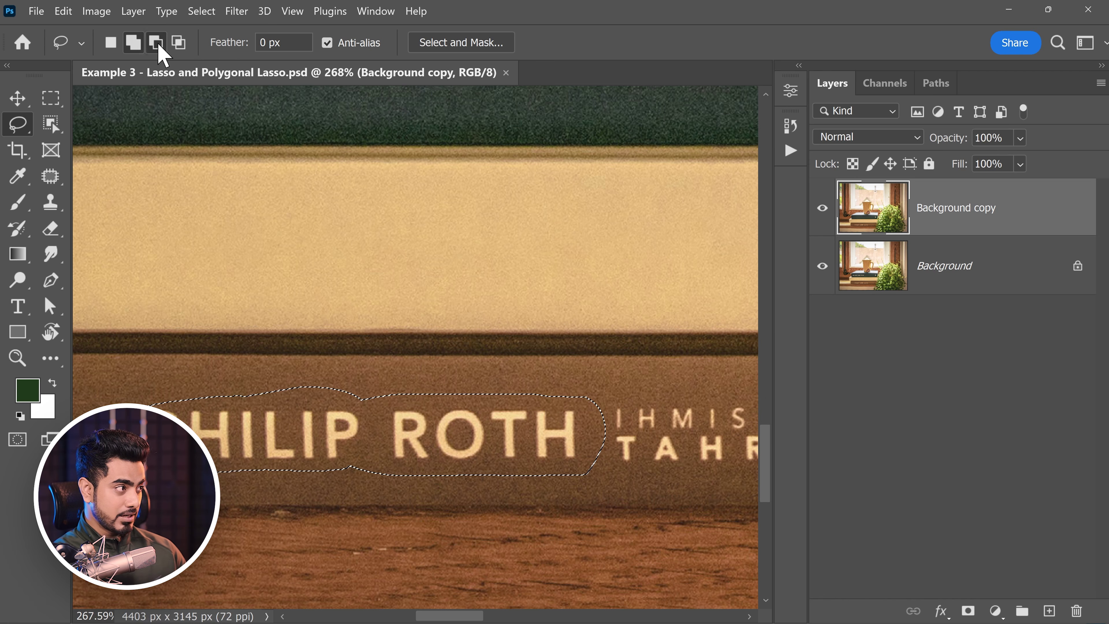
{"action": "left_click_drag", "start_coordinate": [607, 369], "coordinate": [585, 406]}
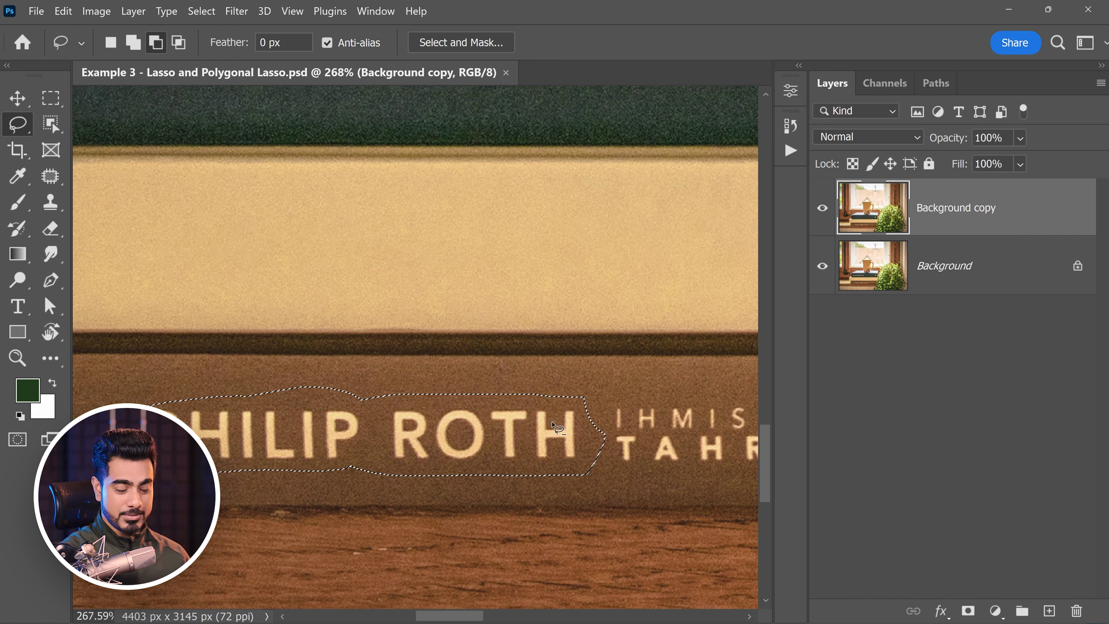
Intersect the PHILIP ROTH selection with a freehand lasso area that crosses it.
{"action": "left_click", "coordinate": [111, 43]}
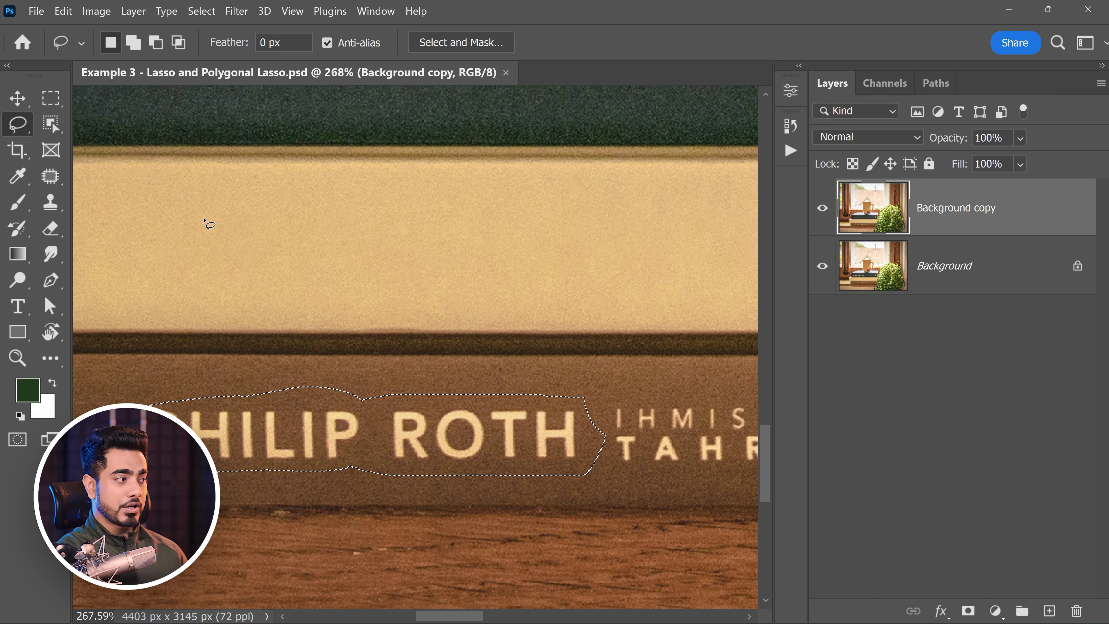
{"action": "key", "text": "shift"}
{"action": "key", "text": "alt"}
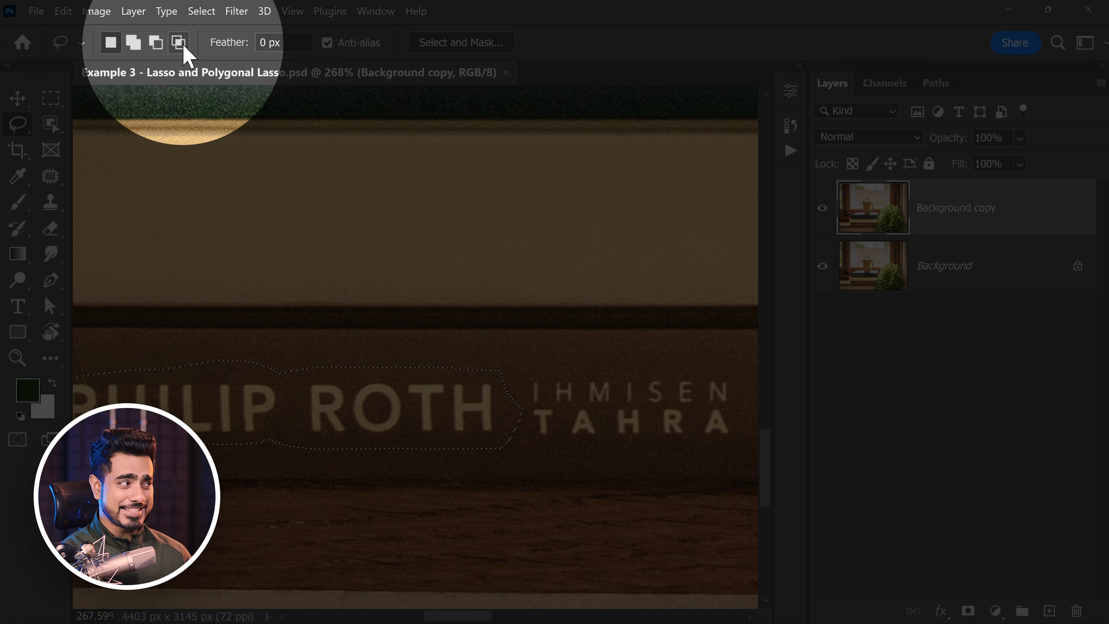
{"action": "left_click", "coordinate": [181, 48]}
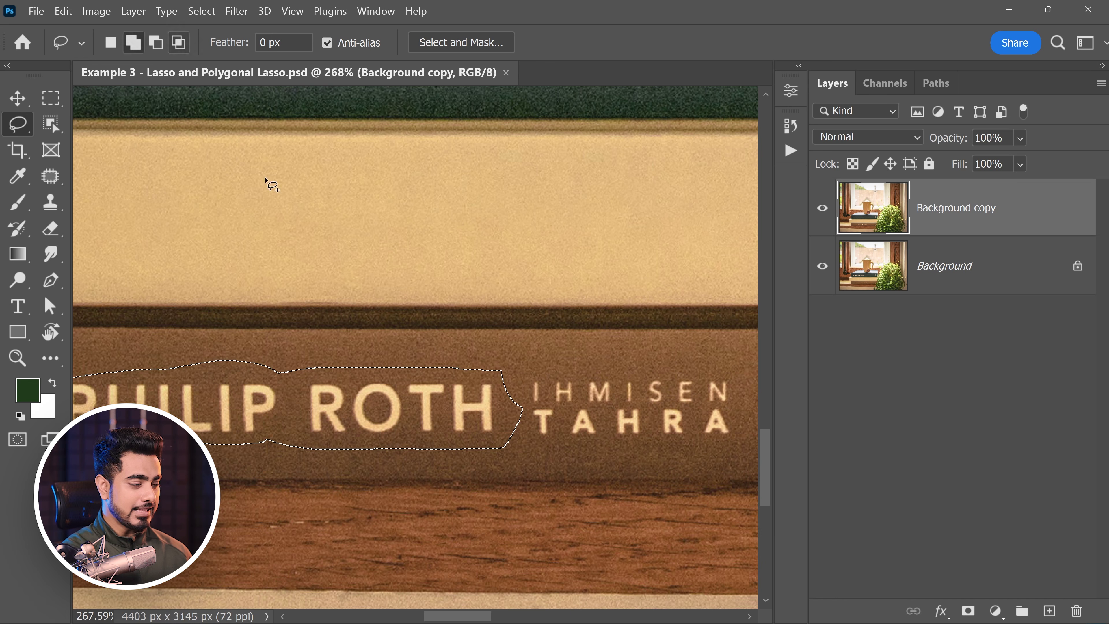
{"action": "mouse_move", "coordinate": [415, 507]}
{"action": "left_mouse_down"}
{"action": "mouse_move", "coordinate": [706, 334]}
{"action": "mouse_move", "coordinate": [522, 249]}
{"action": "left_mouse_up"}
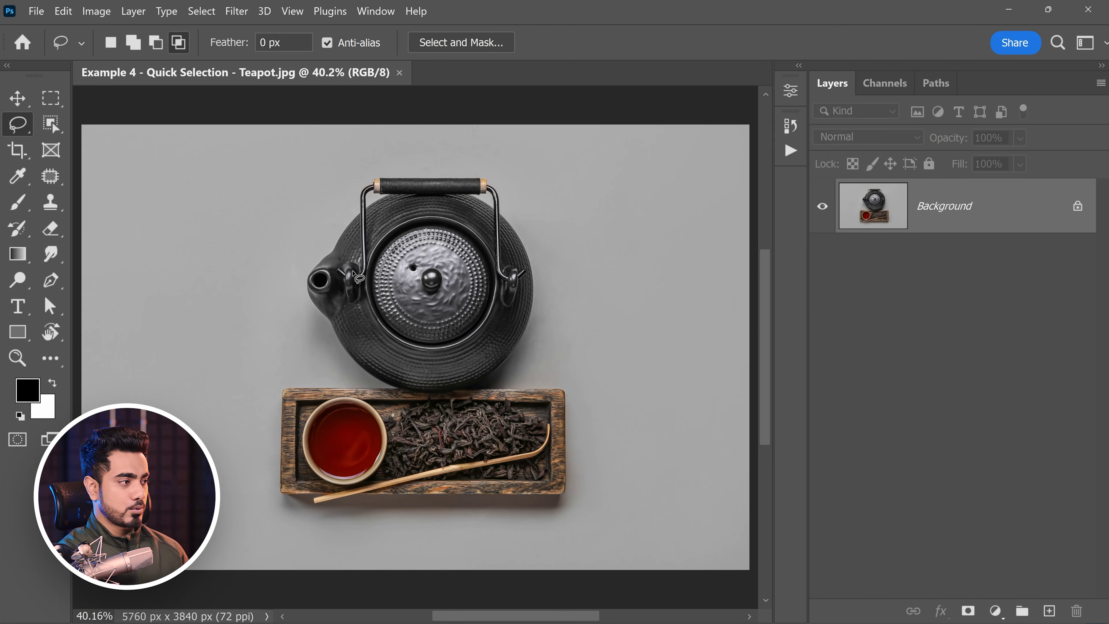
Select the black teapot with the Quick Selection tool at brush size 300, including its lower rim above the wooden tray.
{"action": "left_click_drag", "start_coordinate": [339, 241], "coordinate": [391, 283]}
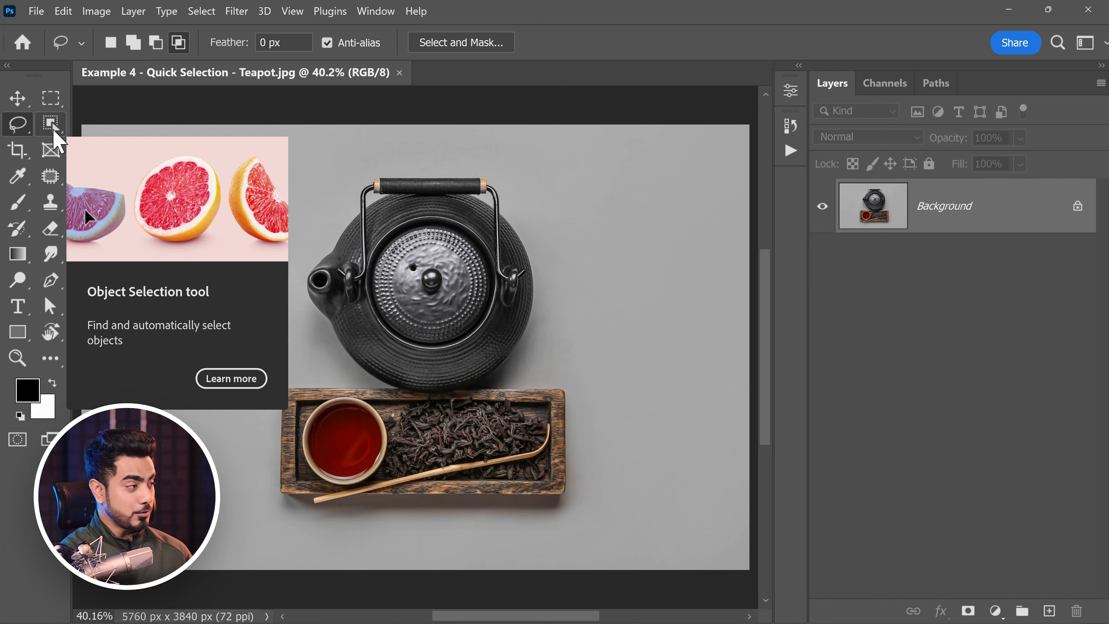
{"action": "left_click", "coordinate": [53, 130]}
{"action": "right_click", "coordinate": [55, 127]}
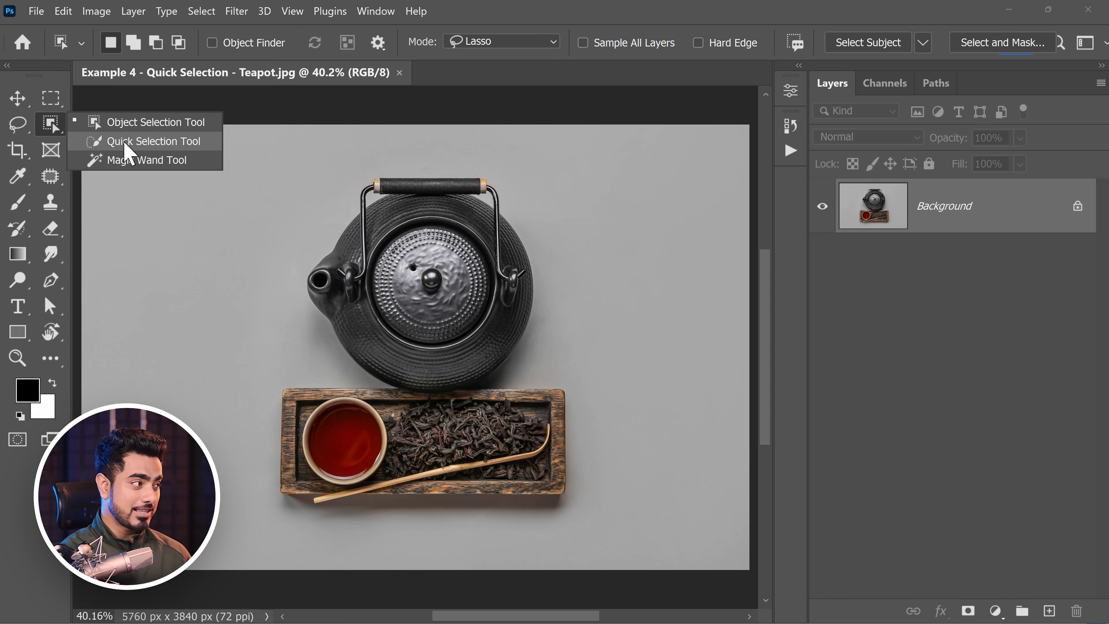
{"action": "left_click", "coordinate": [139, 144]}
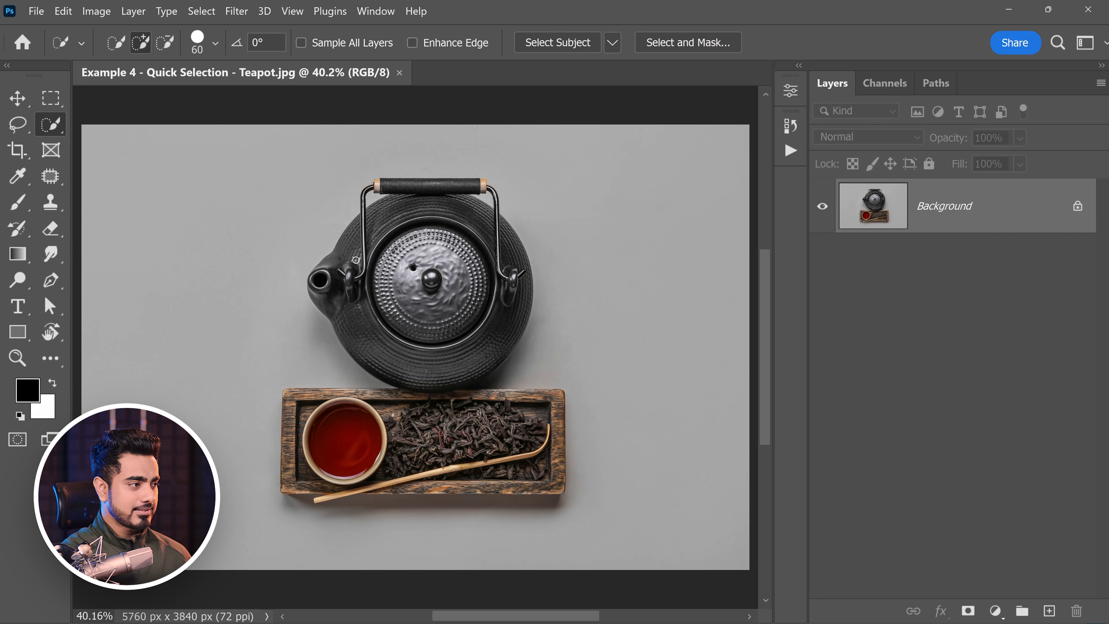
{"action": "scroll", "coordinate": [437, 224], "scroll_direction": "up", "scroll_amount": 3}
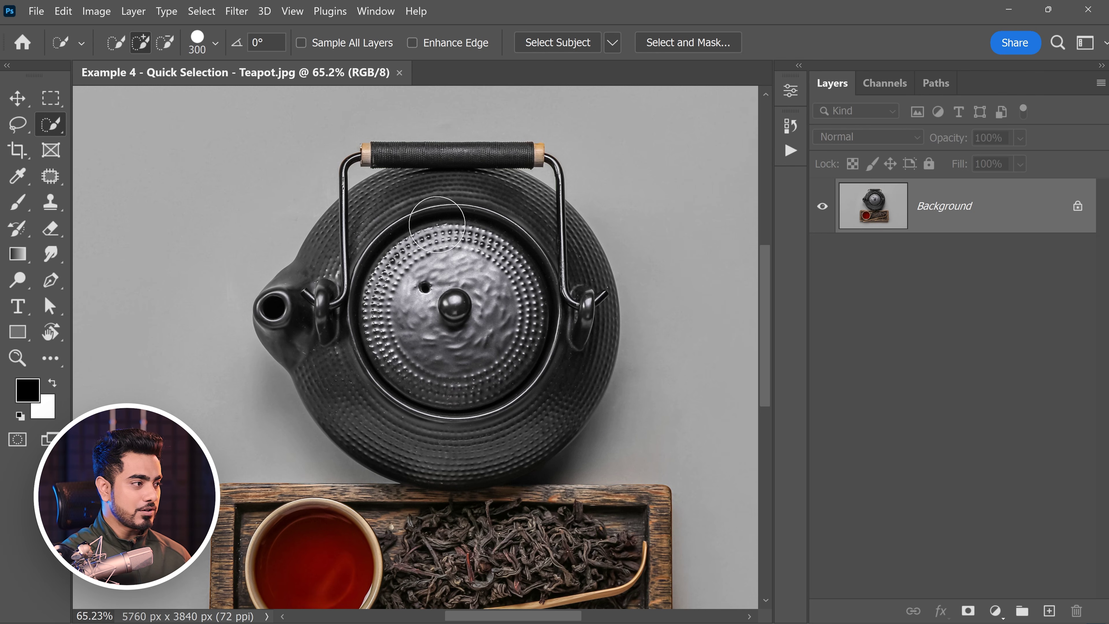
{"action": "mouse_move", "coordinate": [440, 212]}
{"action": "left_mouse_down"}
{"action": "mouse_move", "coordinate": [368, 256]}
{"action": "mouse_move", "coordinate": [347, 290]}
{"action": "mouse_move", "coordinate": [340, 333]}
{"action": "mouse_move", "coordinate": [351, 372]}
{"action": "mouse_move", "coordinate": [473, 426]}
{"action": "mouse_move", "coordinate": [562, 374]}
{"action": "left_mouse_up"}
{"action": "scroll", "coordinate": [619, 293], "scroll_direction": "up", "scroll_amount": 10}
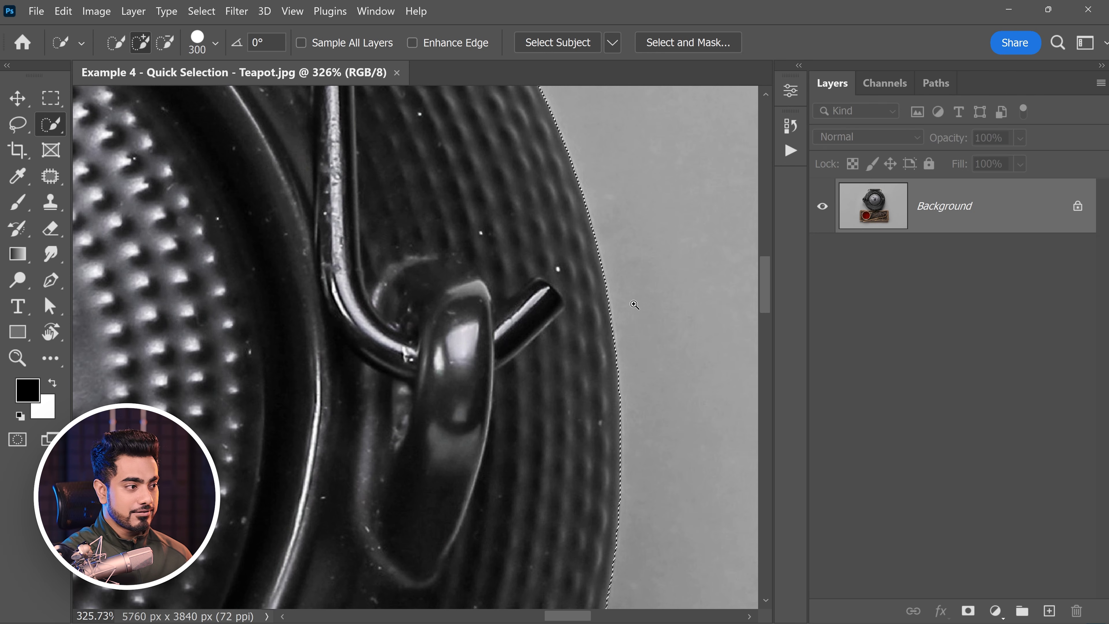
{"action": "scroll", "coordinate": [408, 352], "scroll_direction": "down", "scroll_amount": 8}
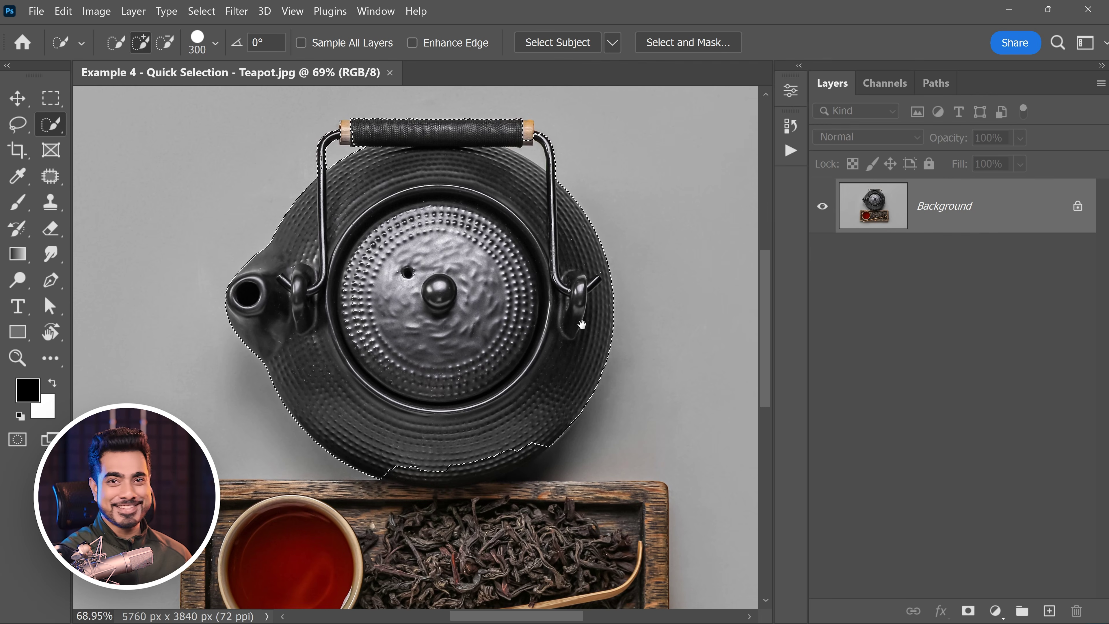
{"action": "scroll", "coordinate": [486, 400], "scroll_direction": "up", "scroll_amount": 1}
{"action": "left_click_drag", "start_coordinate": [421, 448], "coordinate": [458, 448]}
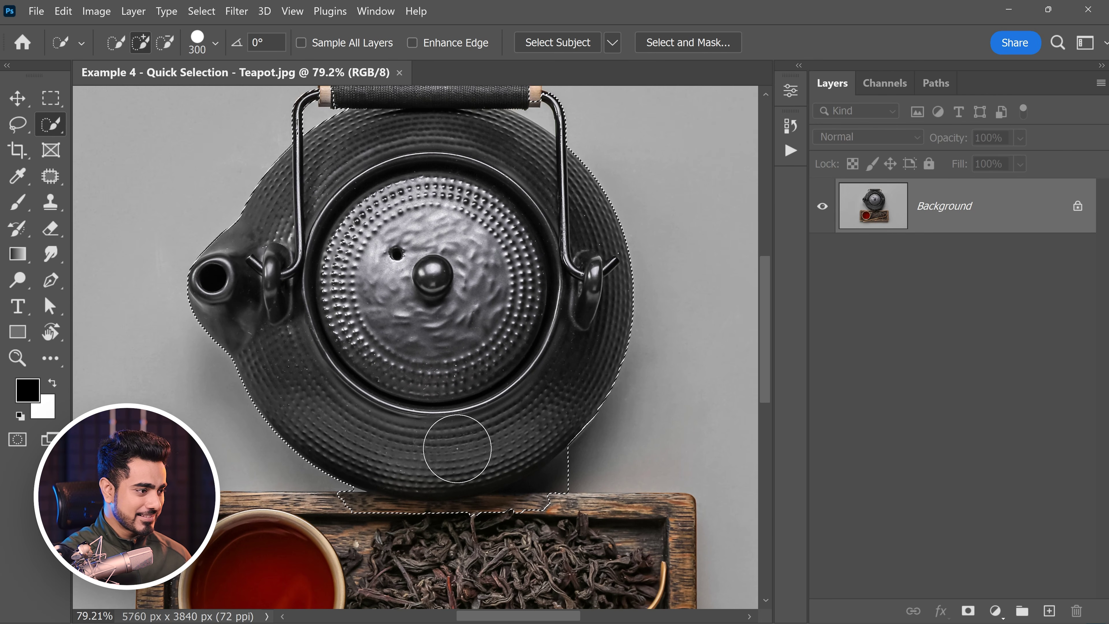
Subtract the shadow between the teapot's lower rim and the tray with the Quick Selection tool, reducing the brush size to 50.
{"action": "left_click_drag", "start_coordinate": [486, 351], "coordinate": [491, 421]}
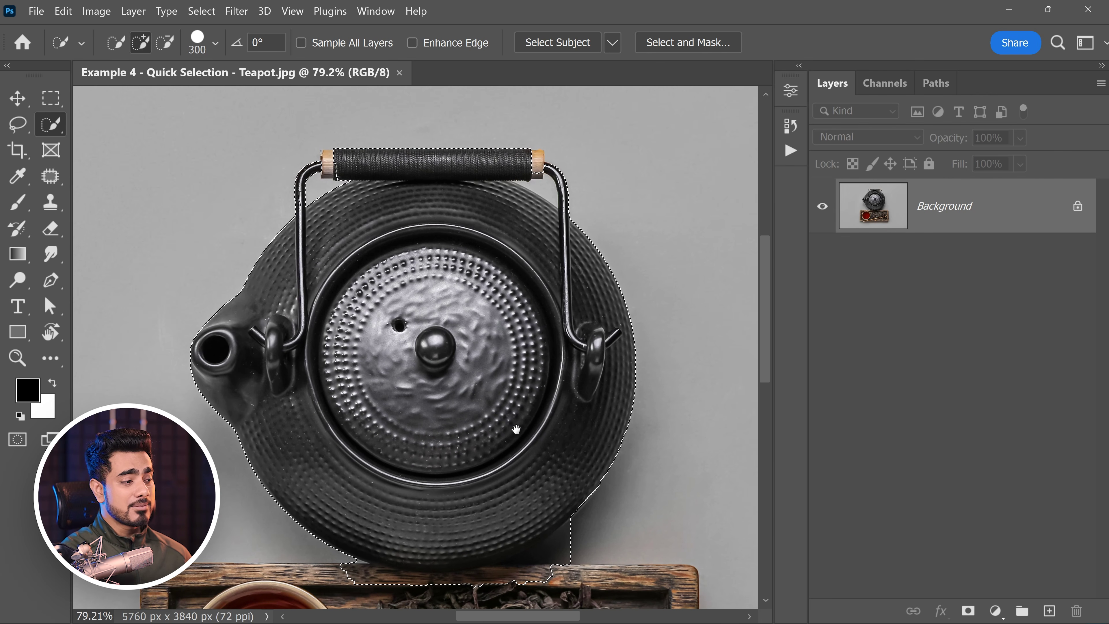
{"action": "mouse_move", "coordinate": [529, 459]}
{"action": "left_mouse_down"}
{"action": "mouse_move", "coordinate": [499, 362]}
{"action": "mouse_move", "coordinate": [528, 373]}
{"action": "left_mouse_up"}
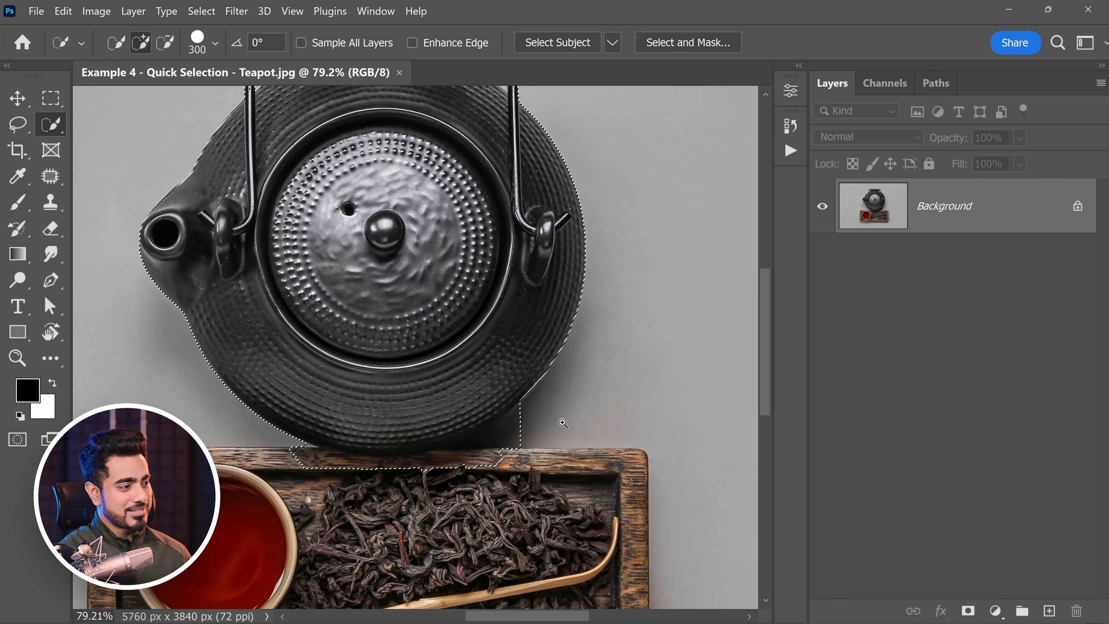
{"action": "scroll", "coordinate": [512, 436], "scroll_direction": "up", "scroll_amount": 2}
{"action": "scroll", "coordinate": [549, 421], "scroll_direction": "down", "scroll_amount": 1}
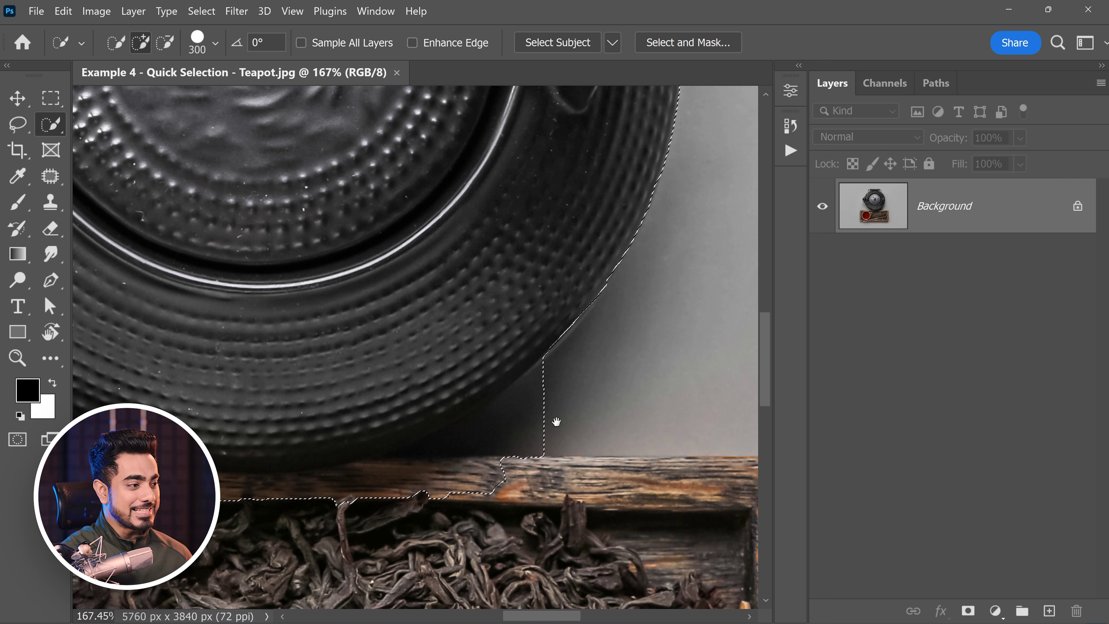
{"action": "left_click_drag", "start_coordinate": [555, 421], "coordinate": [547, 401]}
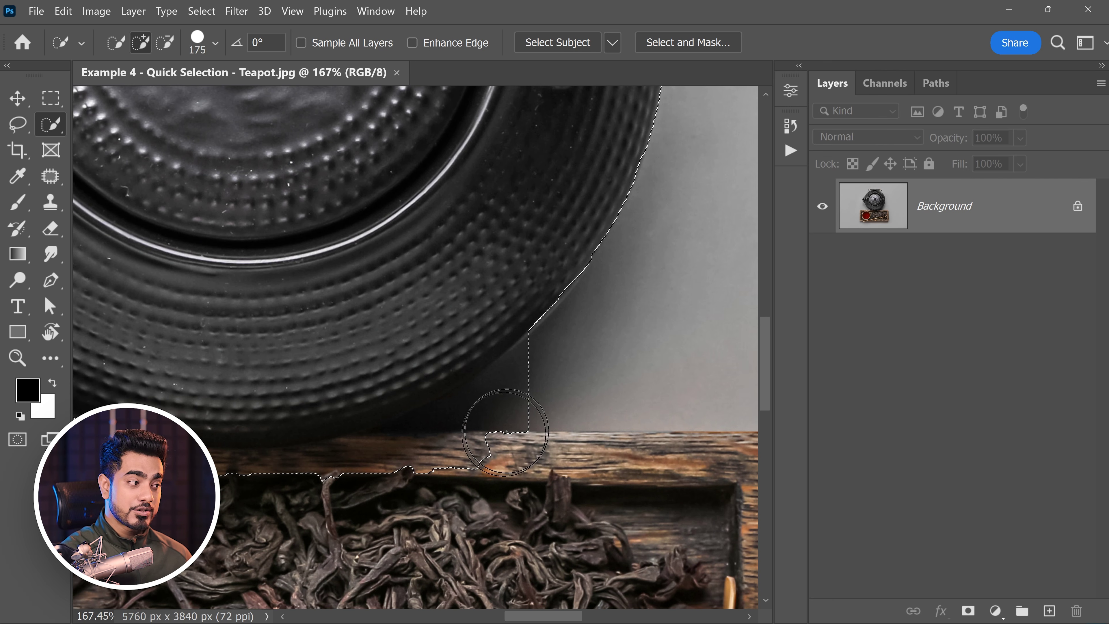
{"action": "key", "text": "bracketleft"}
{"action": "key", "text": "bracketleft"}
{"action": "key", "text": "bracketleft"}
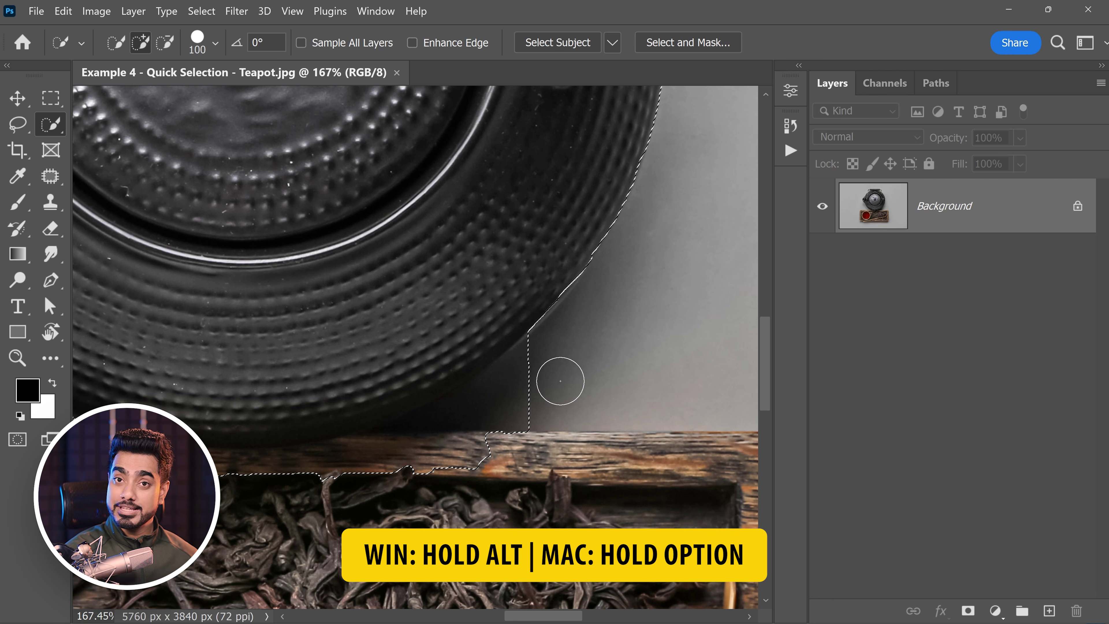
{"action": "left_click", "coordinate": [535, 379], "text": "alt"}
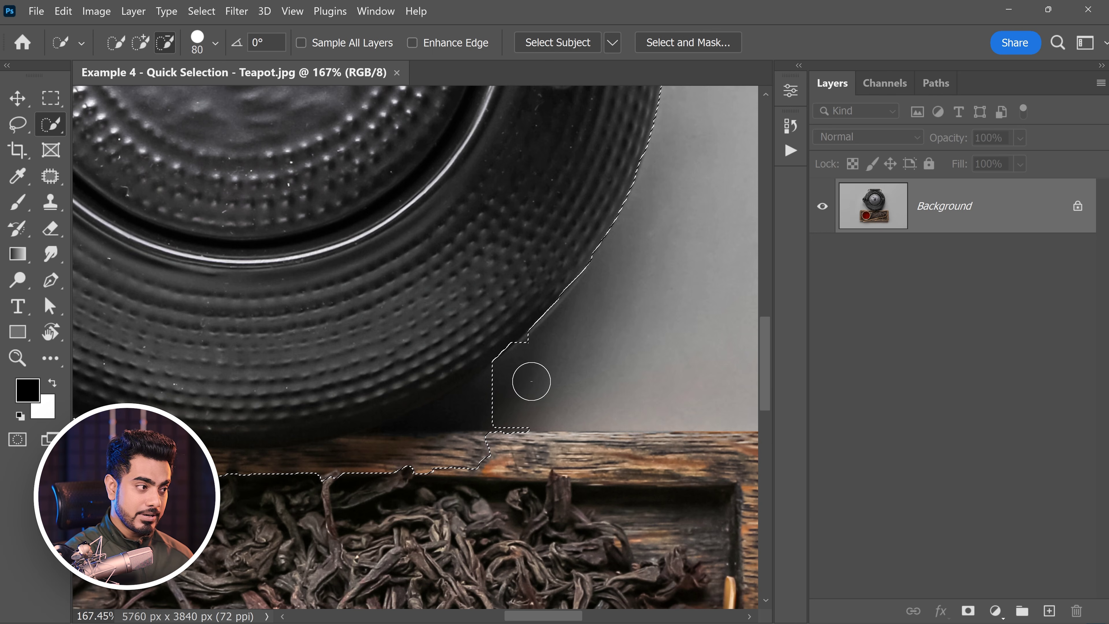
{"action": "key", "text": "bracketleft"}
{"action": "scroll", "coordinate": [557, 378], "scroll_direction": "up", "scroll_amount": 1}
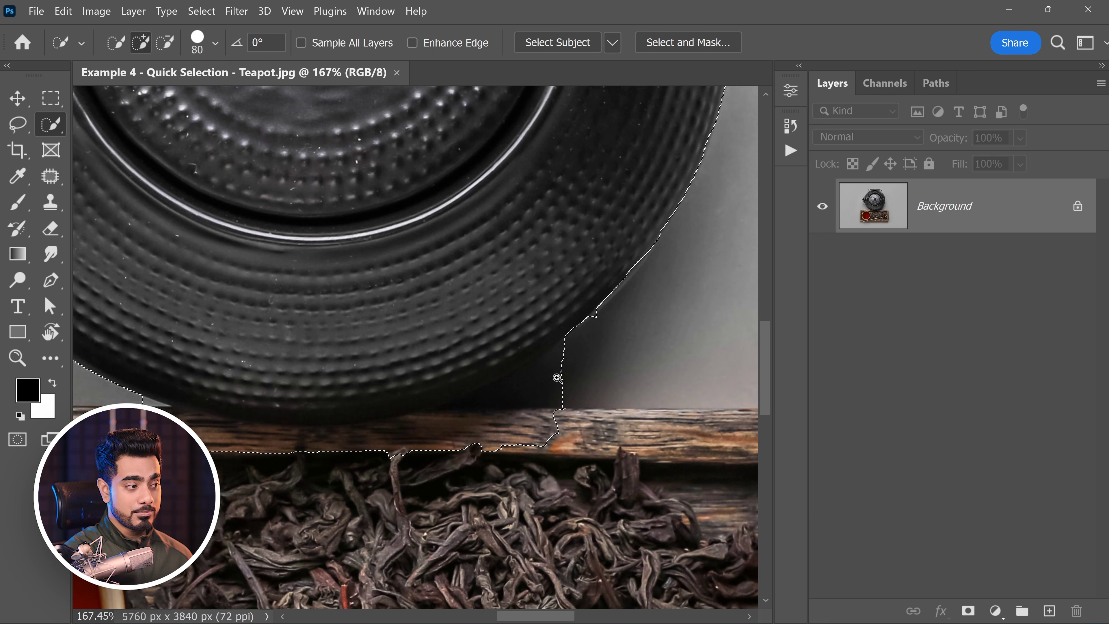
{"action": "left_click_drag", "start_coordinate": [555, 378], "coordinate": [533, 389]}
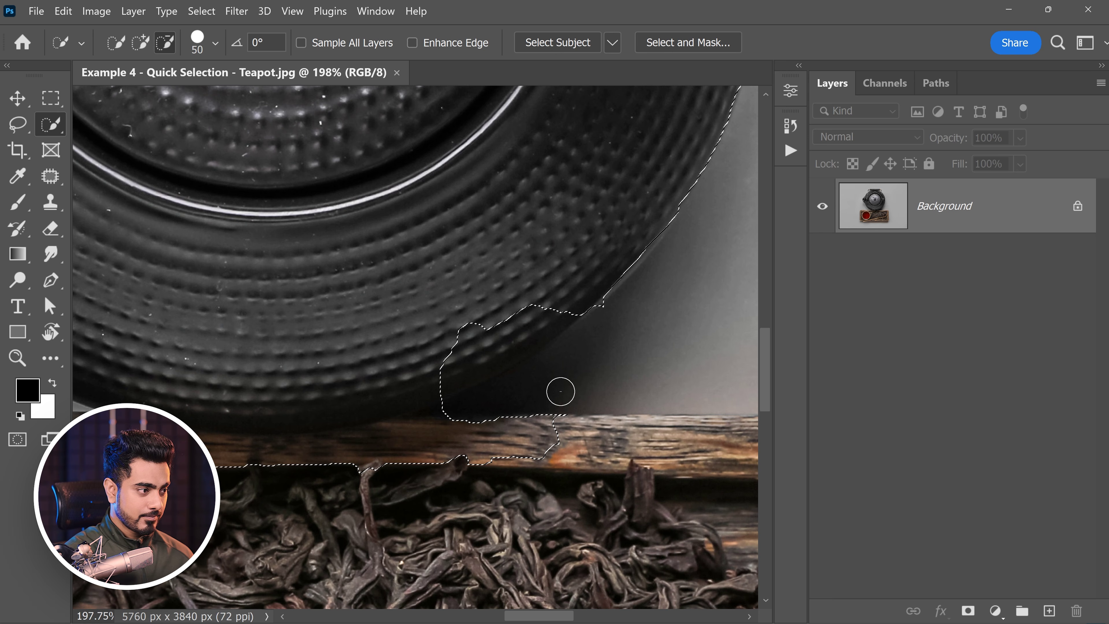
Add the missing part of the teapot's lower rim back to the selection with Quick Selection at brush size 70.
{"action": "key", "text": "bracketright"}
{"action": "key", "text": "bracketright"}
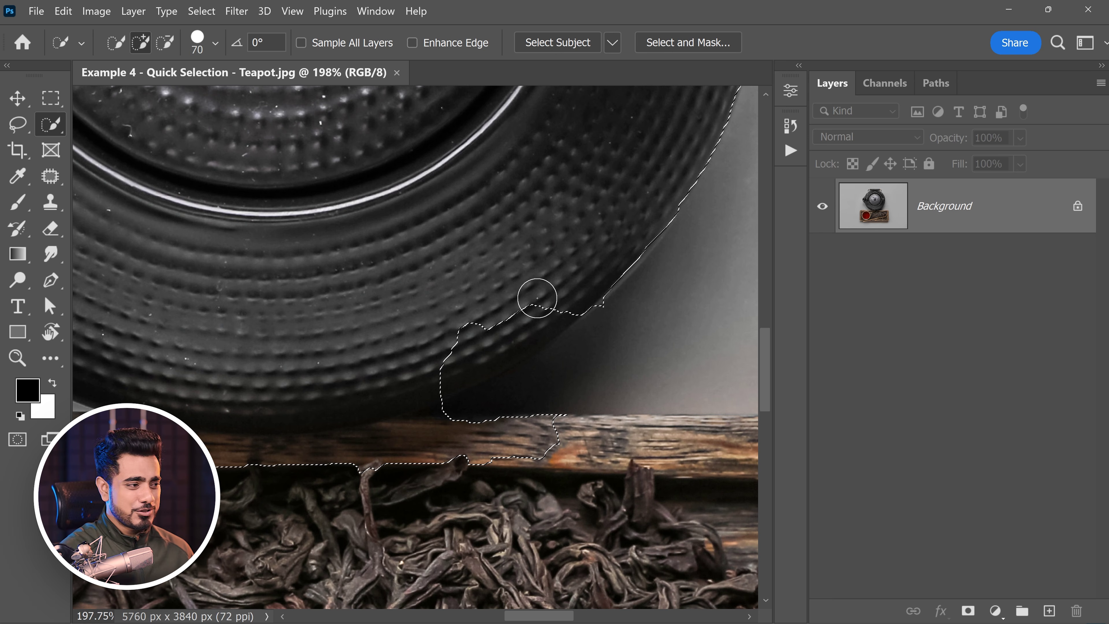
{"action": "left_click_drag", "start_coordinate": [525, 291], "coordinate": [464, 335]}
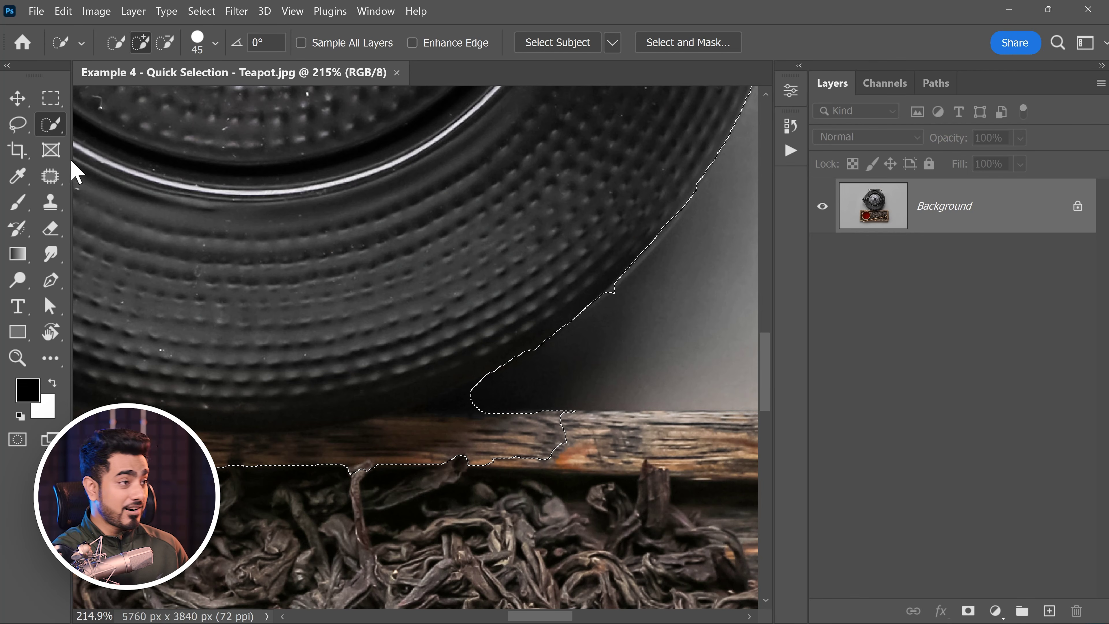
Subtract the remaining dark shadow sliver between the teapot's base and the tray with a freehand Lasso outline.
{"action": "left_click", "coordinate": [17, 125]}
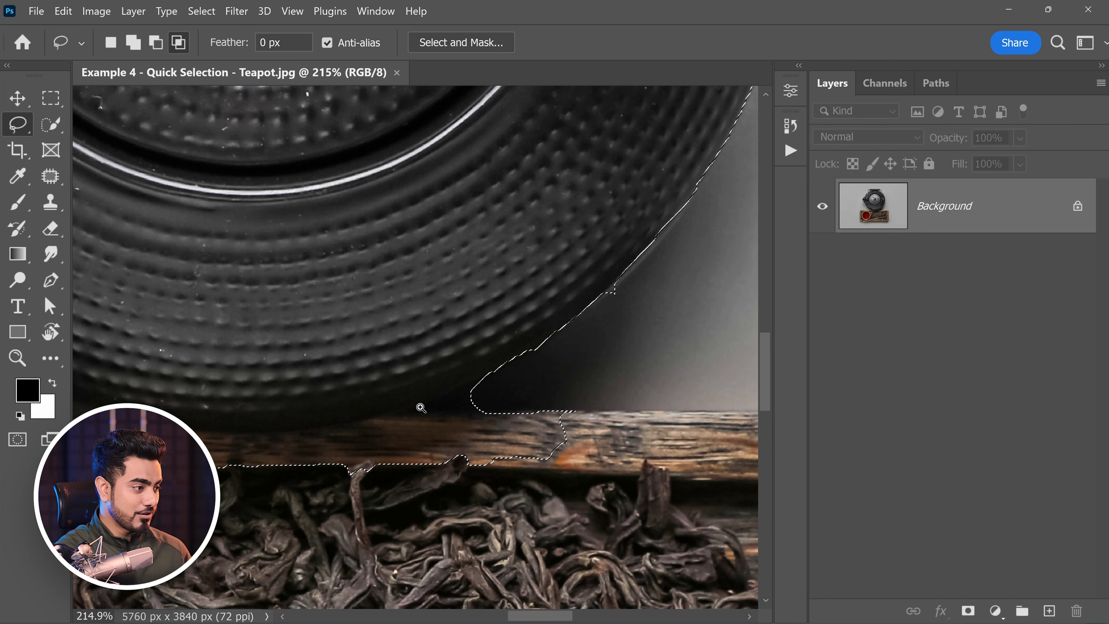
{"action": "scroll", "coordinate": [420, 404], "scroll_direction": "up", "scroll_amount": 3}
{"action": "left_click_drag", "start_coordinate": [551, 345], "coordinate": [507, 376]}
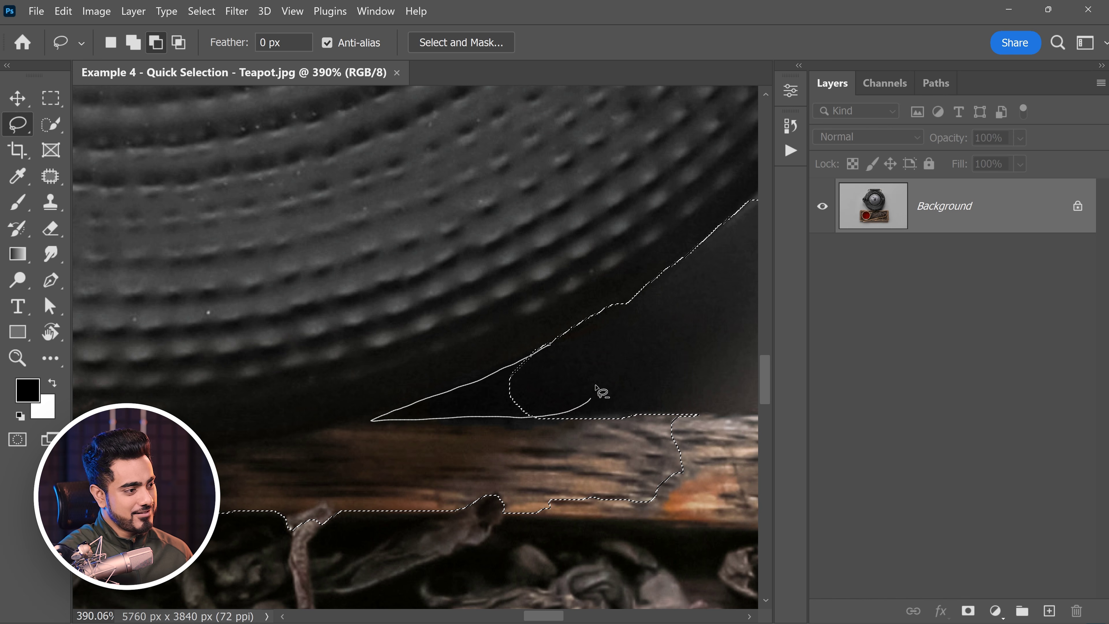
{"action": "left_click_drag", "start_coordinate": [601, 392], "coordinate": [539, 415]}
Add the wooden tray with its cup and tea leaves to the selection using the Quick Selection tool.
{"action": "scroll", "coordinate": [495, 376], "scroll_direction": "down", "scroll_amount": 10}
{"action": "key", "text": "w"}
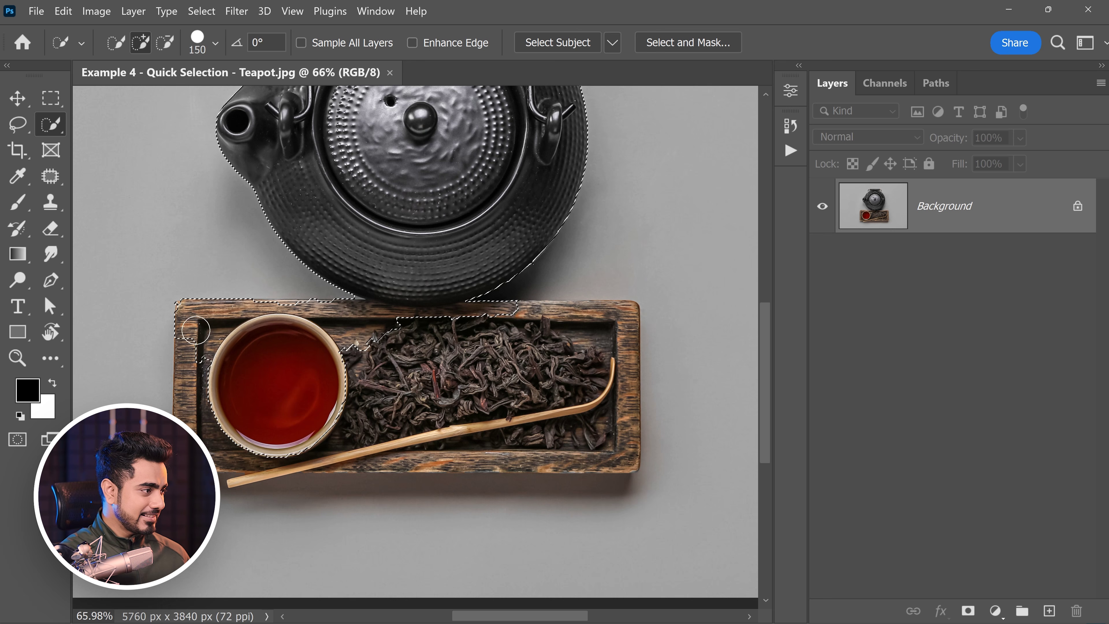
{"action": "mouse_move", "coordinate": [196, 330]}
{"action": "left_mouse_down"}
{"action": "mouse_move", "coordinate": [604, 443]}
{"action": "mouse_move", "coordinate": [604, 325]}
{"action": "left_mouse_up"}
{"action": "key", "text": "["}
{"action": "key", "text": "["}
{"action": "key", "text": "["}
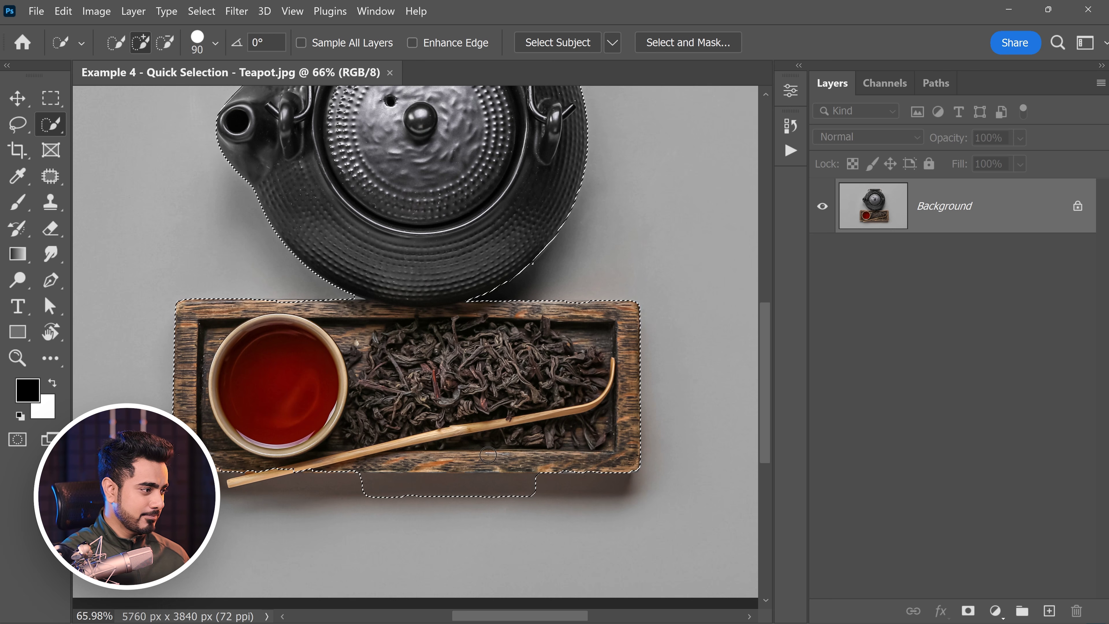
Trim the shadow below the tray out of the selection and add the protruding end of the wooden stick.
{"action": "key", "text": "bracketright"}
{"action": "key", "text": "bracketright"}
{"action": "scroll", "coordinate": [361, 488], "scroll_direction": "up", "scroll_amount": 5}
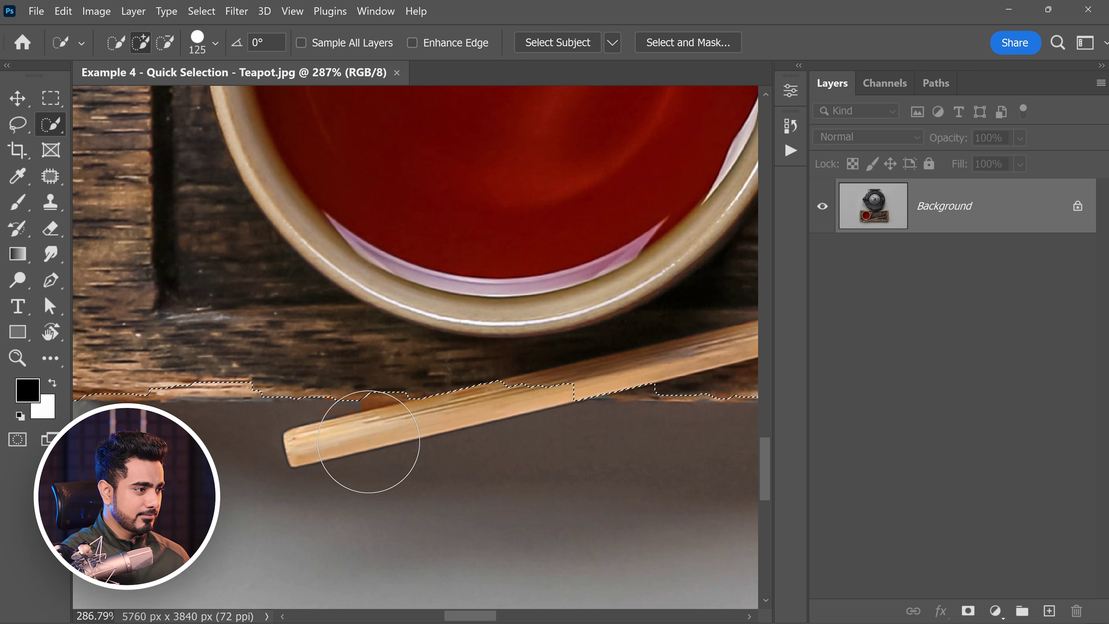
Add the right wooden end of the teapot handle to the selection with Quick Selection at brush size 40.
{"action": "scroll", "coordinate": [512, 366], "scroll_direction": "down", "scroll_amount": 8}
{"action": "key", "text": "bracketleft"}
{"action": "key", "text": "bracketleft"}
{"action": "key", "text": "bracketleft"}
{"action": "key", "text": "bracketleft"}
{"action": "key", "text": "bracketleft"}
{"action": "key", "text": "bracketleft"}
{"action": "key", "text": "bracketleft"}
{"action": "scroll", "coordinate": [507, 289], "scroll_direction": "up", "scroll_amount": 8}
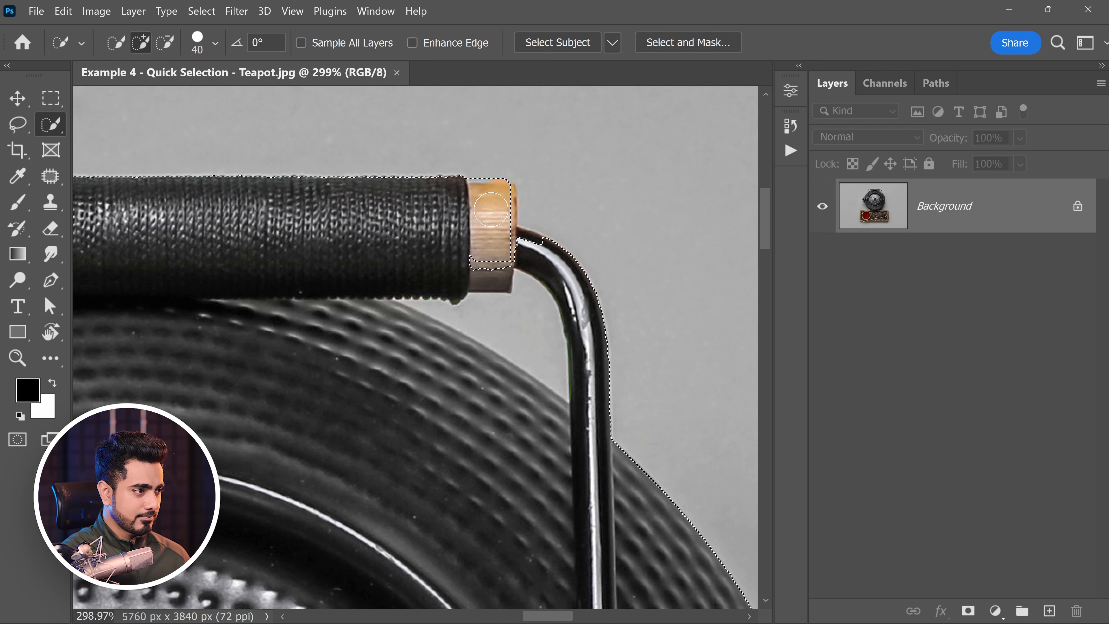
{"action": "left_click_drag", "start_coordinate": [491, 209], "coordinate": [490, 278]}
Subtract the gray background gap between the handle and the teapot body, reducing the brush size to 25.
{"action": "left_click_drag", "start_coordinate": [534, 312], "coordinate": [495, 349], "text": "alt"}
{"action": "scroll", "coordinate": [398, 311], "scroll_direction": "up", "scroll_amount": 3}
{"action": "key", "text": "bracketleft"}
{"action": "key", "text": "bracketleft"}
{"action": "key", "text": "bracketleft"}
{"action": "left_click_drag", "start_coordinate": [483, 308], "coordinate": [443, 300], "text": "alt"}
Add the left wooden end of the teapot handle to the selection, reducing the brush size to 10.
{"action": "scroll", "coordinate": [443, 300], "scroll_direction": "down", "scroll_amount": 8}
{"action": "scroll", "coordinate": [225, 314], "scroll_direction": "up", "scroll_amount": 8}
{"action": "left_click_drag", "start_coordinate": [274, 238], "coordinate": [310, 200]}
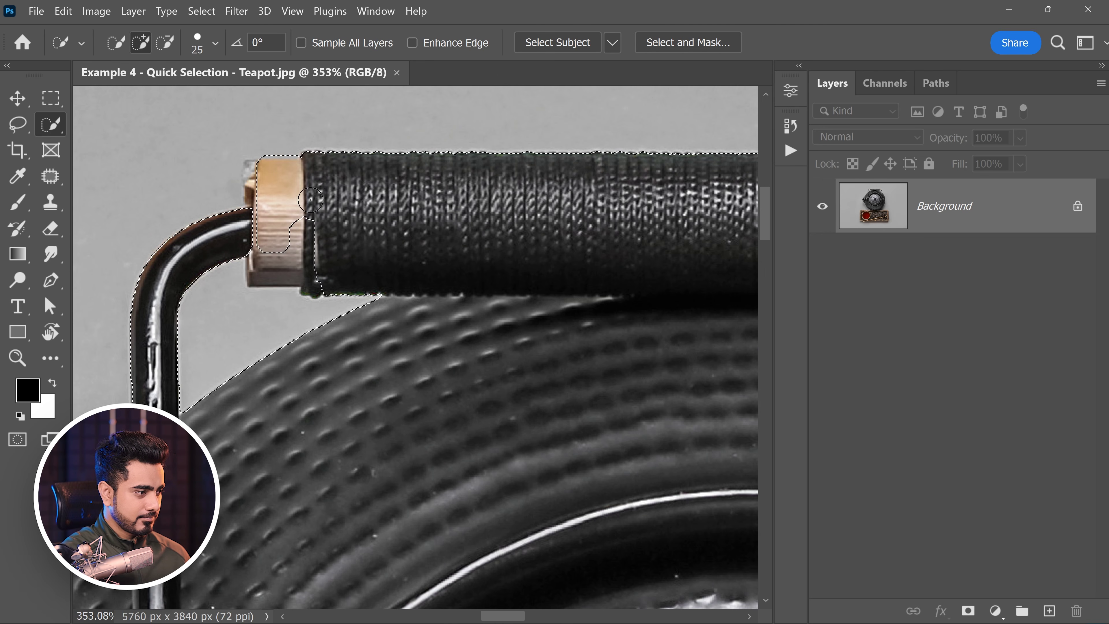
{"action": "scroll", "coordinate": [311, 200], "scroll_direction": "down", "scroll_amount": 8}
{"action": "key", "text": "bracketleft"}
{"action": "key", "text": "bracketleft"}
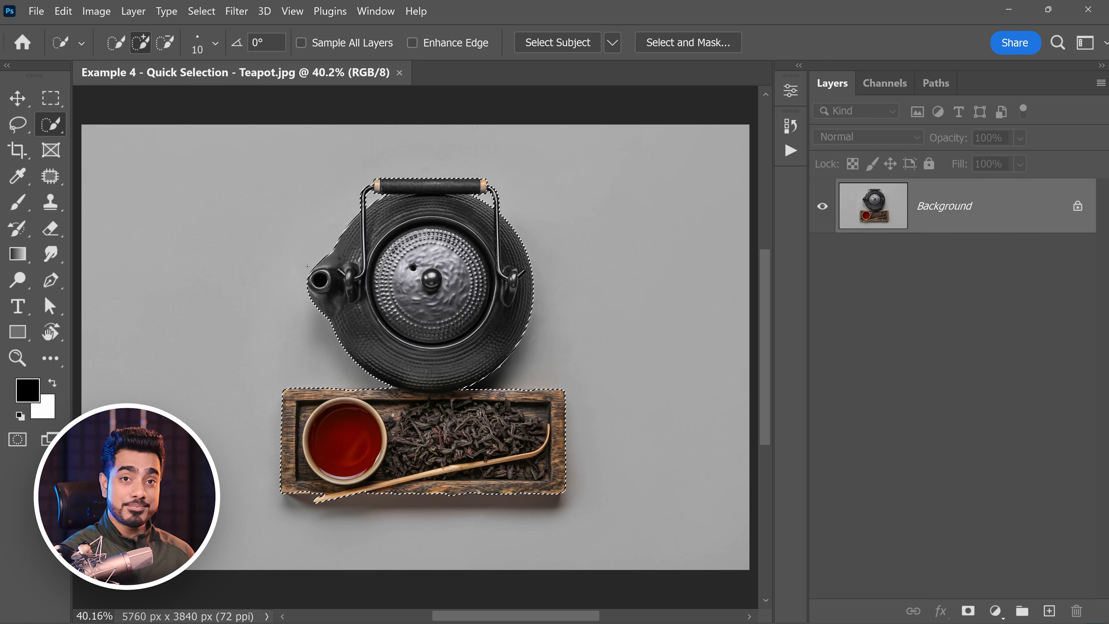
Put the Quick Selection tool in Subtract from Selection mode and enlarge its brush to size 80.
{"action": "left_click", "coordinate": [166, 44]}
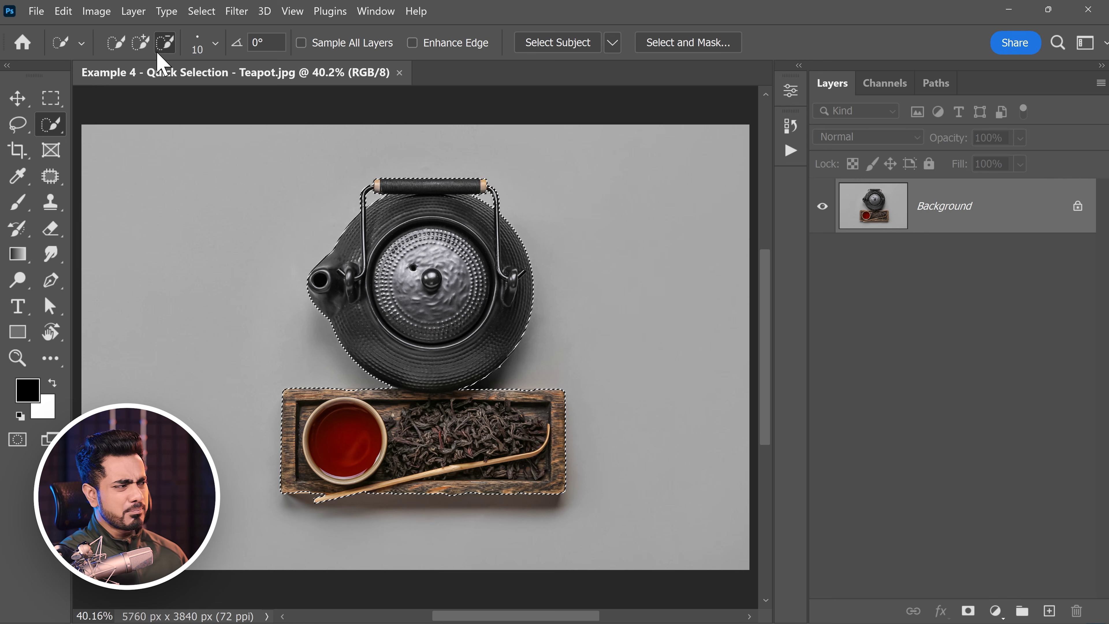
{"action": "key", "text": "ctrl"}
{"action": "key", "text": "ctrl"}
{"action": "scroll", "coordinate": [387, 189], "scroll_direction": "up", "scroll_amount": 7}
{"action": "key", "text": "]"}
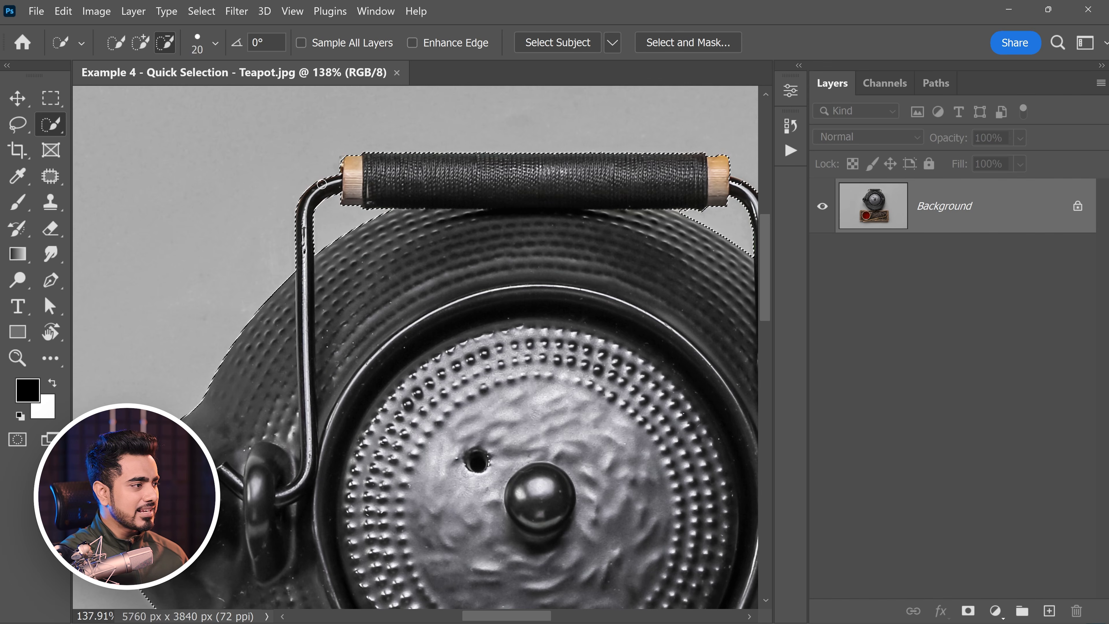
{"action": "key", "text": "]"}
{"action": "key", "text": "]"}
{"action": "key", "text": "]"}
{"action": "key", "text": "]"}
{"action": "key", "text": "]"}
{"action": "key", "text": "]"}
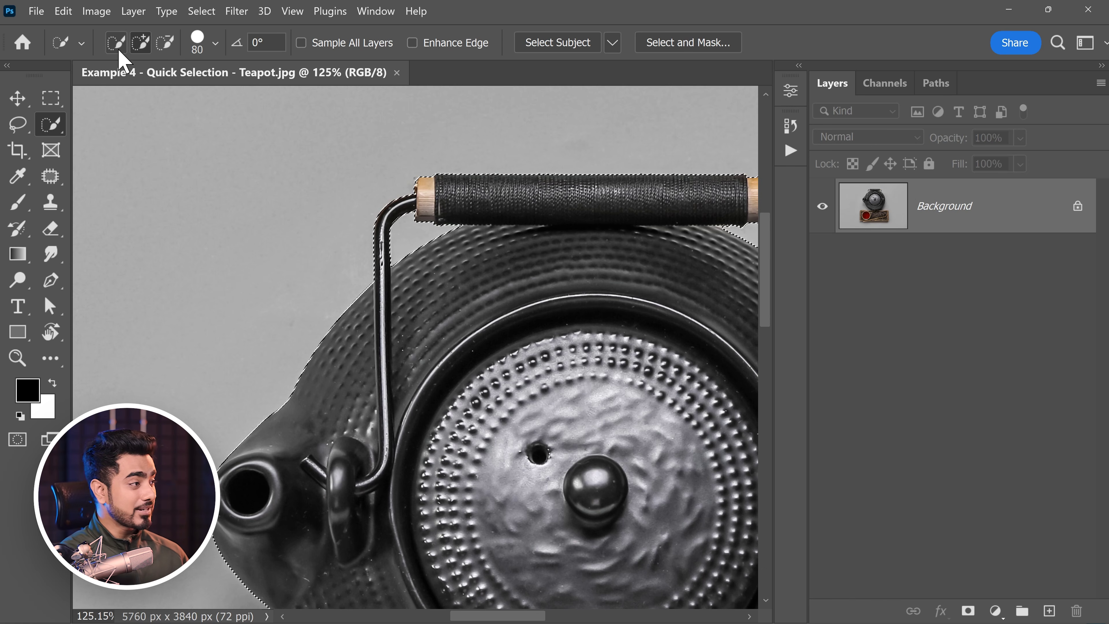
Try painting on the gray background beside the teapot with Quick Selection in New Selection mode.
{"action": "left_click", "coordinate": [117, 45]}
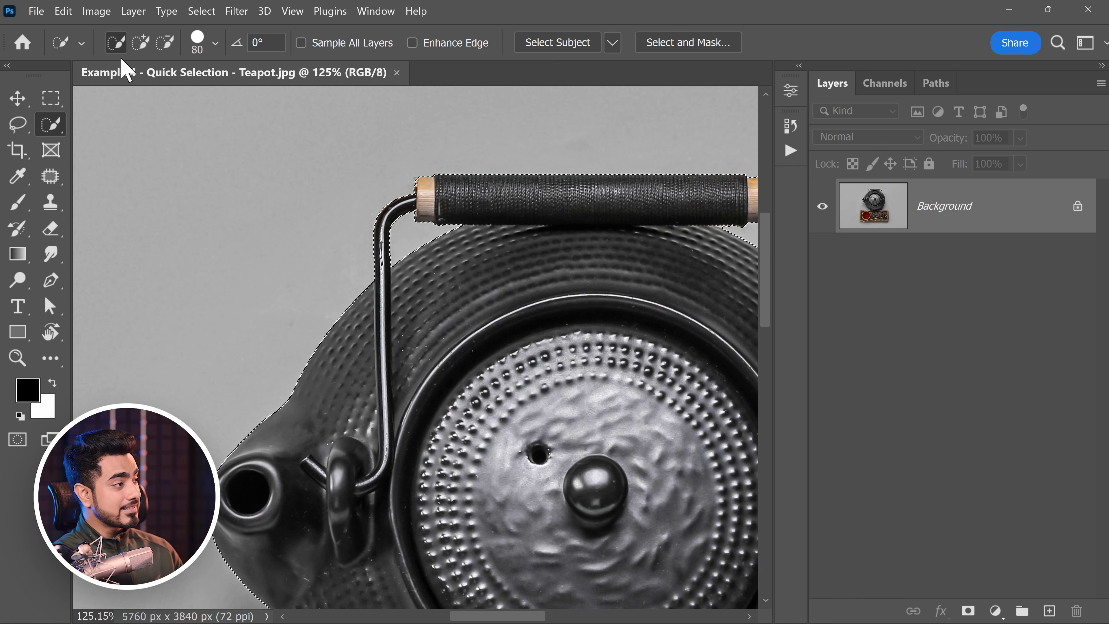
{"action": "scroll", "coordinate": [267, 241], "scroll_direction": "down", "scroll_amount": 4}
{"action": "left_click_drag", "start_coordinate": [249, 252], "coordinate": [399, 270]}
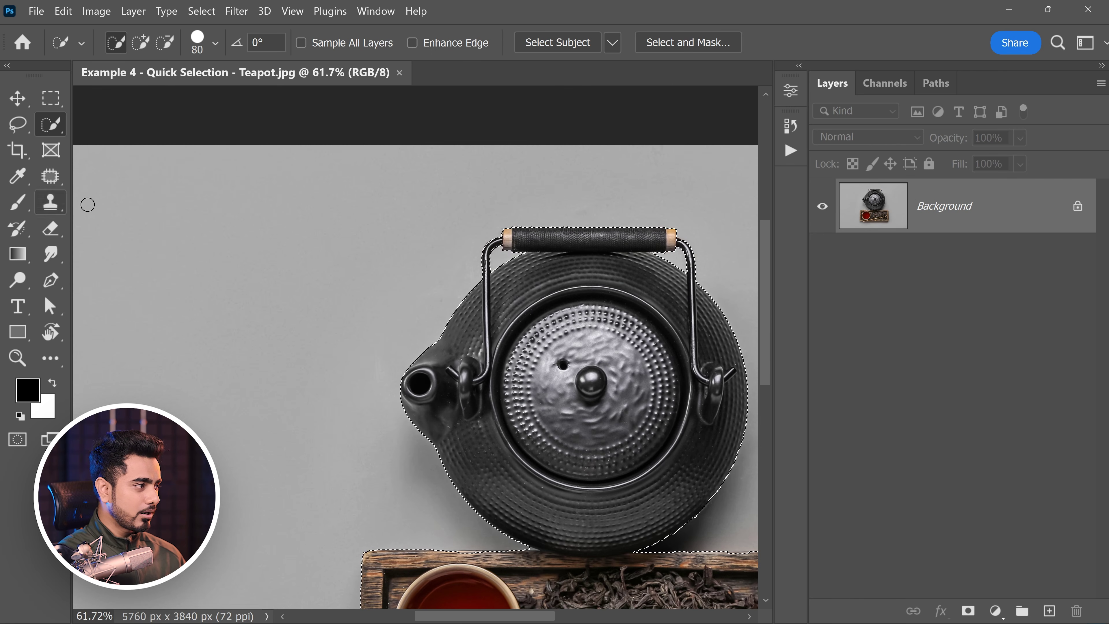
{"action": "mouse_move", "coordinate": [87, 204]}
{"action": "left_mouse_down"}
{"action": "mouse_move", "coordinate": [125, 197]}
{"action": "mouse_move", "coordinate": [144, 241]}
{"action": "left_mouse_up"}
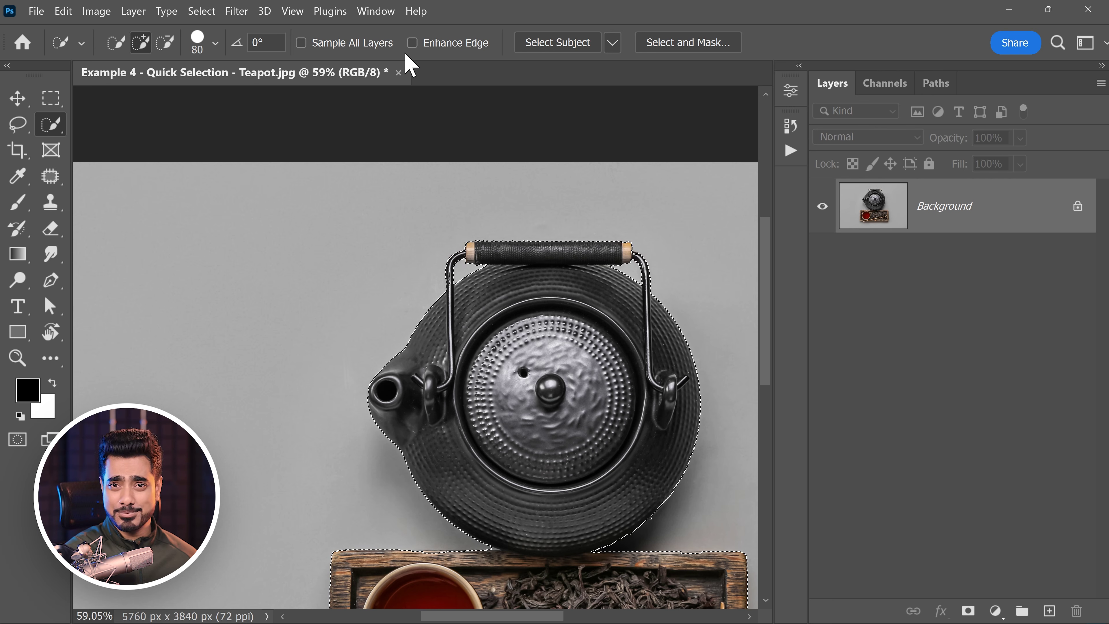
Deselect everything, add a new empty layer, and try Quick Selection over the teapot's lid on that layer.
{"action": "key", "text": "ctrl+d"}
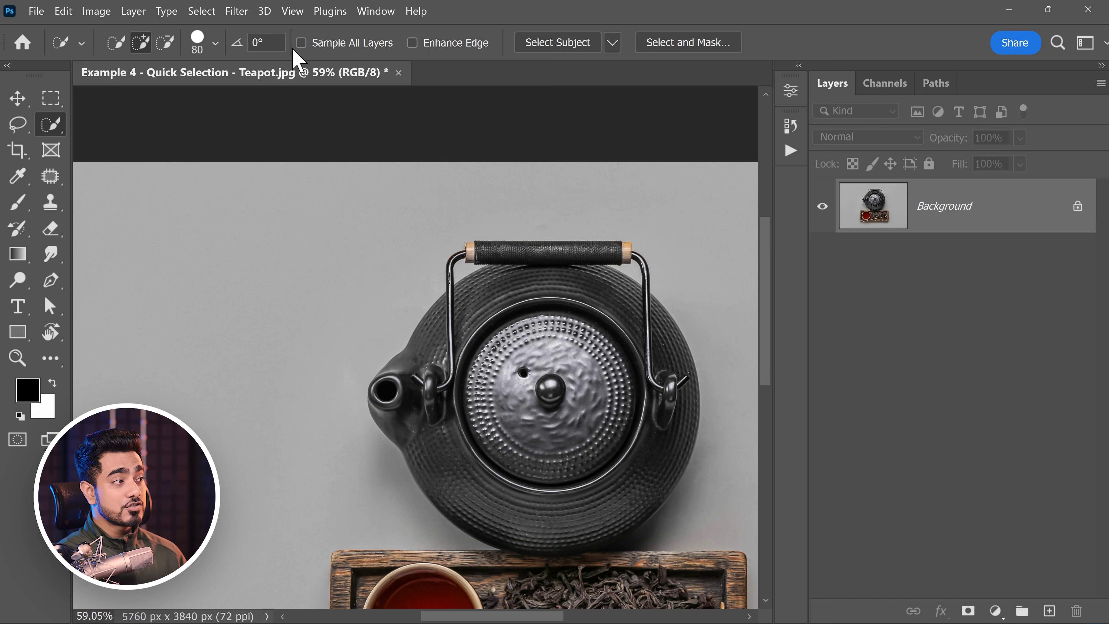
{"action": "left_click", "coordinate": [1049, 612]}
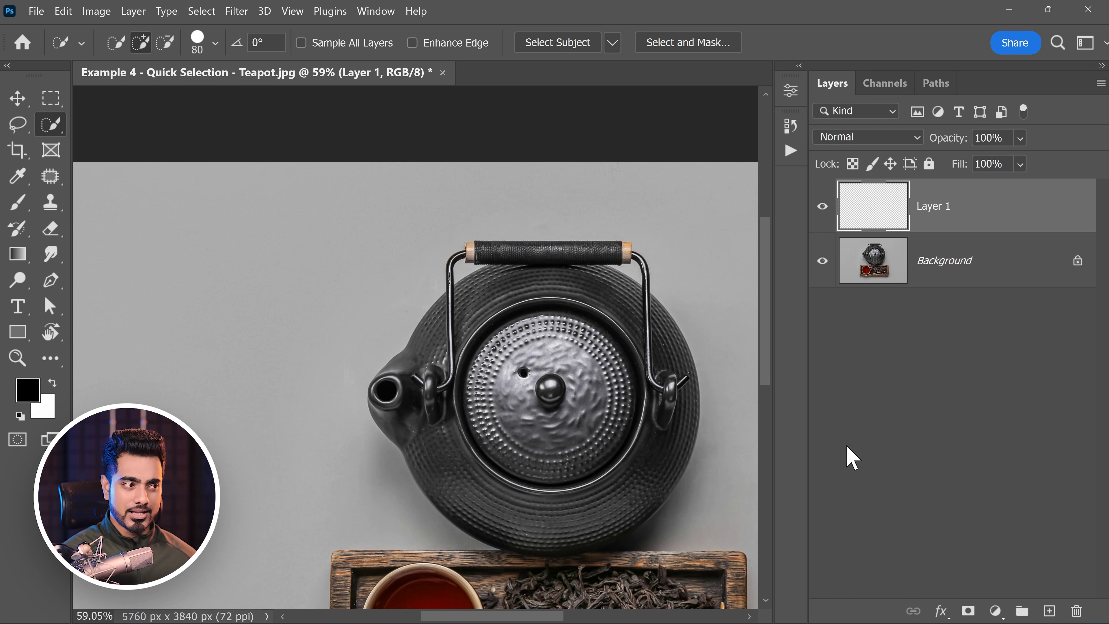
{"action": "scroll", "coordinate": [450, 244], "scroll_direction": "down", "scroll_amount": 2}
{"action": "scroll", "coordinate": [450, 245], "scroll_direction": "right", "scroll_amount": 3}
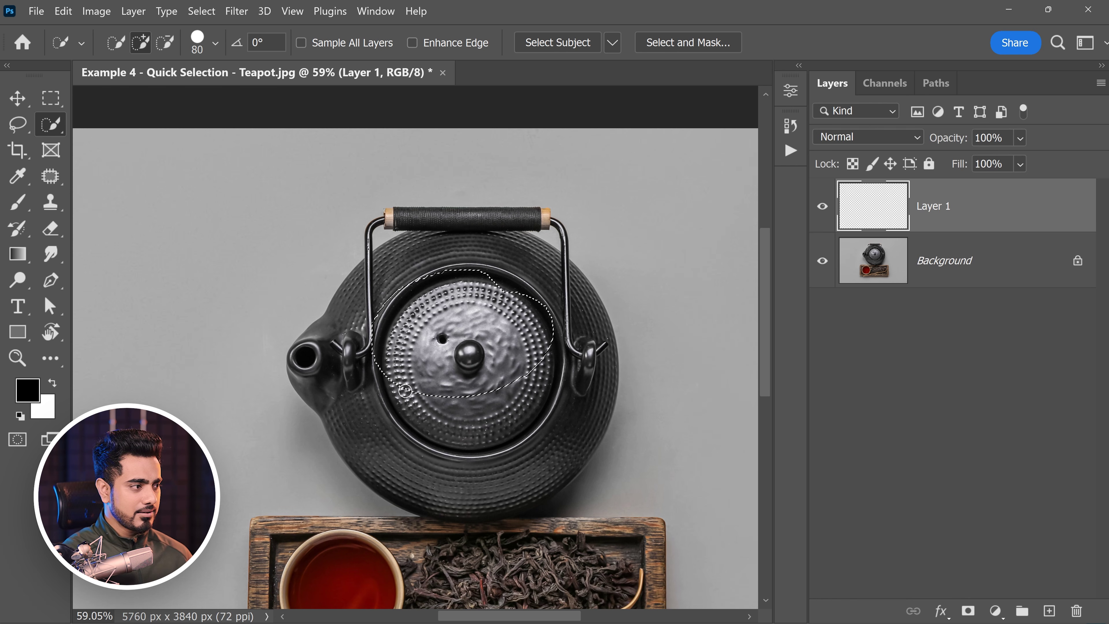
{"action": "scroll", "coordinate": [492, 299], "scroll_direction": "down", "scroll_amount": 2}
{"action": "key", "text": "ctrl+a"}
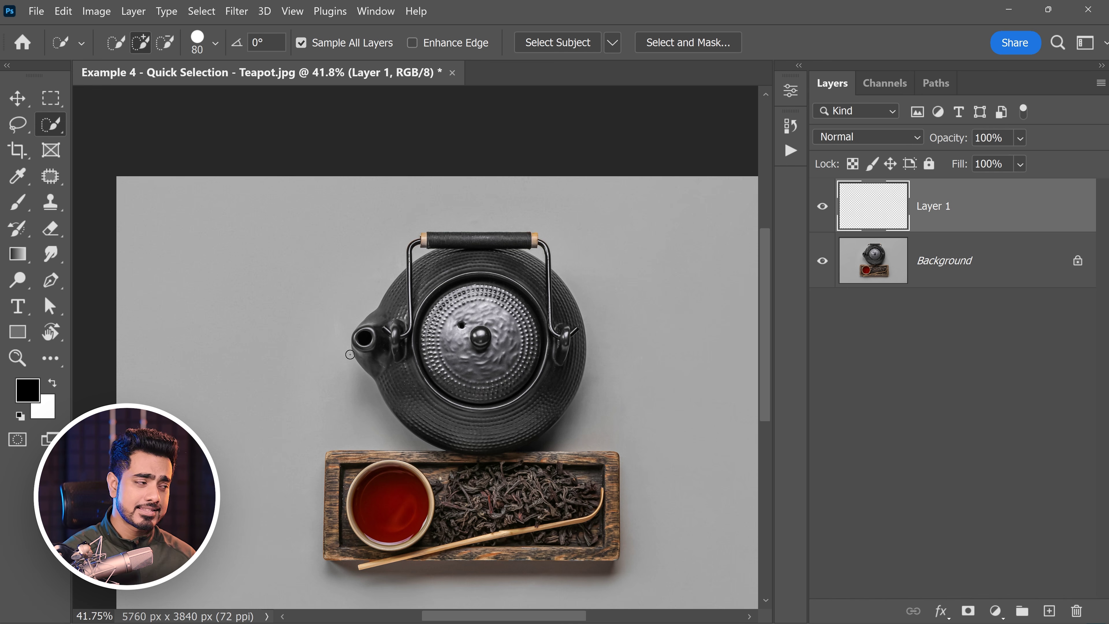
Try selecting the teapot from the empty layer with Sample All Layers enabled at brush size 175, and deselect it.
{"action": "key", "text": "bracketright"}
{"action": "key", "text": "bracketright"}
{"action": "key", "text": "bracketright"}
{"action": "key", "text": "bracketright"}
{"action": "key", "text": "bracketright"}
{"action": "mouse_move", "coordinate": [465, 296]}
{"action": "left_mouse_down"}
{"action": "mouse_move", "coordinate": [435, 340]}
{"action": "mouse_move", "coordinate": [449, 353]}
{"action": "mouse_move", "coordinate": [426, 370]}
{"action": "mouse_move", "coordinate": [502, 380]}
{"action": "left_mouse_up"}
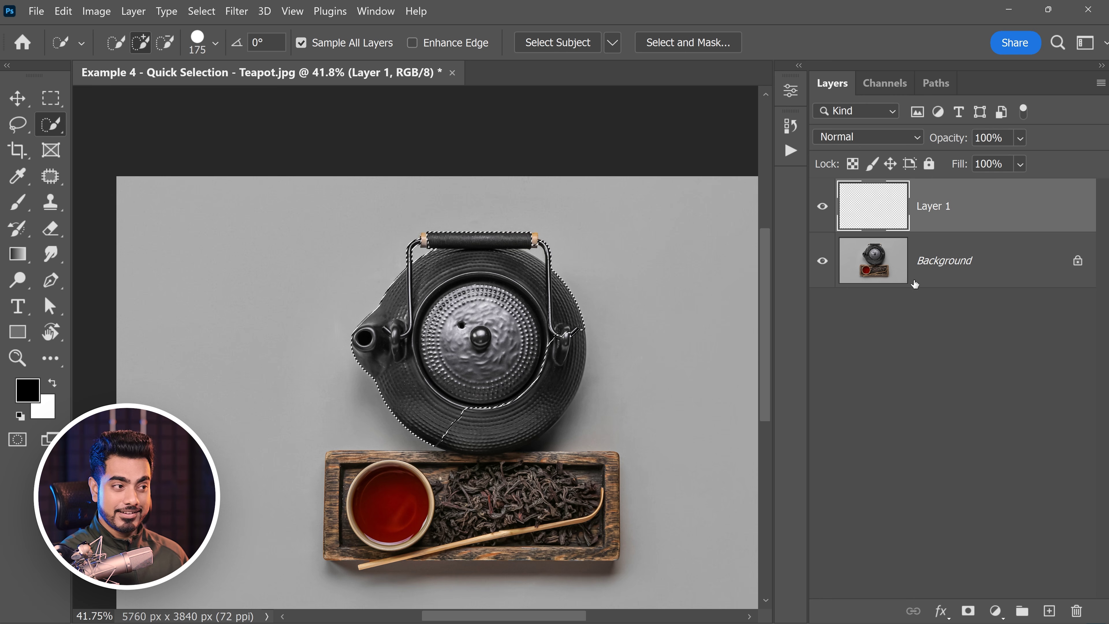
{"action": "key", "text": "ctrl+d"}
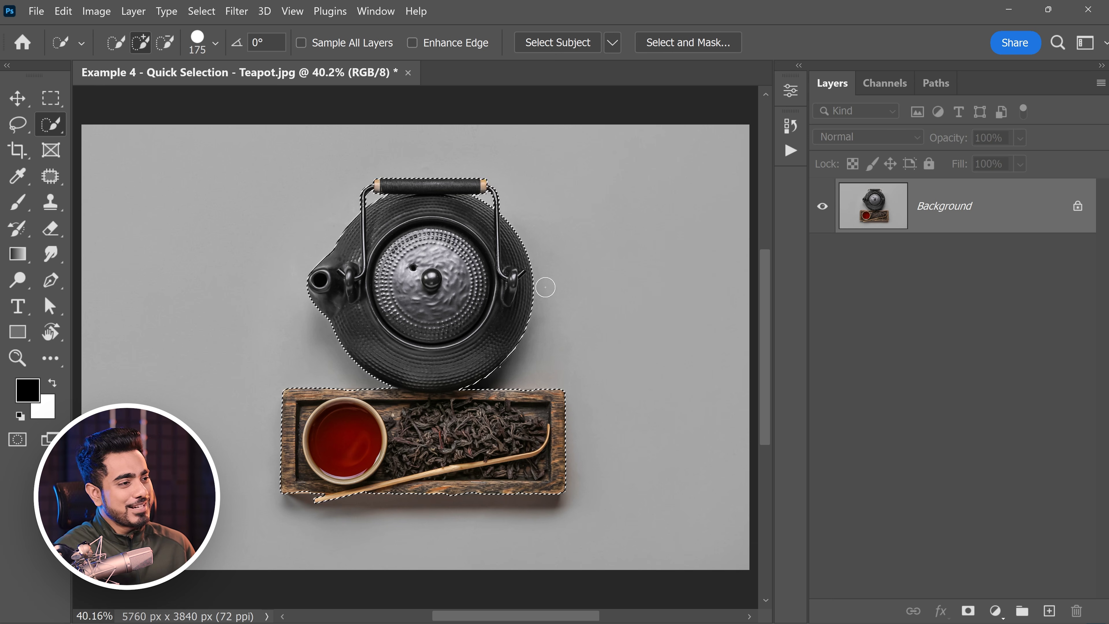
Duplicate the Background layer and mask the copy with the teapot and tray selection, previewing the cutout on its own.
{"action": "left_click_drag", "start_coordinate": [997, 210], "coordinate": [1051, 611]}
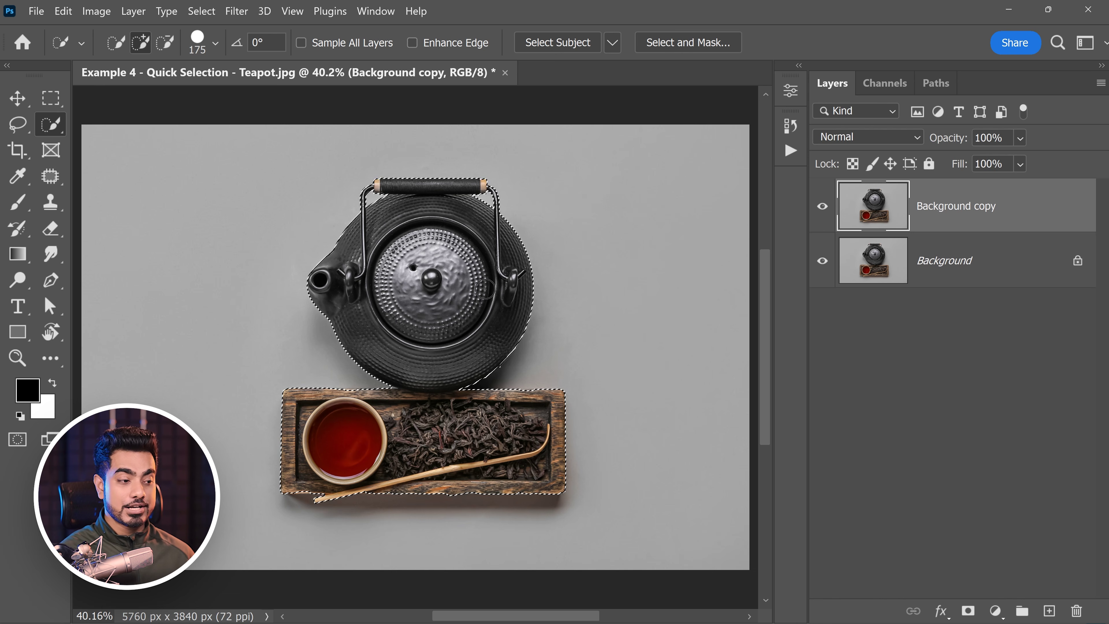
{"action": "left_click", "coordinate": [965, 612]}
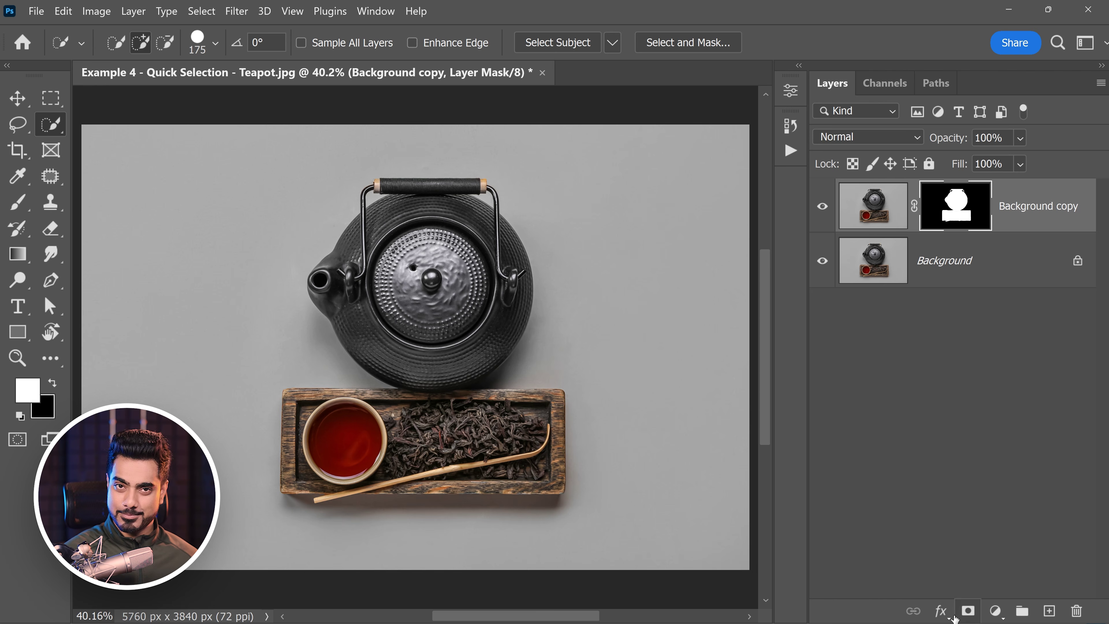
{"action": "left_click", "coordinate": [824, 212], "text": "alt"}
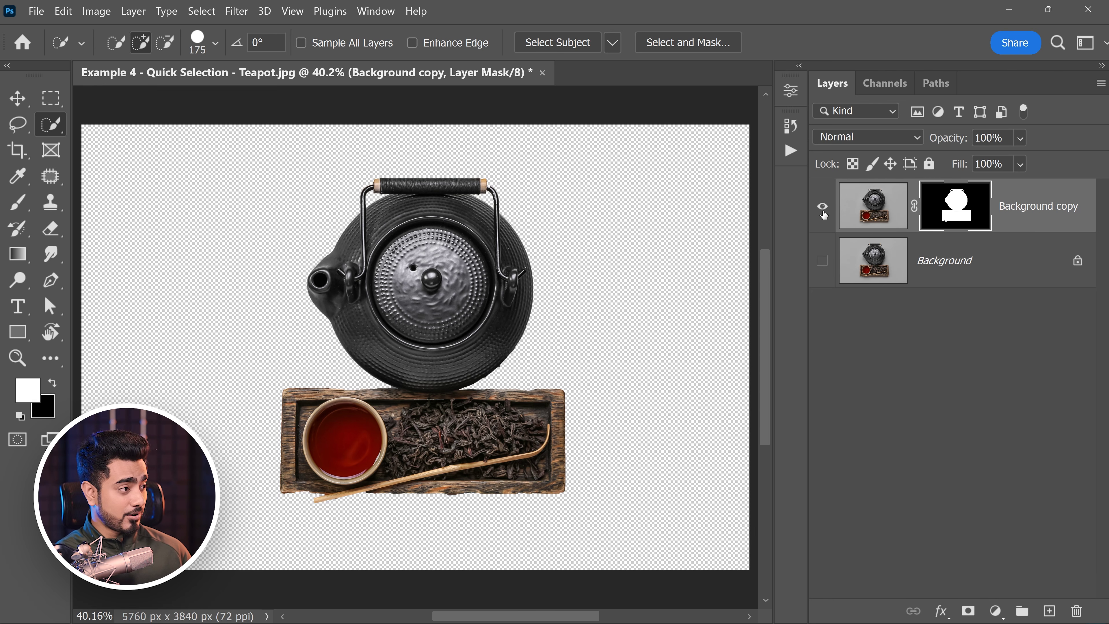
{"action": "left_click", "coordinate": [823, 210], "text": "alt"}
Place Marble.jpeg directly above the Background layer and scale it to about 418% so it covers the whole canvas.
{"action": "left_click", "coordinate": [924, 259]}
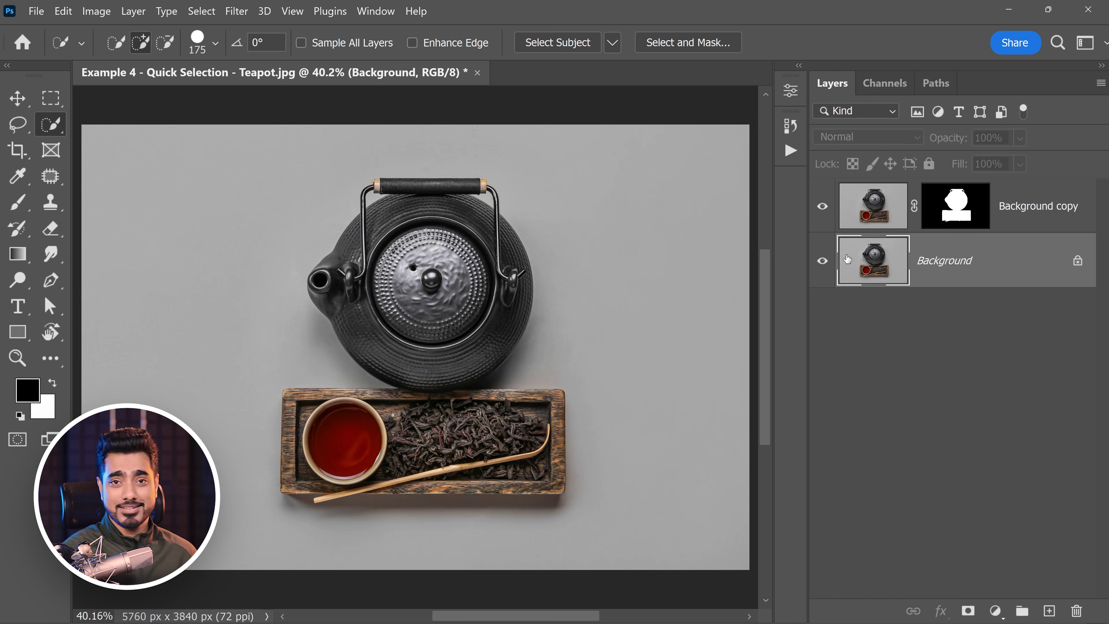
{"action": "left_click", "coordinate": [331, 615]}
{"action": "left_click_drag", "start_coordinate": [583, 64], "coordinate": [818, 89]}
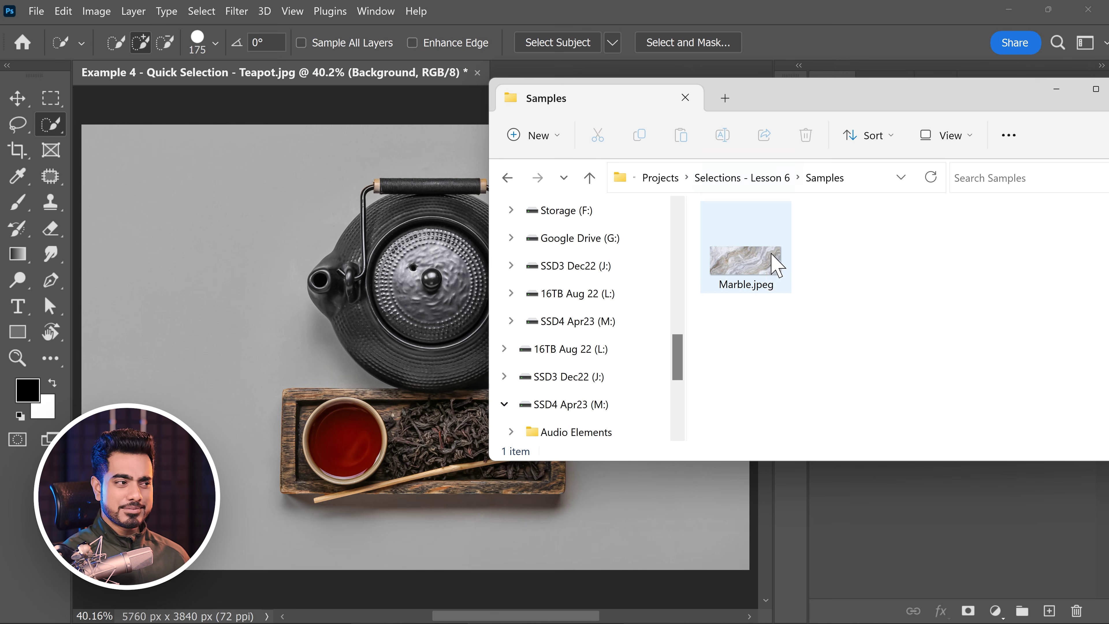
{"action": "left_click_drag", "start_coordinate": [747, 266], "coordinate": [267, 228]}
{"action": "scroll", "coordinate": [332, 251], "scroll_direction": "down", "scroll_amount": 4}
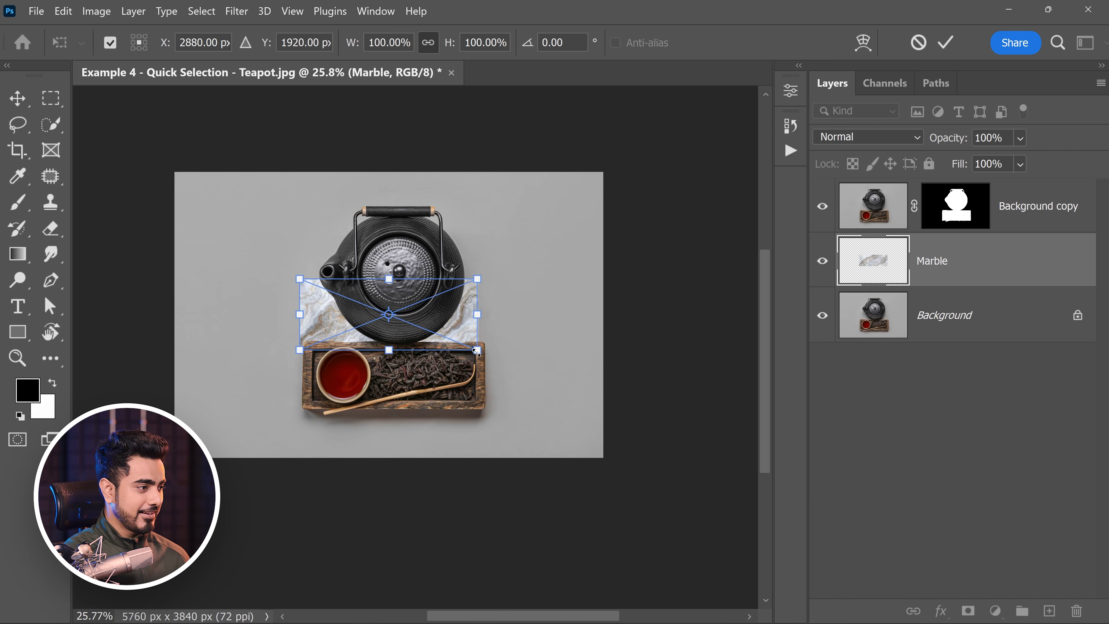
{"action": "left_click_drag", "start_coordinate": [478, 351], "coordinate": [735, 527]}
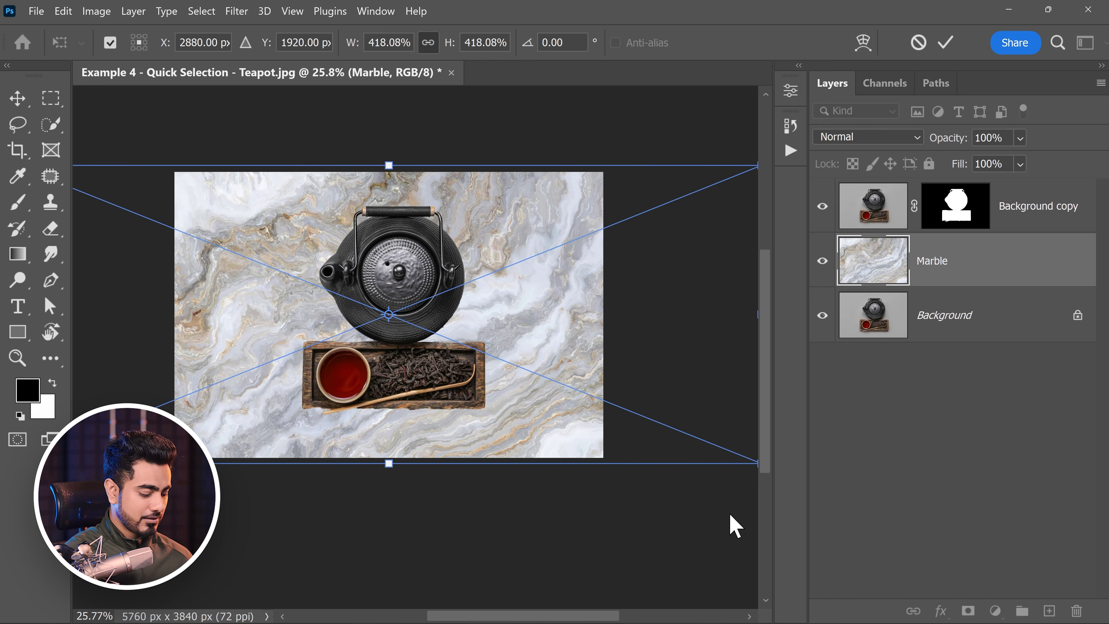
{"action": "key", "text": "Return"}
{"action": "key", "text": "w"}
{"action": "key", "text": "ctrl+0"}
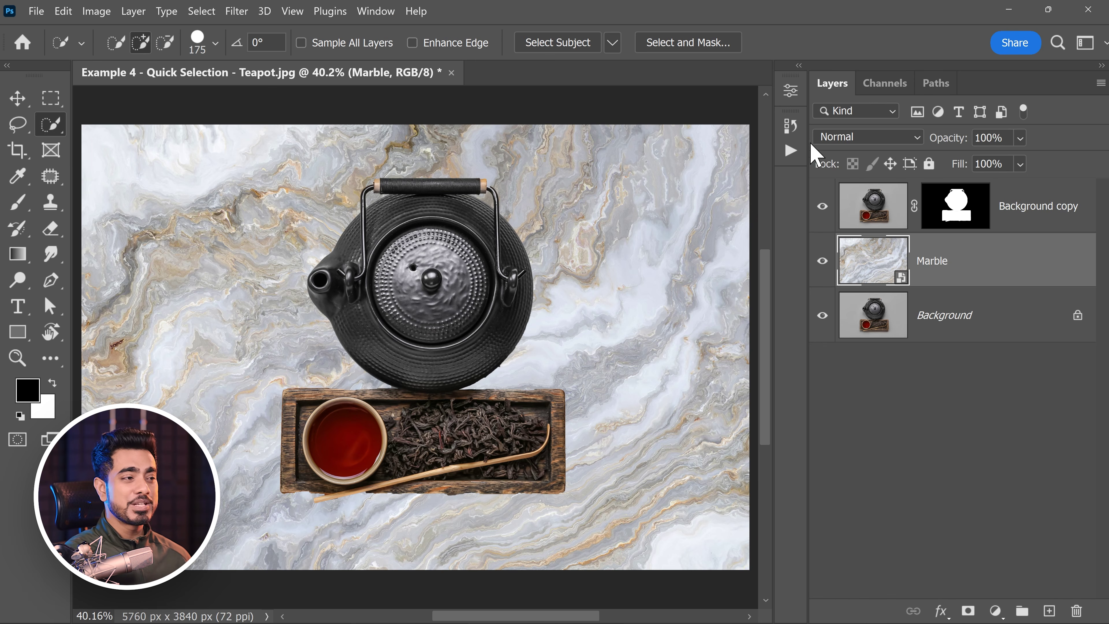
Try the Overlay blend mode on the Marble layer, and settle on Multiply.
{"action": "left_click", "coordinate": [837, 137]}
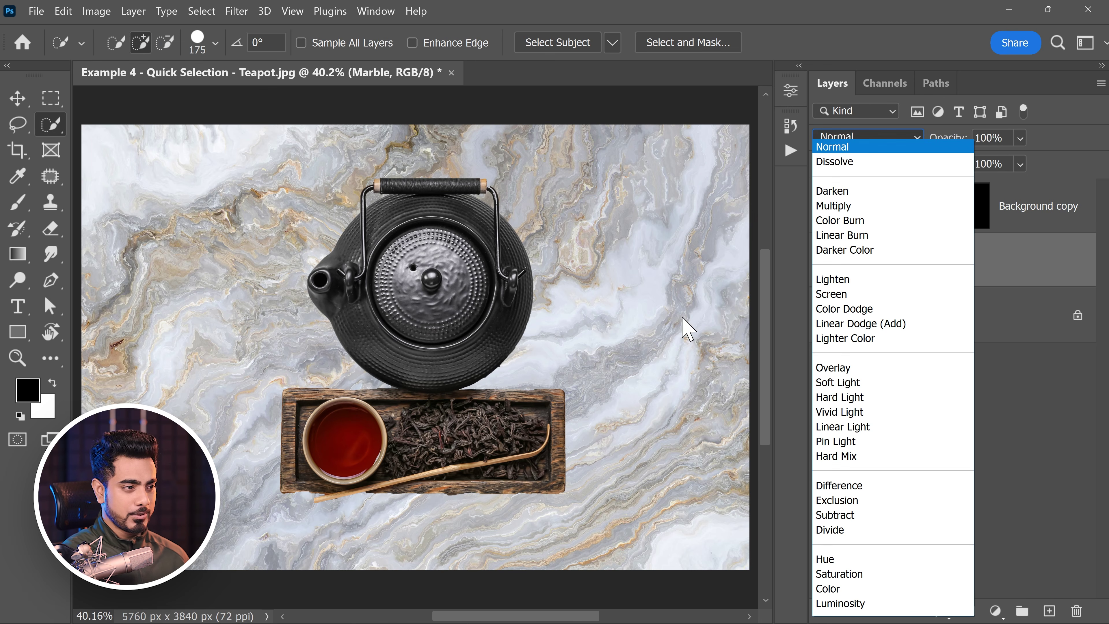
{"action": "left_click", "coordinate": [831, 368]}
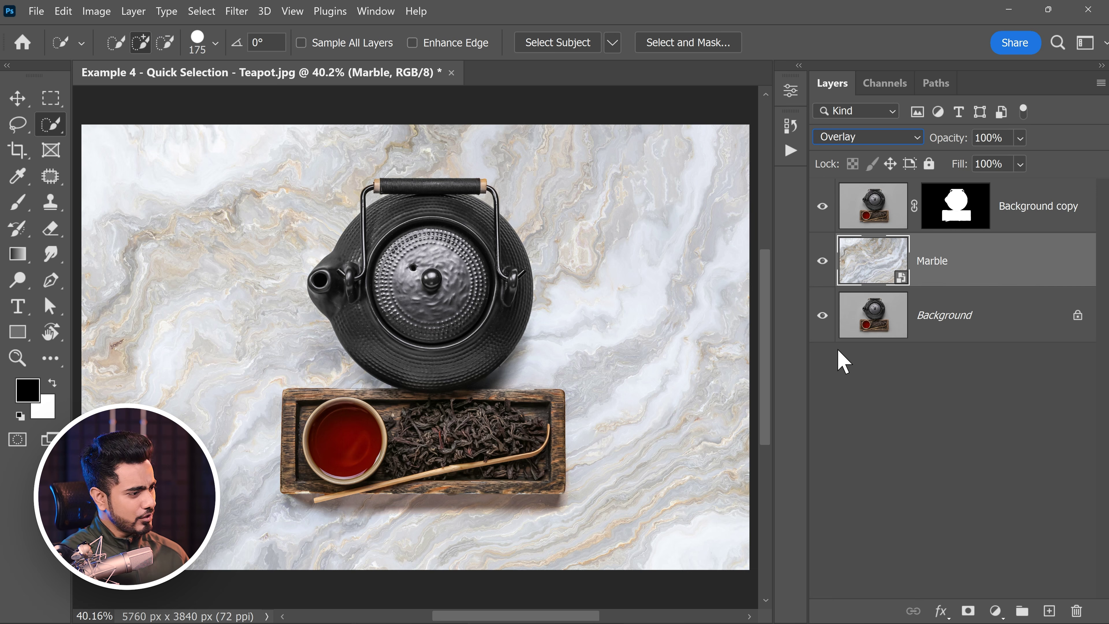
{"action": "left_click", "coordinate": [831, 137]}
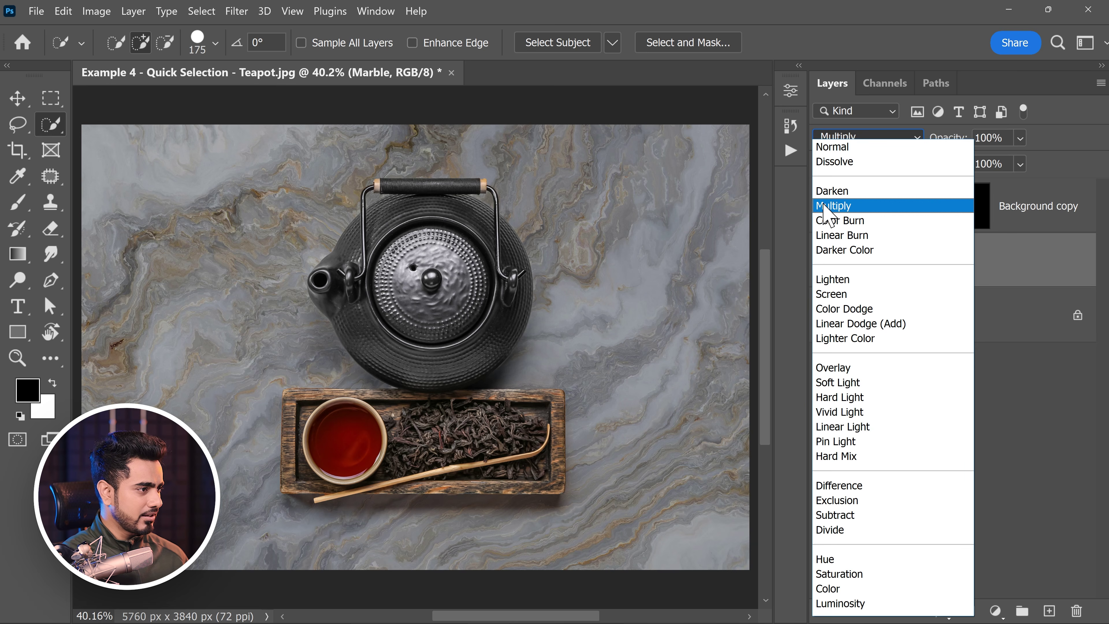
{"action": "left_click", "coordinate": [823, 206]}
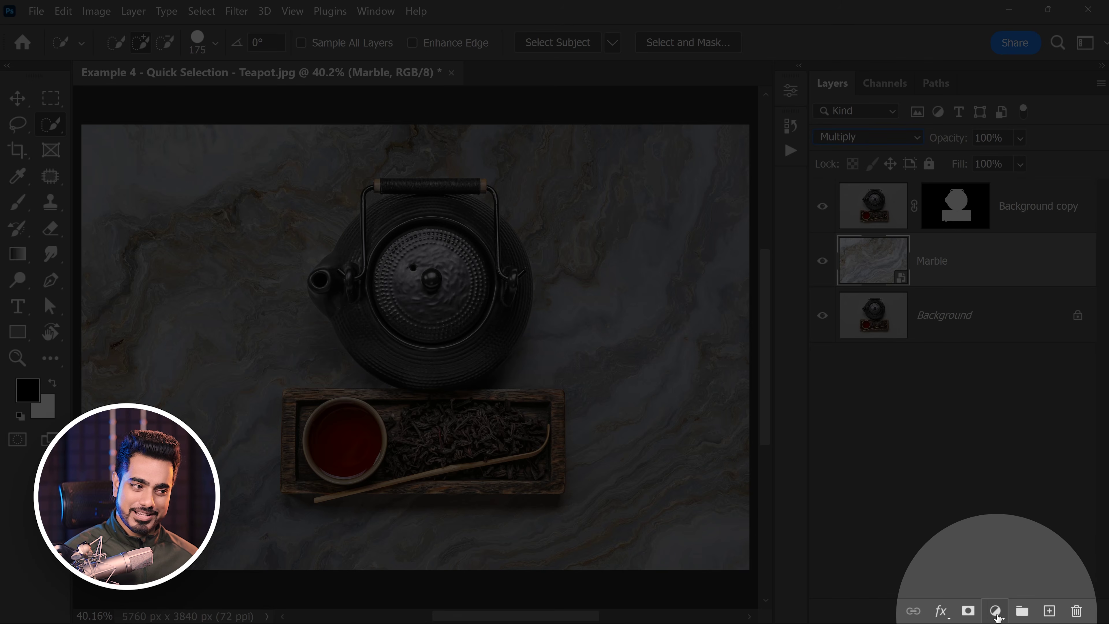
Add a Curves adjustment layer above the Marble layer and brighten it by moving the white point to input 161.
{"action": "left_click", "coordinate": [995, 611]}
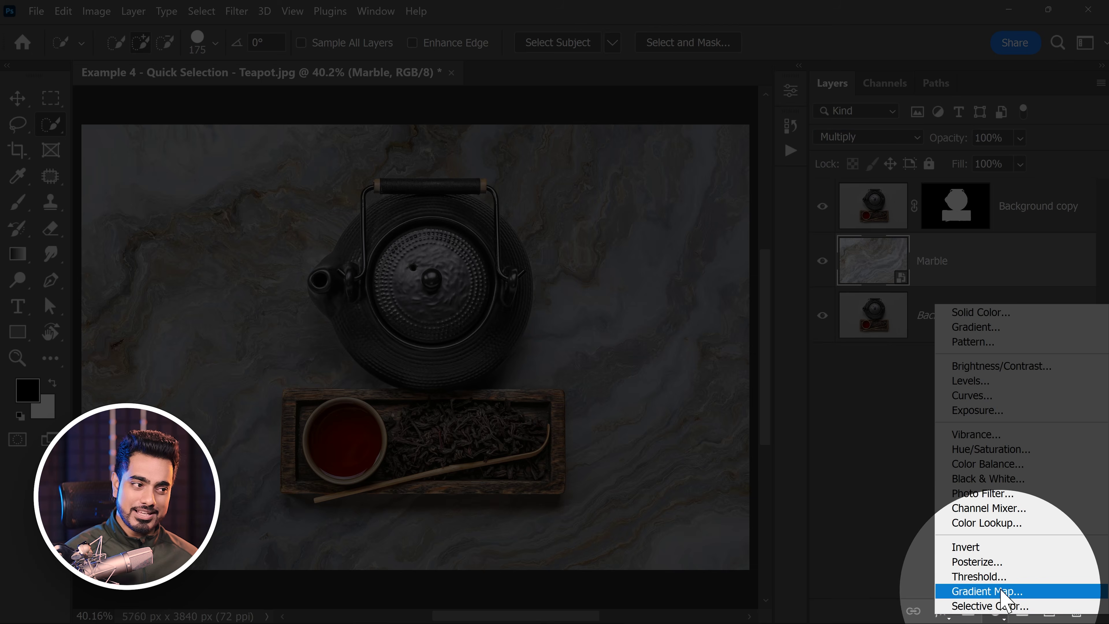
{"action": "left_click", "coordinate": [993, 401]}
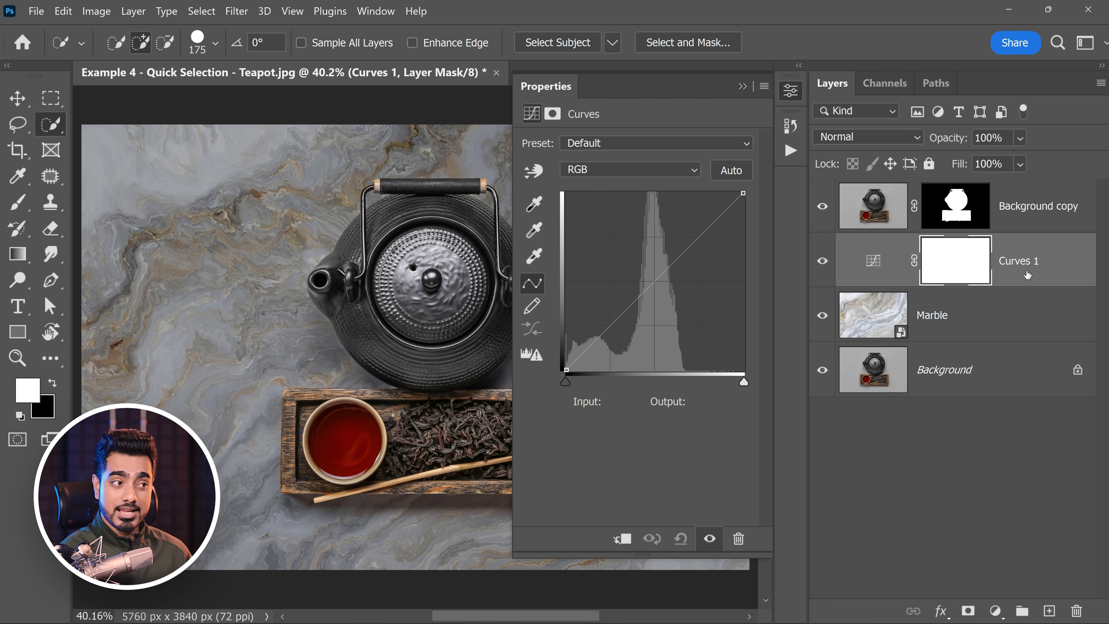
{"action": "left_click", "coordinate": [1012, 222]}
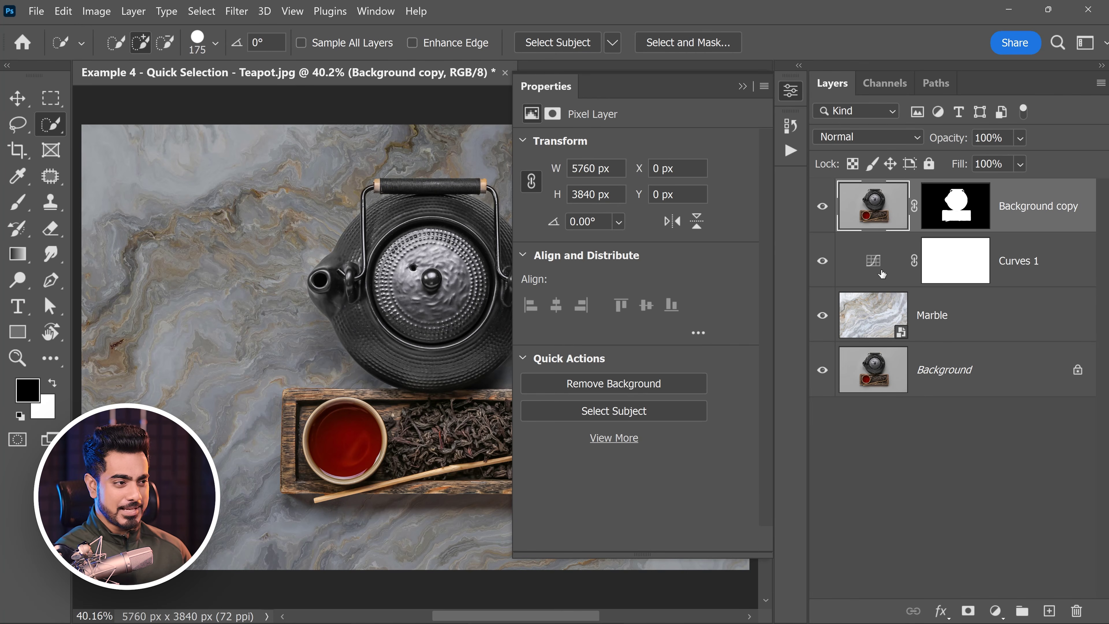
{"action": "left_click", "coordinate": [879, 271]}
{"action": "left_click", "coordinate": [871, 266]}
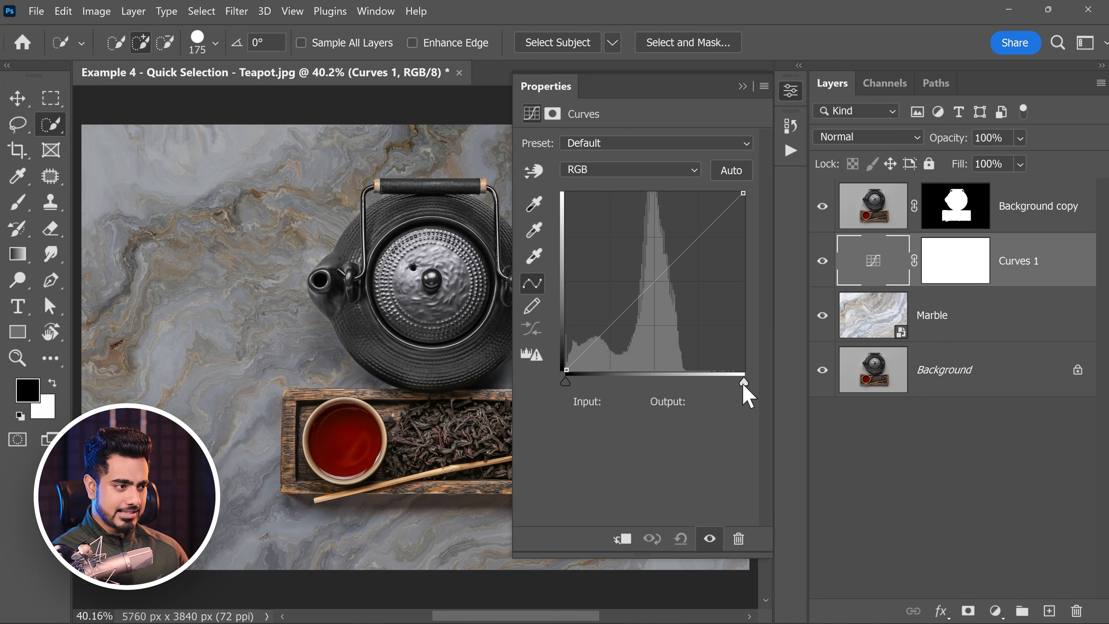
{"action": "left_click", "coordinate": [743, 383]}
{"action": "left_click_drag", "start_coordinate": [743, 386], "coordinate": [678, 389]}
{"action": "scroll", "coordinate": [438, 269], "scroll_direction": "down", "scroll_amount": 3}
{"action": "left_click_drag", "start_coordinate": [437, 267], "coordinate": [374, 281]}
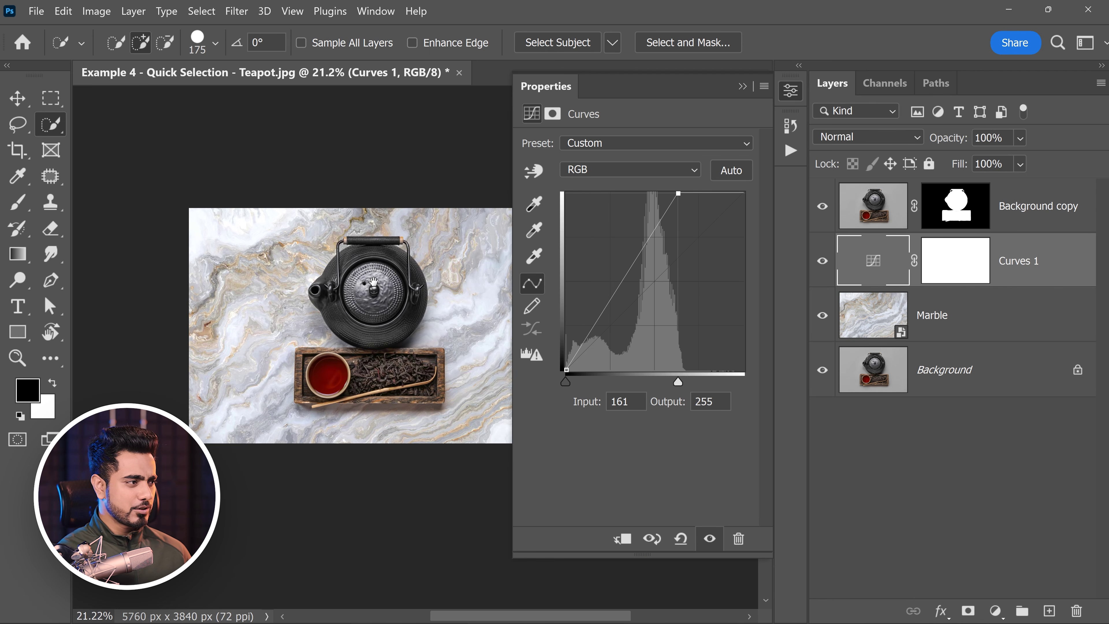
Invert the Curves adjustment's layer mask to black.
{"action": "left_click", "coordinate": [743, 87]}
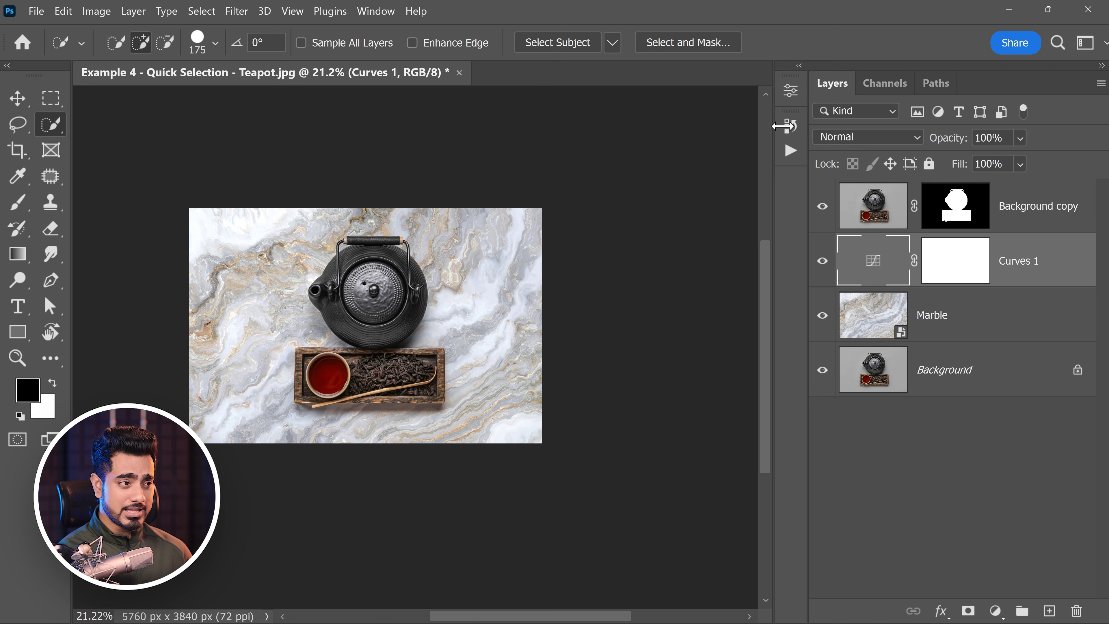
{"action": "left_click", "coordinate": [968, 269]}
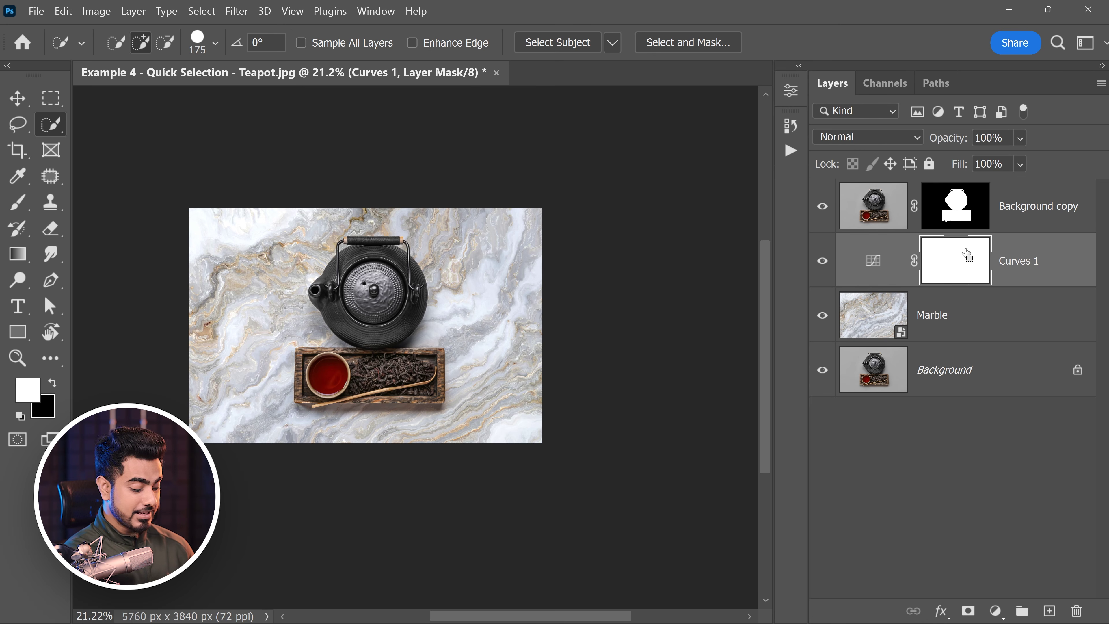
{"action": "key", "text": "ctrl+i"}
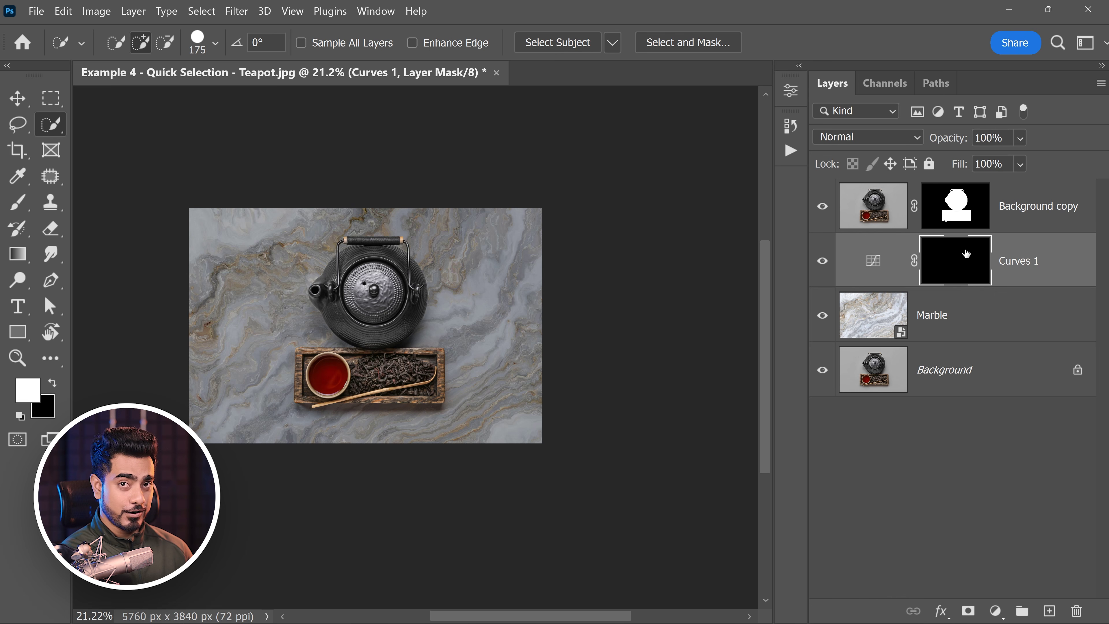
Try a single dab of a very large soft white brush above the teapot on the Curves mask, and undo it.
{"action": "left_click", "coordinate": [17, 202]}
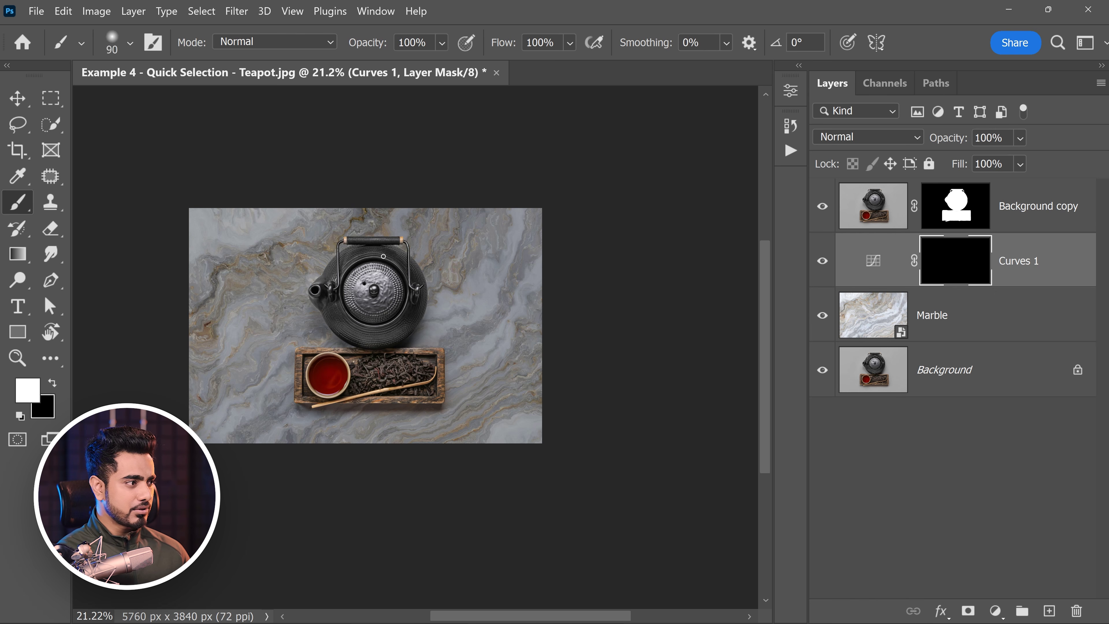
{"action": "key", "text": "bracketright"}
{"action": "key", "text": "bracketright"}
{"action": "key", "text": "bracketright"}
{"action": "key", "text": "bracketright"}
{"action": "key", "text": "bracketright"}
{"action": "key", "text": "bracketright"}
{"action": "key", "text": "bracketright"}
{"action": "key", "text": "bracketright"}
{"action": "key", "text": "bracketright"}
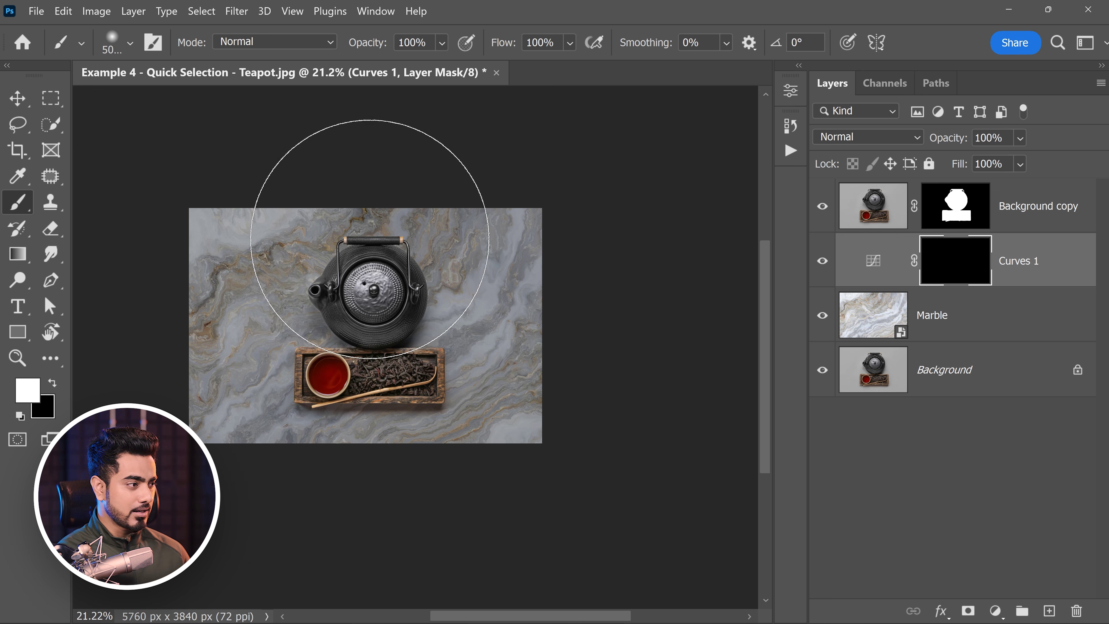
{"action": "left_click", "coordinate": [385, 201]}
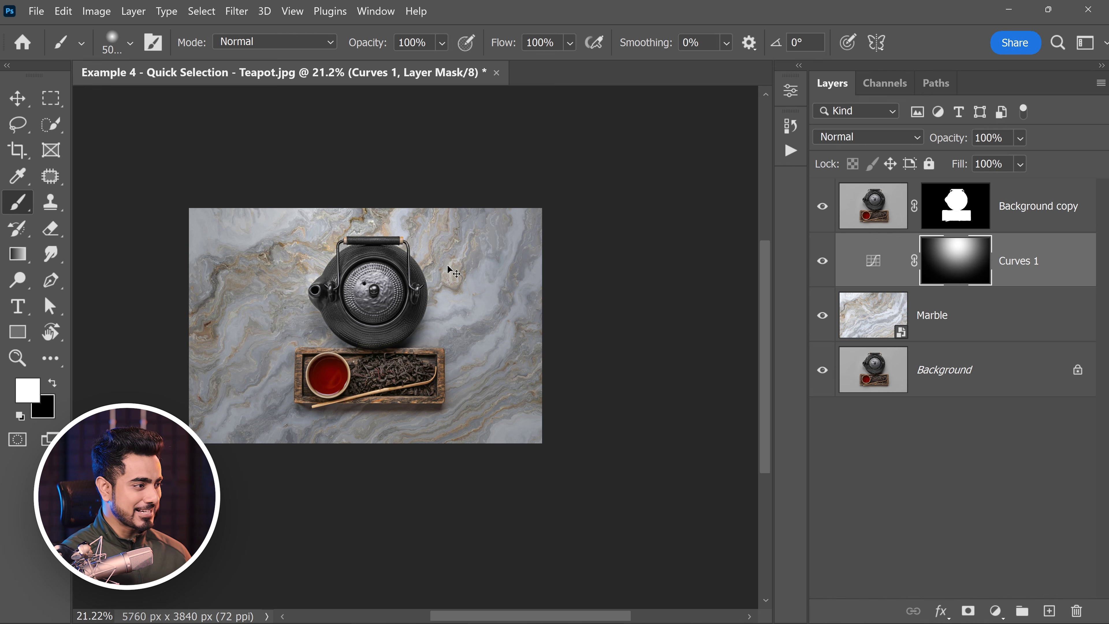
{"action": "key", "text": "ctrl+z"}
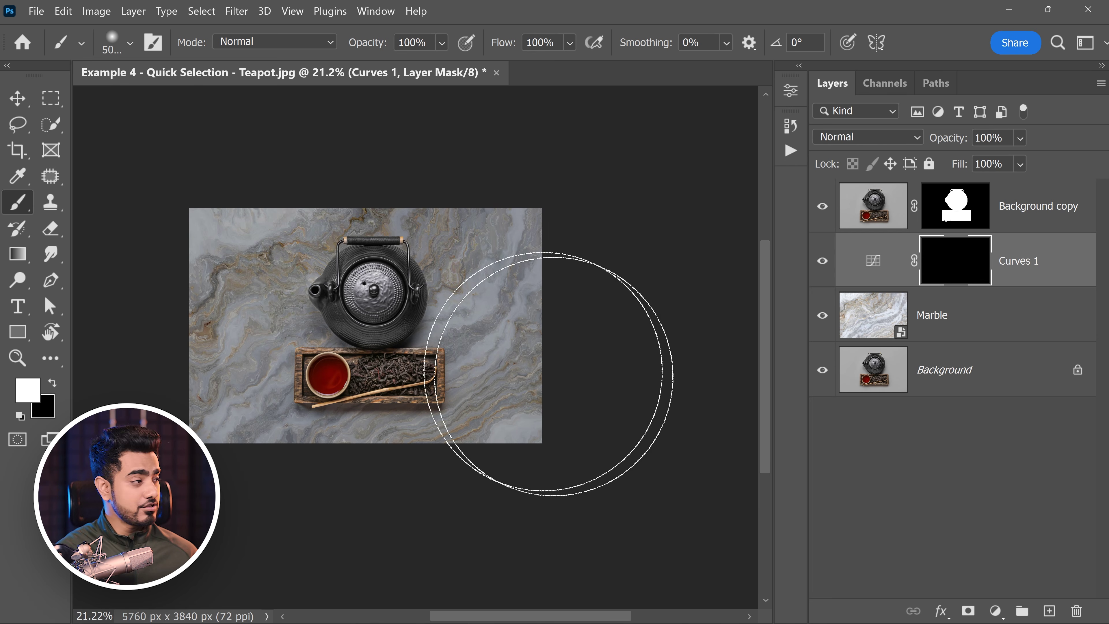
Draw a white-to-black radial gradient on the Curves mask from the canvas's top center toward the lower right, and compare with the adjustment hidden.
{"action": "left_click", "coordinate": [18, 254]}
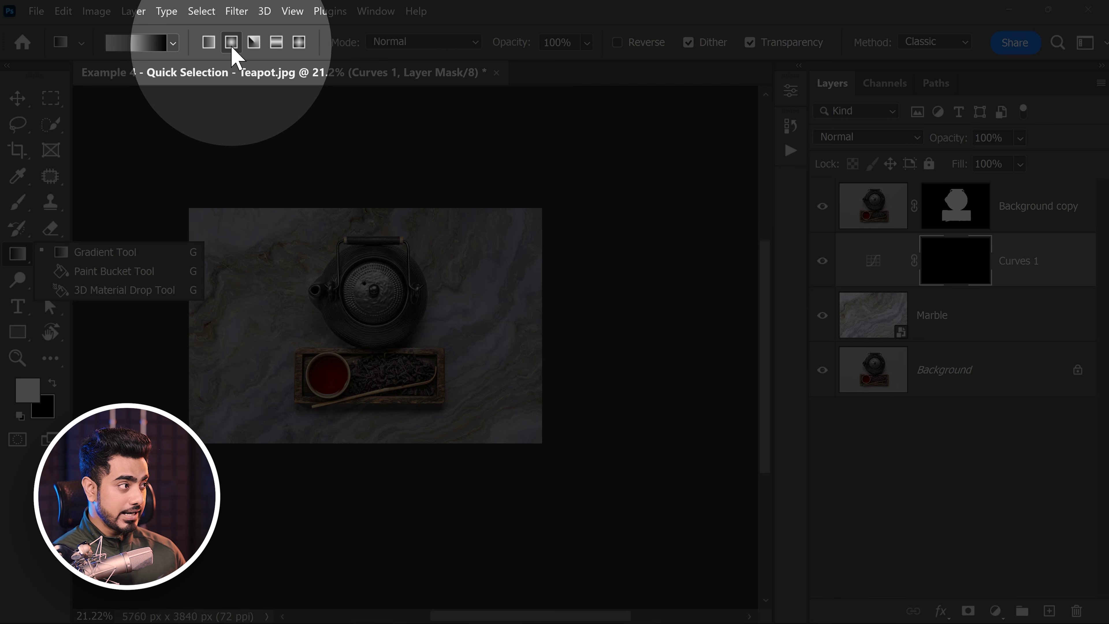
{"action": "left_click", "coordinate": [231, 43]}
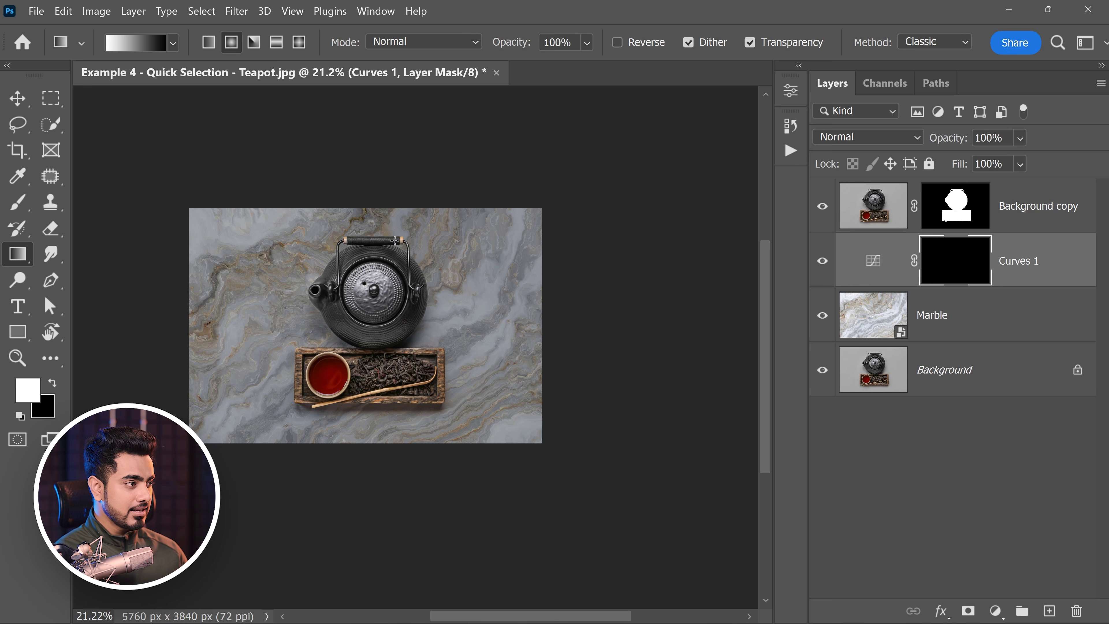
{"action": "left_click_drag", "start_coordinate": [546, 394], "coordinate": [539, 416]}
{"action": "left_click", "coordinate": [960, 268], "text": "alt"}
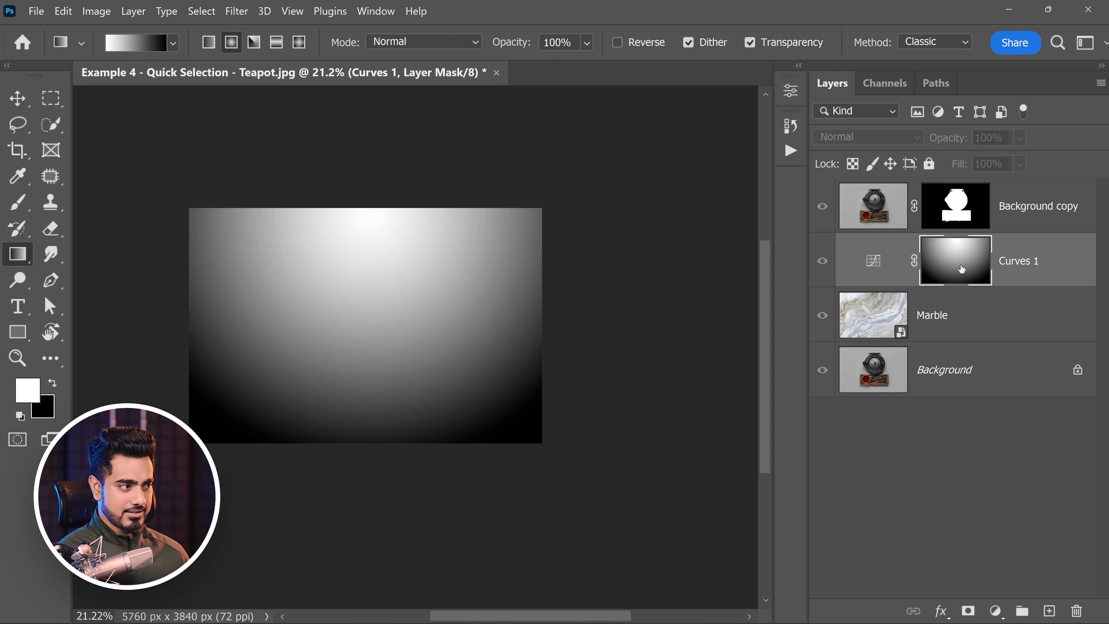
{"action": "left_click", "coordinate": [959, 272], "text": "alt"}
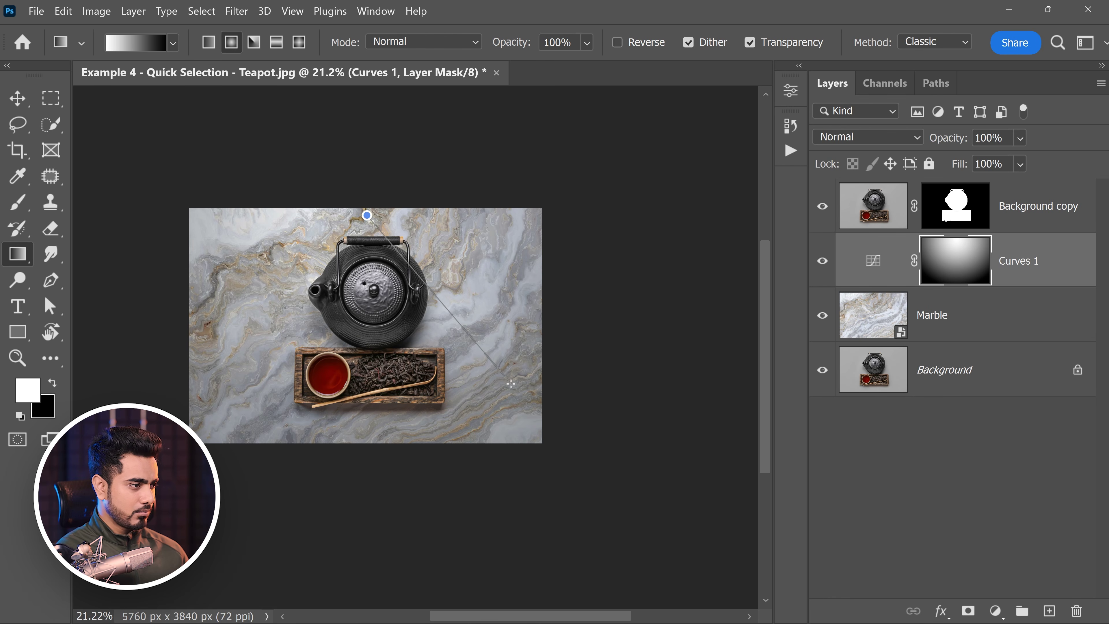
{"action": "left_click_drag", "start_coordinate": [511, 386], "coordinate": [509, 392]}
{"action": "key", "text": "ctrl+0"}
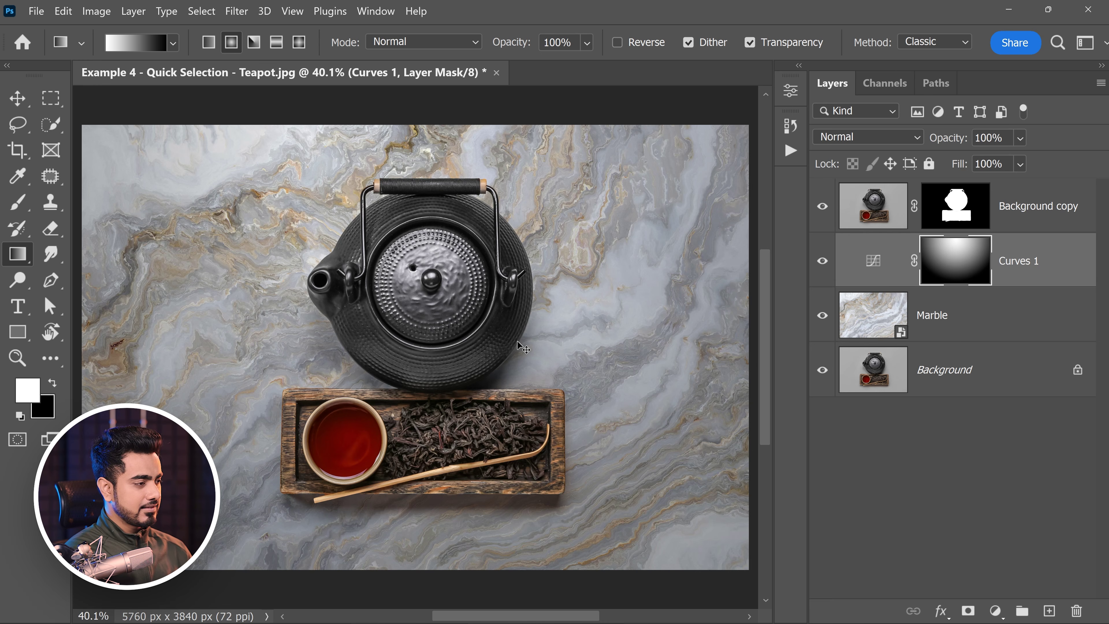
{"action": "left_click", "coordinate": [822, 262]}
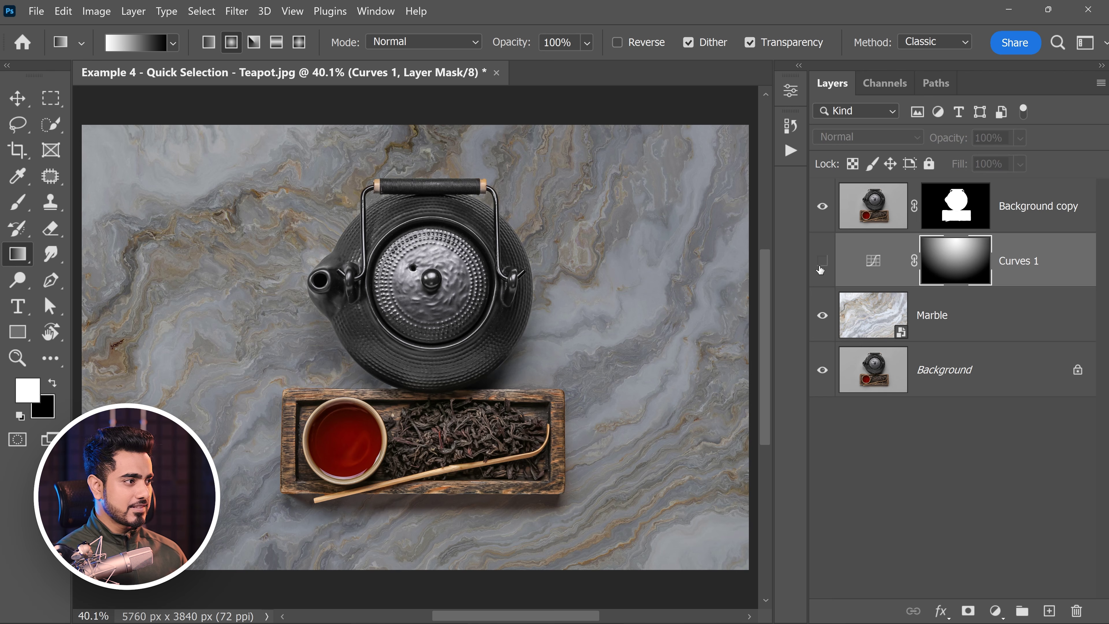
{"action": "left_click", "coordinate": [822, 261]}
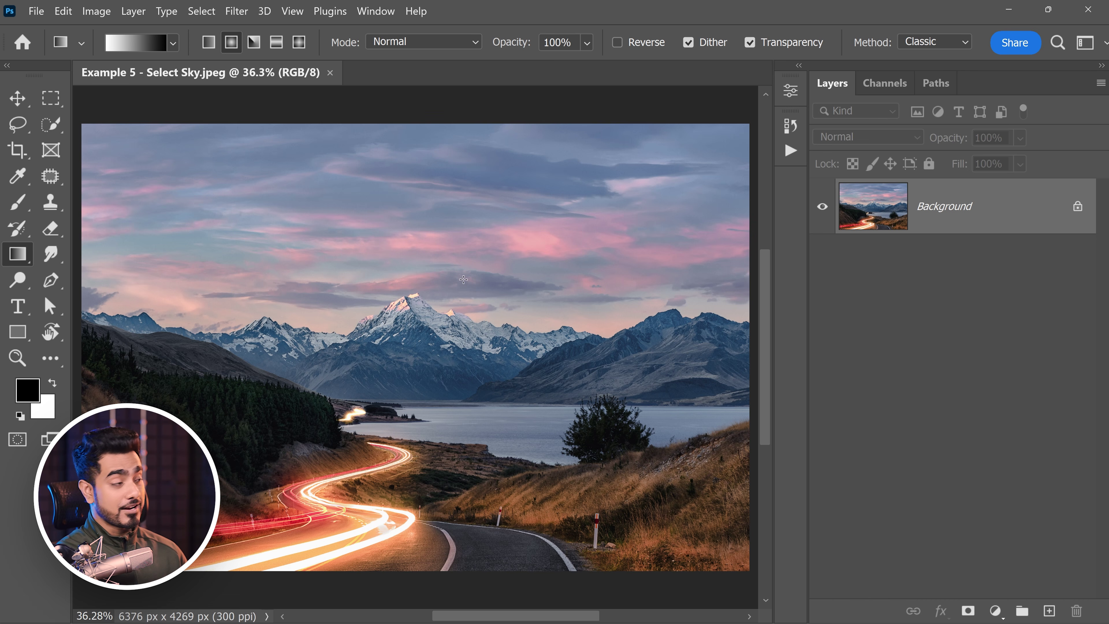
Select the sky in Example 5 - Select Sky.jpeg and add a Curves adjustment layer masked to that selection.
{"action": "left_click", "coordinate": [202, 11]}
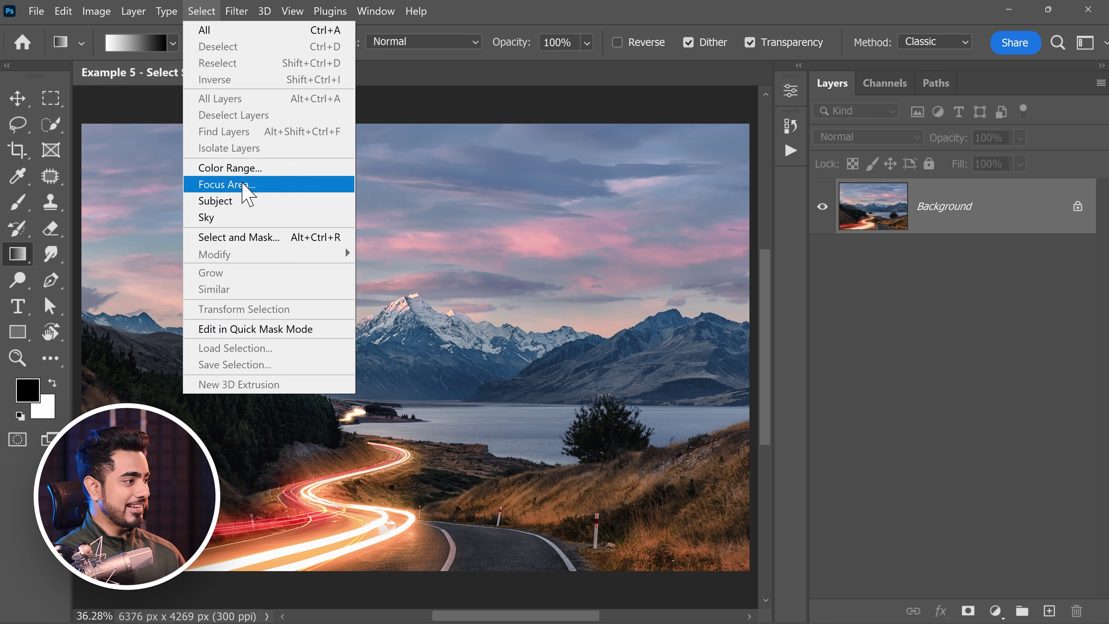
{"action": "left_click", "coordinate": [225, 217]}
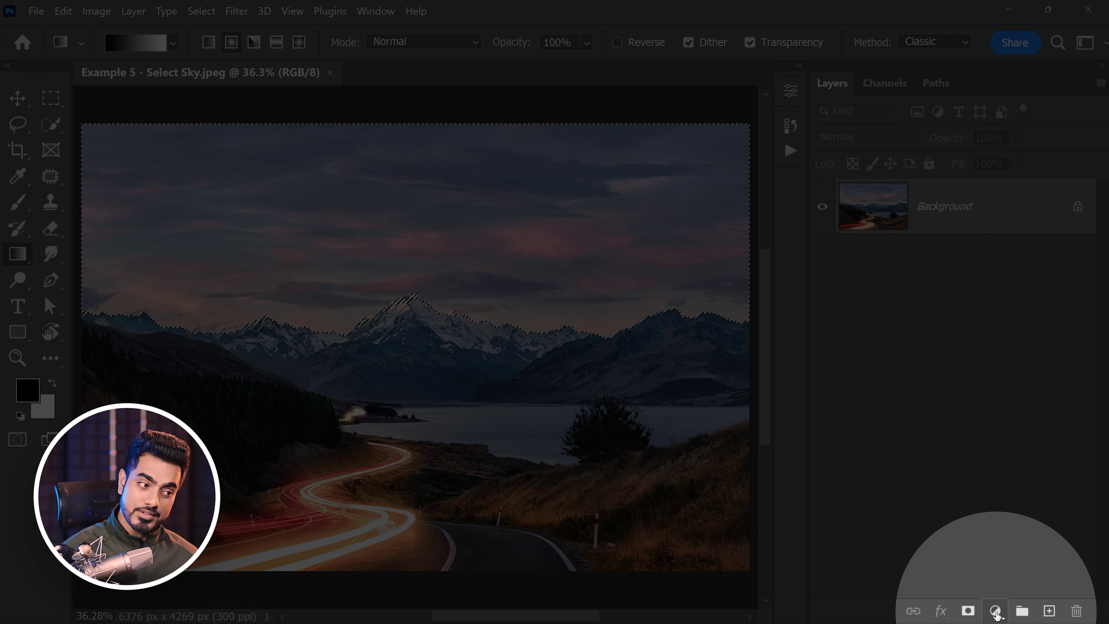
{"action": "left_click", "coordinate": [995, 612]}
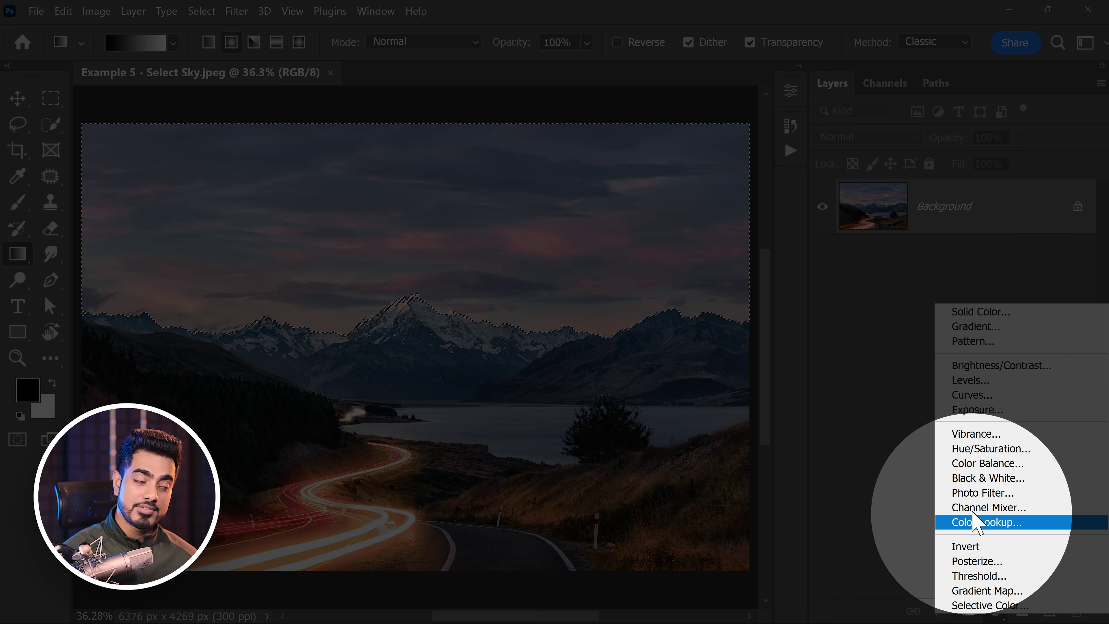
{"action": "left_click", "coordinate": [973, 398]}
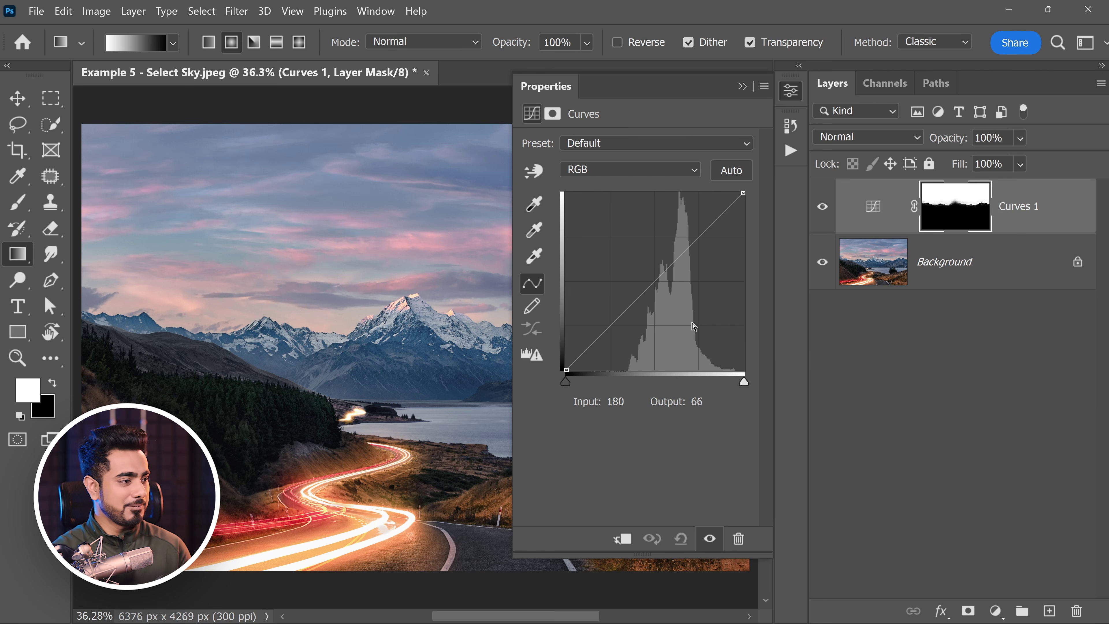
Brighten the tones of the pink clouds by raising the curve with the on-image adjustment tool.
{"action": "left_click_drag", "start_coordinate": [461, 239], "coordinate": [390, 258]}
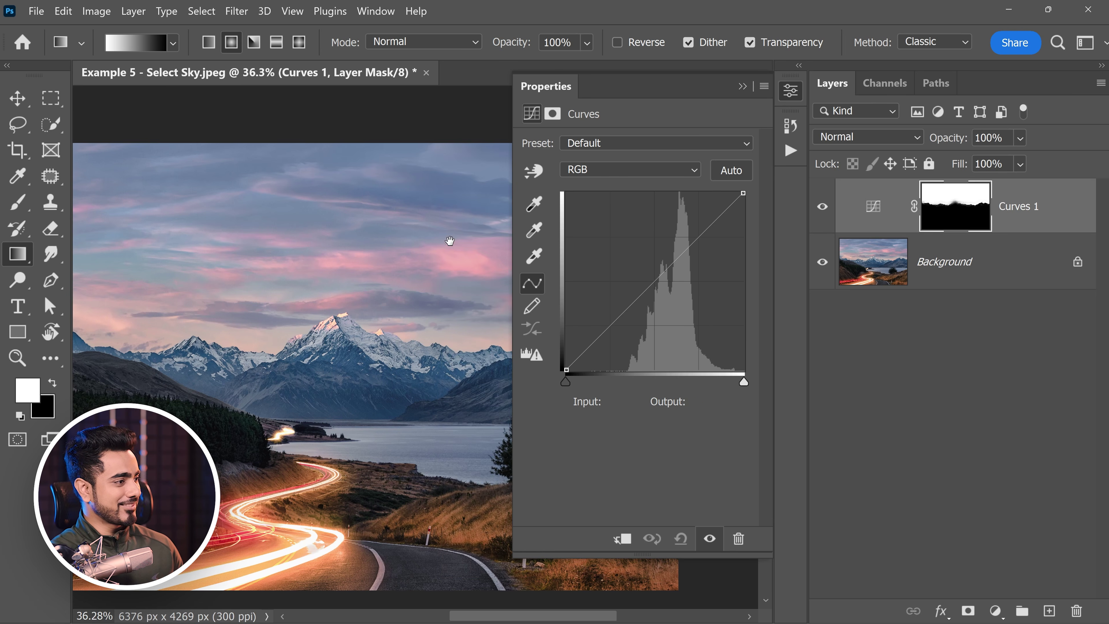
{"action": "left_click_drag", "start_coordinate": [487, 263], "coordinate": [441, 326]}
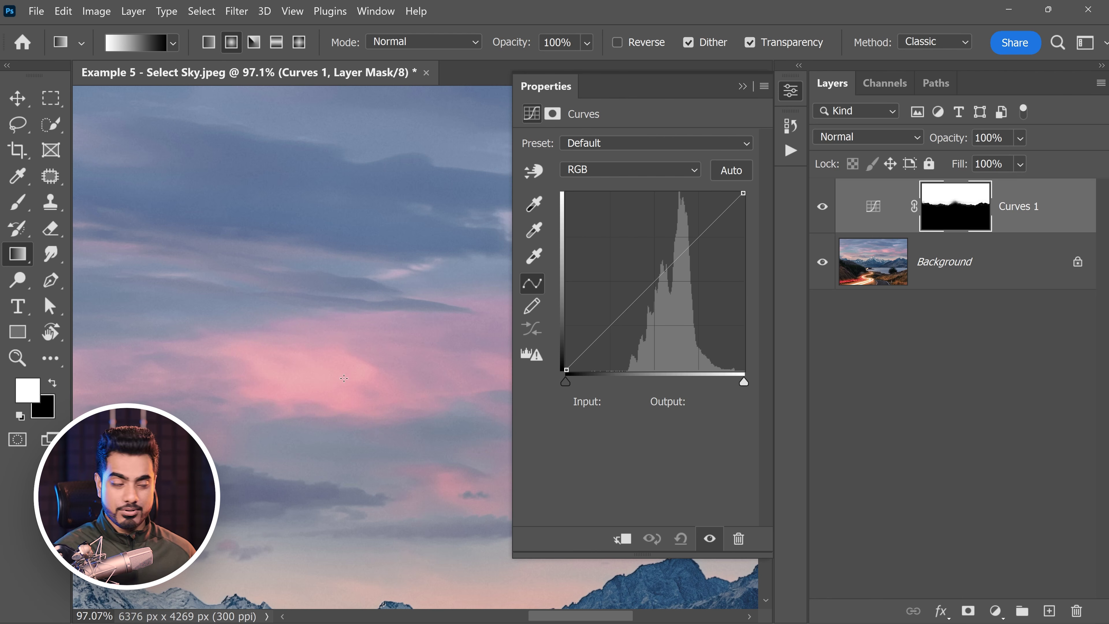
{"action": "left_click", "coordinate": [536, 175]}
{"action": "left_click_drag", "start_coordinate": [328, 372], "coordinate": [319, 344]}
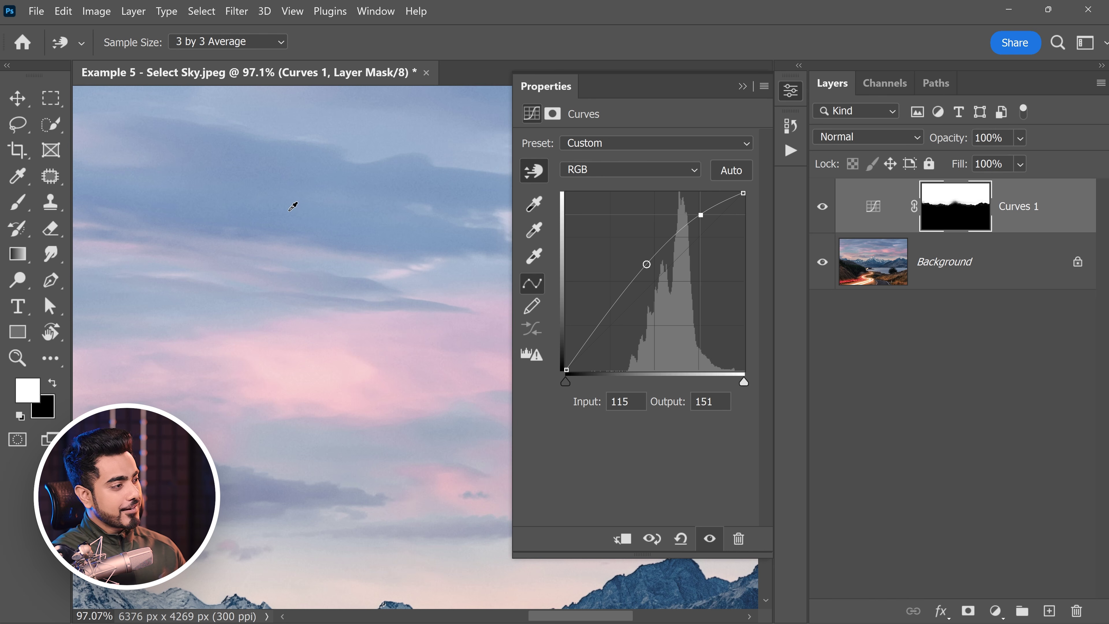
Darken the blue clouds by lowering the curve with the on-image adjustment tool, and compare with the Curves layer hidden.
{"action": "left_click_drag", "start_coordinate": [290, 211], "coordinate": [295, 249]}
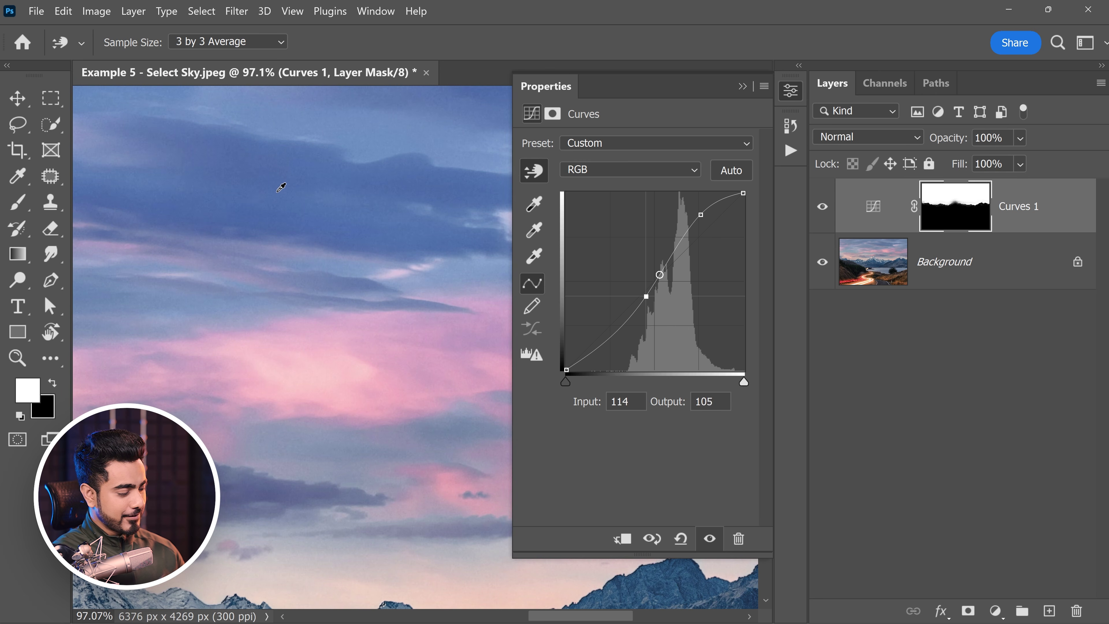
{"action": "key", "text": "ctrl+0"}
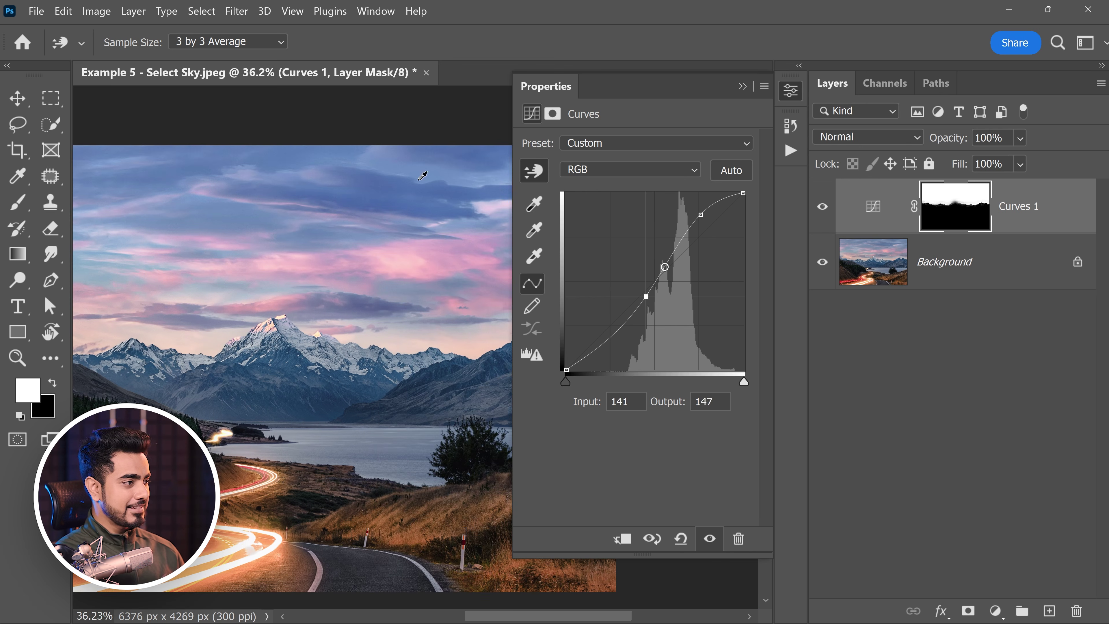
{"action": "left_click", "coordinate": [742, 87]}
{"action": "key", "text": "ctrl+0"}
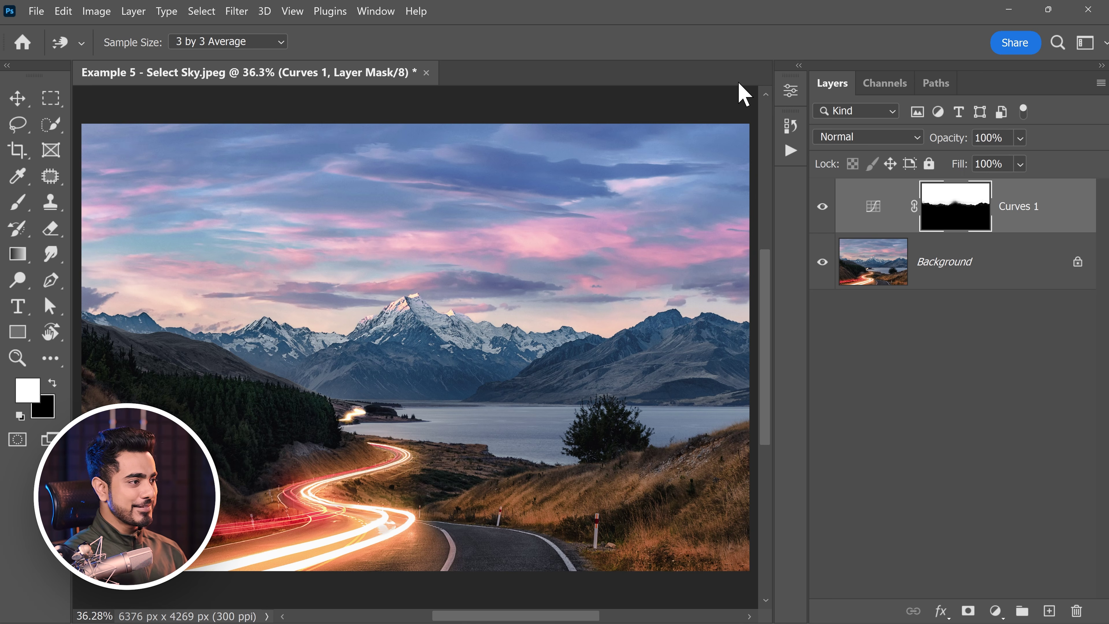
{"action": "left_click", "coordinate": [822, 206]}
{"action": "left_click", "coordinate": [816, 214]}
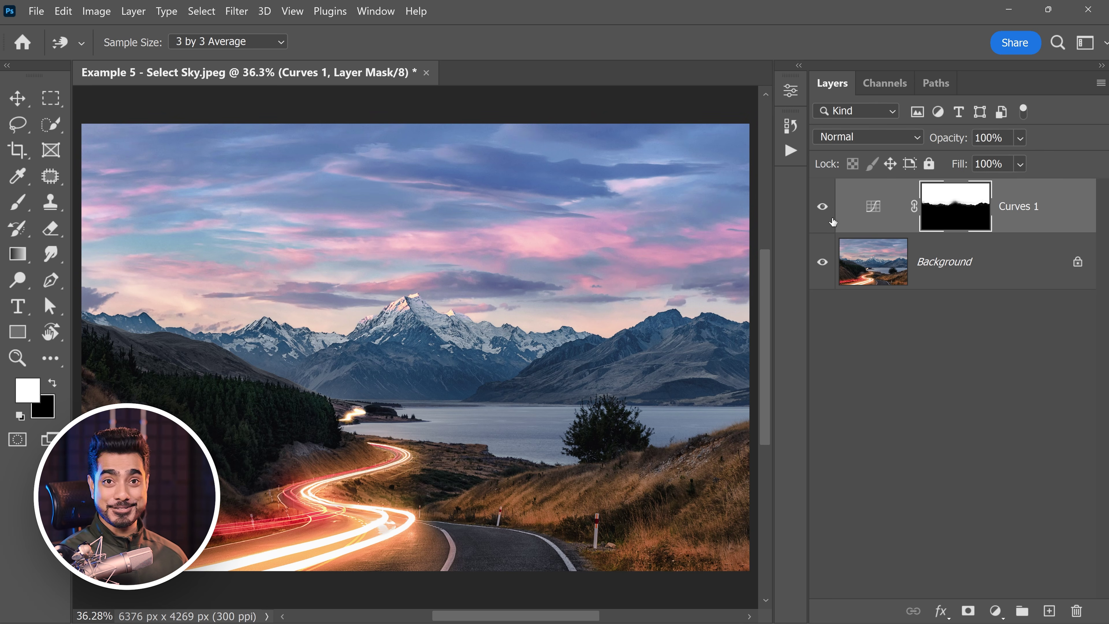
Fine-tune the sky's Curves adjustment by setting the highlight point to input 199, output 218, and lowering the shadow point slightly.
{"action": "double_click", "coordinate": [871, 210]}
{"action": "left_click_drag", "start_coordinate": [477, 283], "coordinate": [418, 279]}
{"action": "left_click", "coordinate": [704, 219]}
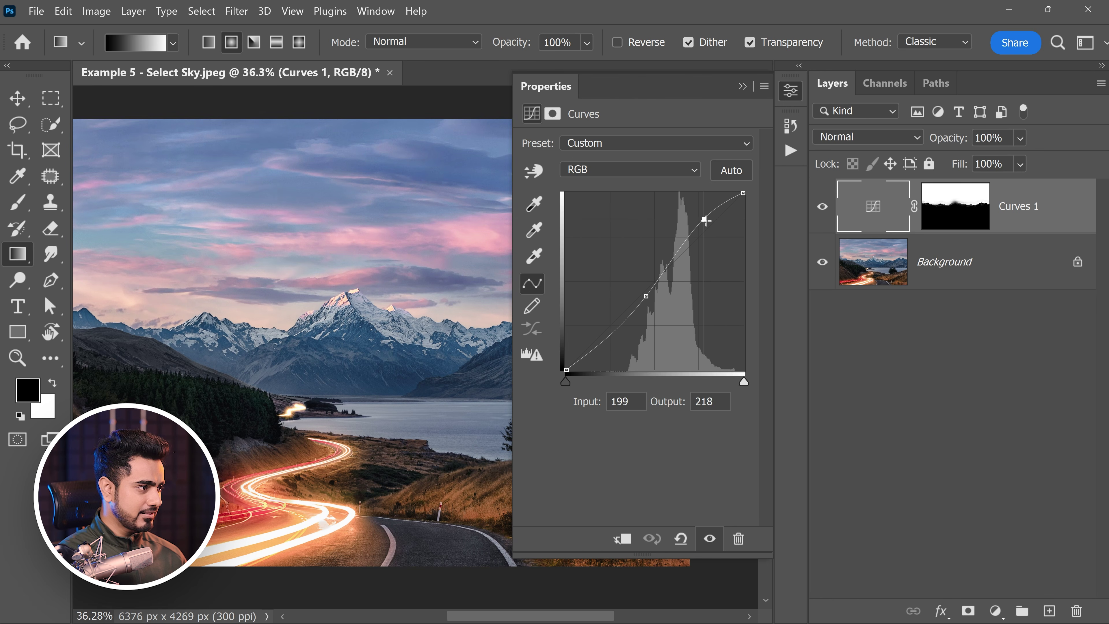
{"action": "left_click_drag", "start_coordinate": [647, 299], "coordinate": [653, 309]}
{"action": "left_click", "coordinate": [743, 87]}
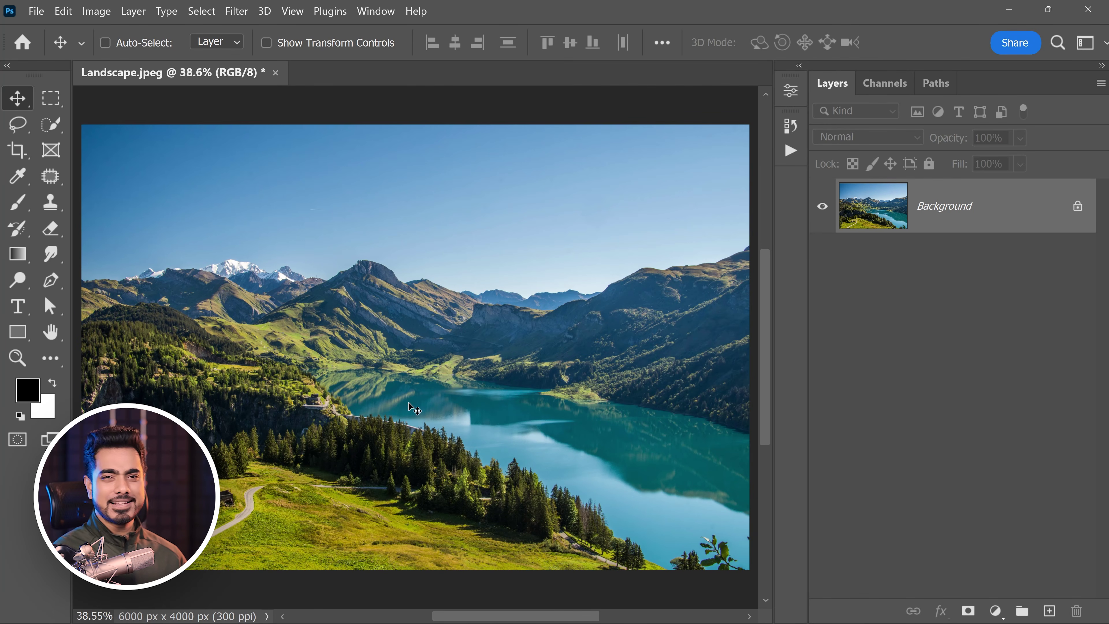
Place Subject.jpg from the Samples folder as a new layer over the image in Landscape.jpeg.
{"action": "left_click", "coordinate": [143, 619]}
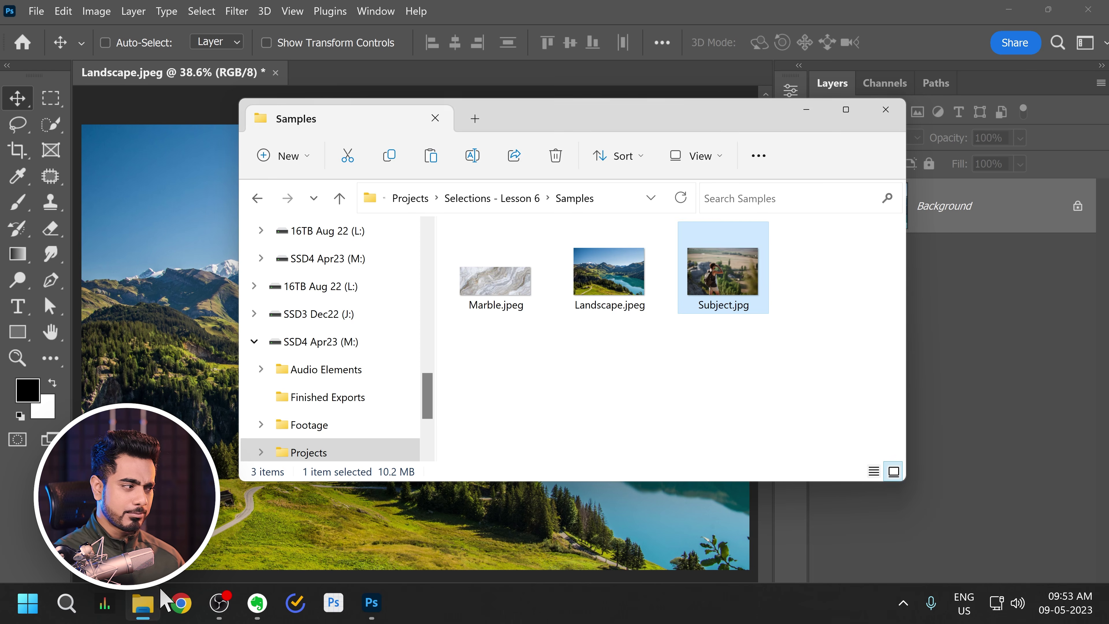
{"action": "left_click_drag", "start_coordinate": [747, 282], "coordinate": [435, 550]}
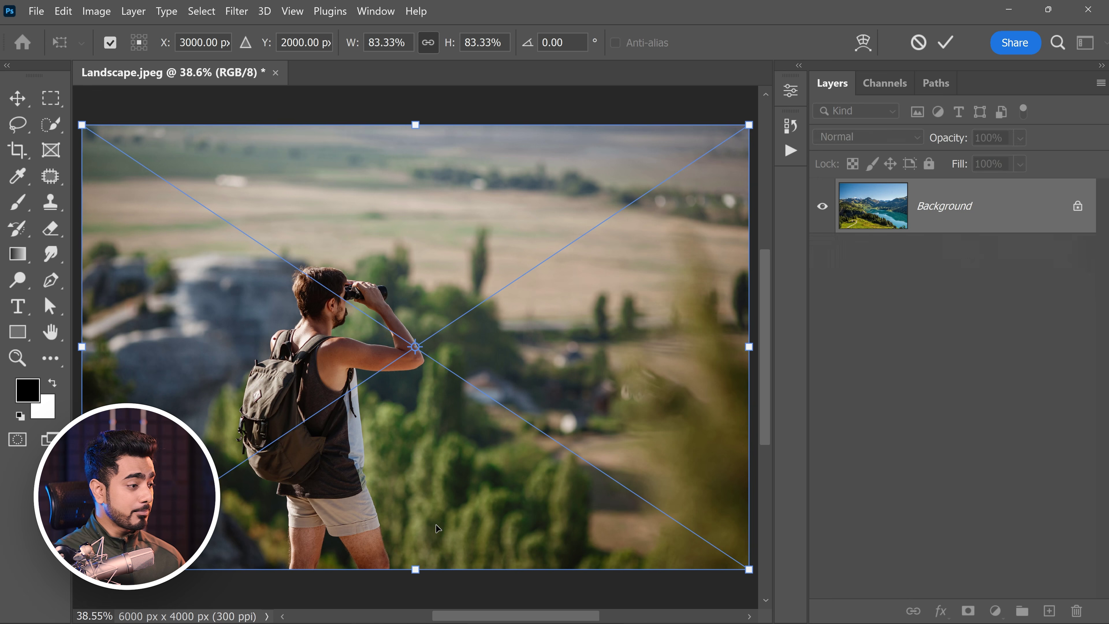
{"action": "key", "text": "Return"}
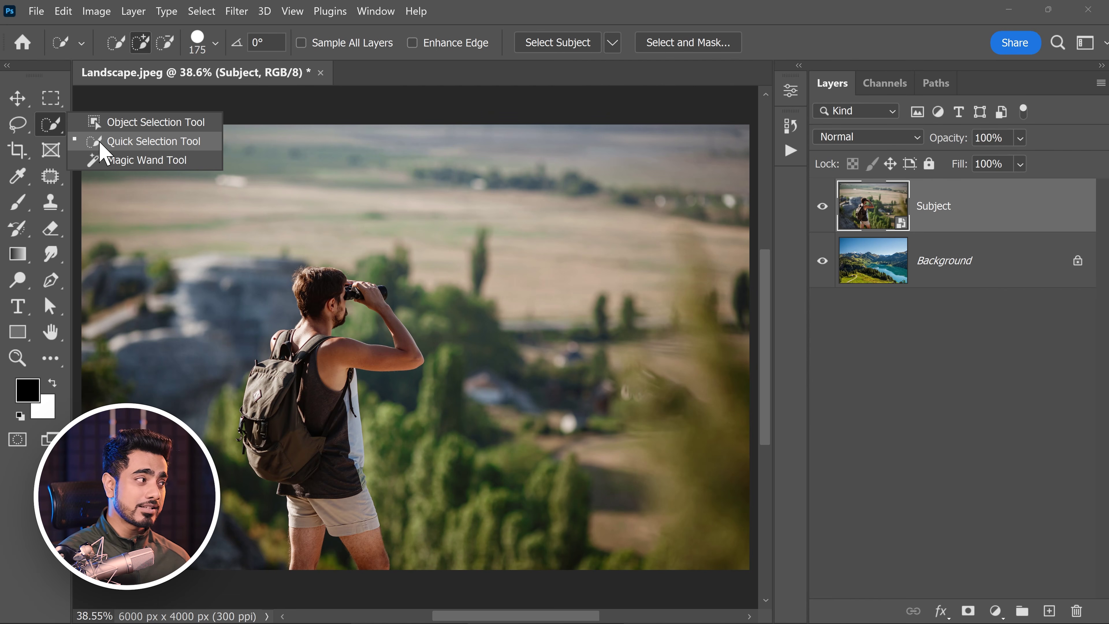
Select the man on the Subject layer with Select Subject, and turn the selection into a layer mask.
{"action": "left_click", "coordinate": [103, 143]}
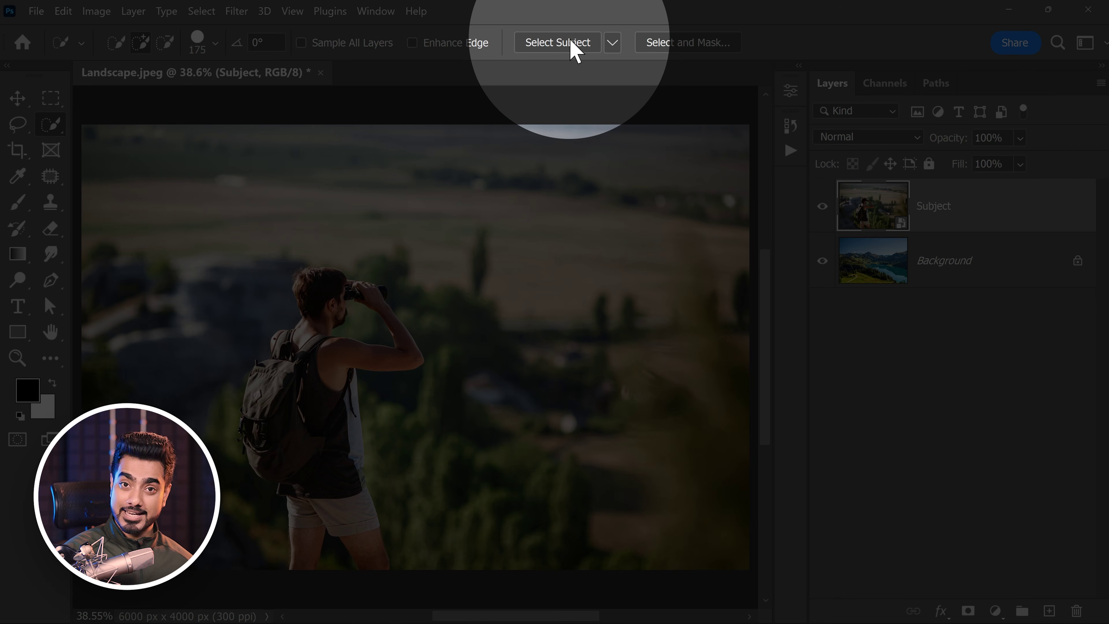
{"action": "left_click", "coordinate": [561, 47]}
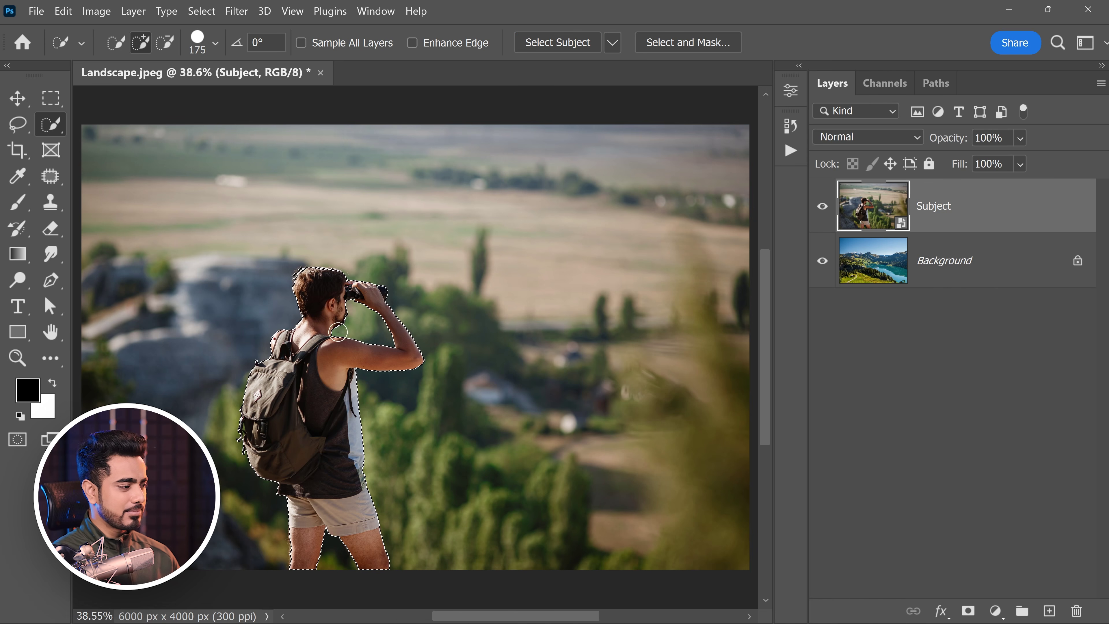
{"action": "left_click_drag", "start_coordinate": [237, 432], "coordinate": [288, 419]}
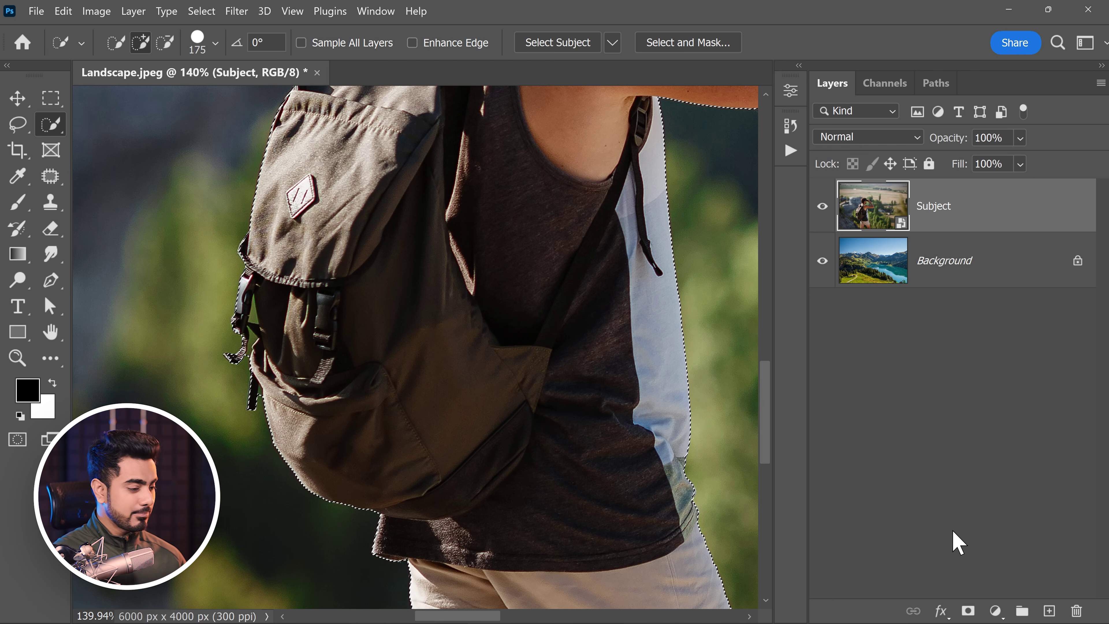
{"action": "left_click", "coordinate": [968, 611]}
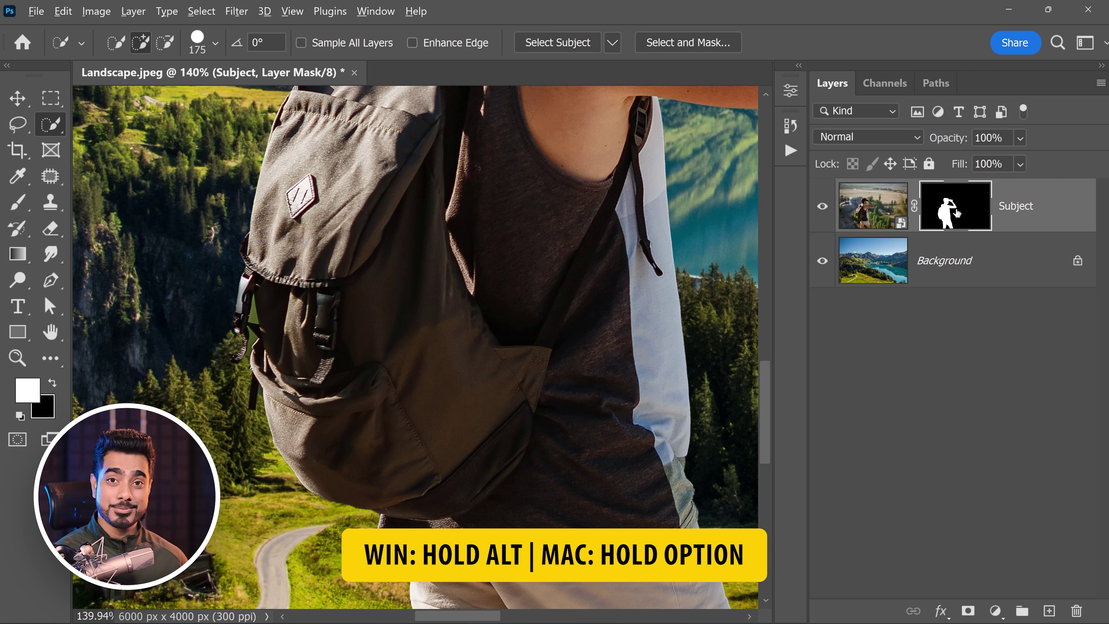
Examine the Subject layer's mask on its own along the backpack's edges, and undo the mask and selection.
{"action": "left_click", "coordinate": [959, 213], "text": "alt"}
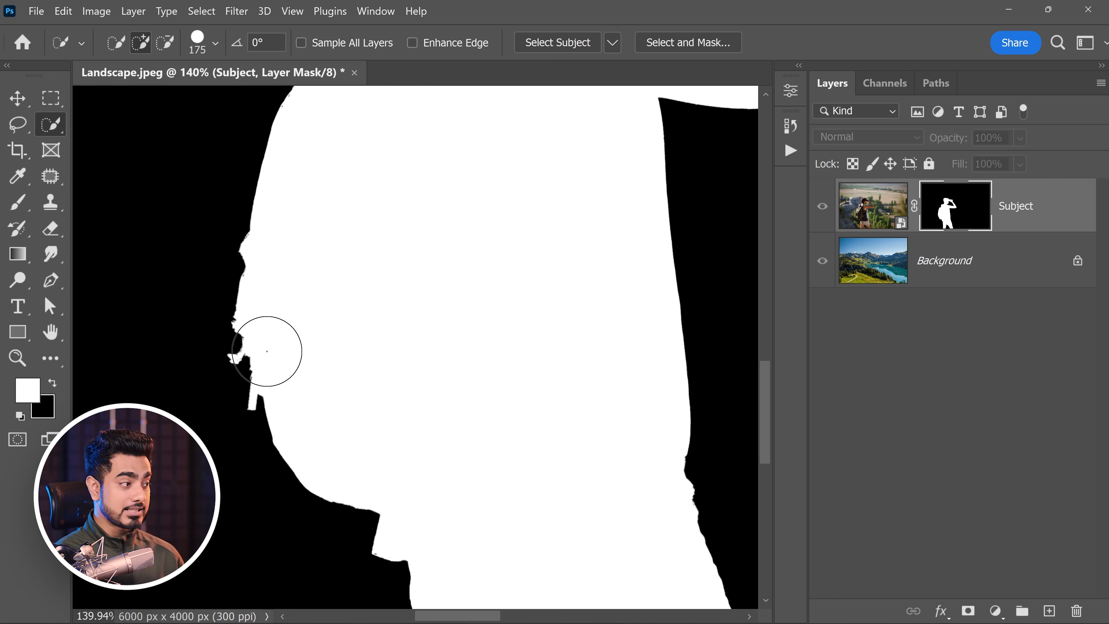
{"action": "left_click_drag", "start_coordinate": [249, 360], "coordinate": [288, 349]}
{"action": "left_click_drag", "start_coordinate": [294, 305], "coordinate": [288, 122]}
{"action": "left_click_drag", "start_coordinate": [437, 297], "coordinate": [166, 300]}
{"action": "left_click_drag", "start_coordinate": [415, 223], "coordinate": [438, 443]}
{"action": "left_click_drag", "start_coordinate": [444, 236], "coordinate": [426, 278]}
{"action": "left_click_drag", "start_coordinate": [554, 270], "coordinate": [667, 332]}
{"action": "left_click_drag", "start_coordinate": [475, 350], "coordinate": [719, 304]}
{"action": "left_click_drag", "start_coordinate": [302, 391], "coordinate": [457, 347]}
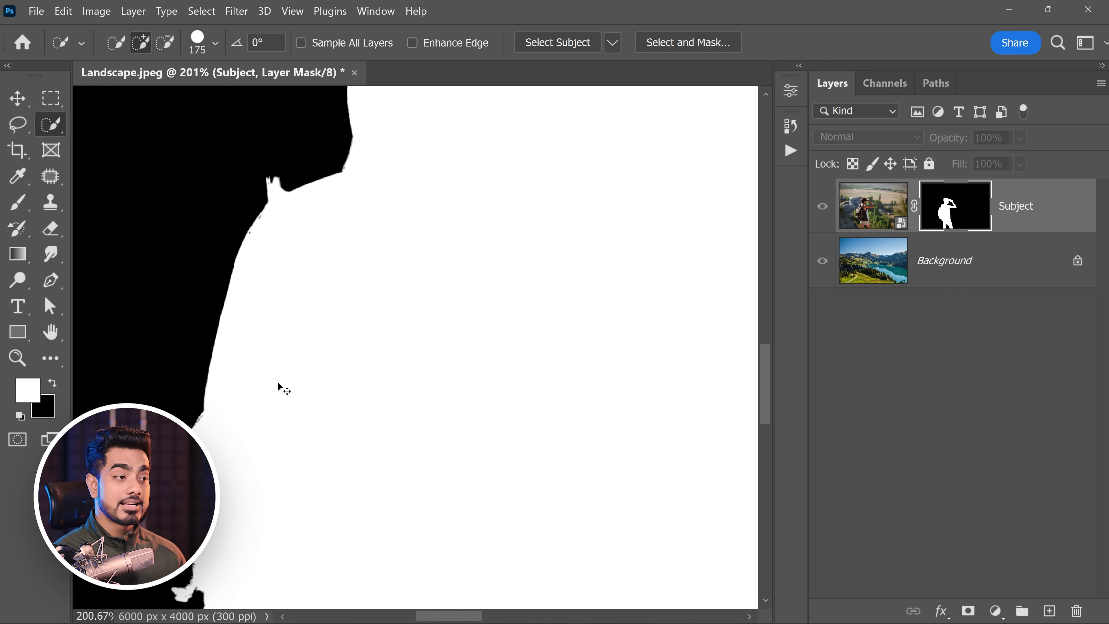
{"action": "key", "text": "ctrl+z"}
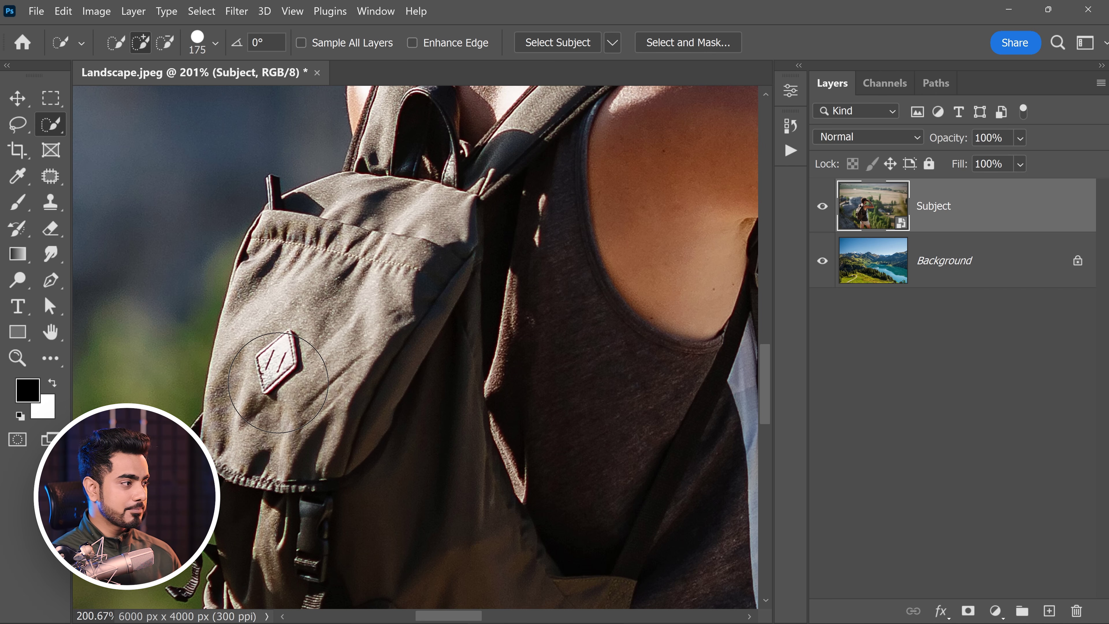
{"action": "key", "text": "ctrl+0"}
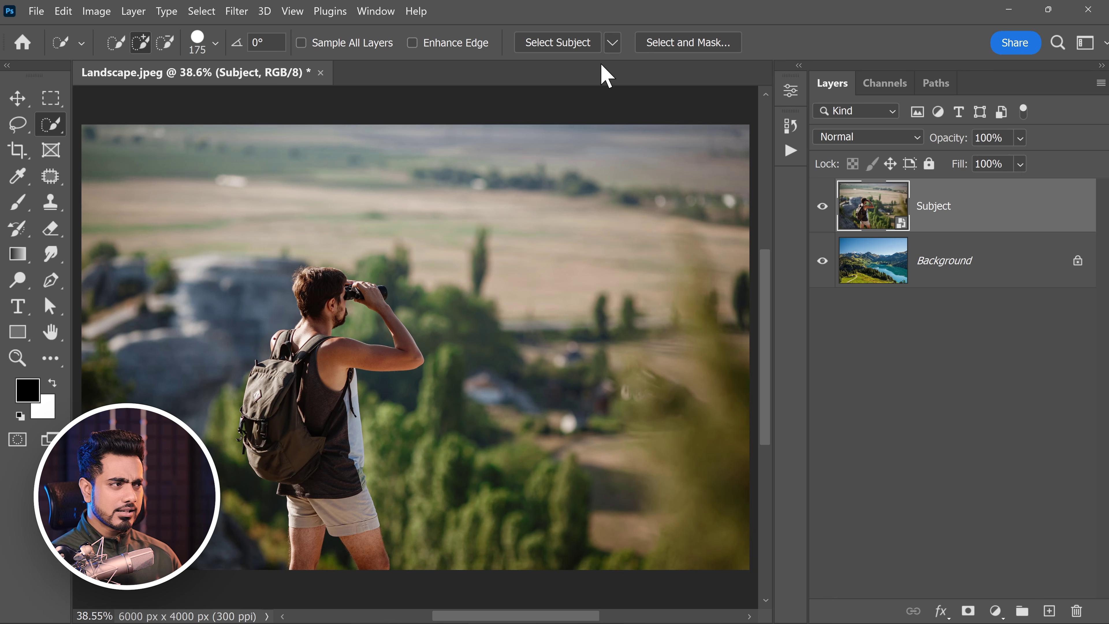
Set Select Subject to process with the Cloud (Detailed results) option.
{"action": "left_click", "coordinate": [612, 43]}
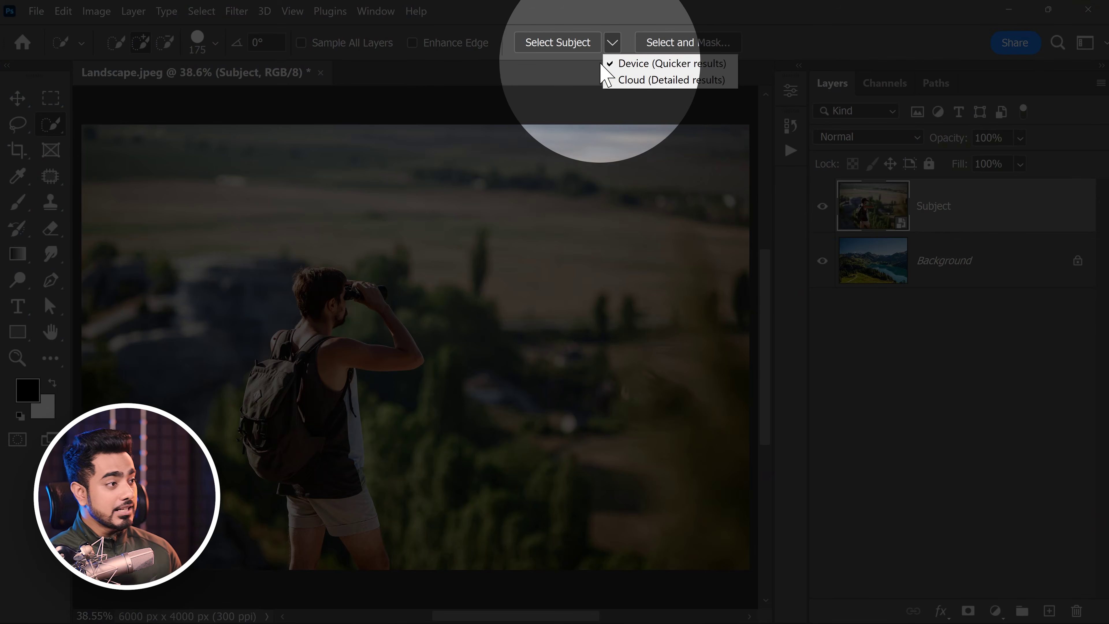
{"action": "left_click", "coordinate": [635, 81]}
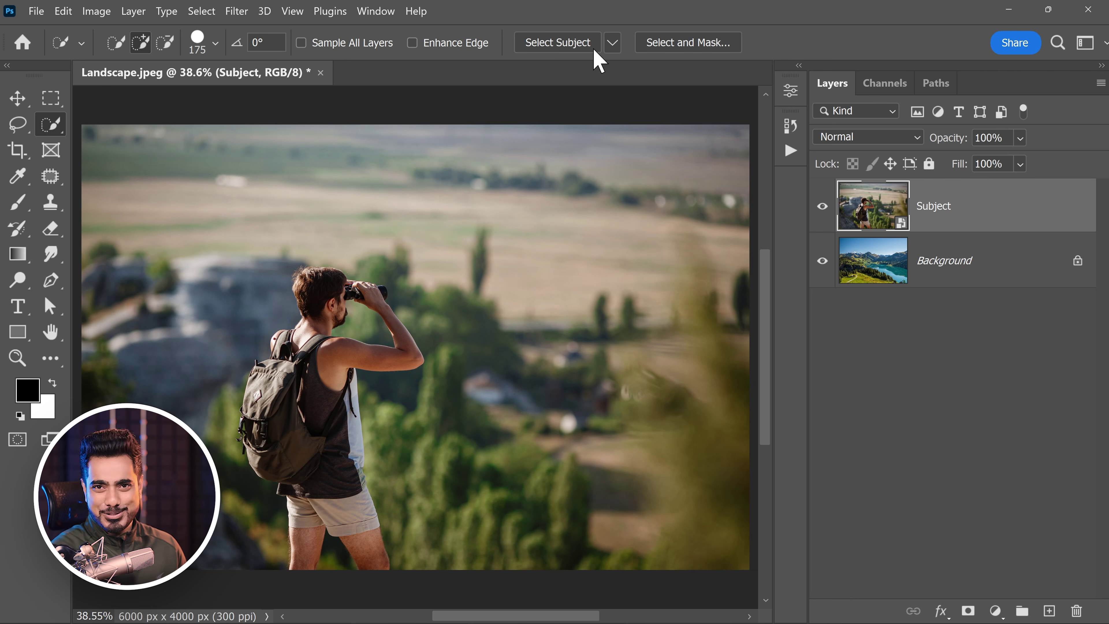
{"action": "left_click", "coordinate": [613, 46]}
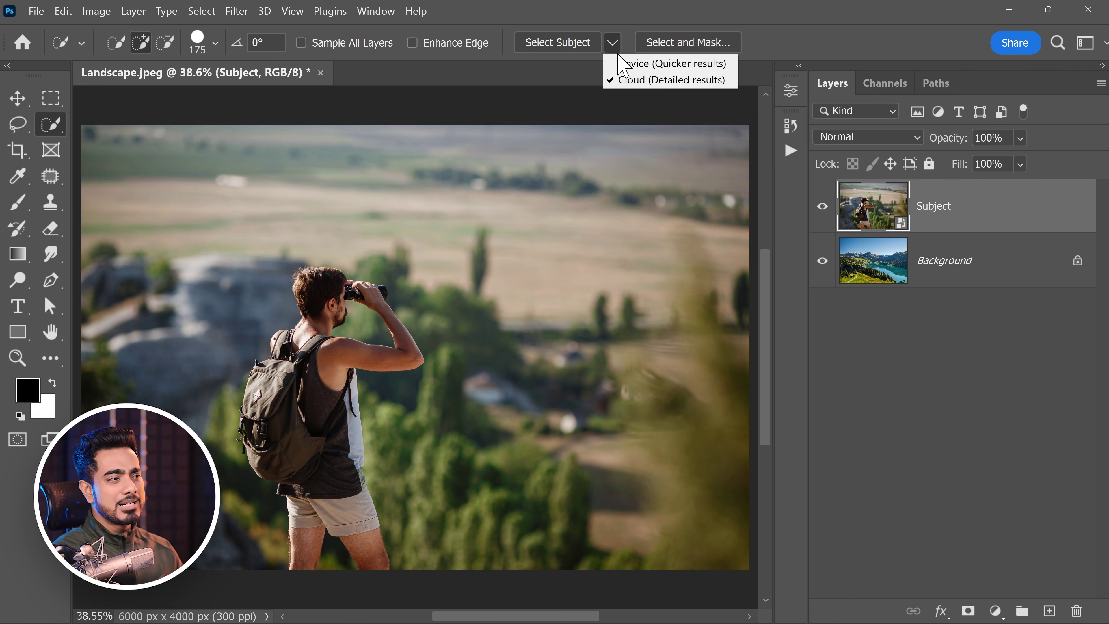
{"action": "left_click", "coordinate": [655, 83]}
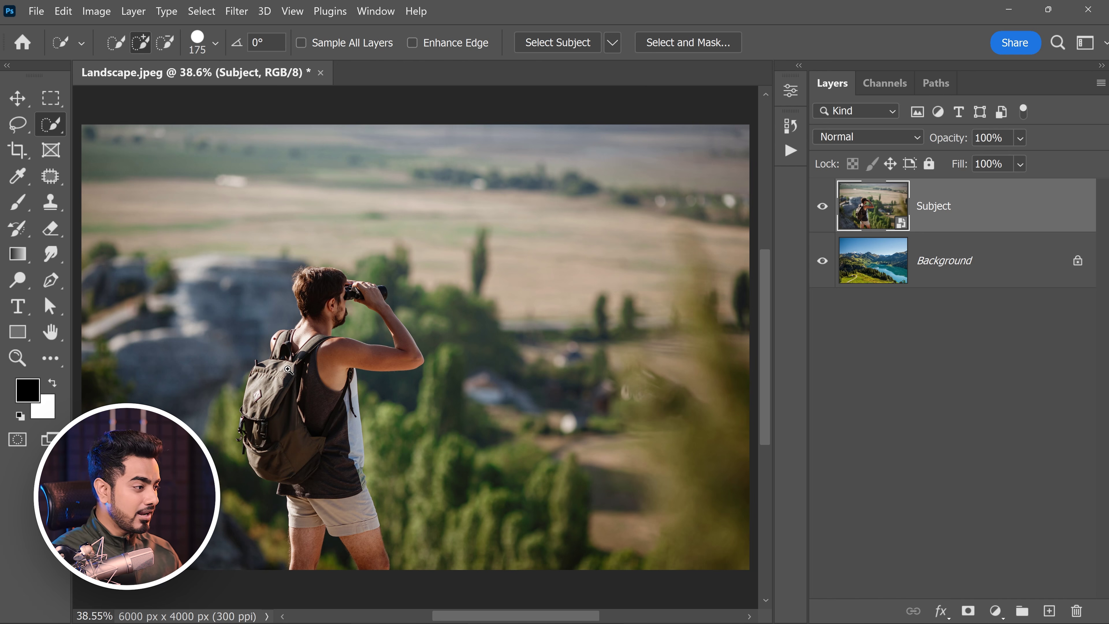
Select the man with cloud-processed Select Subject and add a layer mask to the Subject layer from the selection.
{"action": "left_click_drag", "start_coordinate": [289, 370], "coordinate": [308, 370]}
{"action": "left_click_drag", "start_coordinate": [307, 369], "coordinate": [316, 302]}
{"action": "left_click", "coordinate": [541, 35]}
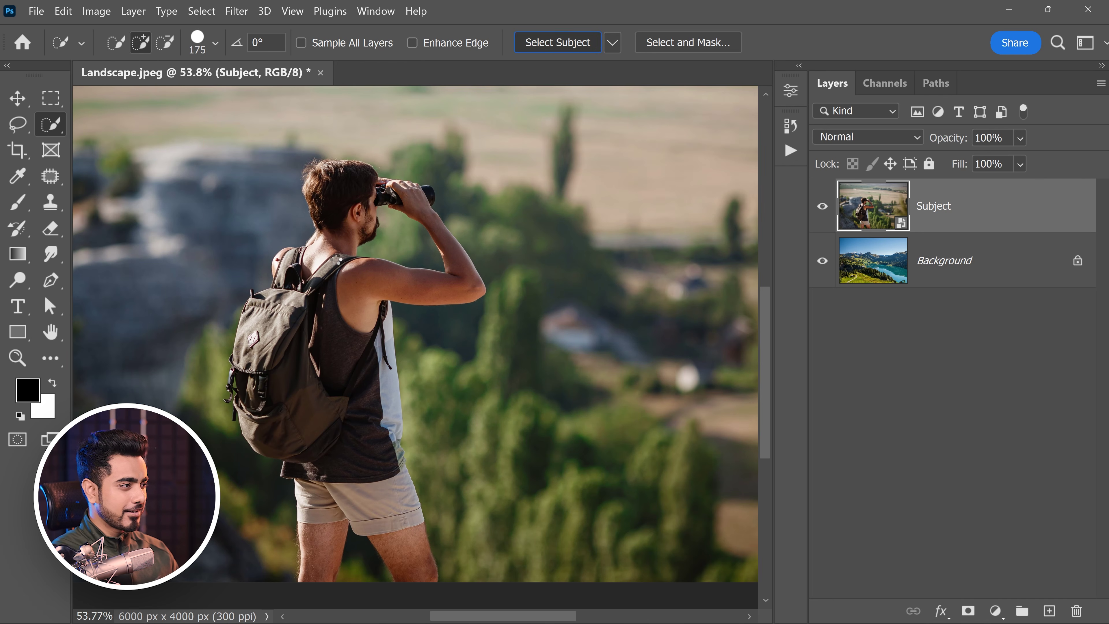
{"action": "left_click", "coordinate": [968, 610]}
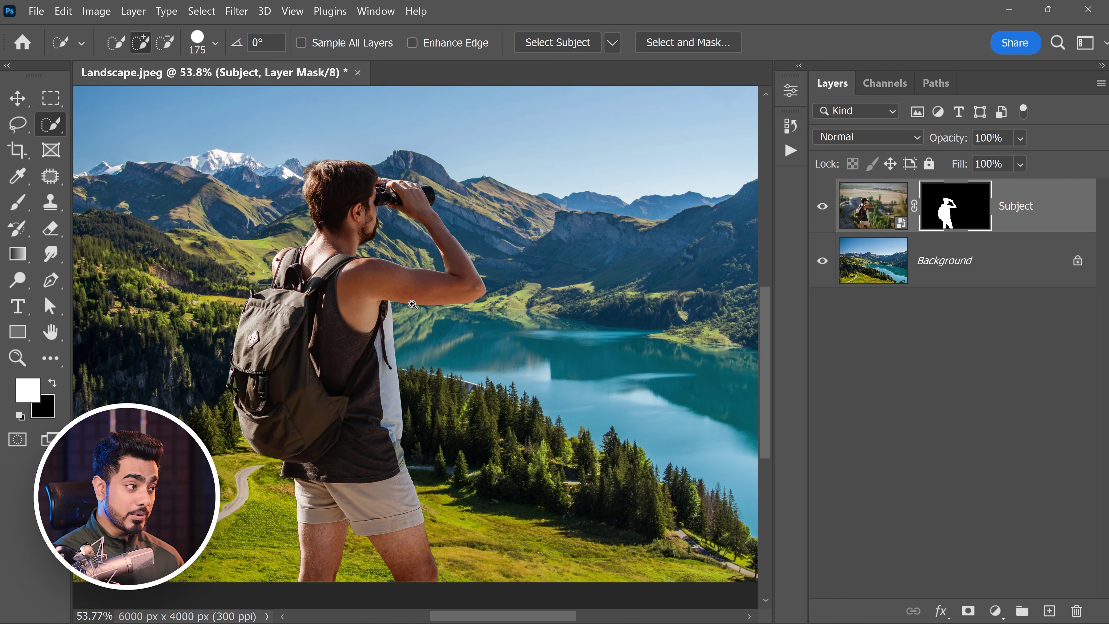
Examine the new mask on its own around the man's arm and backpack edges, and return to the composite view.
{"action": "left_click_drag", "start_coordinate": [400, 303], "coordinate": [436, 303]}
{"action": "left_click", "coordinate": [946, 207], "text": "alt"}
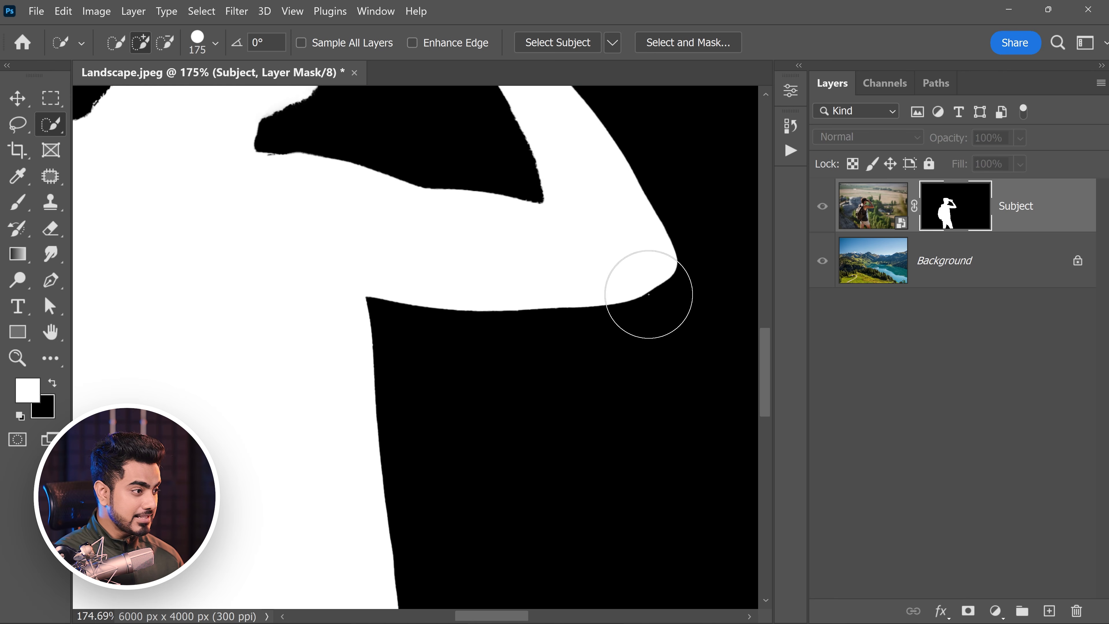
{"action": "left_click_drag", "start_coordinate": [518, 329], "coordinate": [525, 328]}
{"action": "left_click_drag", "start_coordinate": [511, 348], "coordinate": [578, 214]}
{"action": "left_click_drag", "start_coordinate": [358, 406], "coordinate": [641, 89]}
{"action": "left_click_drag", "start_coordinate": [325, 408], "coordinate": [520, 359]}
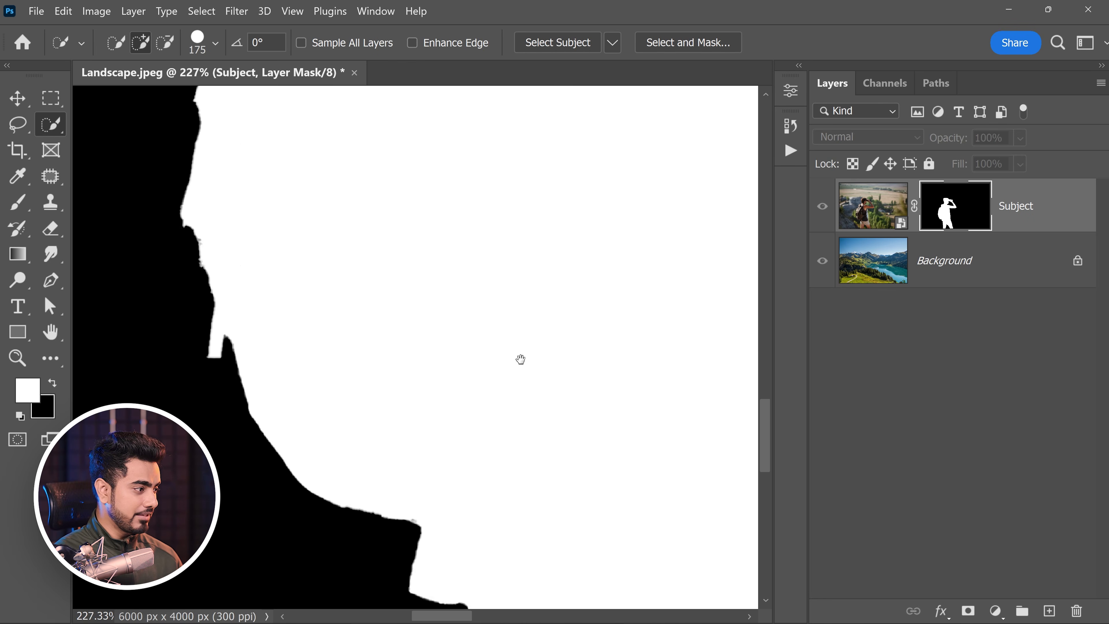
{"action": "left_click_drag", "start_coordinate": [416, 332], "coordinate": [410, 436]}
{"action": "left_click_drag", "start_coordinate": [453, 365], "coordinate": [436, 363]}
{"action": "left_click_drag", "start_coordinate": [531, 350], "coordinate": [408, 362]}
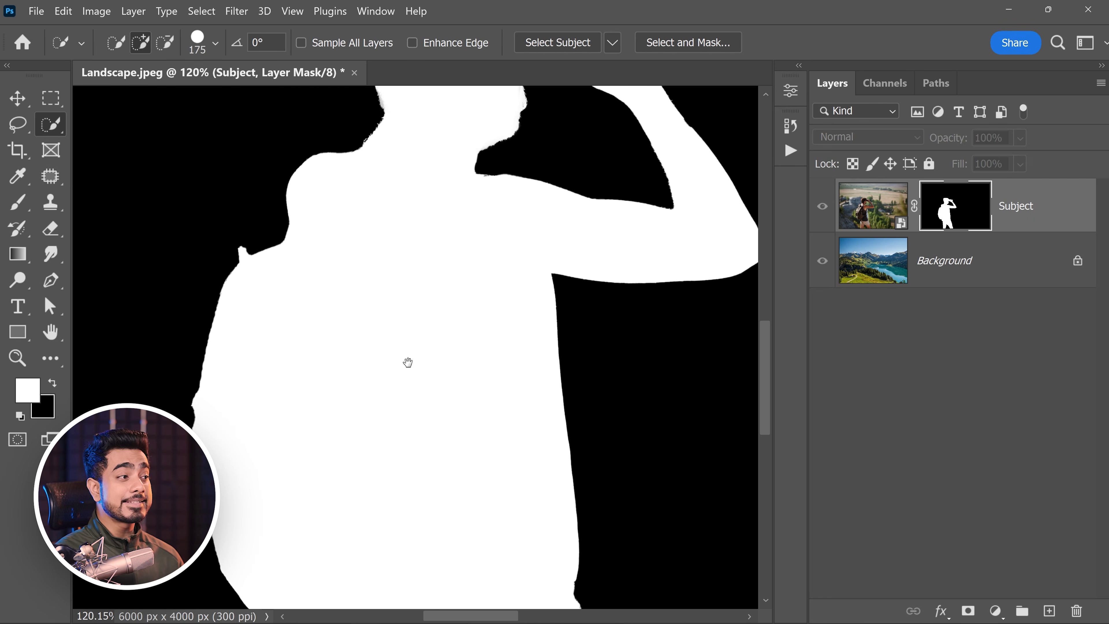
{"action": "left_click_drag", "start_coordinate": [531, 336], "coordinate": [517, 341]}
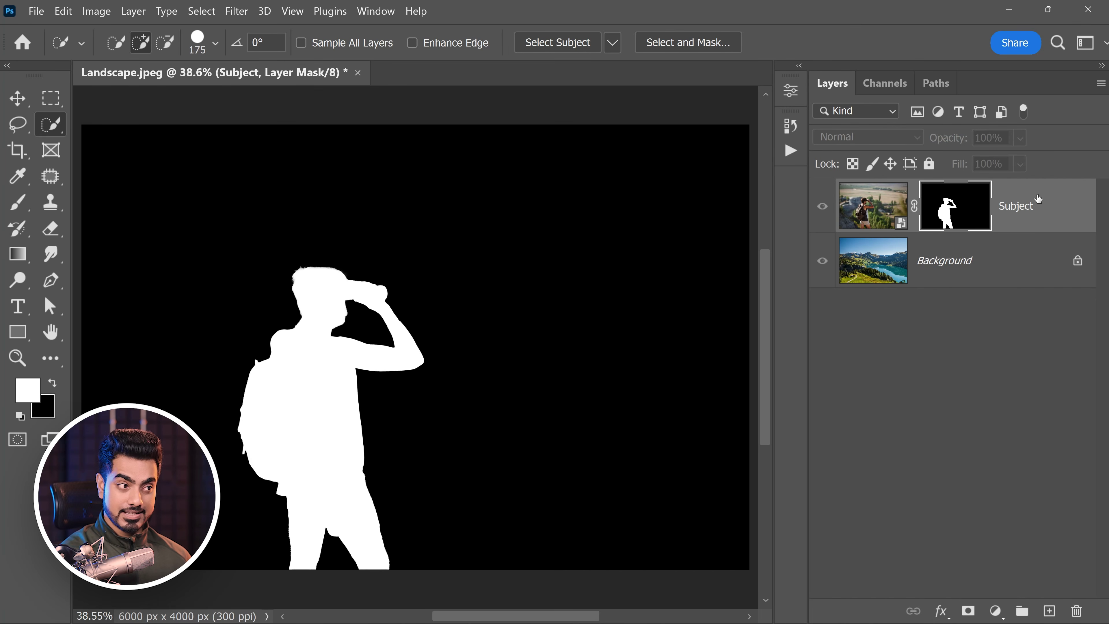
{"action": "left_click", "coordinate": [878, 208]}
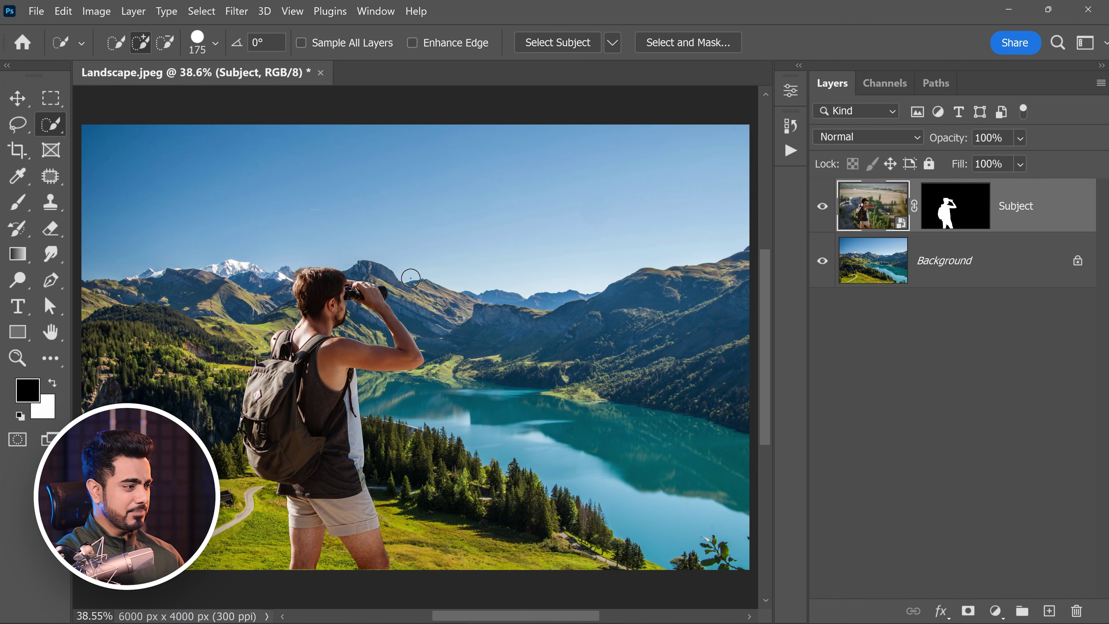
Flip the masked Subject layer horizontally with Free Transform to match the landscape's light direction.
{"action": "scroll", "coordinate": [362, 338], "scroll_direction": "down", "scroll_amount": 1}
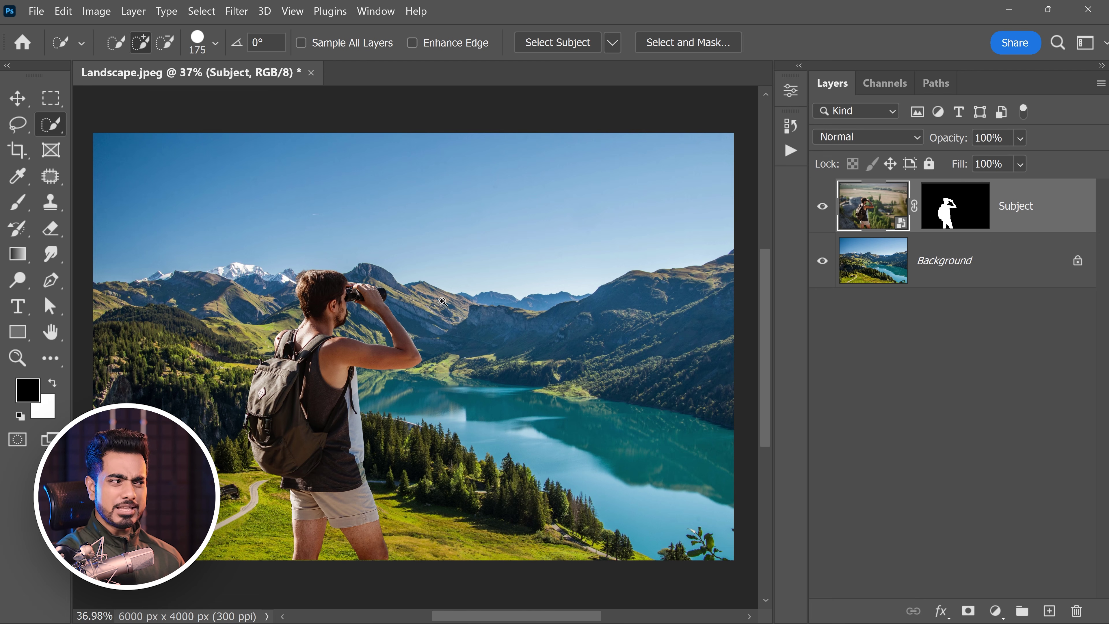
{"action": "scroll", "coordinate": [443, 301], "scroll_direction": "up", "scroll_amount": 5}
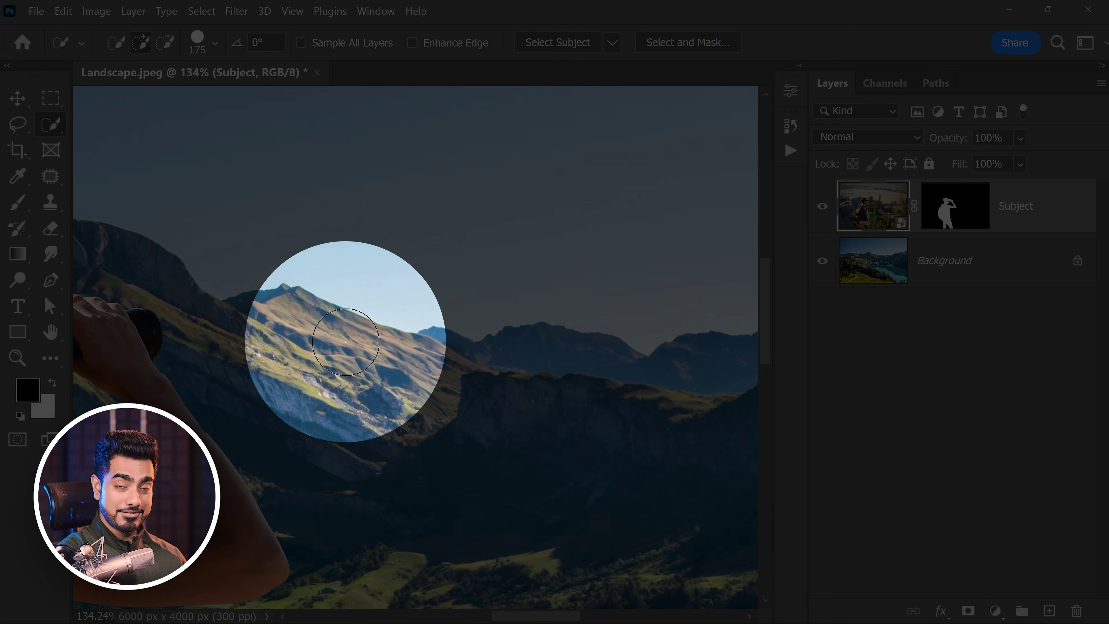
{"action": "scroll", "coordinate": [377, 382], "scroll_direction": "down", "scroll_amount": 5}
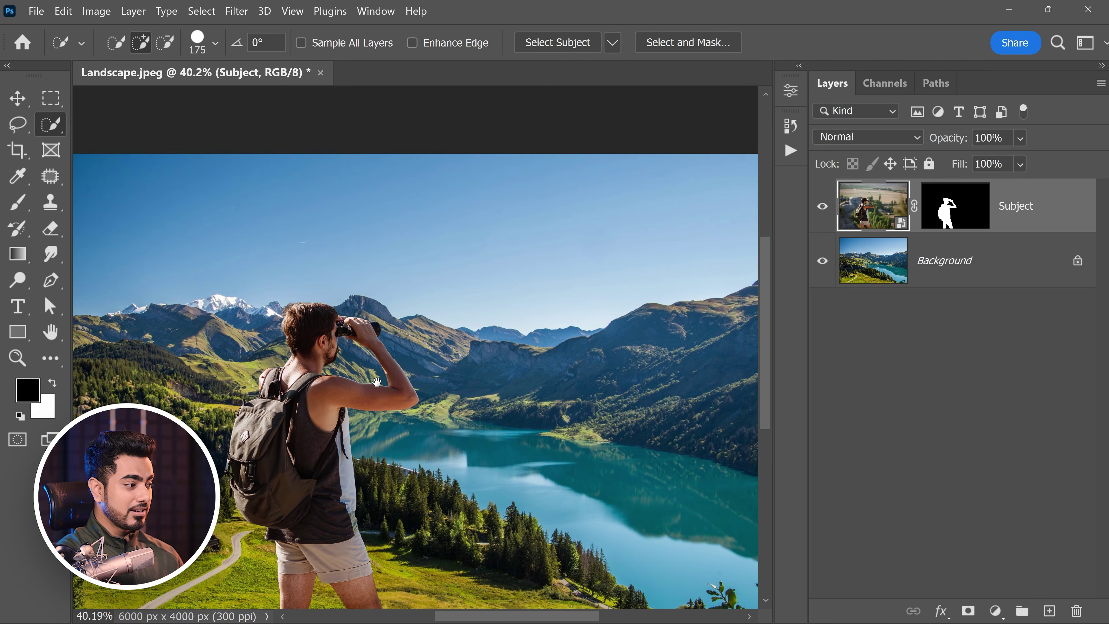
{"action": "left_click_drag", "start_coordinate": [304, 391], "coordinate": [361, 369]}
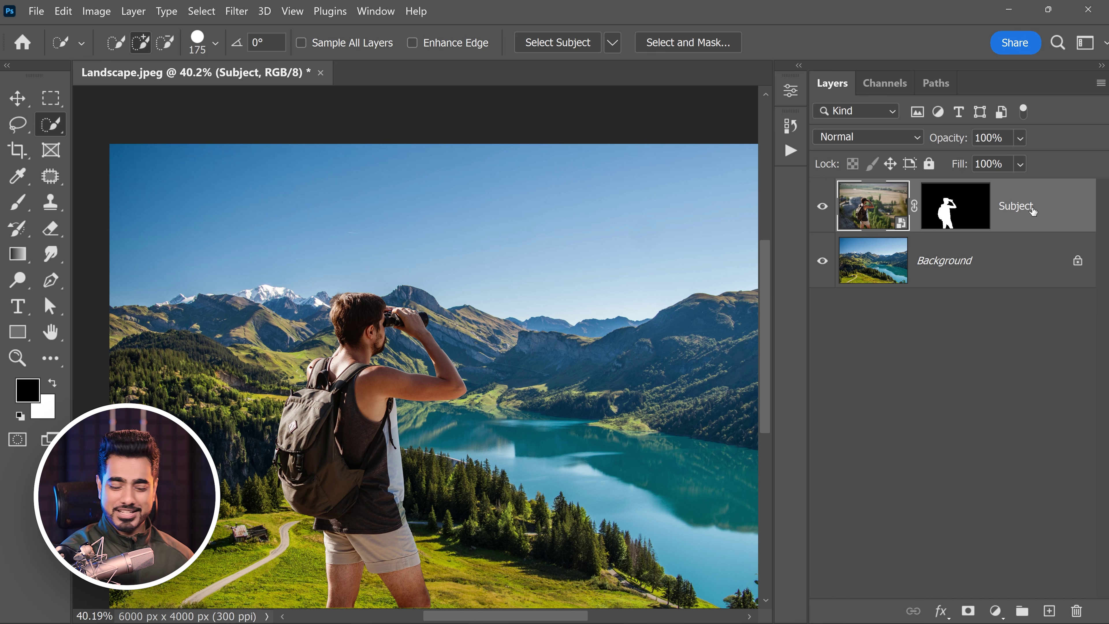
{"action": "key", "text": "ctrl+t"}
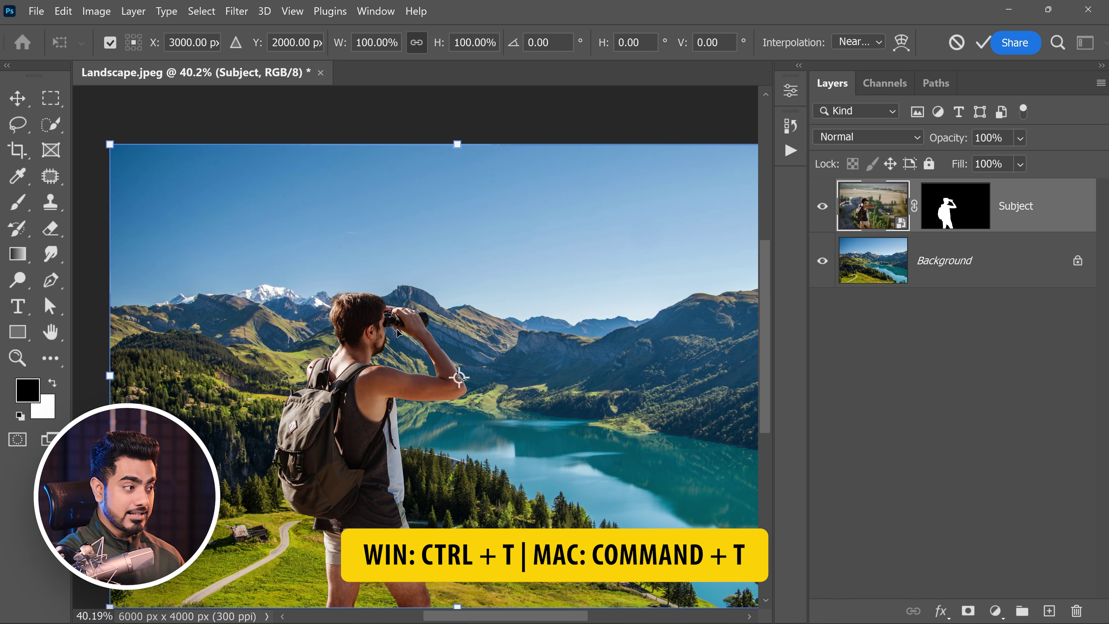
{"action": "right_click", "coordinate": [404, 333]}
{"action": "left_click", "coordinate": [454, 601]}
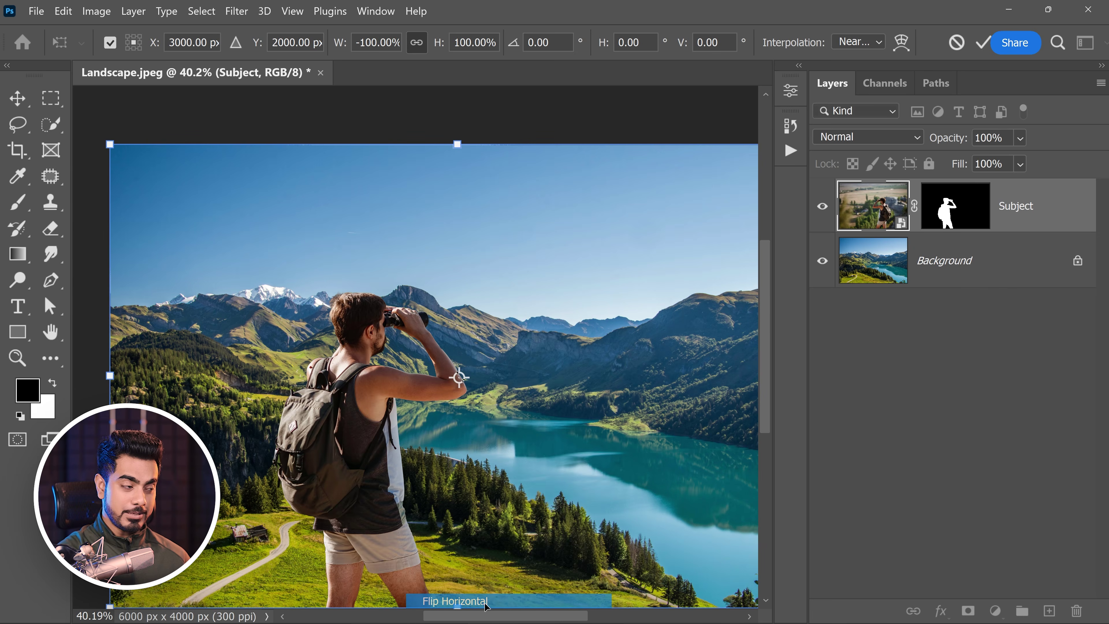
{"action": "key", "text": "Return"}
{"action": "key", "text": "w"}
{"action": "key", "text": "ctrl+0"}
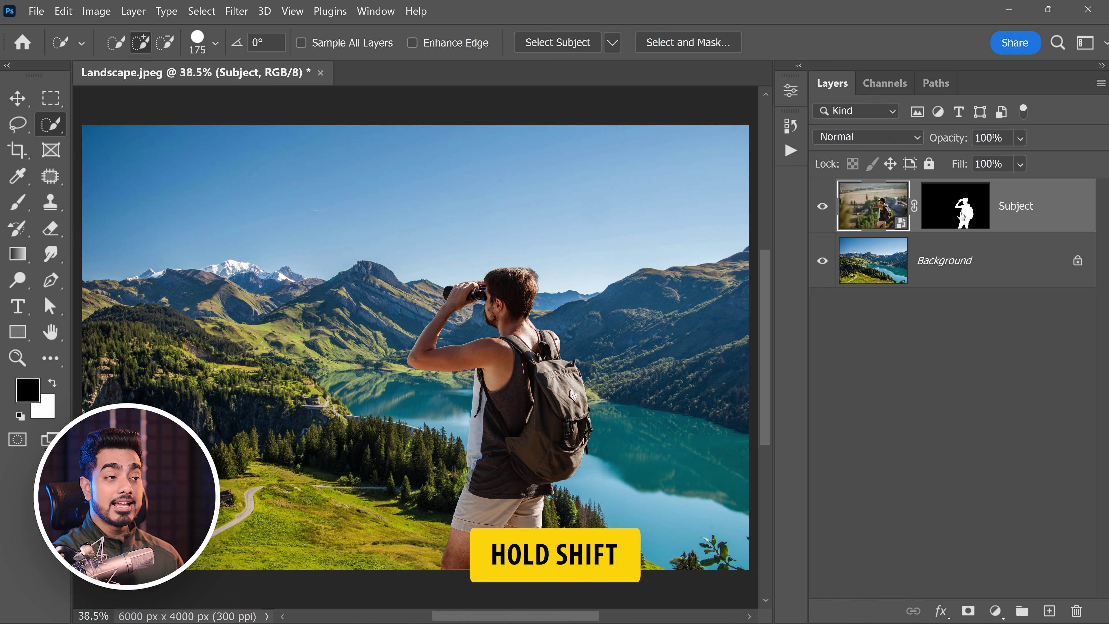
Disable the Subject layer's mask to view the original photo behind the man, and enable the mask again.
{"action": "left_click", "coordinate": [956, 205], "text": "shift"}
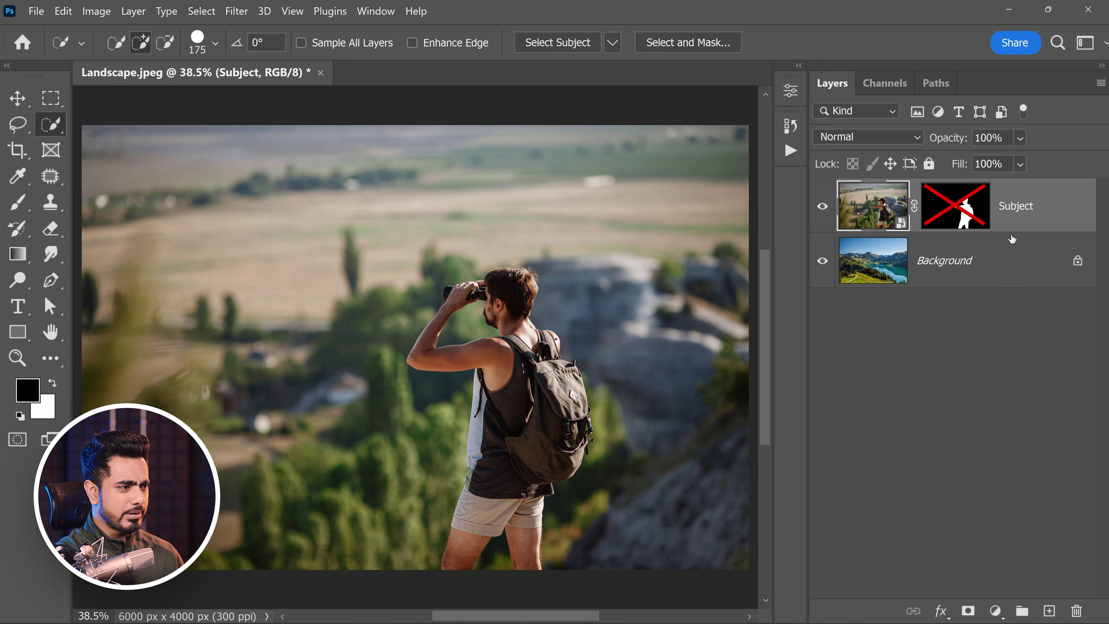
{"action": "left_click", "coordinate": [971, 224], "text": "shift"}
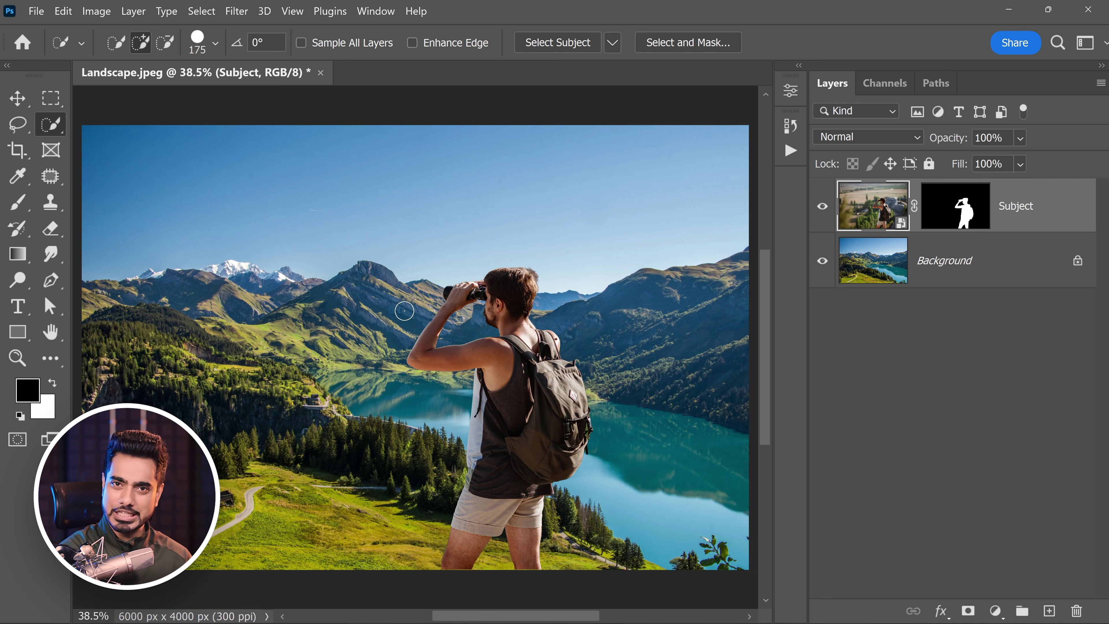
Convert the Background landscape layer into a smart object for re-editable smart filters.
{"action": "left_click", "coordinate": [987, 281]}
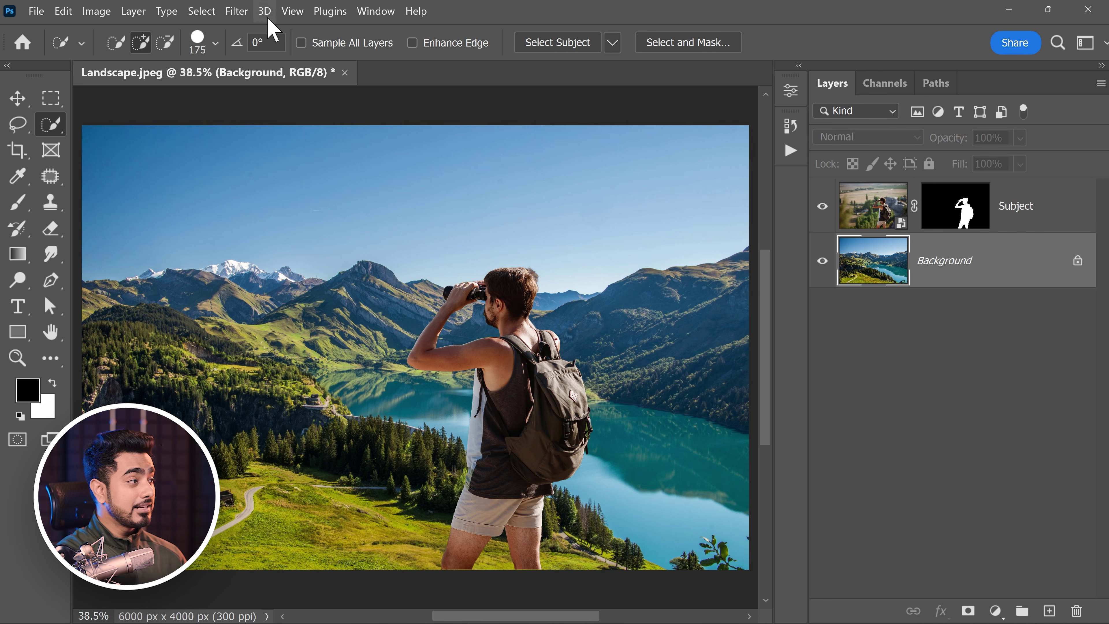
{"action": "left_click", "coordinate": [236, 11]}
{"action": "left_click", "coordinate": [264, 49]}
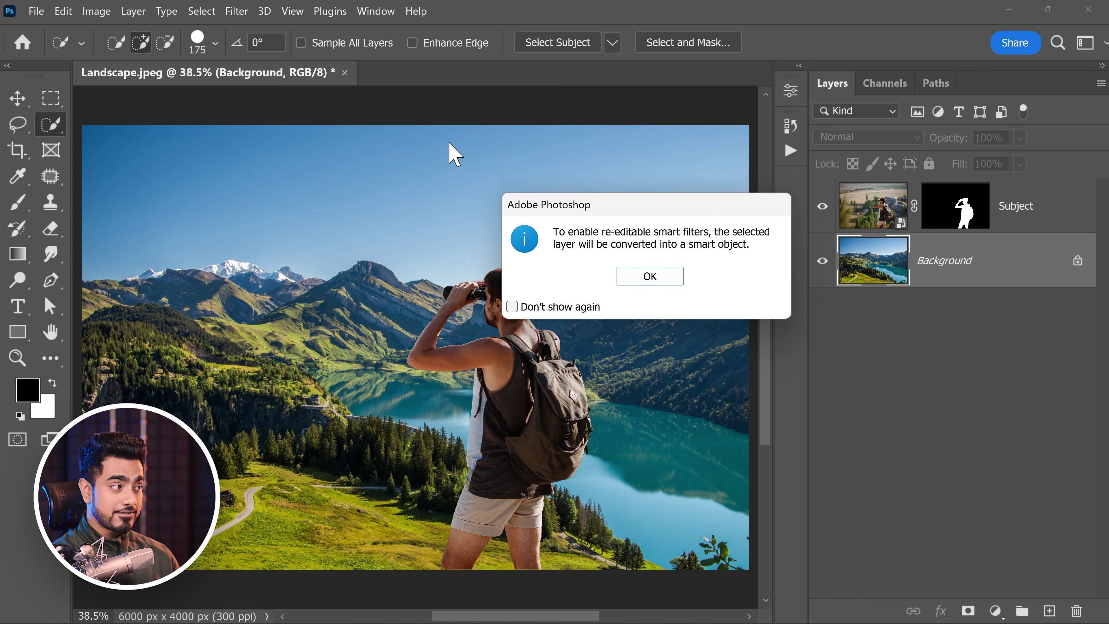
{"action": "left_click", "coordinate": [636, 272]}
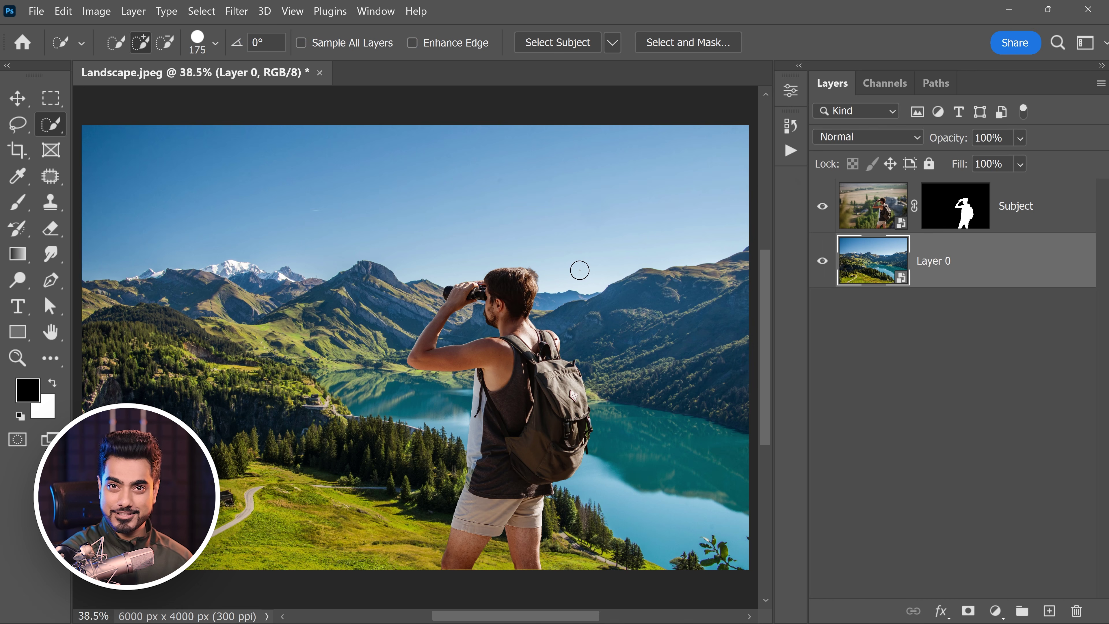
Start a Tilt-Shift blur from the Blur Gallery on the landscape layer and set its blur to 157 px.
{"action": "left_click", "coordinate": [238, 12]}
{"action": "mouse_move", "coordinate": [318, 226]}
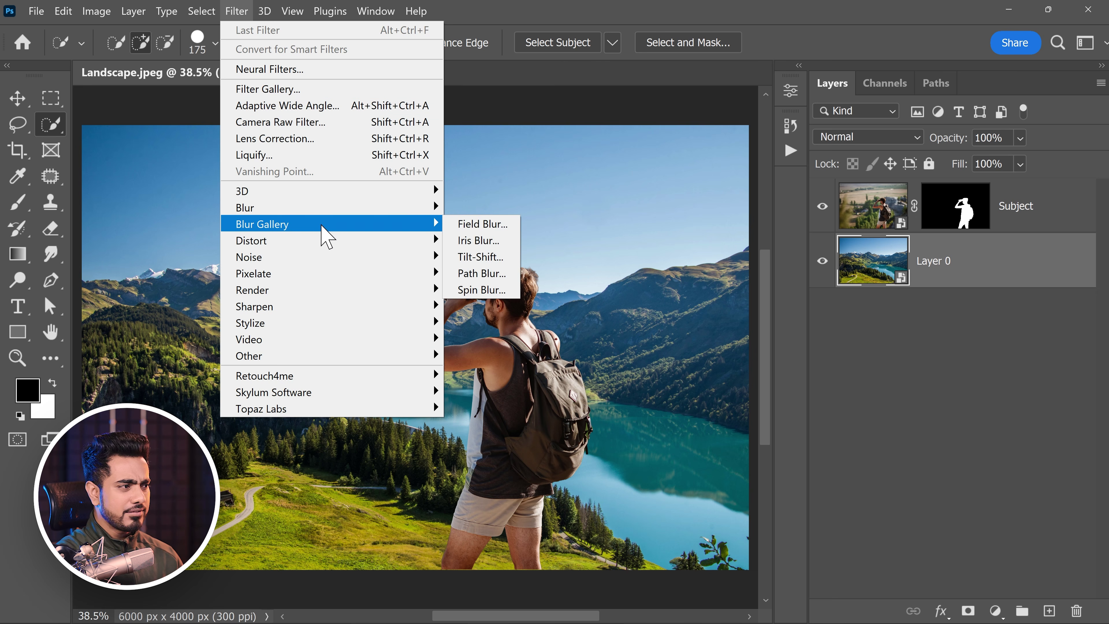
{"action": "left_click", "coordinate": [487, 258]}
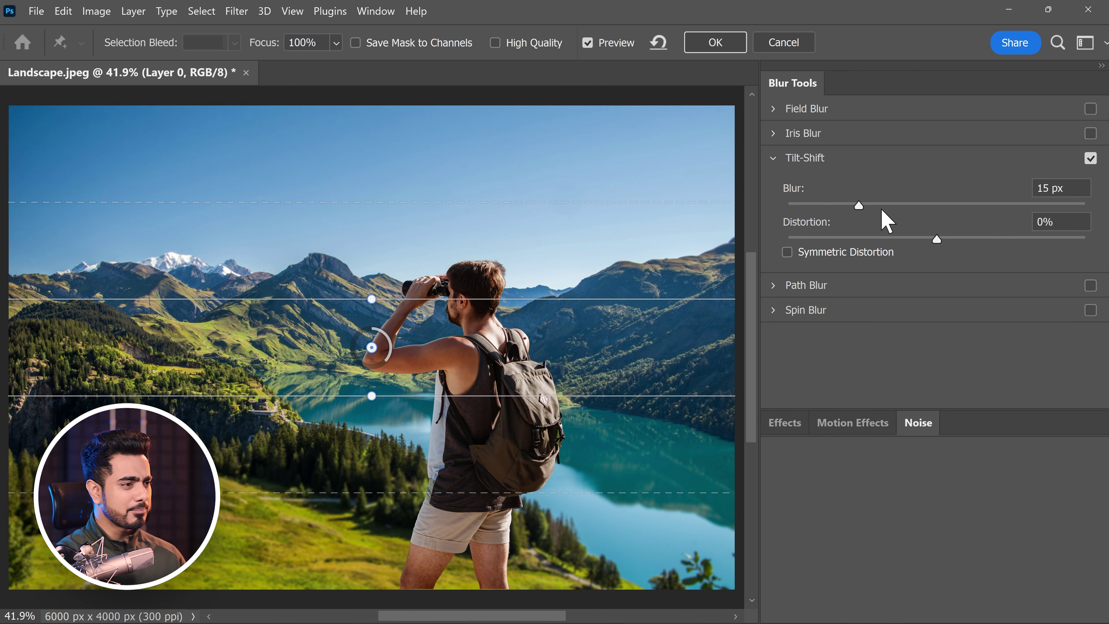
{"action": "left_click_drag", "start_coordinate": [864, 208], "coordinate": [993, 210]}
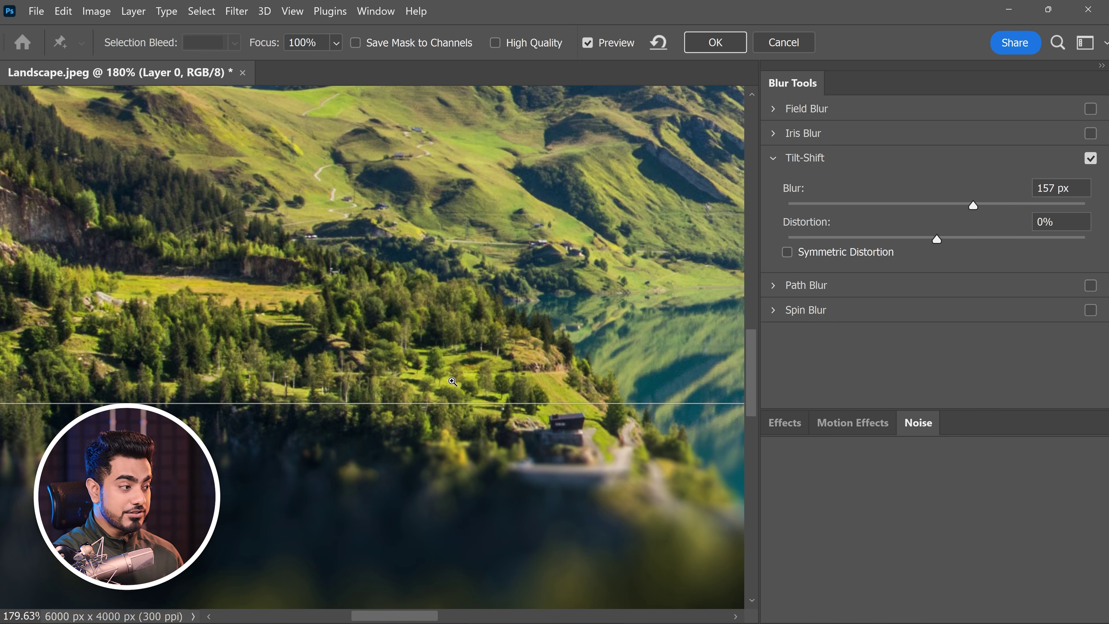
Examine how the tilt-shift blur builds up between the solid and dashed lines, both below and above the focus area.
{"action": "left_click_drag", "start_coordinate": [453, 382], "coordinate": [415, 389]}
{"action": "left_click_drag", "start_coordinate": [413, 432], "coordinate": [402, 302]}
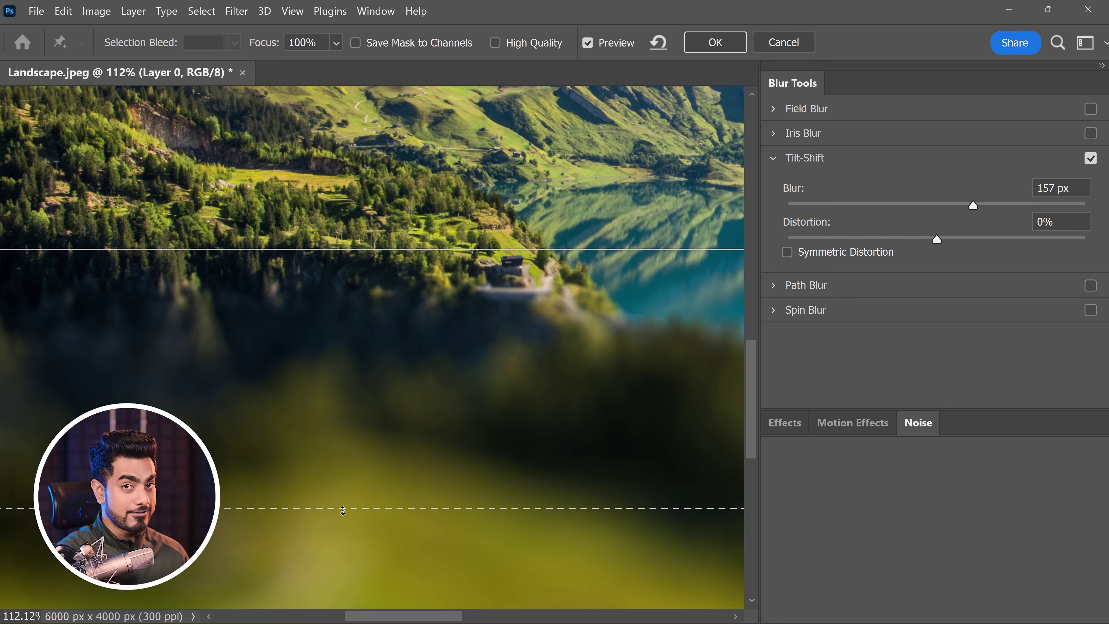
{"action": "key", "text": "ctrl+minus"}
{"action": "key", "text": "ctrl+minus"}
{"action": "key", "text": "ctrl+minus"}
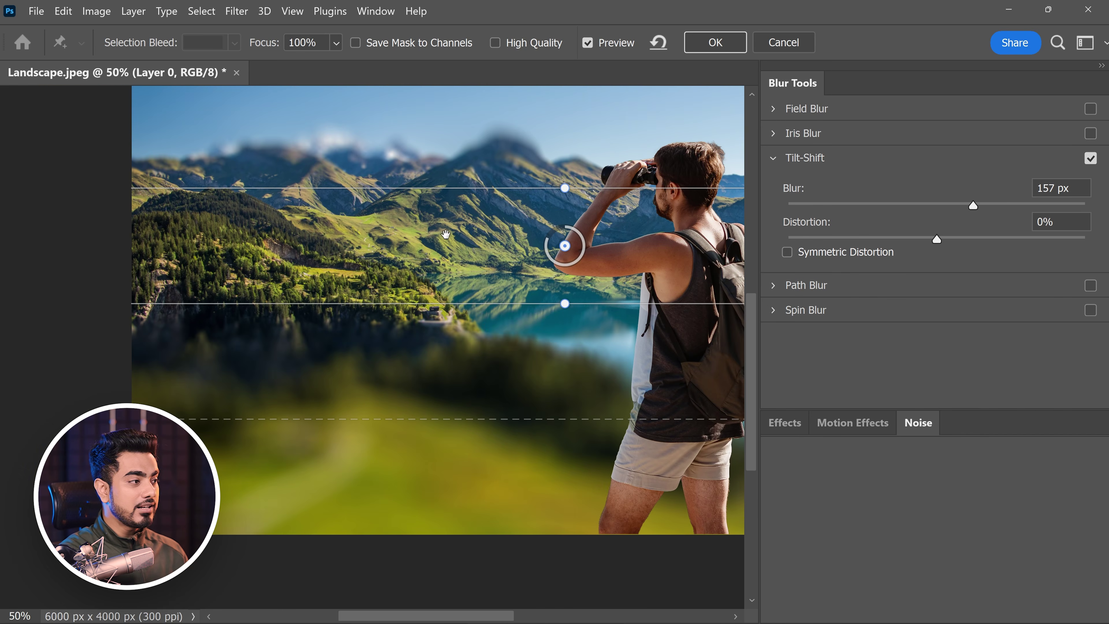
{"action": "left_click_drag", "start_coordinate": [396, 227], "coordinate": [314, 369]}
{"action": "scroll", "coordinate": [319, 330], "scroll_direction": "up", "scroll_amount": 6}
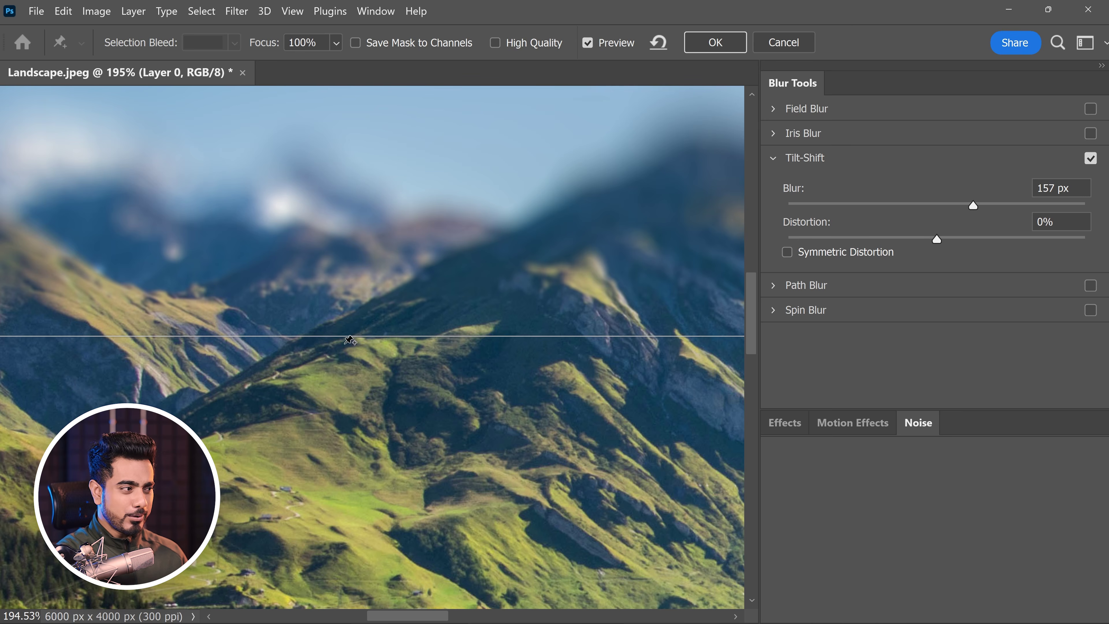
{"action": "scroll", "coordinate": [376, 322], "scroll_direction": "down", "scroll_amount": 6}
{"action": "left_click_drag", "start_coordinate": [363, 325], "coordinate": [321, 388]}
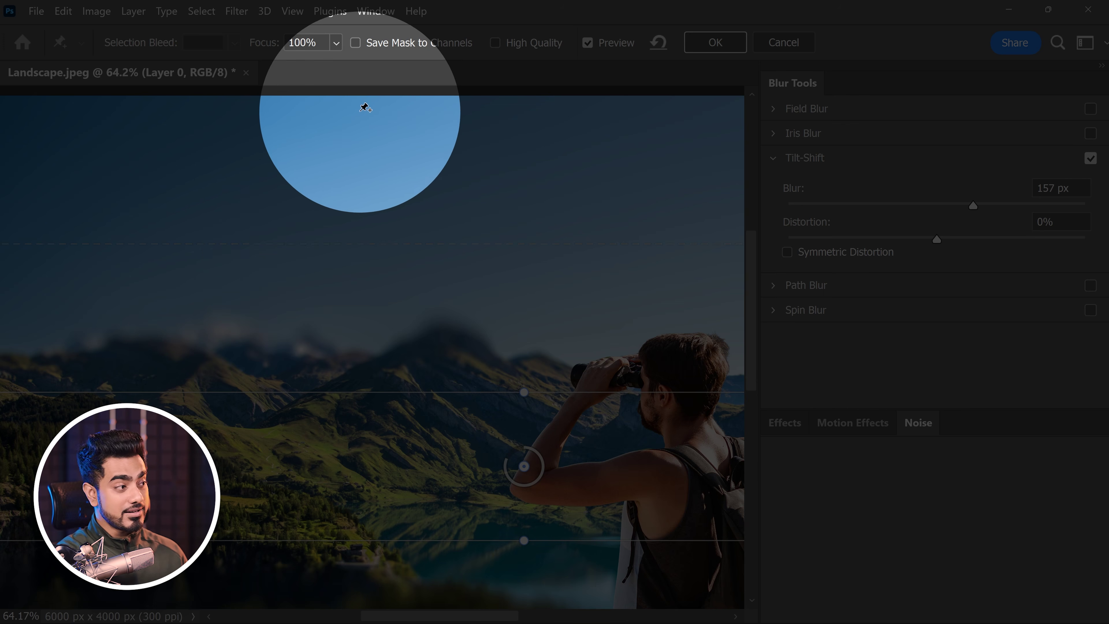
{"action": "scroll", "coordinate": [379, 341], "scroll_direction": "down", "scroll_amount": 3}
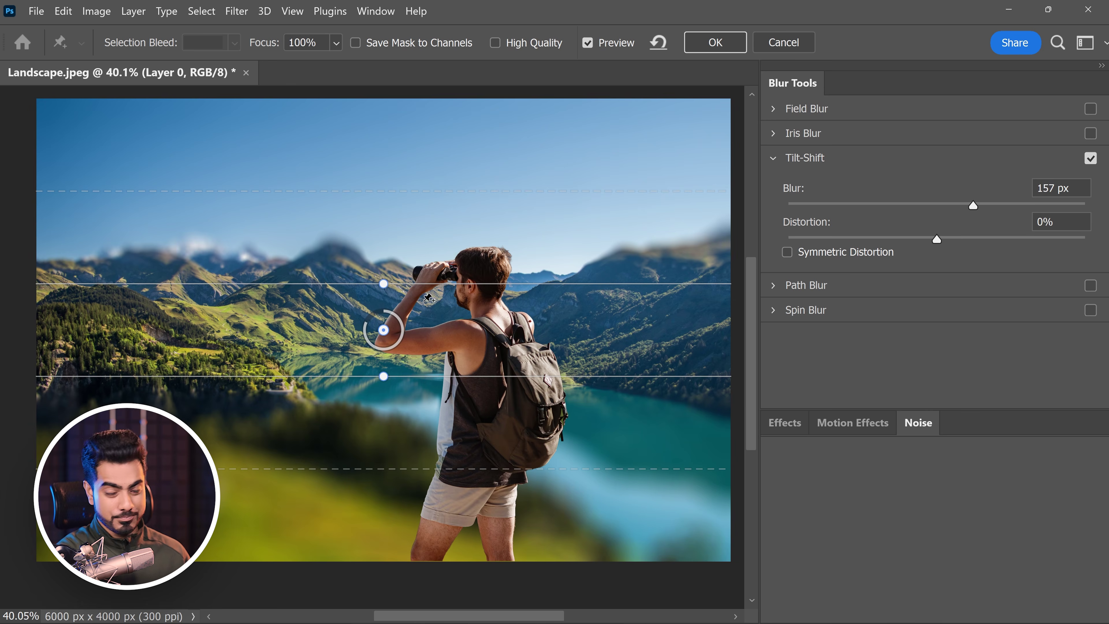
Move the Tilt-Shift centre below the photo and extend its upper dashed fade line to about the middle of the image.
{"action": "left_click_drag", "start_coordinate": [428, 299], "coordinate": [355, 304]}
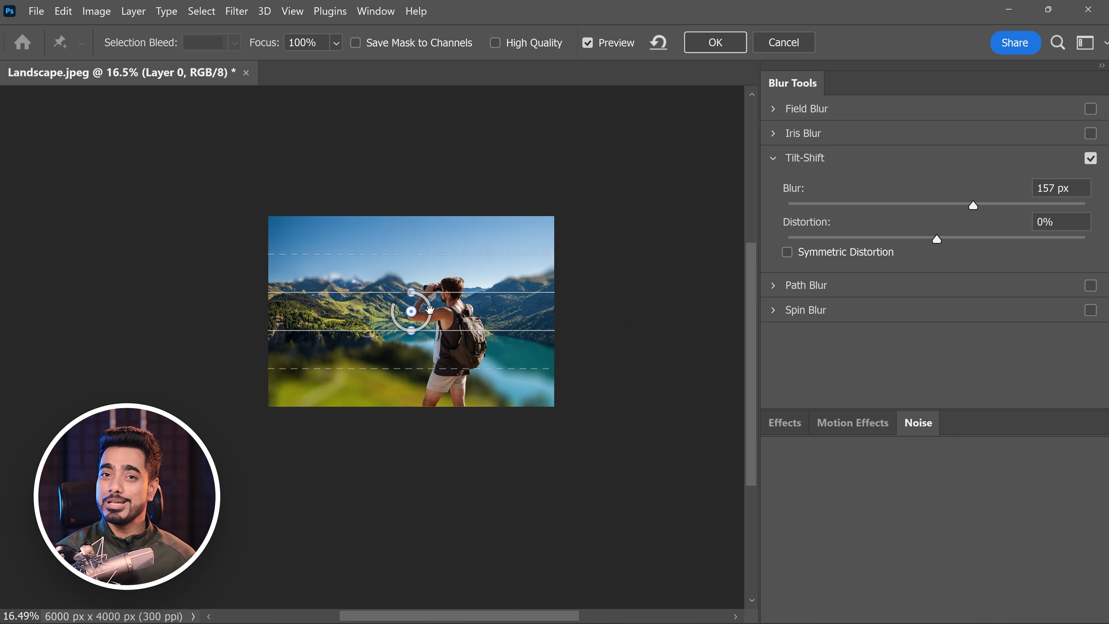
{"action": "left_click_drag", "start_coordinate": [474, 354], "coordinate": [409, 302]}
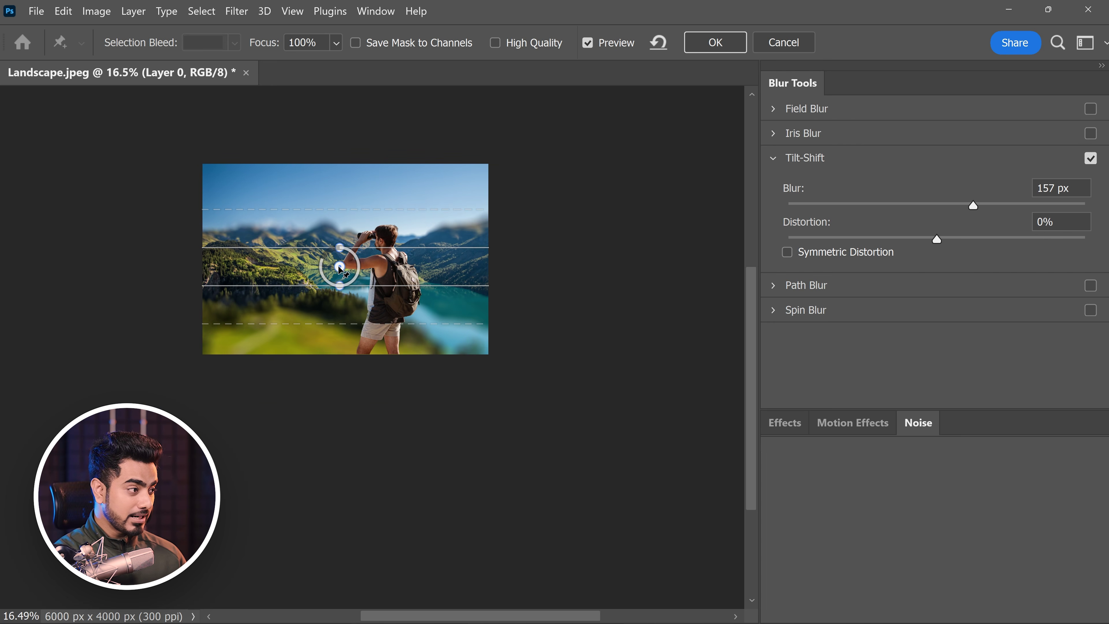
{"action": "left_click_drag", "start_coordinate": [338, 266], "coordinate": [376, 453]}
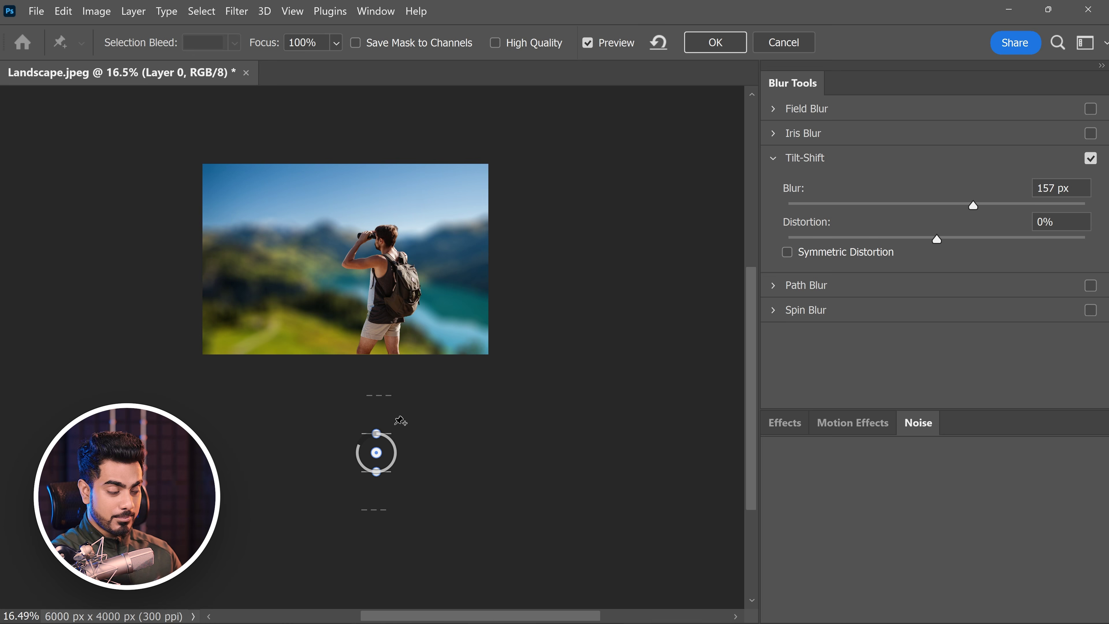
{"action": "left_click_drag", "start_coordinate": [383, 352], "coordinate": [379, 265]}
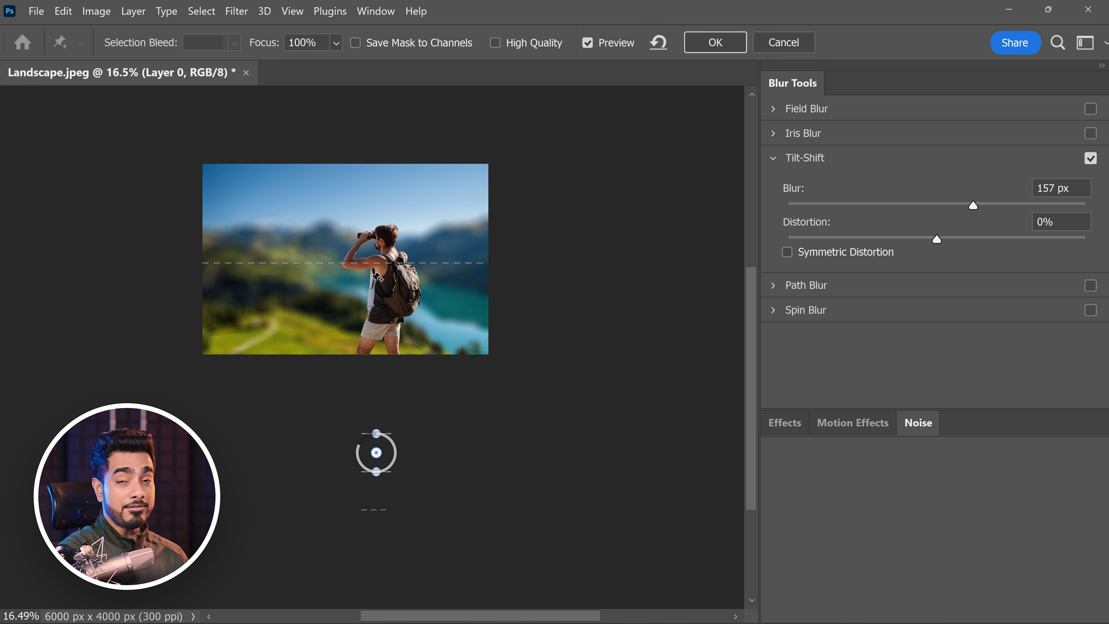
{"action": "key", "text": "ctrl+0"}
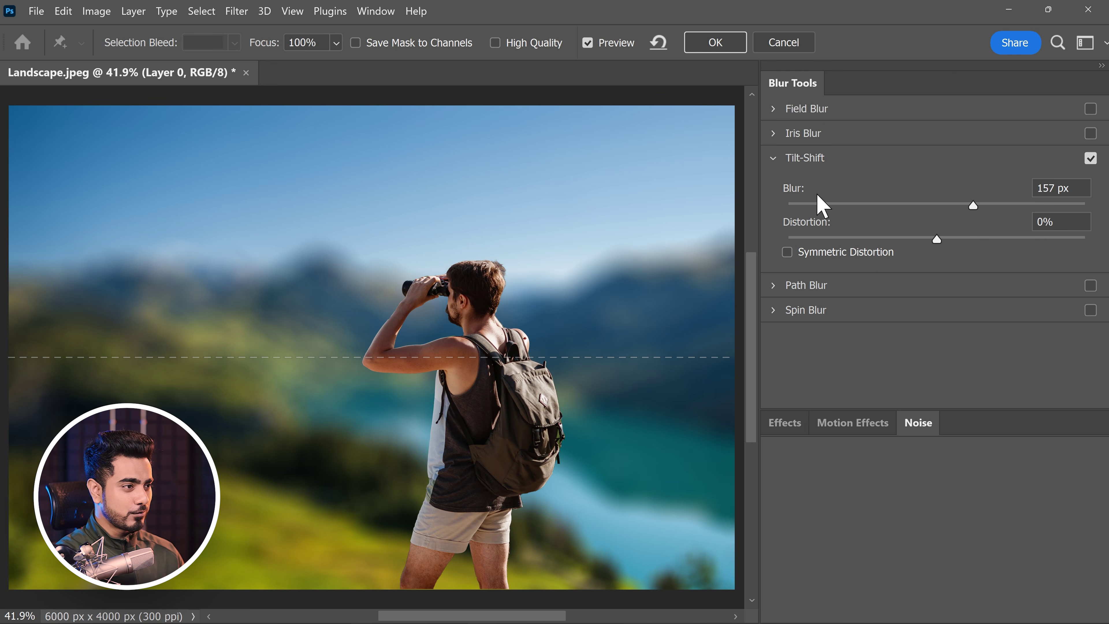
Set the Tilt-Shift blur to 22 px and apply the Blur Gallery filter to the landscape layer.
{"action": "left_click", "coordinate": [822, 203]}
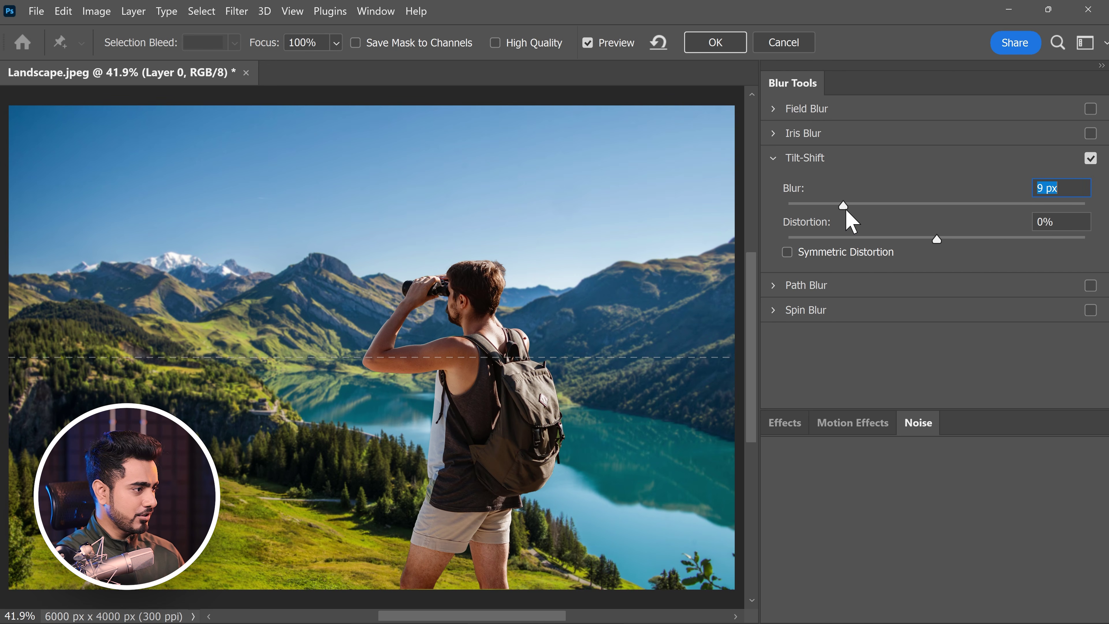
{"action": "mouse_move", "coordinate": [845, 208]}
{"action": "left_mouse_down"}
{"action": "mouse_move", "coordinate": [873, 209]}
{"action": "mouse_move", "coordinate": [864, 211]}
{"action": "left_mouse_up"}
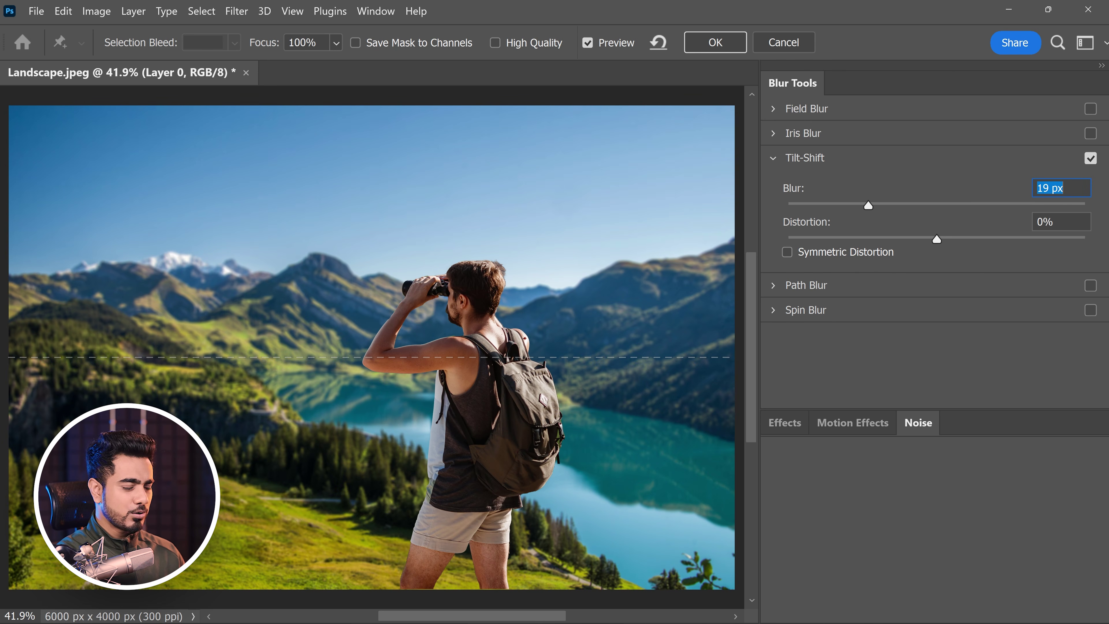
{"action": "type", "text": "22"}
{"action": "left_click", "coordinate": [728, 42]}
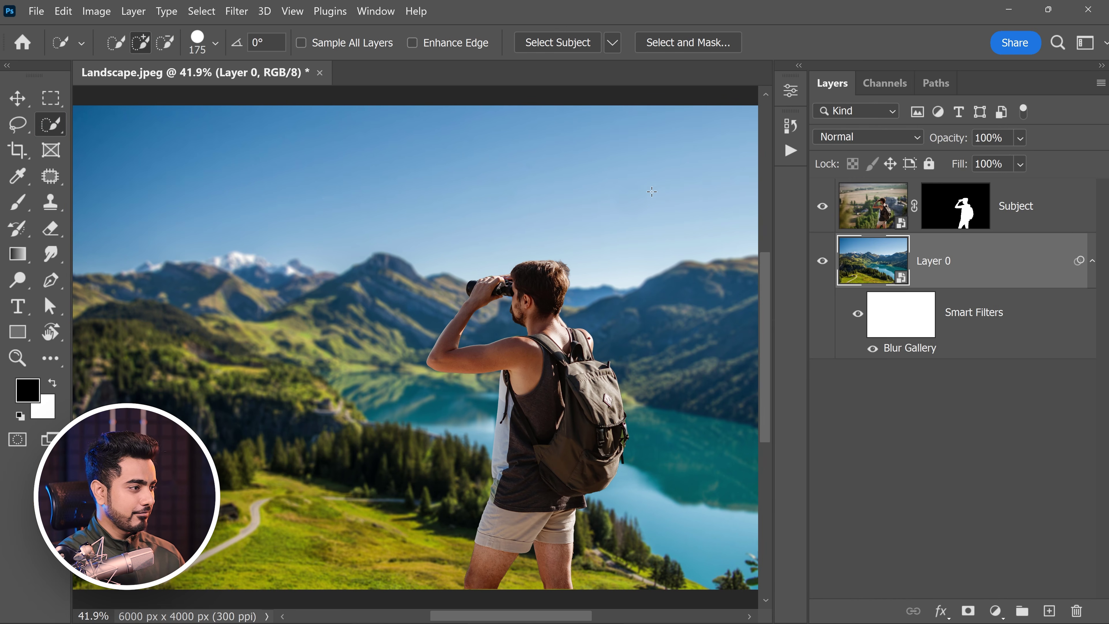
{"action": "scroll", "coordinate": [647, 125], "scroll_direction": "down", "scroll_amount": 1}
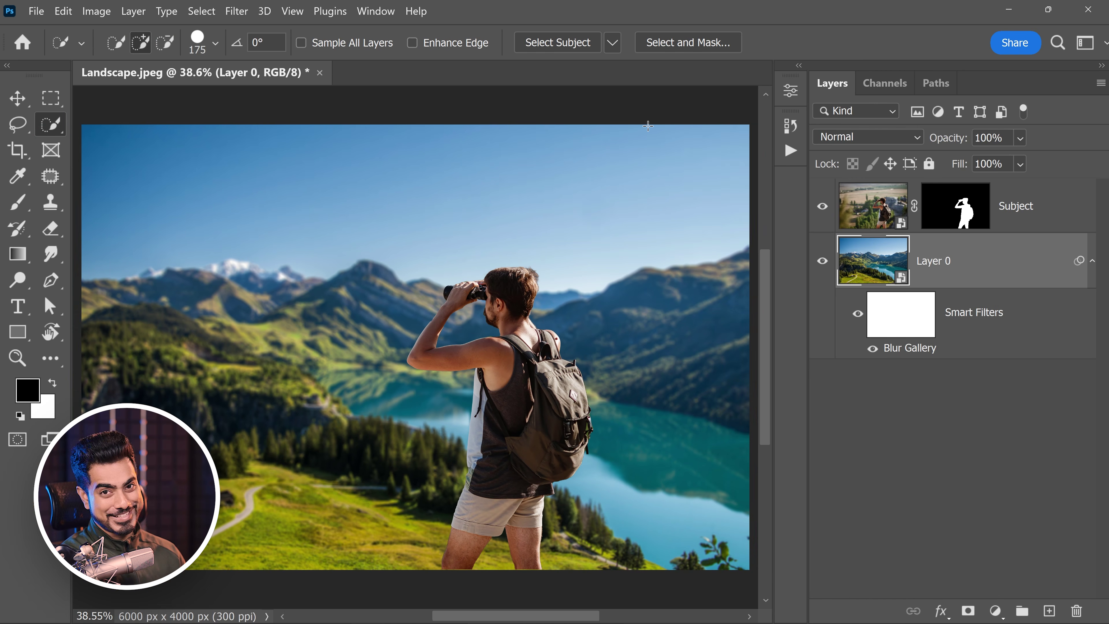
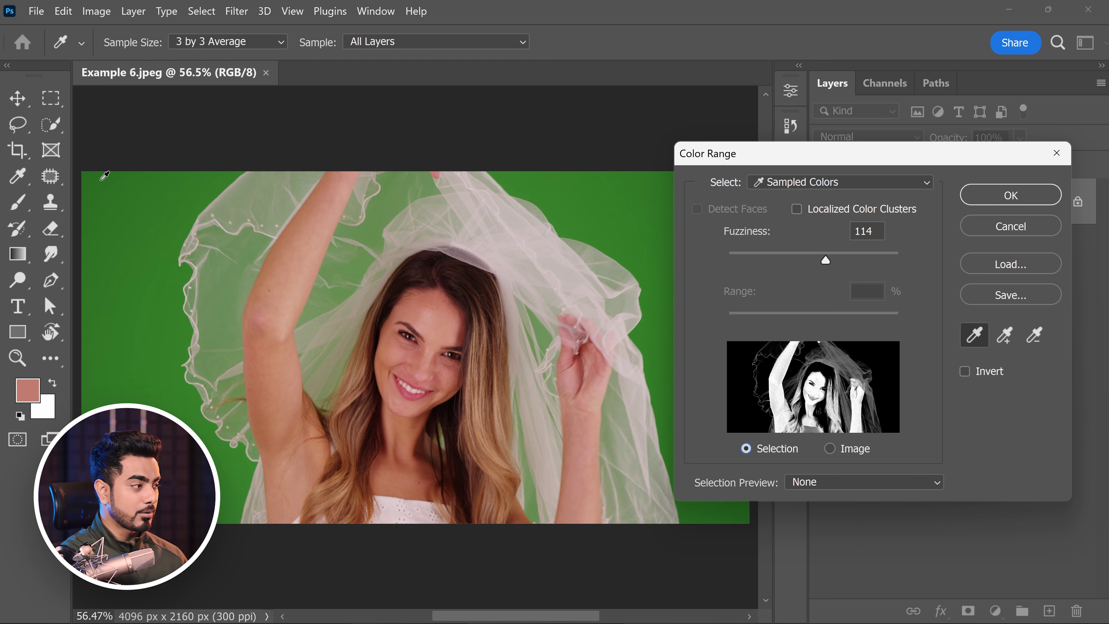
Sample the green backdrop beside the veil for Color Range, try low and medium fuzziness, and raise it to 184.
{"action": "left_click", "coordinate": [153, 211]}
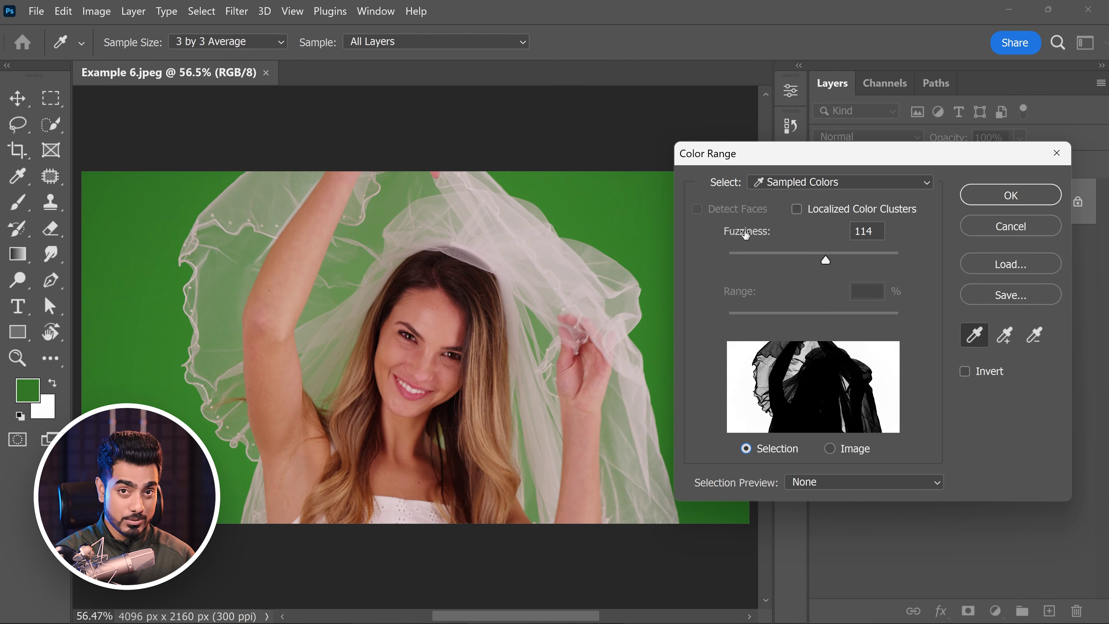
{"action": "left_click_drag", "start_coordinate": [739, 255], "coordinate": [719, 269]}
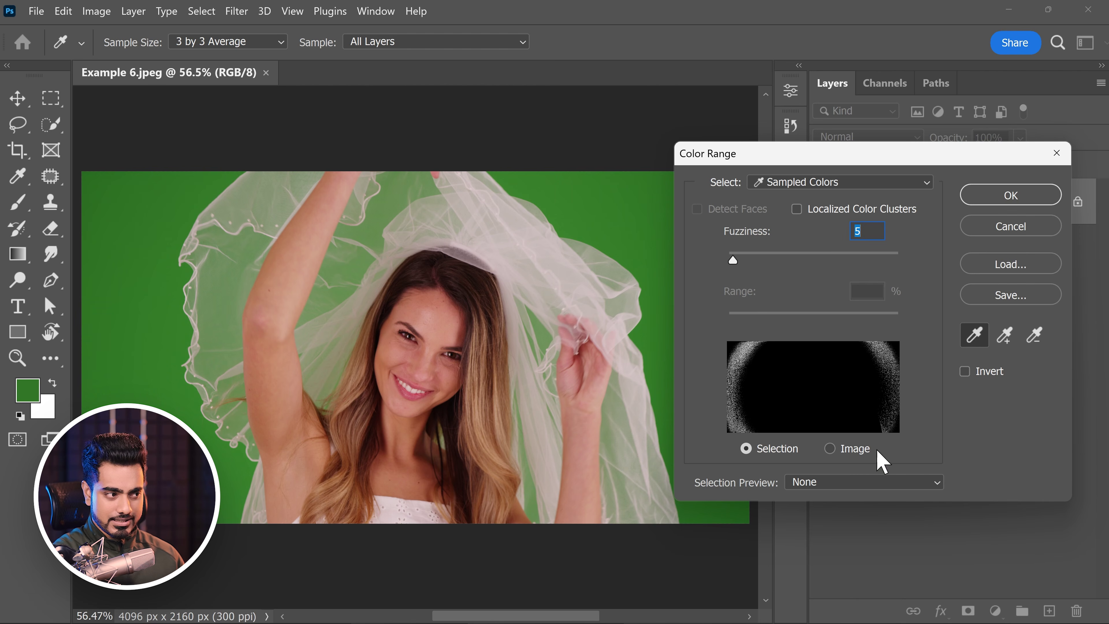
{"action": "left_click_drag", "start_coordinate": [737, 264], "coordinate": [824, 264]}
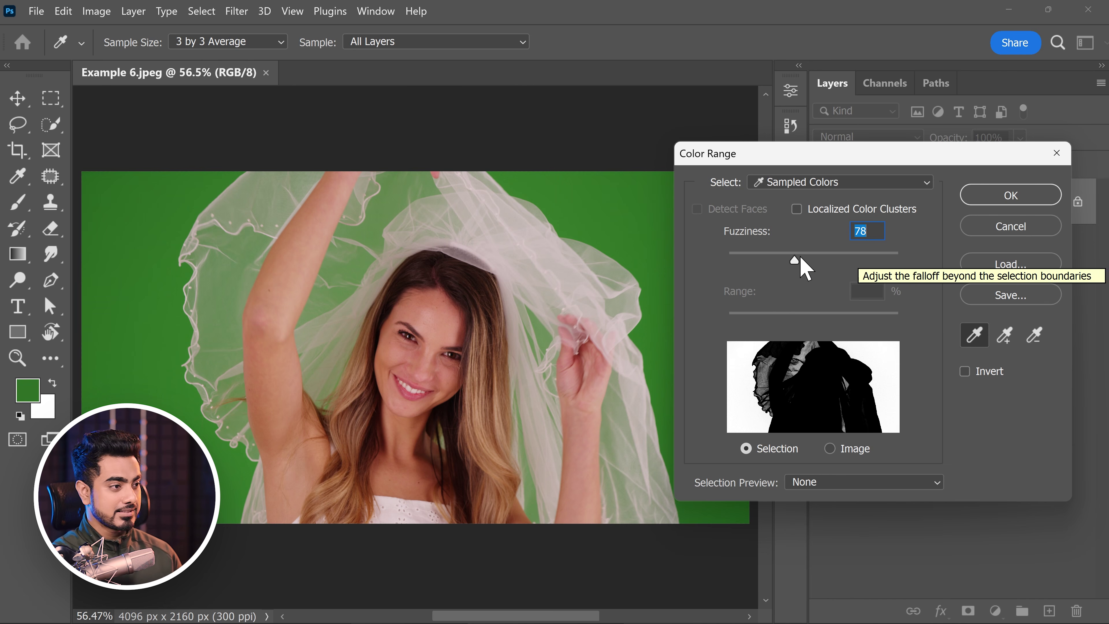
{"action": "left_click_drag", "start_coordinate": [796, 261], "coordinate": [880, 267]}
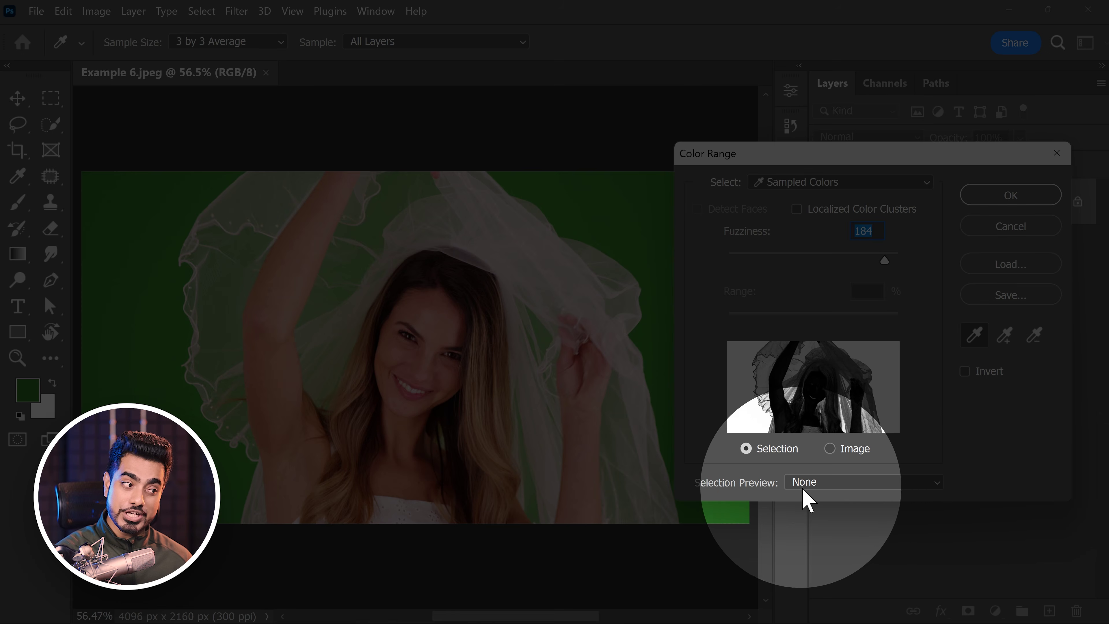
Set the selection preview to Grayscale and inspect the arm, veil and face areas in the image.
{"action": "left_click", "coordinate": [804, 491]}
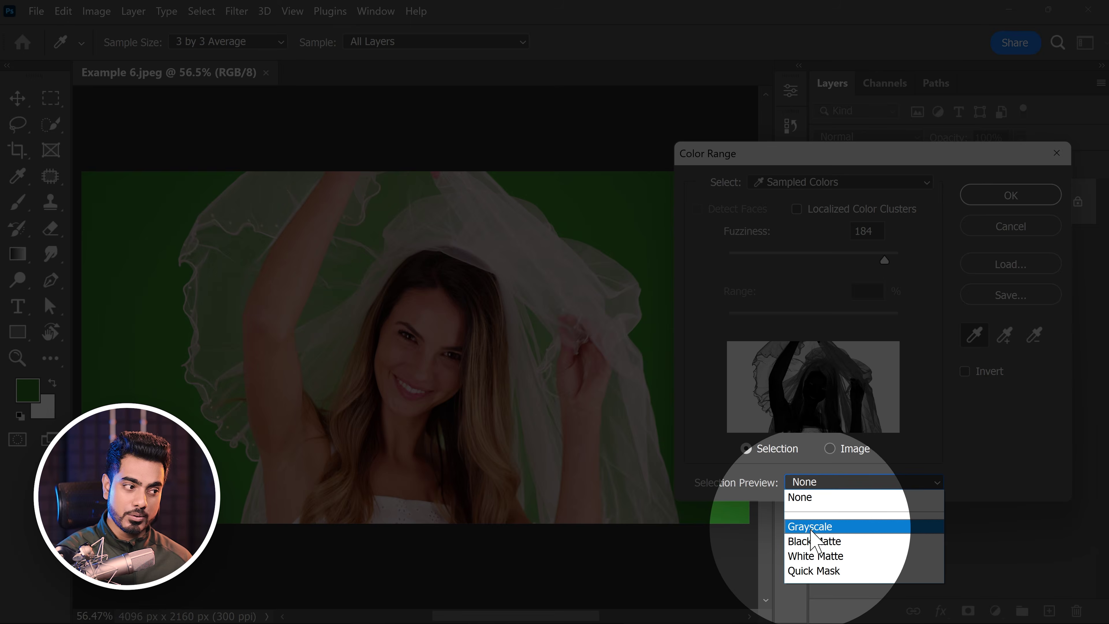
{"action": "left_click", "coordinate": [822, 526]}
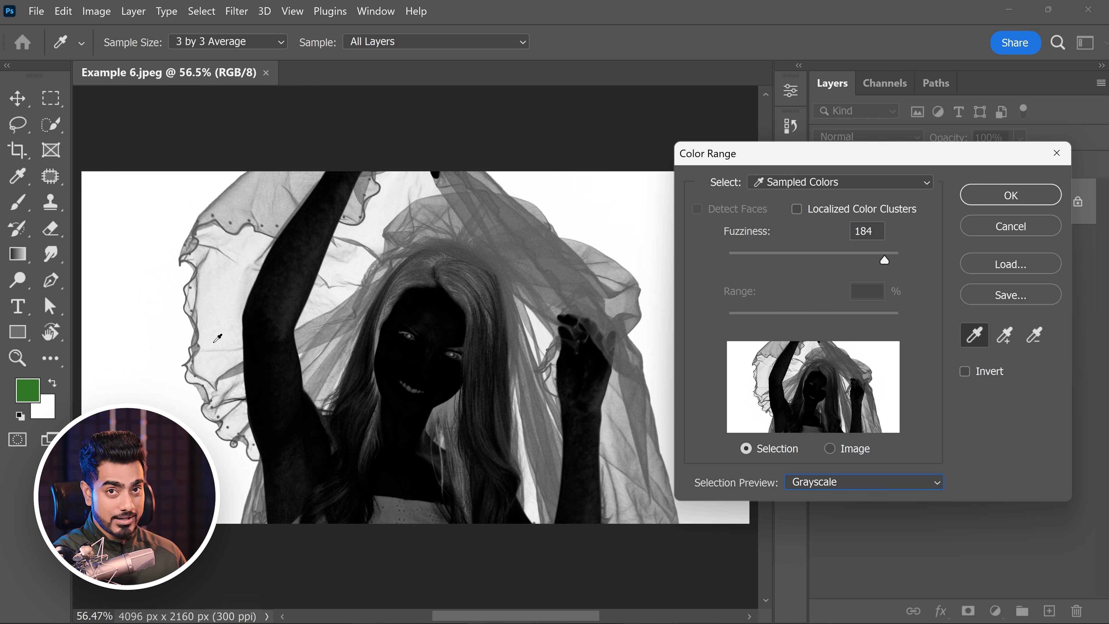
{"action": "left_click_drag", "start_coordinate": [319, 228], "coordinate": [340, 171]}
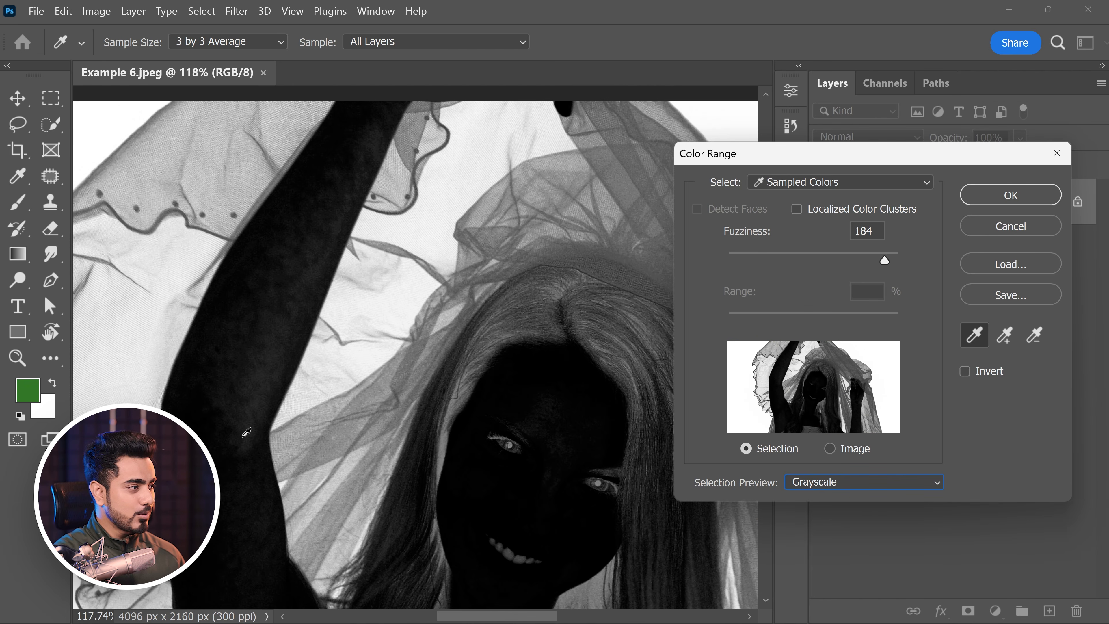
{"action": "left_click_drag", "start_coordinate": [413, 340], "coordinate": [396, 342]}
{"action": "left_click_drag", "start_coordinate": [532, 399], "coordinate": [410, 357]}
{"action": "key", "text": "ctrl+0"}
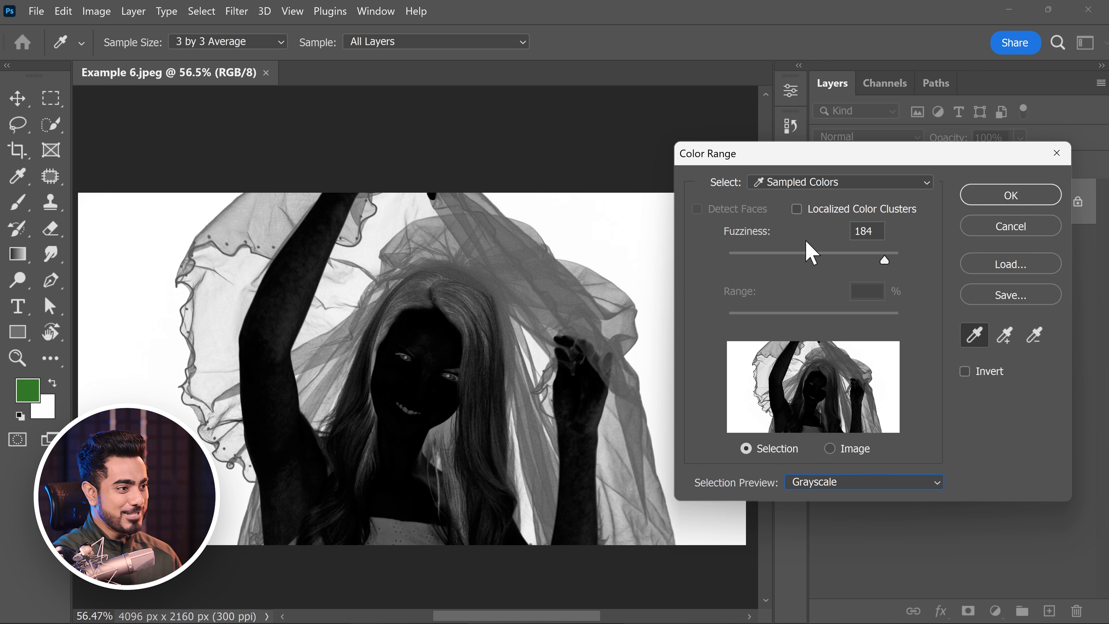
Set the Color Range fuzziness to 120 and accept the selection of the green backdrop.
{"action": "left_click", "coordinate": [793, 258]}
{"action": "left_click_drag", "start_coordinate": [795, 258], "coordinate": [821, 260]}
{"action": "type", "text": "120"}
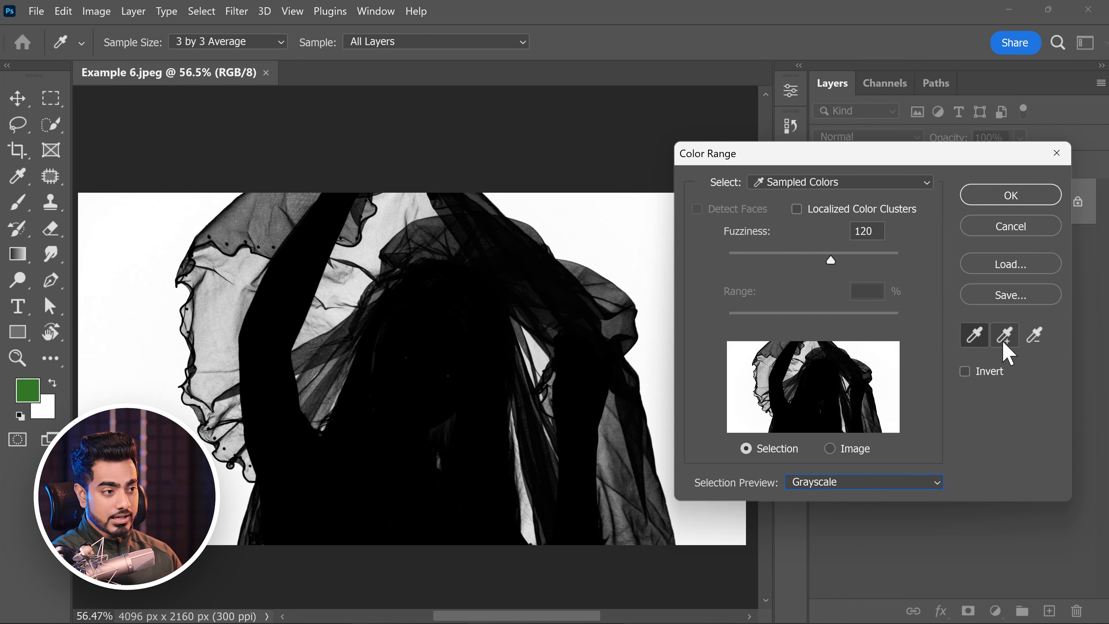
{"action": "left_click", "coordinate": [1005, 336]}
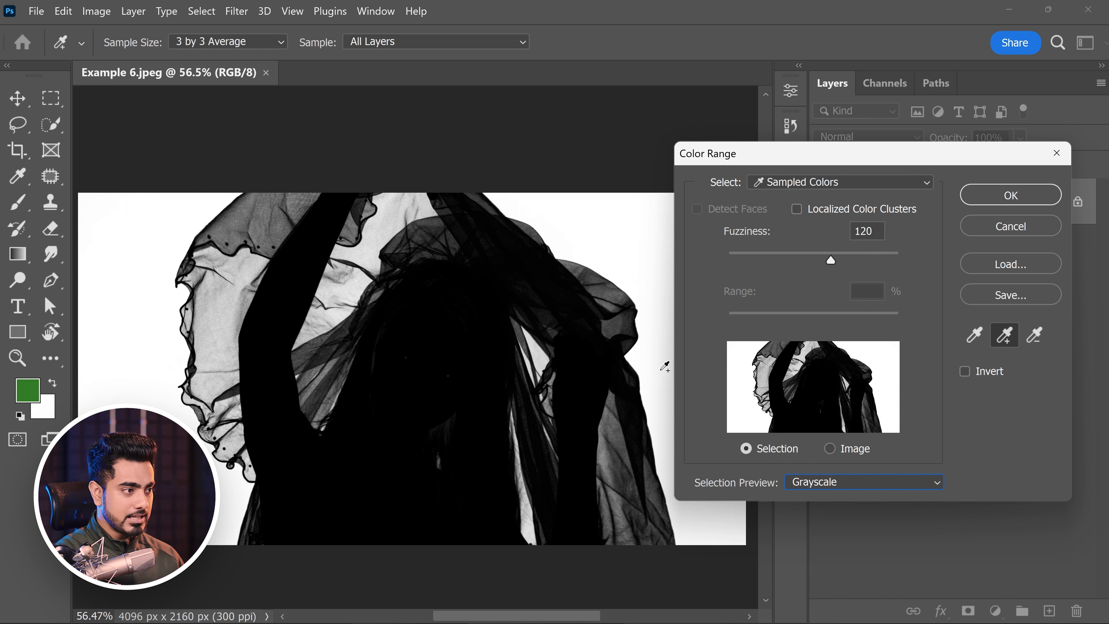
{"action": "left_click", "coordinate": [1001, 201]}
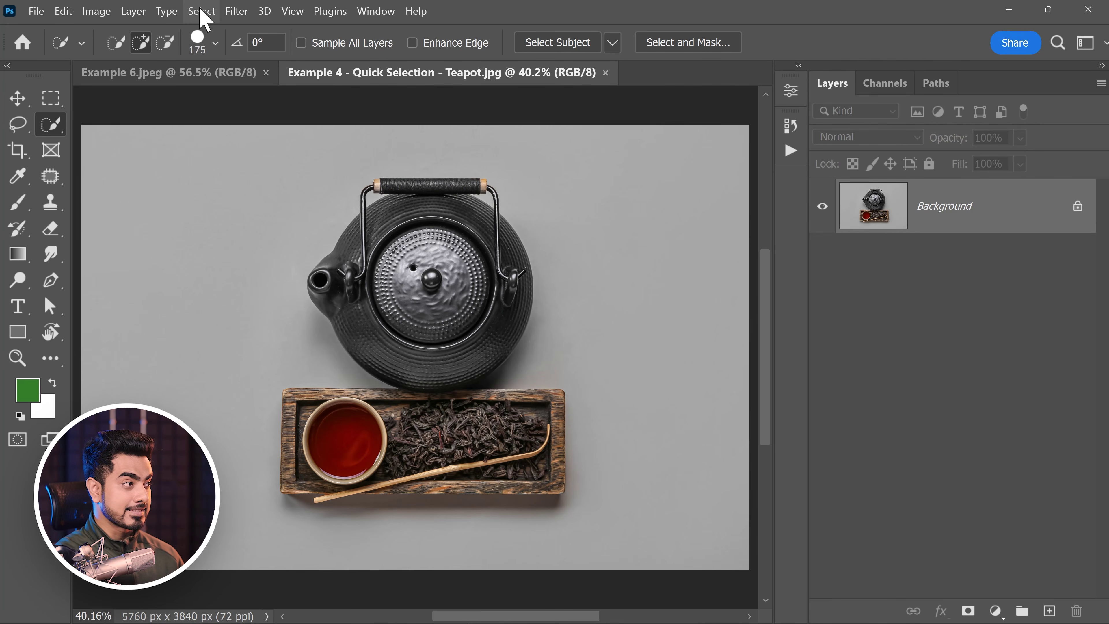
Start Color Range on the teapot image, sample the red tea in the cup and set the fuzziness to 50.
{"action": "left_click", "coordinate": [203, 13]}
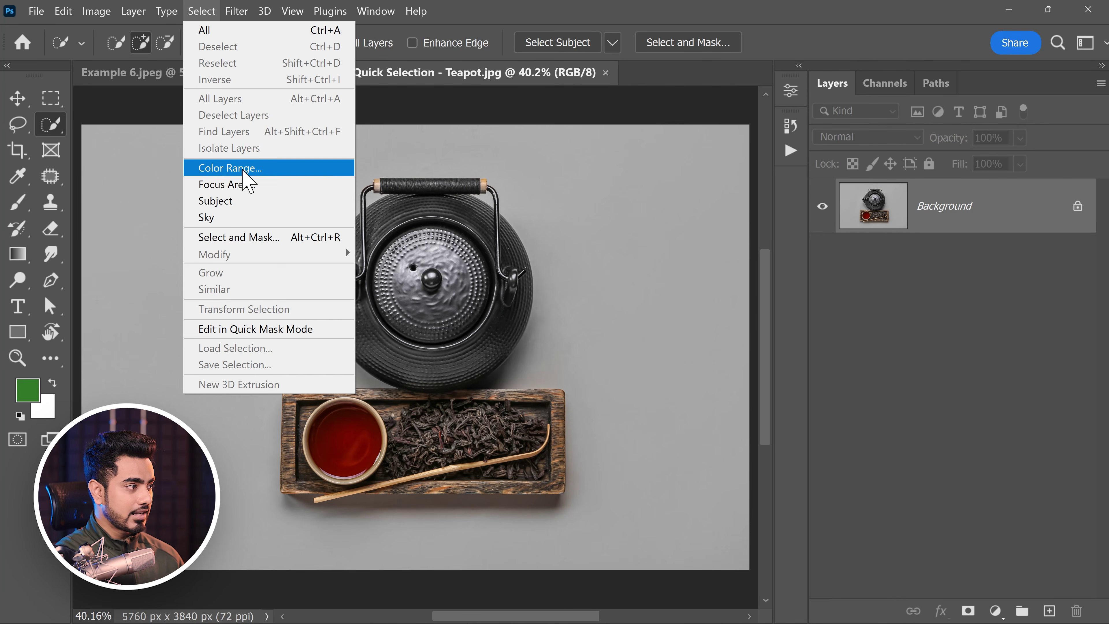
{"action": "left_click", "coordinate": [230, 168]}
{"action": "left_click_drag", "start_coordinate": [349, 436], "coordinate": [390, 433]}
{"action": "left_click", "coordinate": [378, 414]}
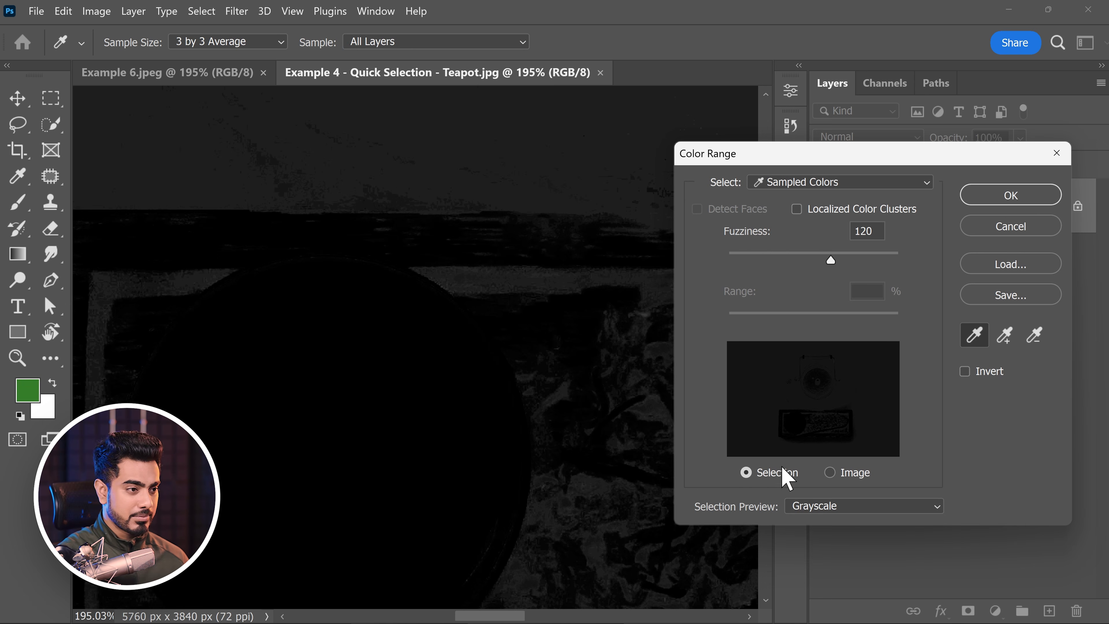
{"action": "left_click", "coordinate": [292, 456]}
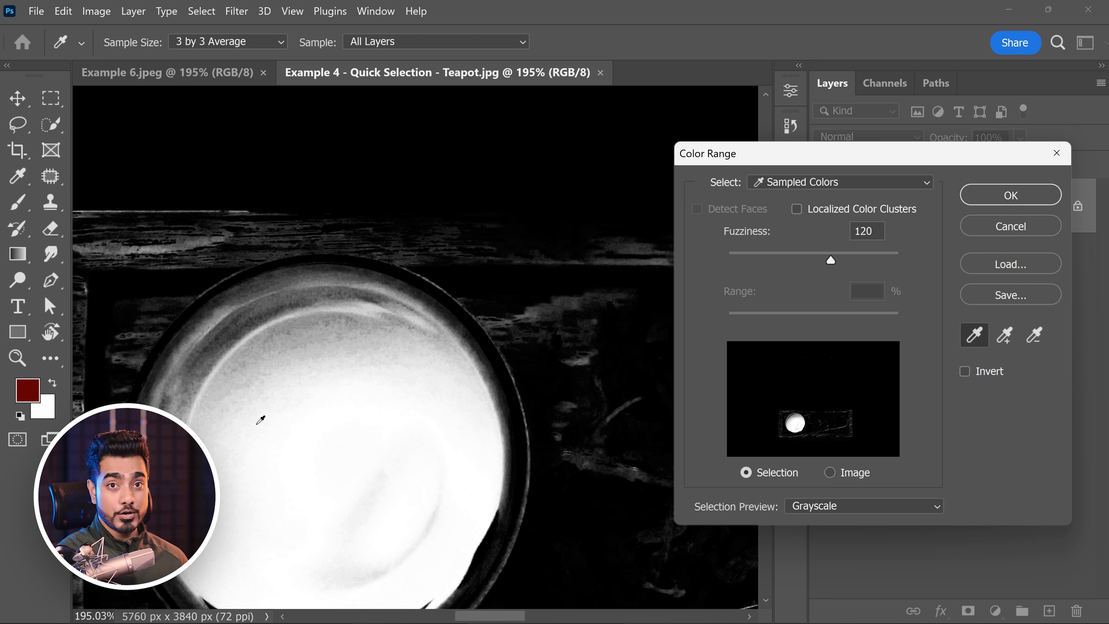
{"action": "left_click", "coordinate": [779, 260]}
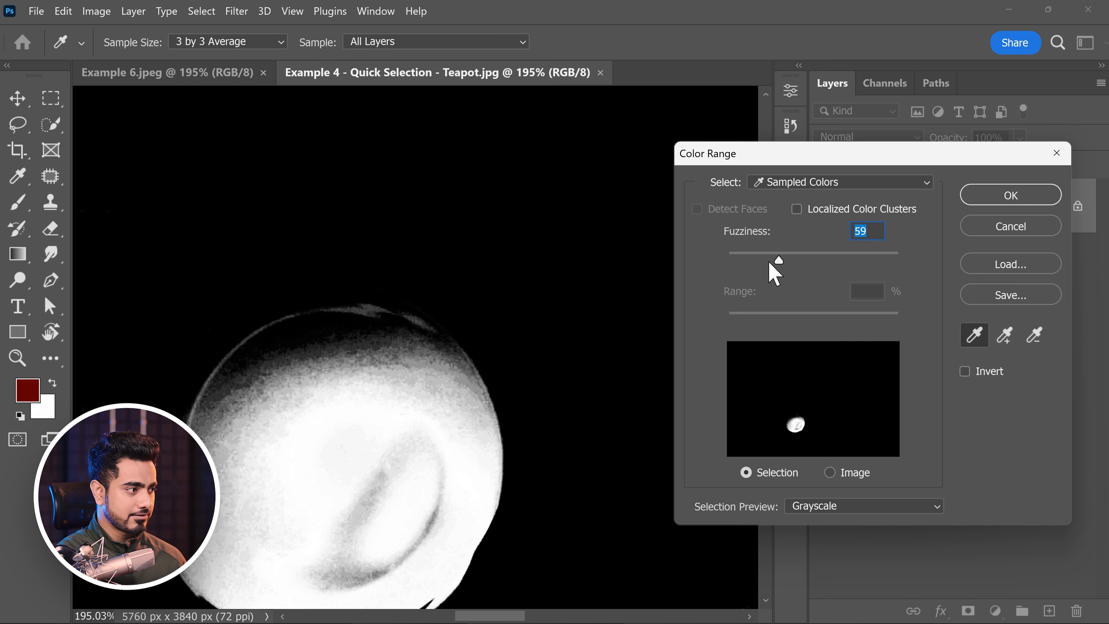
{"action": "type", "text": "50"}
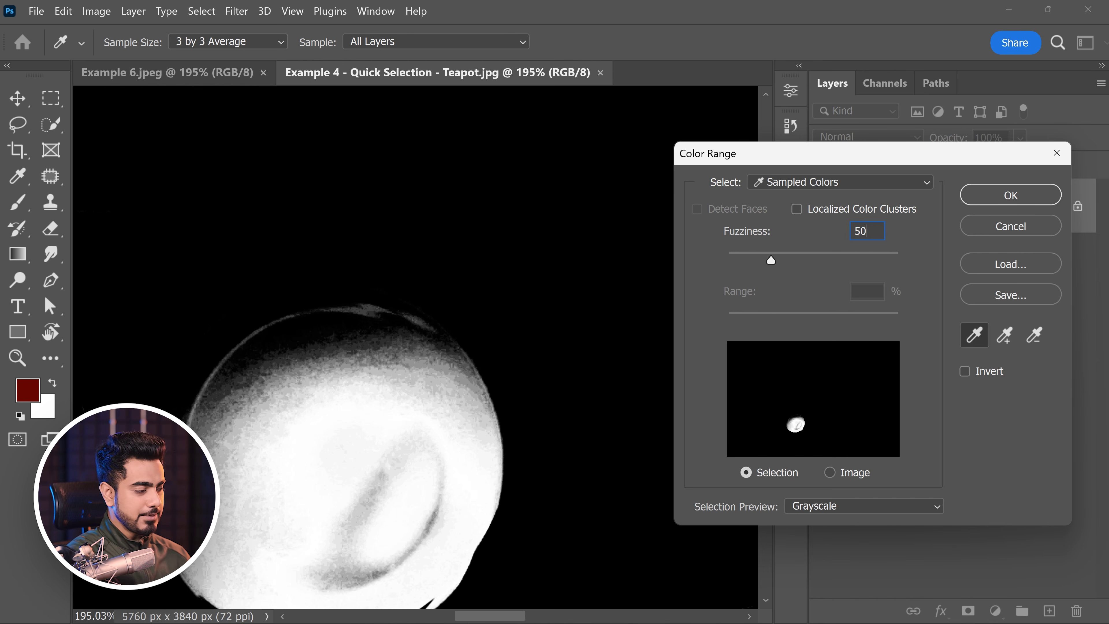
Add the brighter, darker and edge tones of the red tea to the sampled colours, undoing one sample along the way.
{"action": "left_click", "coordinate": [1005, 335]}
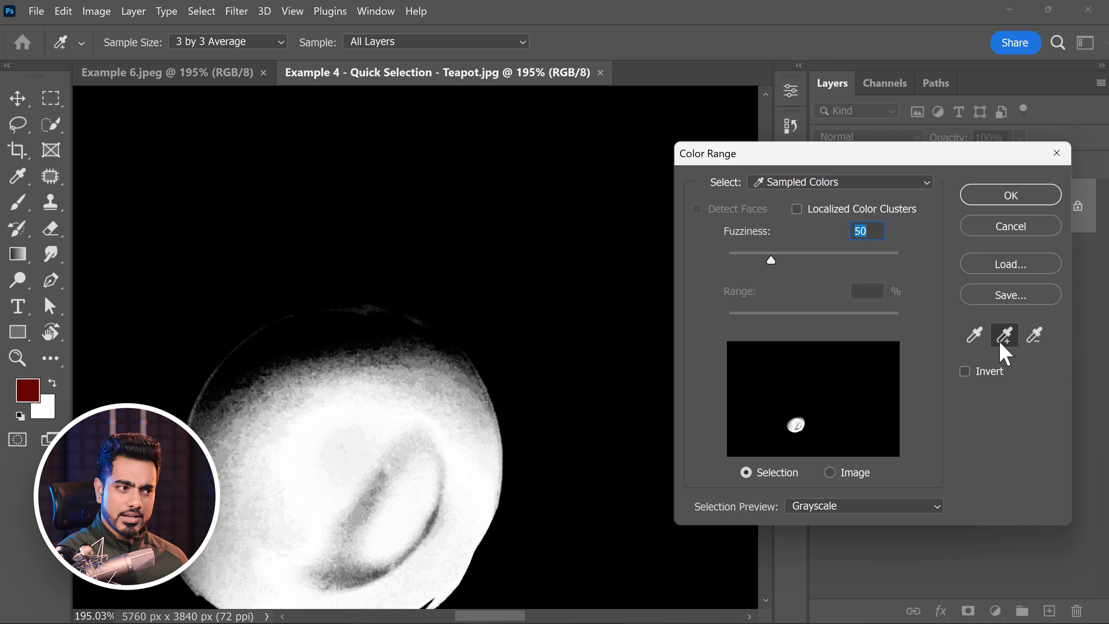
{"action": "left_click", "coordinate": [371, 503]}
{"action": "left_click", "coordinate": [368, 506]}
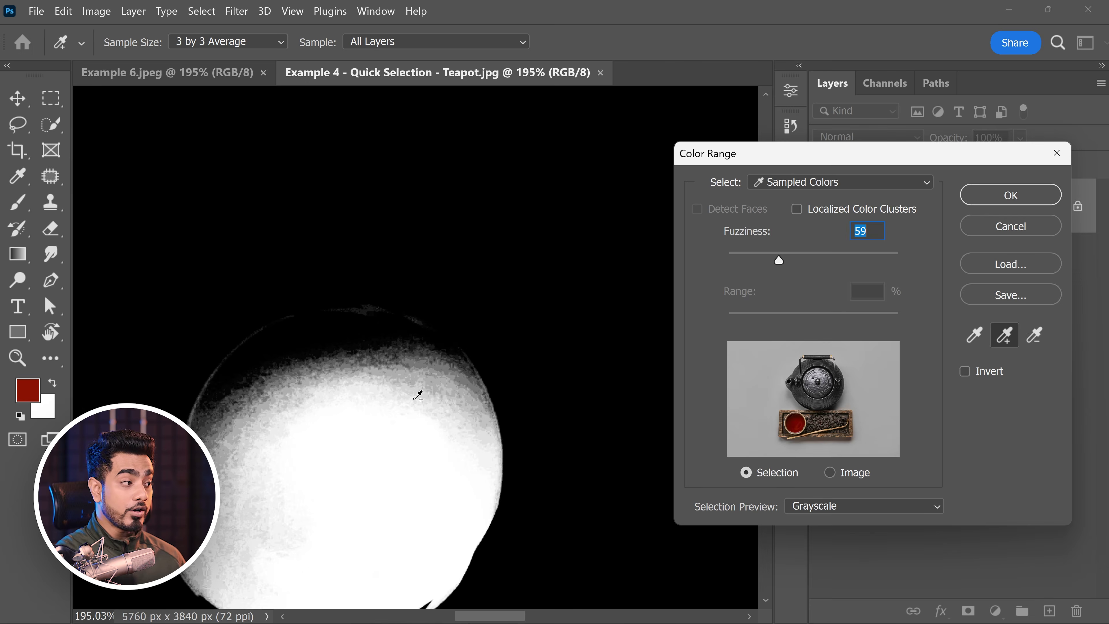
{"action": "key", "text": "ctrl+z"}
{"action": "left_click", "coordinate": [289, 537]}
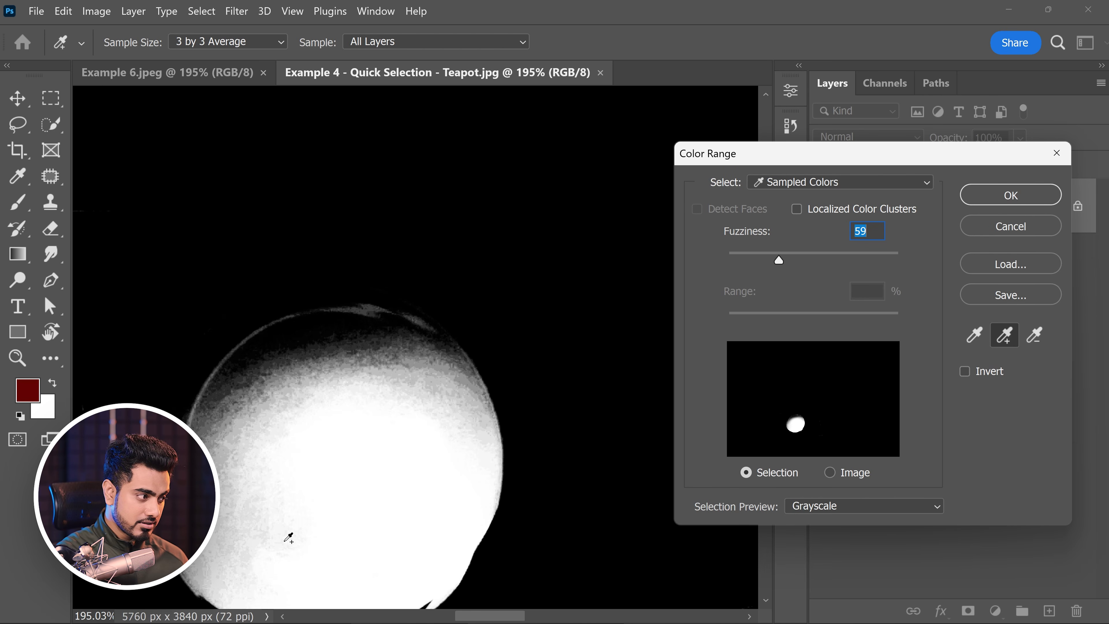
{"action": "left_click", "coordinate": [303, 338]}
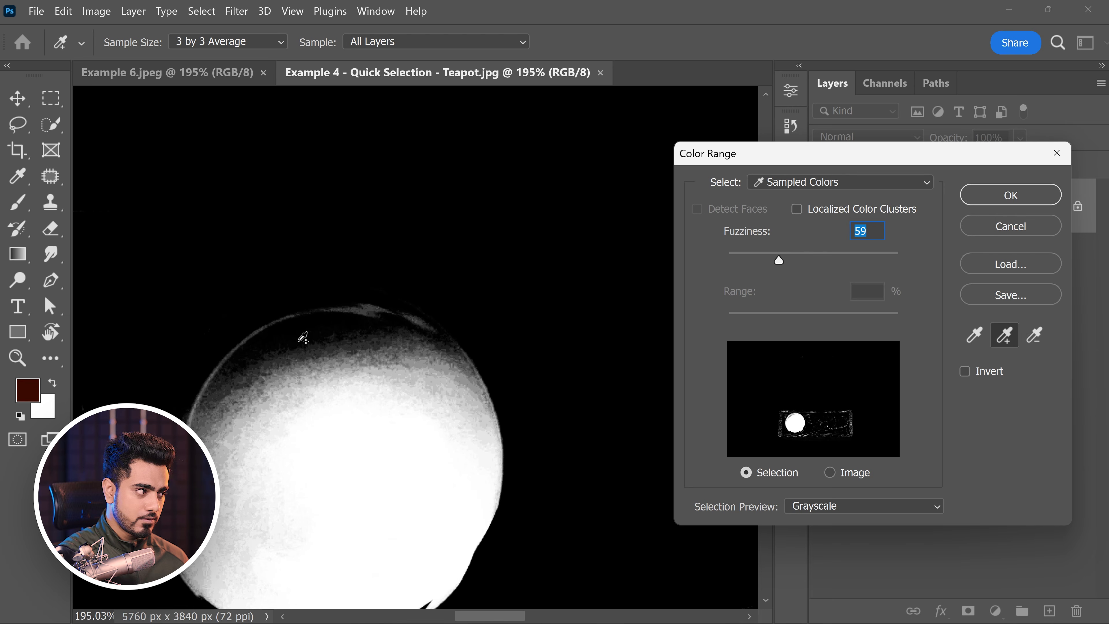
{"action": "left_click", "coordinate": [466, 459]}
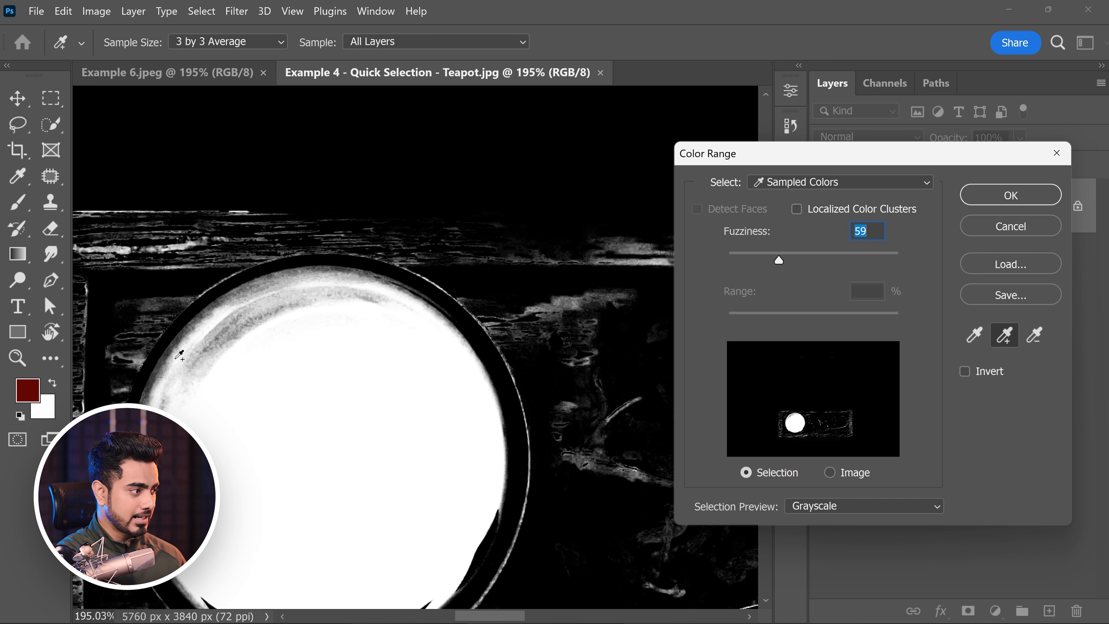
{"action": "left_click_drag", "start_coordinate": [198, 399], "coordinate": [349, 324]}
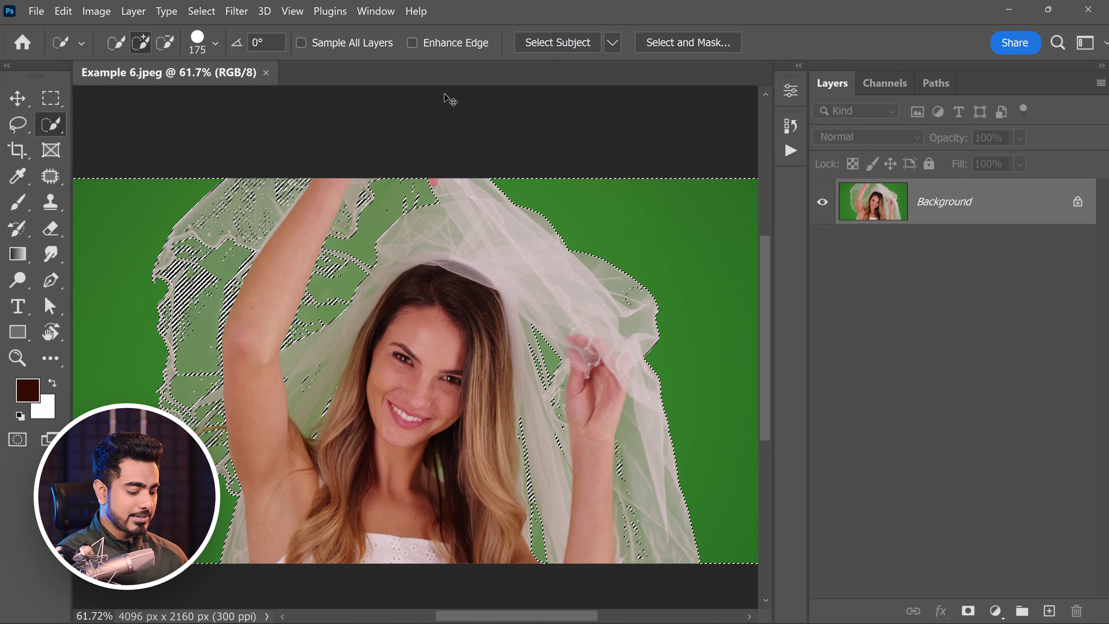
Add an inverted layer mask from the active selection in Example 6.jpeg to hide the green backdrop.
{"action": "scroll", "coordinate": [444, 94], "scroll_direction": "down", "scroll_amount": 1}
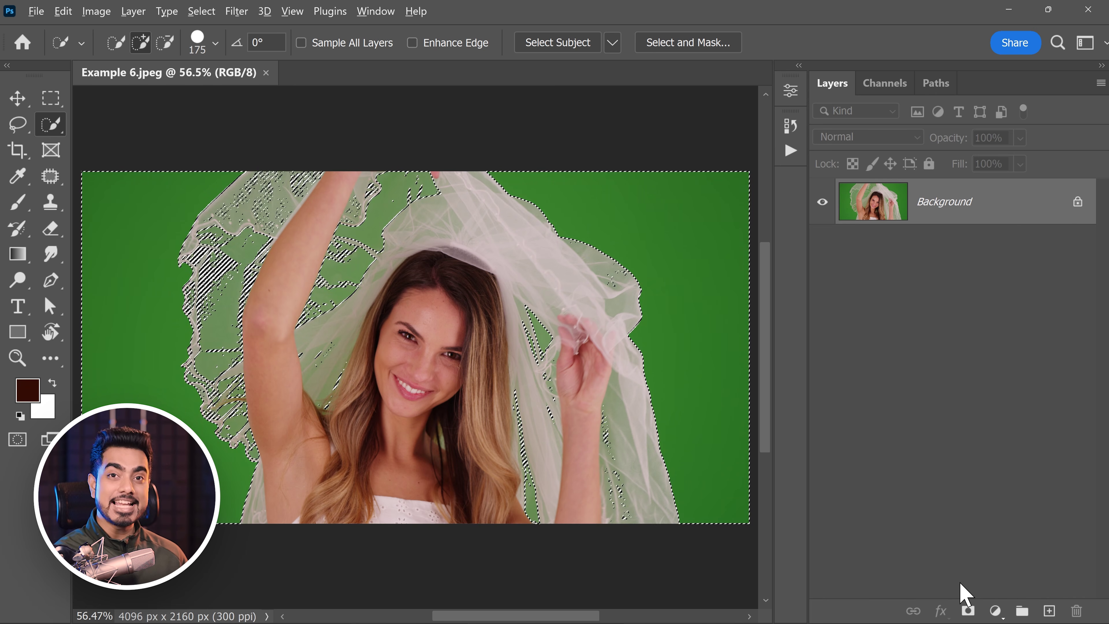
{"action": "key", "text": "alt"}
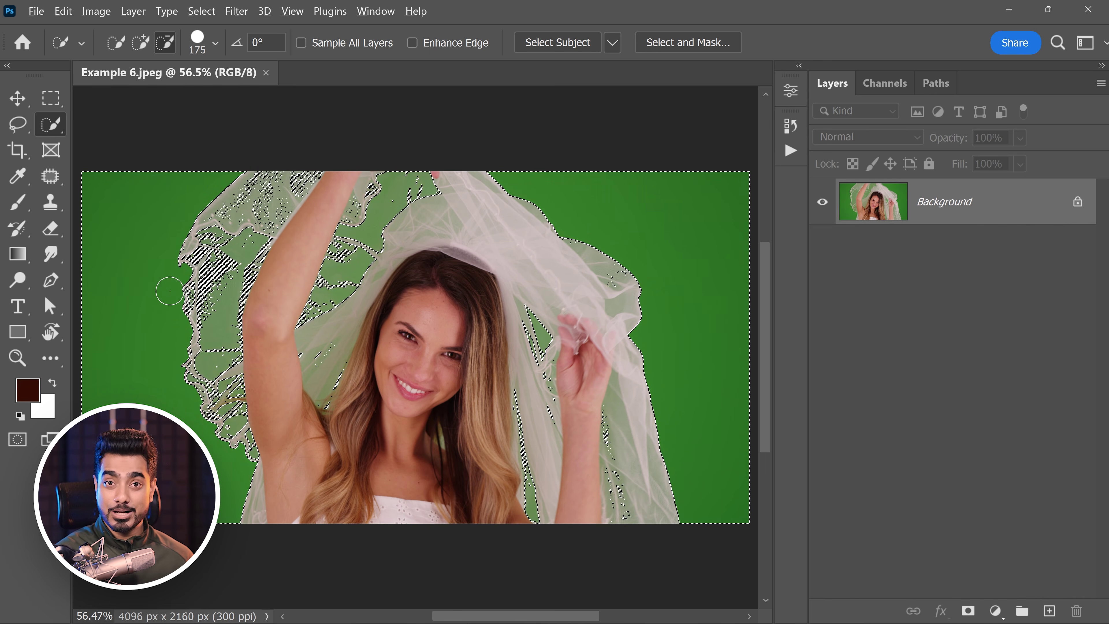
{"action": "left_click", "coordinate": [968, 611]}
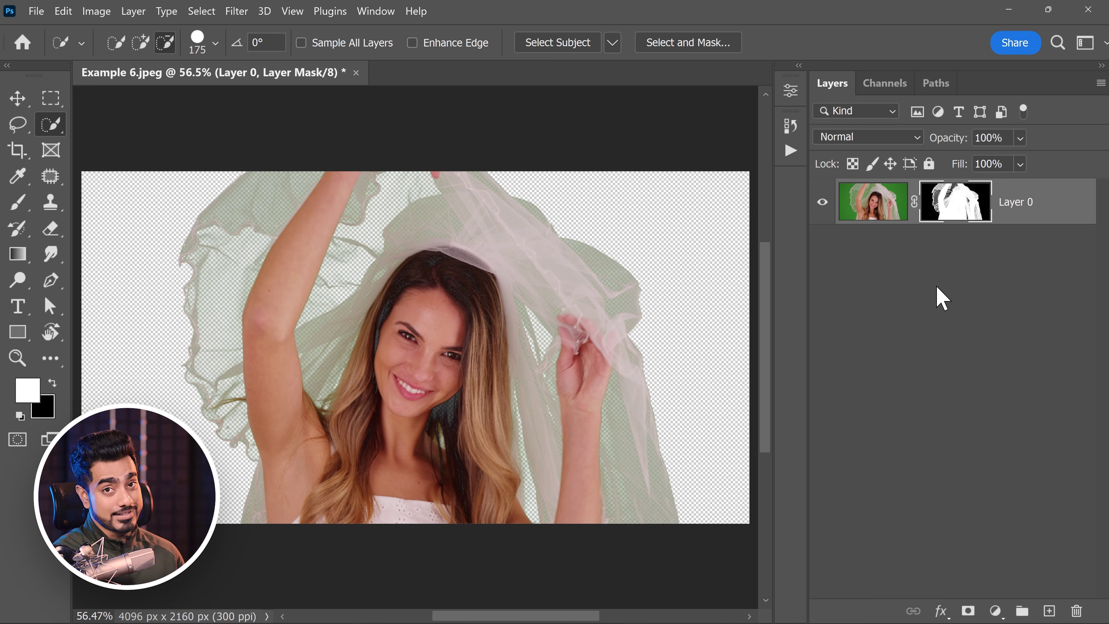
Inspect the layer mask on its own at high magnification, checking the veil's mesh, the arm and the face area.
{"action": "left_click", "coordinate": [956, 208], "text": "alt"}
{"action": "left_click_drag", "start_coordinate": [231, 268], "coordinate": [296, 291]}
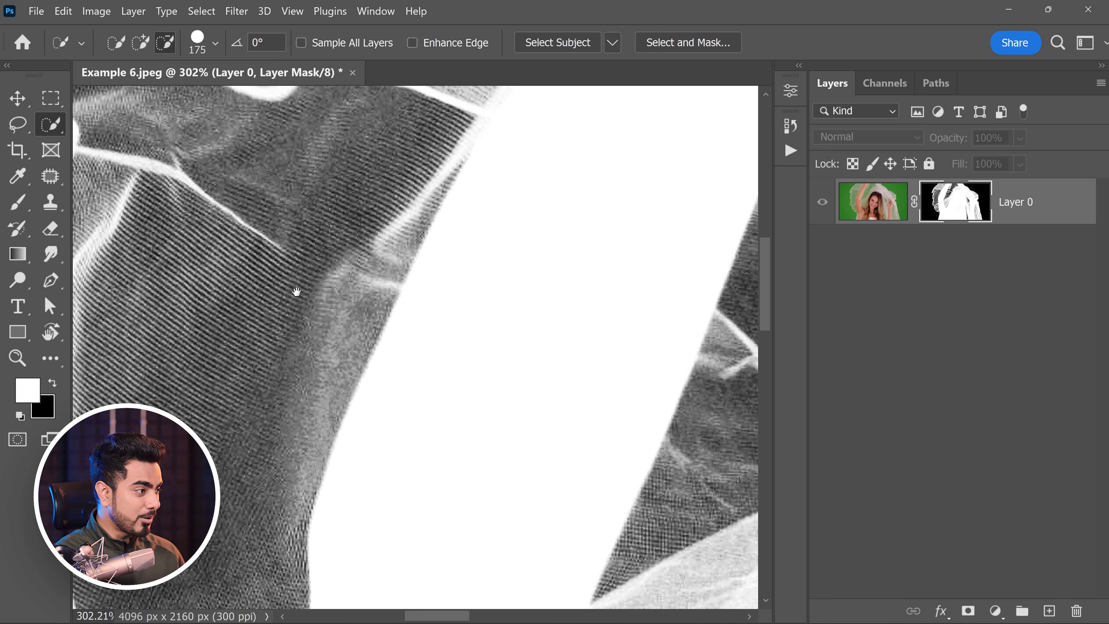
{"action": "left_click_drag", "start_coordinate": [212, 310], "coordinate": [345, 353]}
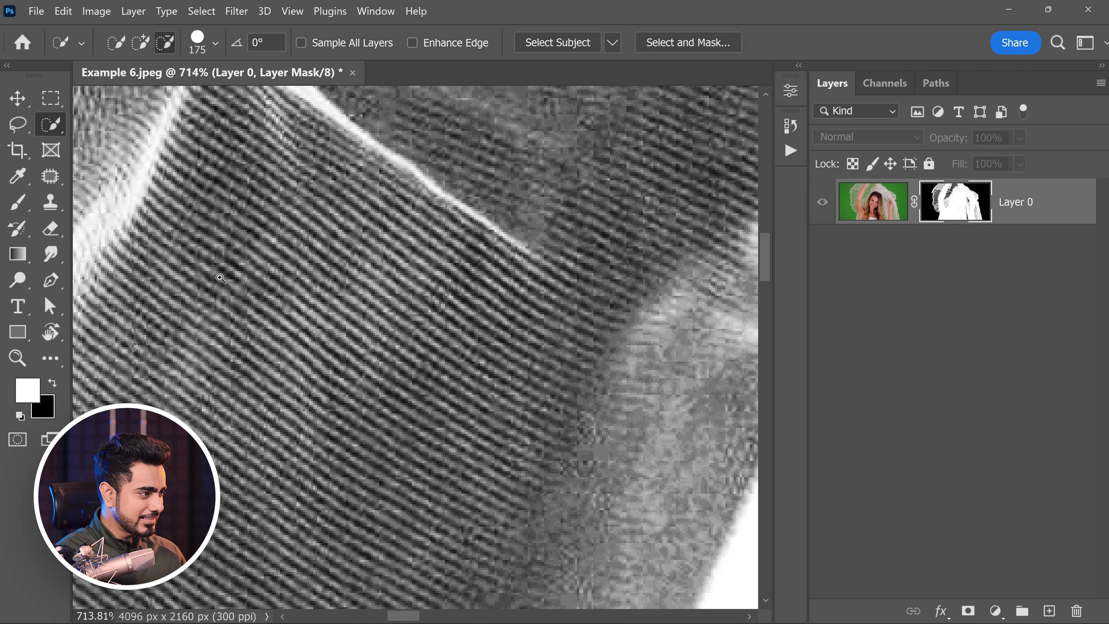
{"action": "mouse_move", "coordinate": [274, 334]}
{"action": "left_mouse_down"}
{"action": "mouse_move", "coordinate": [320, 330]}
{"action": "mouse_move", "coordinate": [282, 323]}
{"action": "left_mouse_up"}
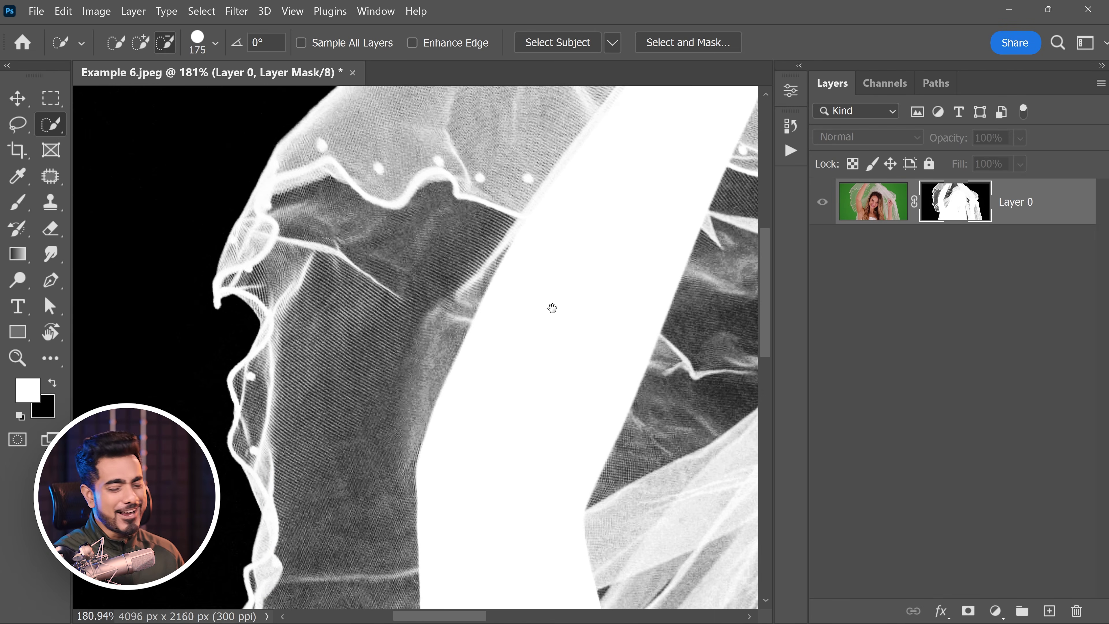
{"action": "left_click_drag", "start_coordinate": [581, 297], "coordinate": [536, 292]}
{"action": "left_click_drag", "start_coordinate": [537, 291], "coordinate": [530, 291]}
{"action": "left_click_drag", "start_coordinate": [362, 380], "coordinate": [560, 235]}
{"action": "left_click_drag", "start_coordinate": [368, 303], "coordinate": [438, 315]}
{"action": "left_click_drag", "start_coordinate": [493, 234], "coordinate": [458, 338]}
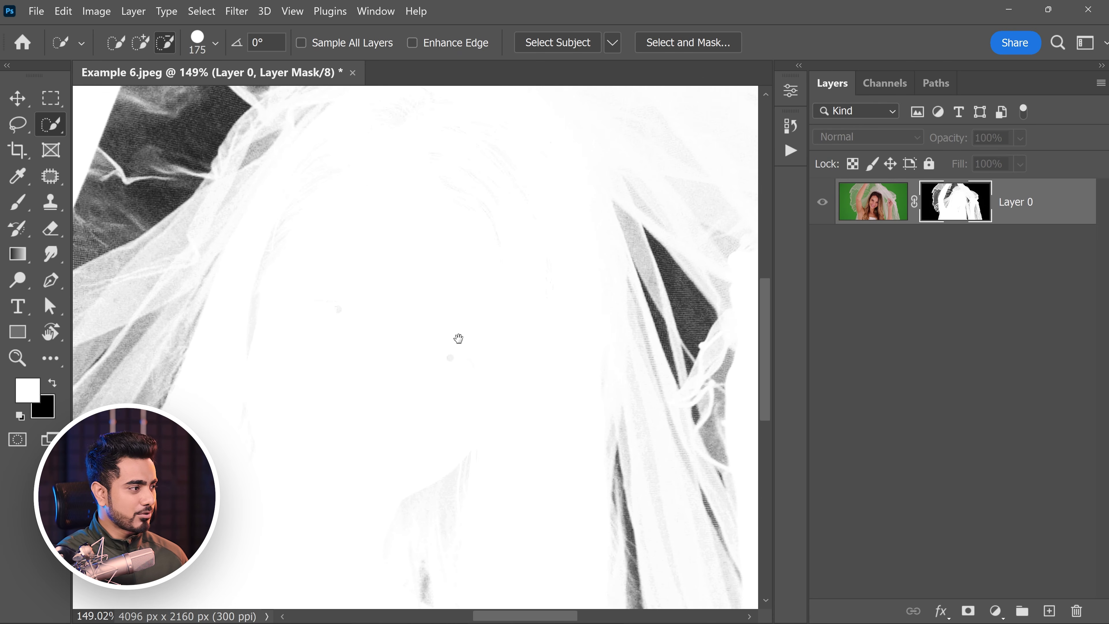
{"action": "left_click", "coordinate": [963, 215], "text": "alt"}
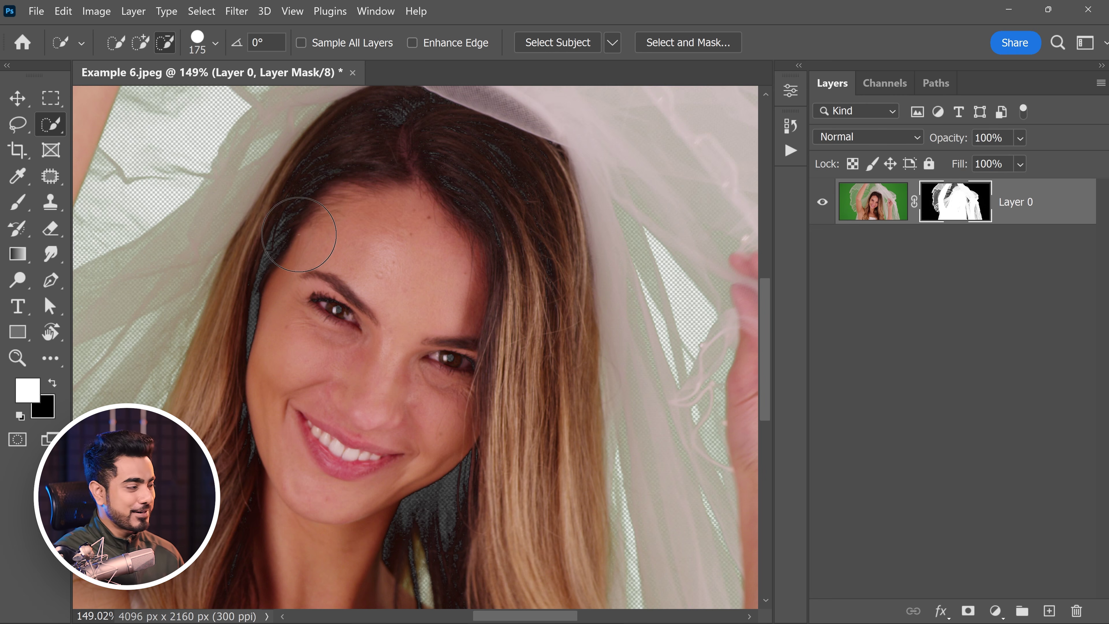
Paint white on the layer mask with an enlarged soft brush over the see-through hair at the crown.
{"action": "left_click", "coordinate": [18, 203]}
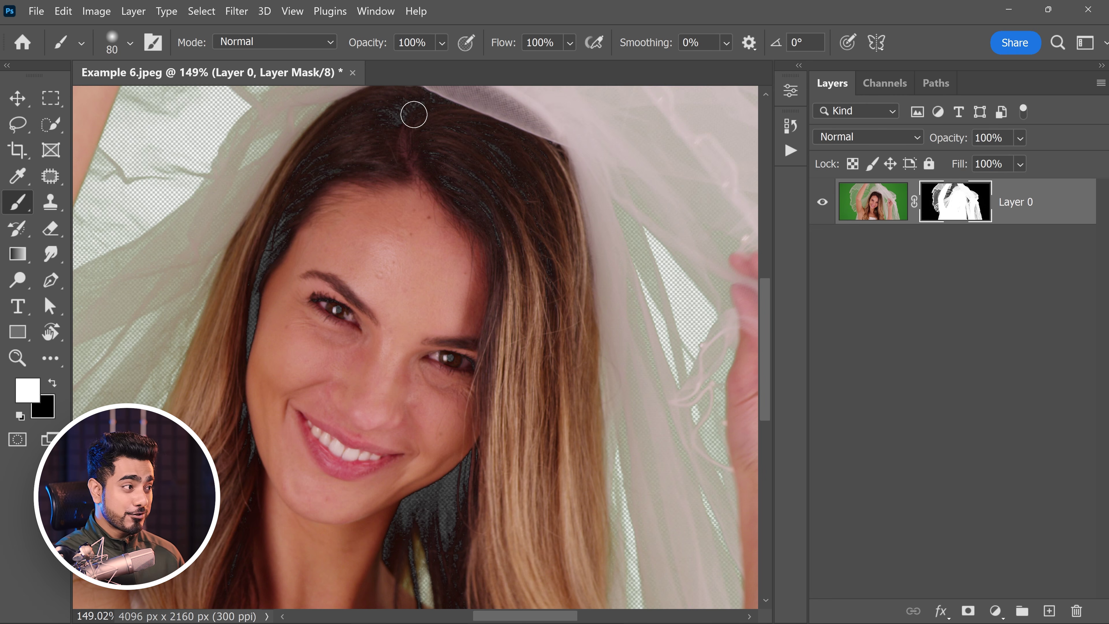
{"action": "key", "text": "]"}
{"action": "key", "text": "]"}
{"action": "mouse_move", "coordinate": [379, 122]}
{"action": "left_mouse_down"}
{"action": "mouse_move", "coordinate": [376, 113]}
{"action": "mouse_move", "coordinate": [408, 126]}
{"action": "left_mouse_up"}
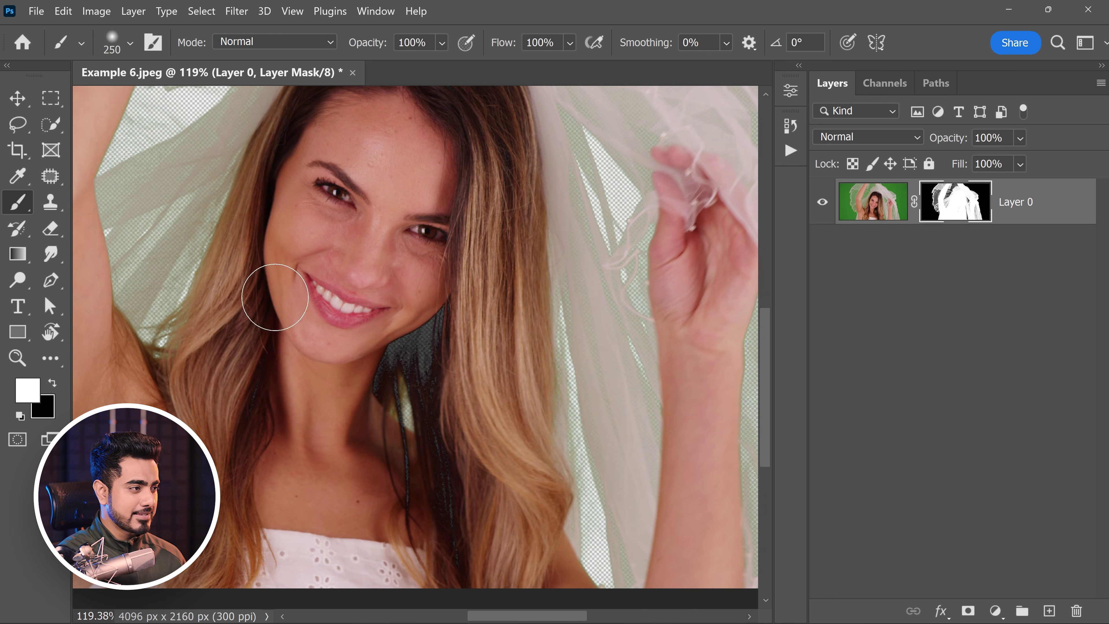
Paint white on the layer mask over the see-through hair beside the neck, reducing the brush size to 30.
{"action": "left_click_drag", "start_coordinate": [399, 350], "coordinate": [411, 349]}
{"action": "key", "text": "["}
{"action": "key", "text": "["}
{"action": "key", "text": "["}
{"action": "key", "text": "["}
{"action": "key", "text": "["}
{"action": "key", "text": "["}
{"action": "key", "text": "["}
{"action": "key", "text": "["}
{"action": "key", "text": "["}
{"action": "key", "text": "["}
{"action": "key", "text": "["}
{"action": "key", "text": "["}
{"action": "scroll", "coordinate": [402, 439], "scroll_direction": "down", "scroll_amount": 1}
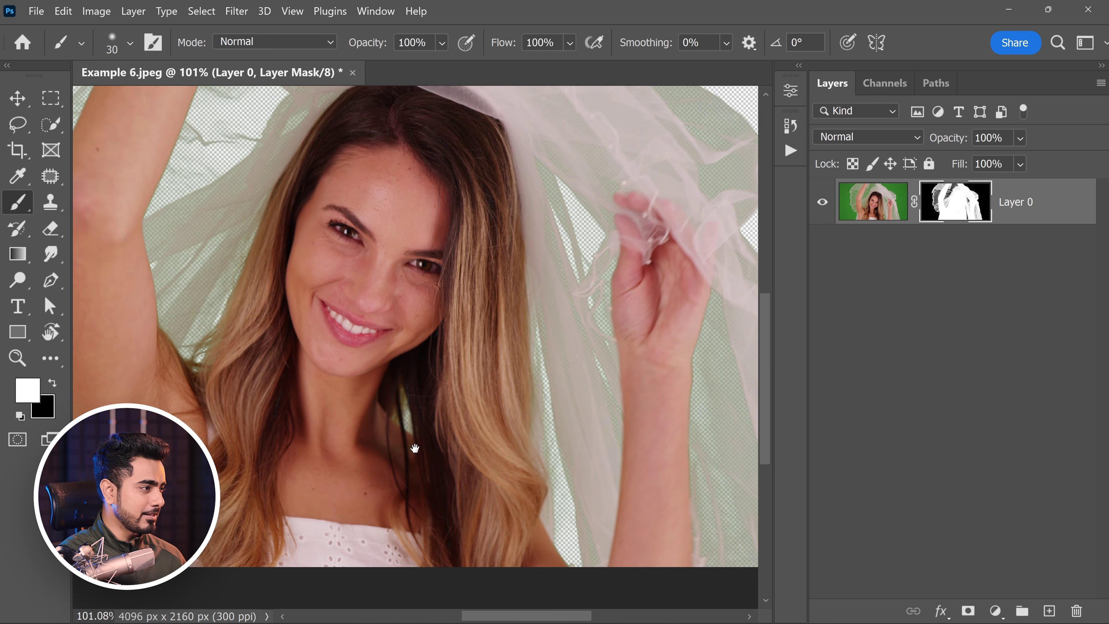
{"action": "key", "text": "ctrl+0"}
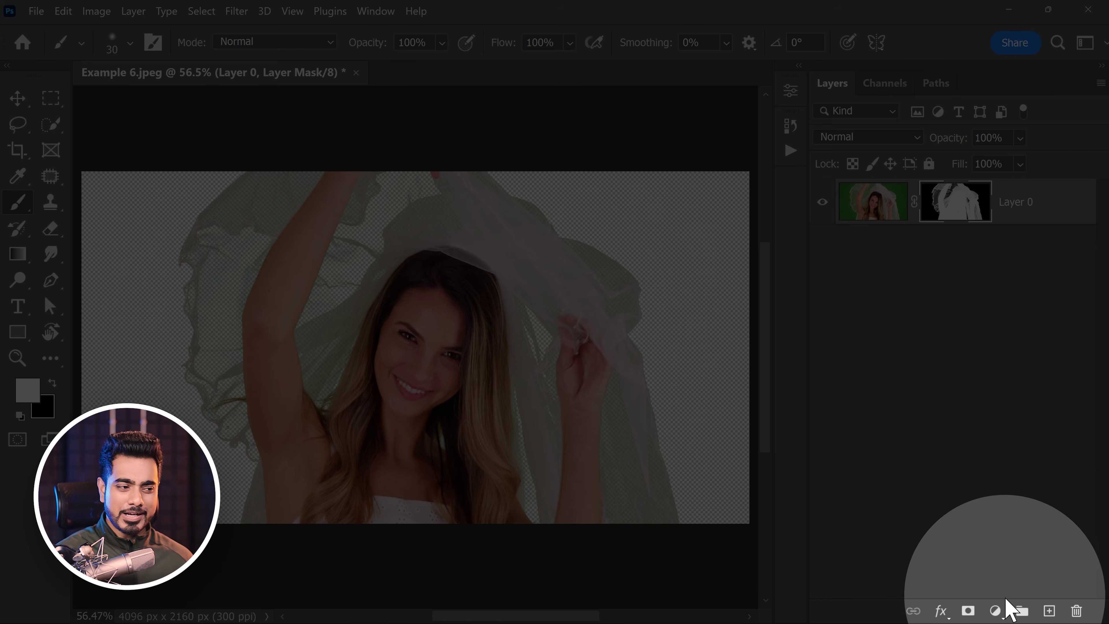
Add a Pattern fill layer using the first leaf pattern in the Trees group.
{"action": "left_click", "coordinate": [996, 611]}
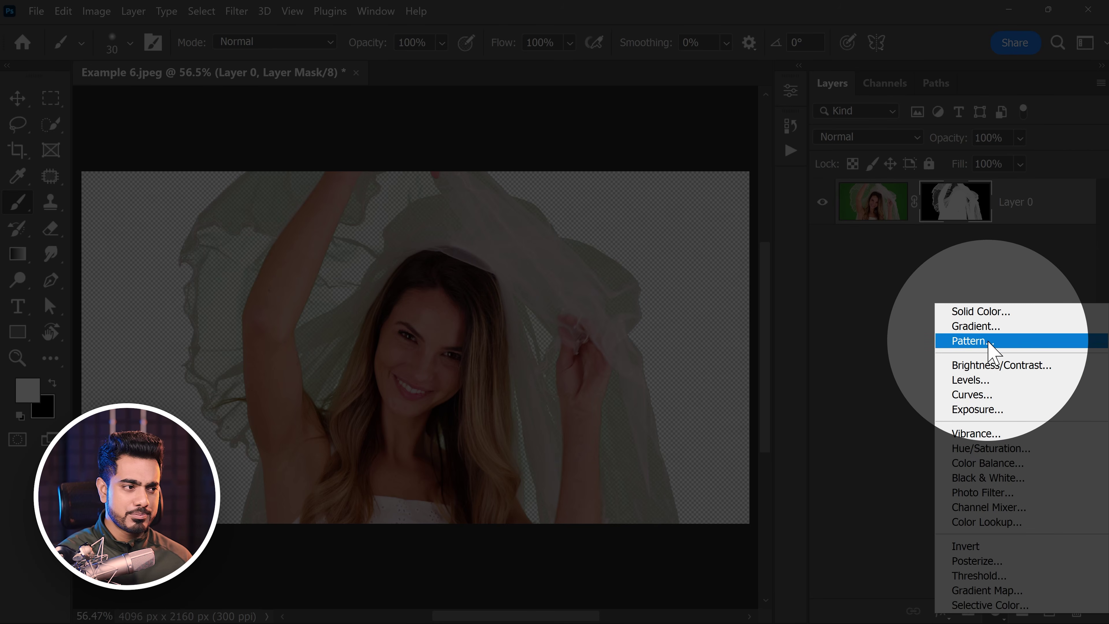
{"action": "left_click", "coordinate": [977, 341]}
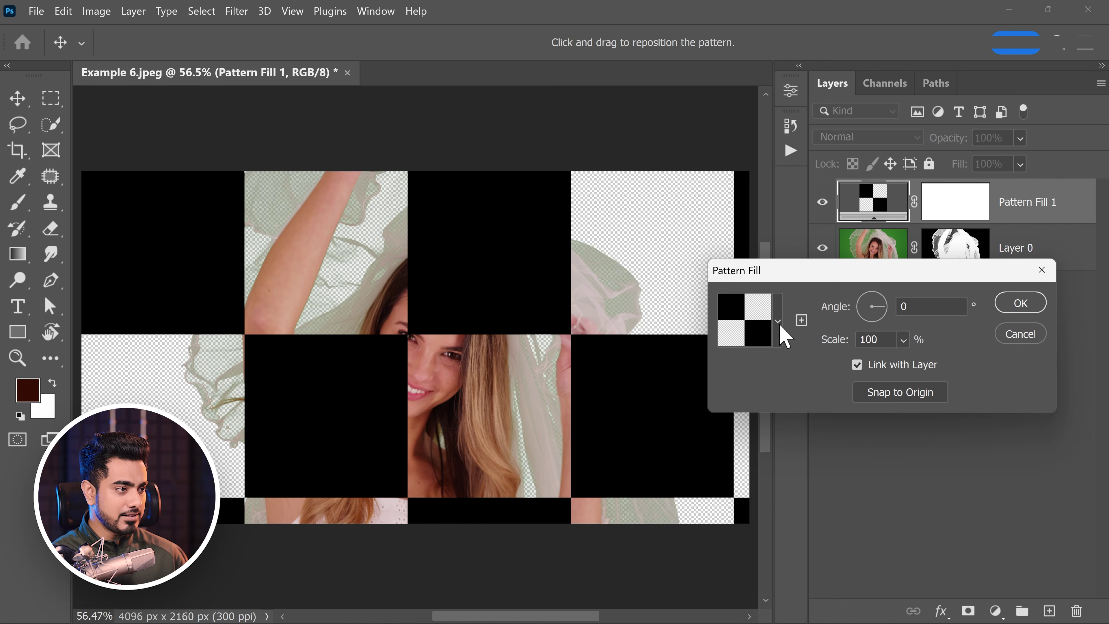
{"action": "left_click", "coordinate": [779, 322]}
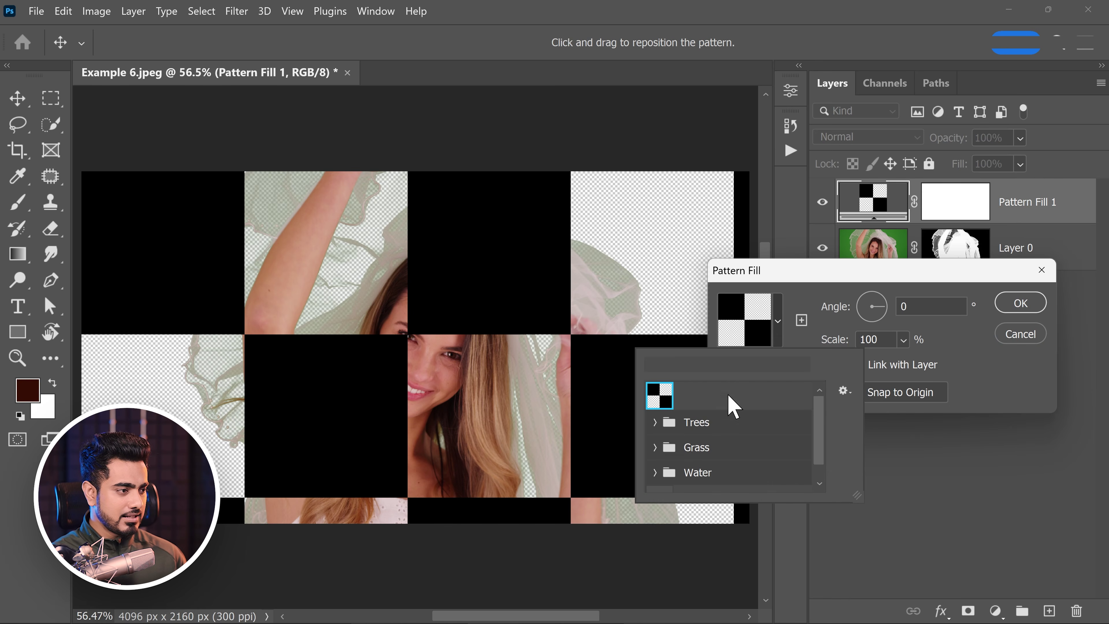
{"action": "left_click", "coordinate": [660, 423]}
{"action": "left_click", "coordinate": [676, 453]}
{"action": "left_click", "coordinate": [710, 455]}
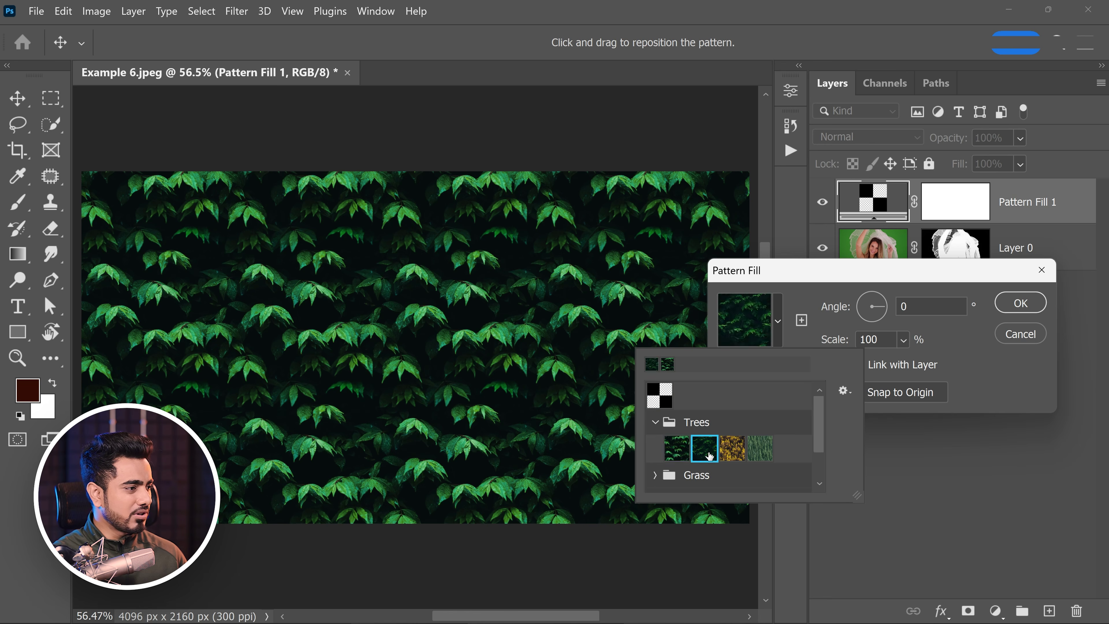
{"action": "left_click", "coordinate": [678, 449]}
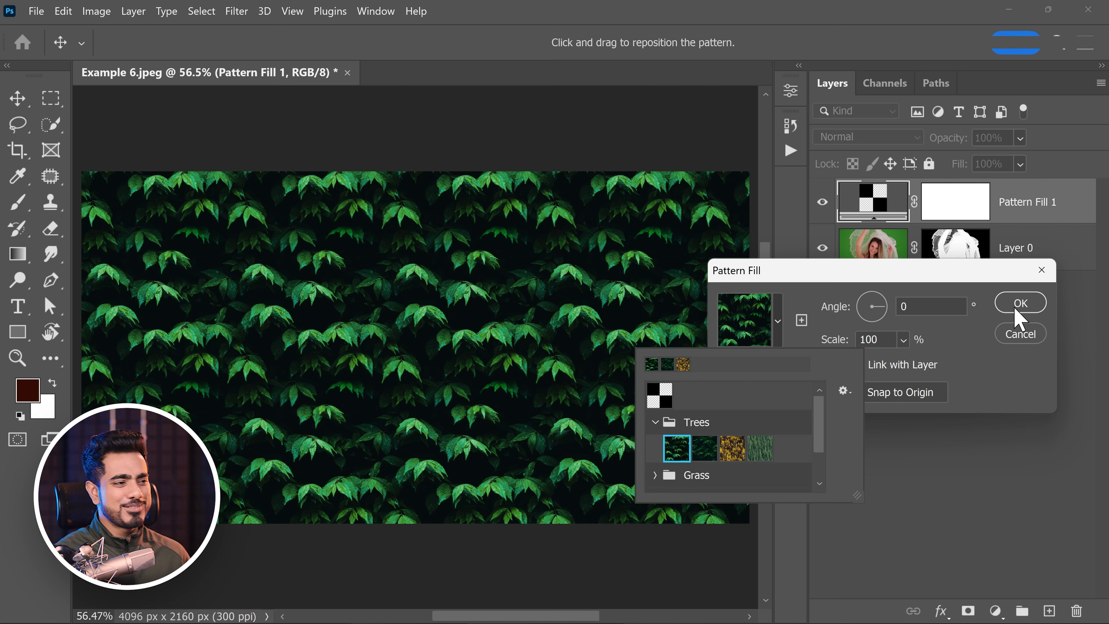
{"action": "left_click", "coordinate": [1026, 313]}
{"action": "left_click", "coordinate": [1026, 313]}
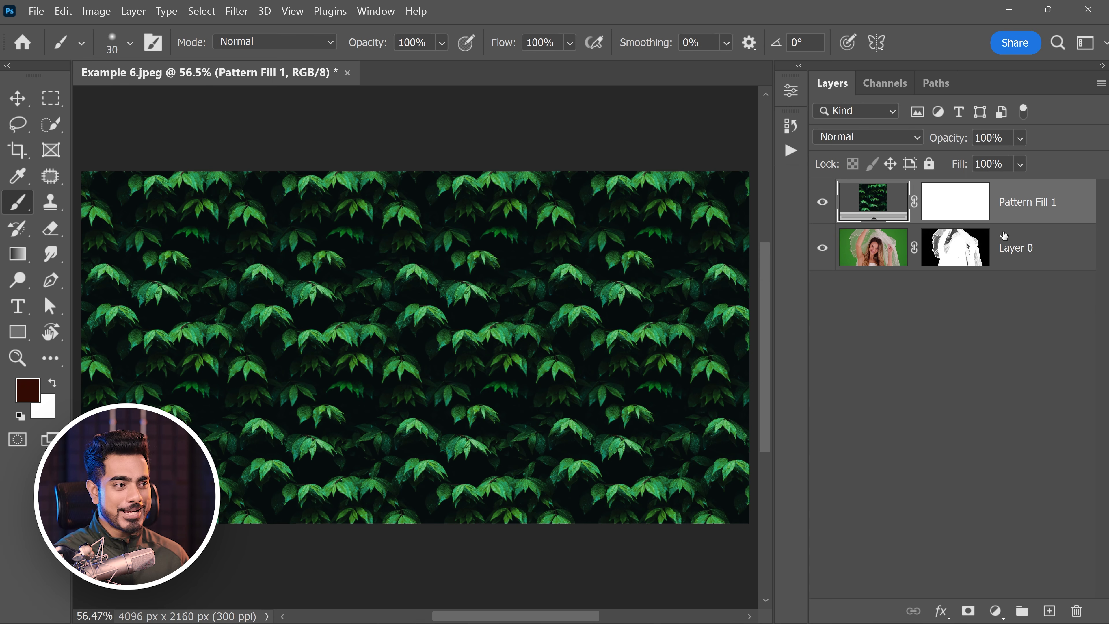
Move the pattern fill layer below the bride's layer and shift its leaf pattern slightly up and to the left.
{"action": "left_click_drag", "start_coordinate": [1045, 208], "coordinate": [1043, 310]}
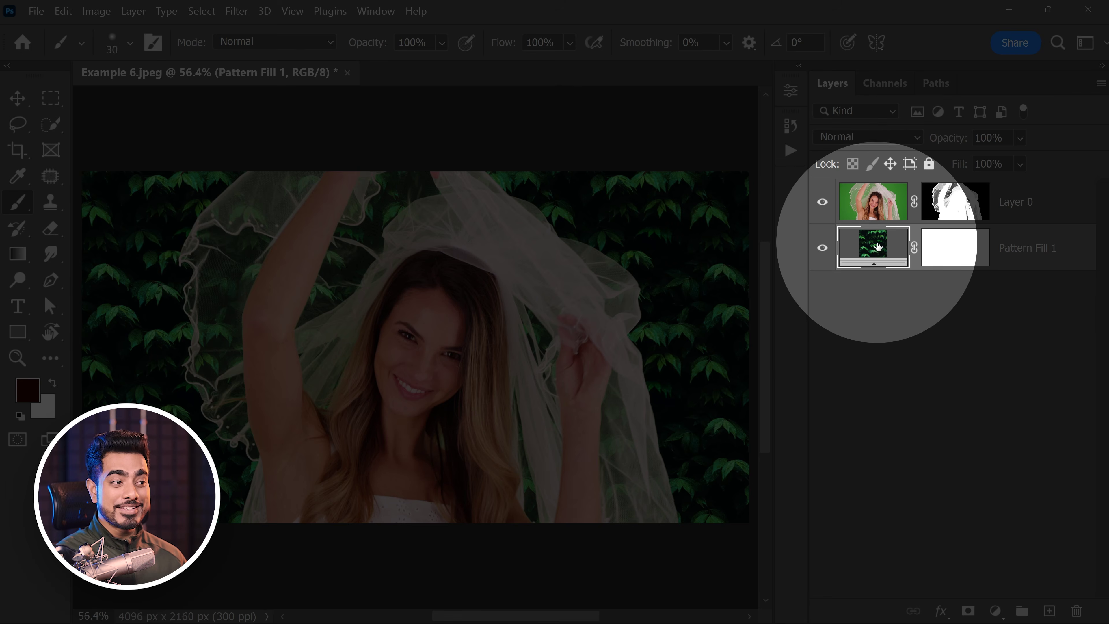
{"action": "double_click", "coordinate": [867, 244]}
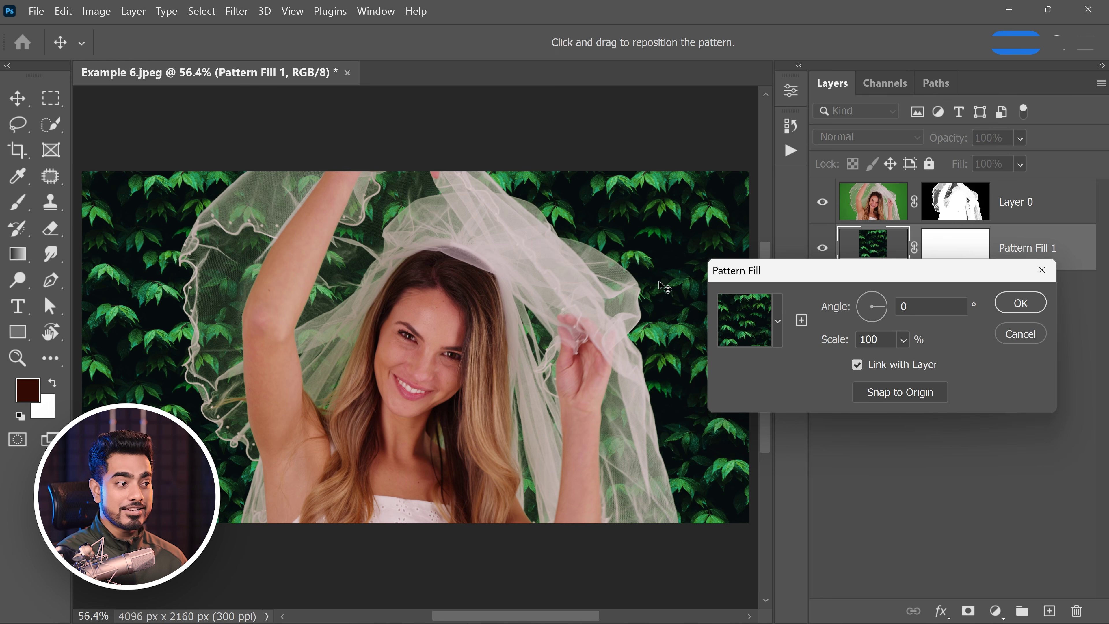
{"action": "left_click_drag", "start_coordinate": [582, 213], "coordinate": [531, 188]}
{"action": "key", "text": "Return"}
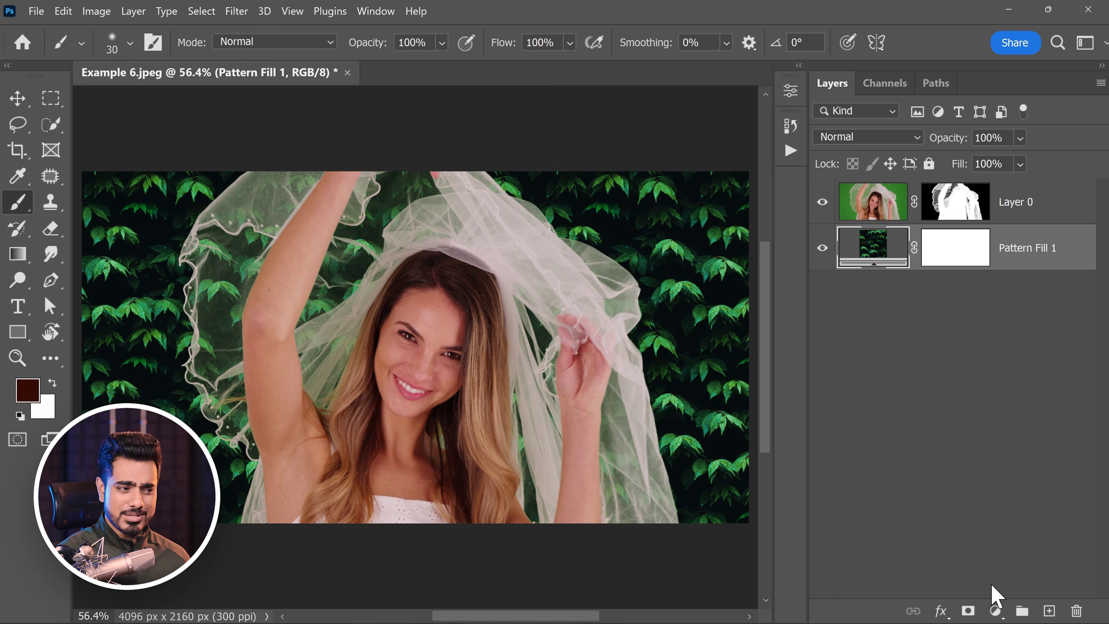
Add a Solid Color fill layer in reddish brown 975642 above the pattern fill.
{"action": "left_click", "coordinate": [995, 610]}
{"action": "left_click", "coordinate": [956, 306]}
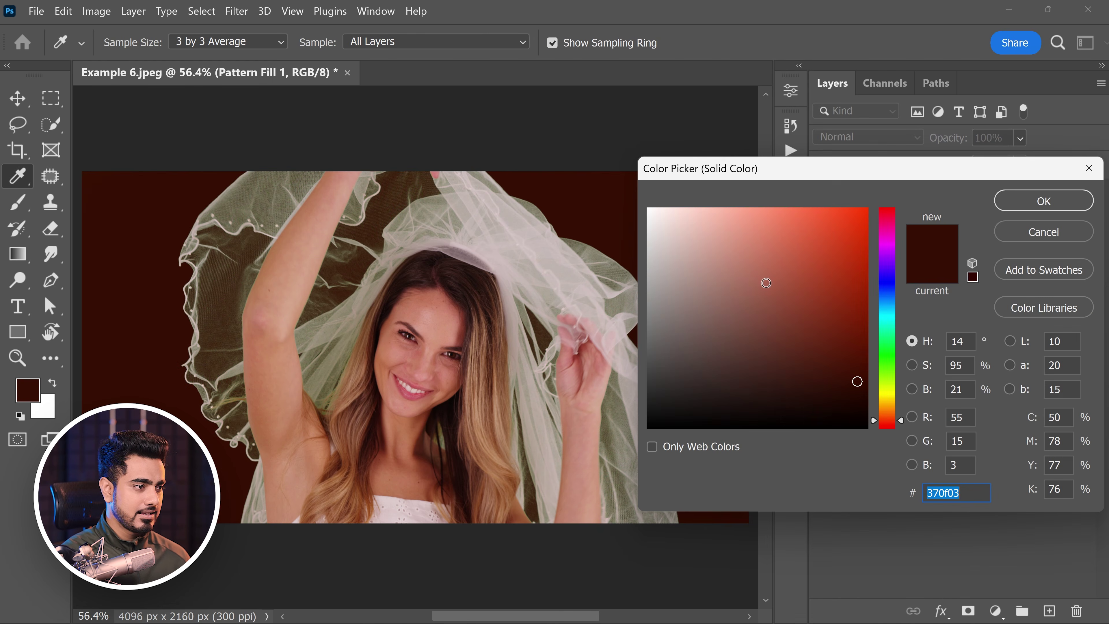
{"action": "left_click_drag", "start_coordinate": [719, 269], "coordinate": [772, 298]}
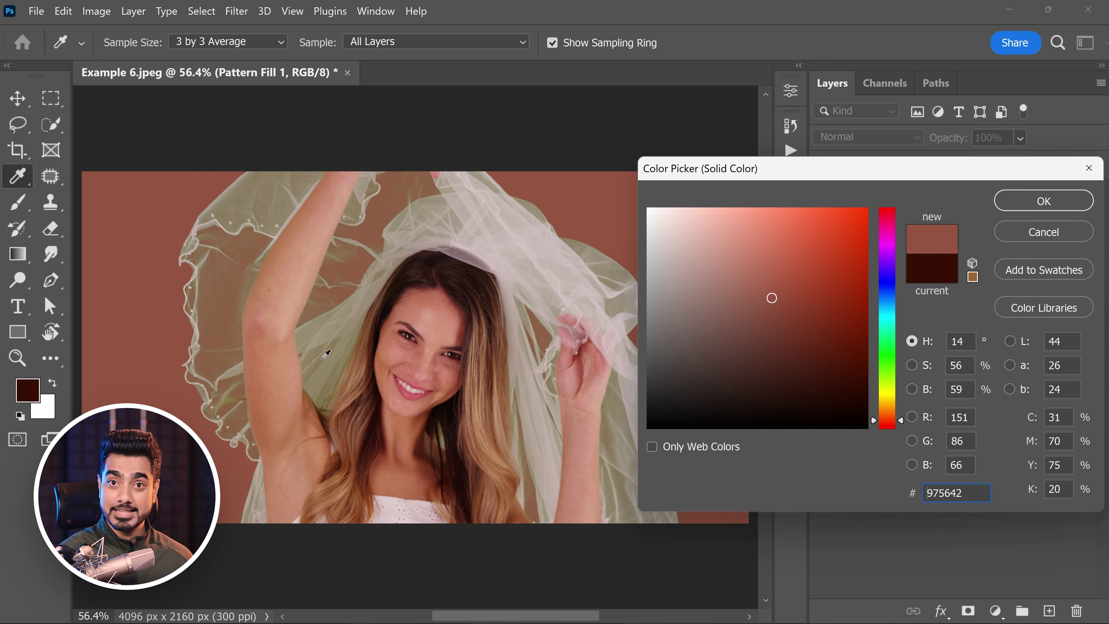
{"action": "left_click", "coordinate": [1009, 205]}
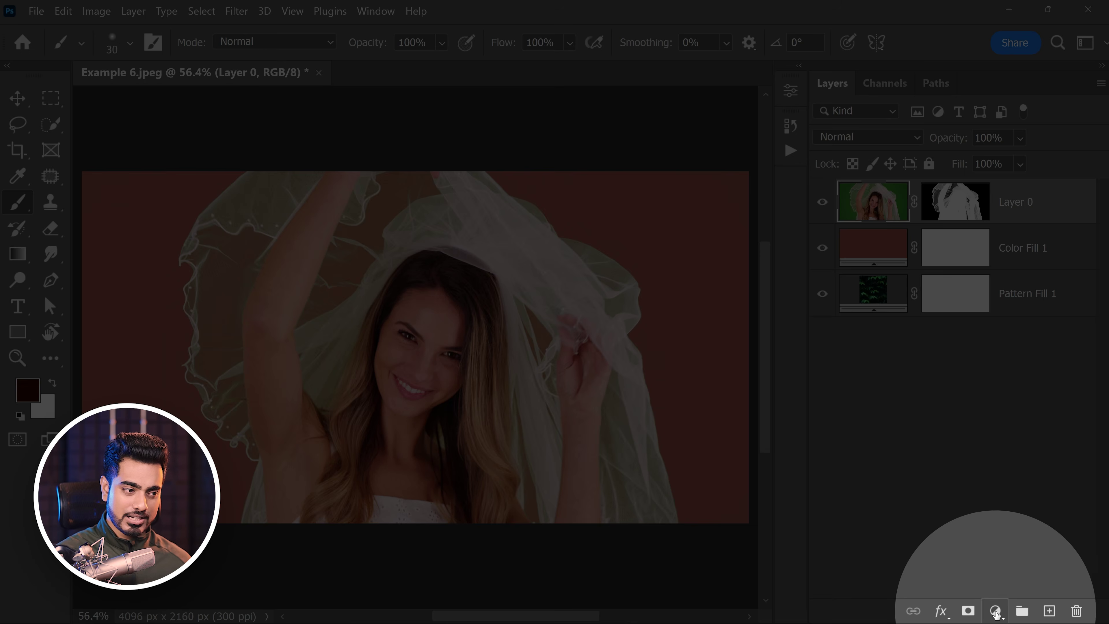
Add a Hue/Saturation adjustment layer above the bride's Layer 0 and clip it to that layer.
{"action": "left_click", "coordinate": [996, 610]}
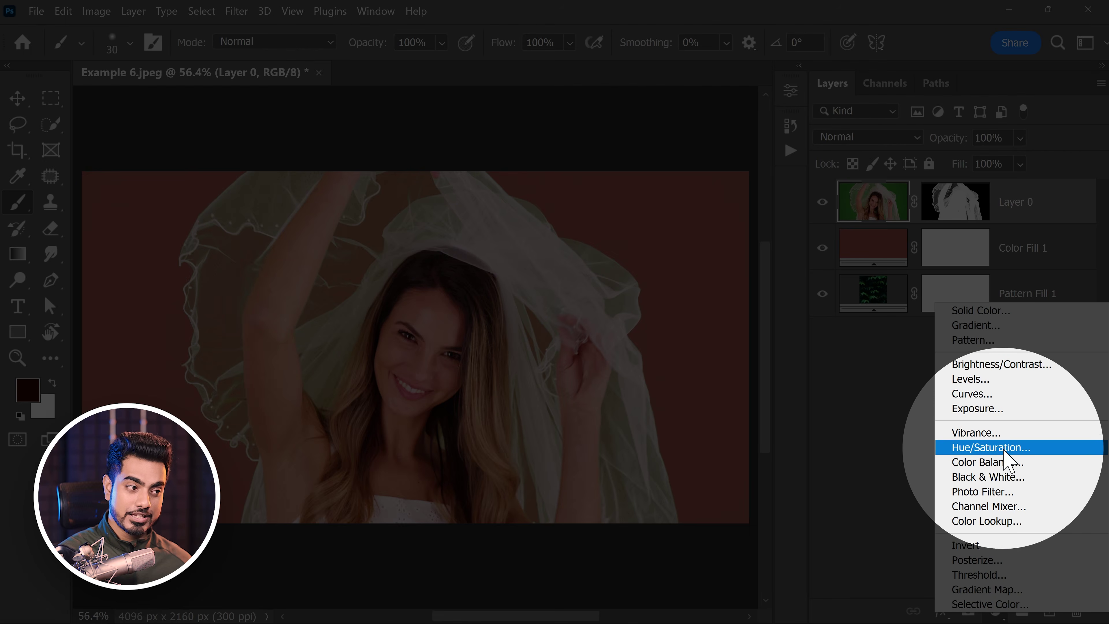
{"action": "left_click", "coordinate": [1003, 451]}
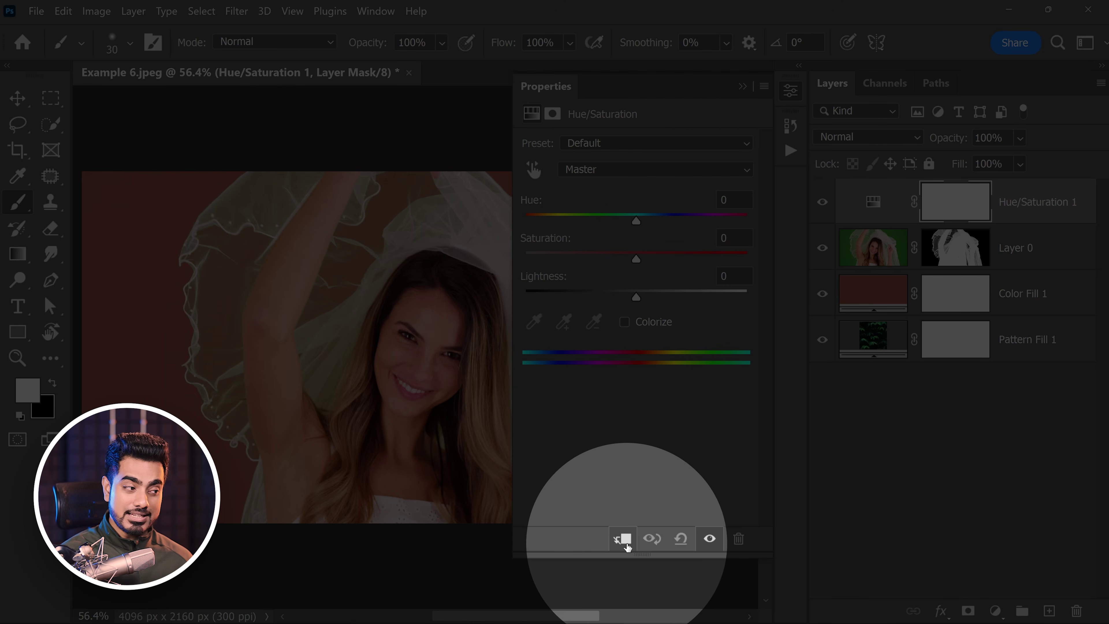
{"action": "left_click", "coordinate": [622, 540]}
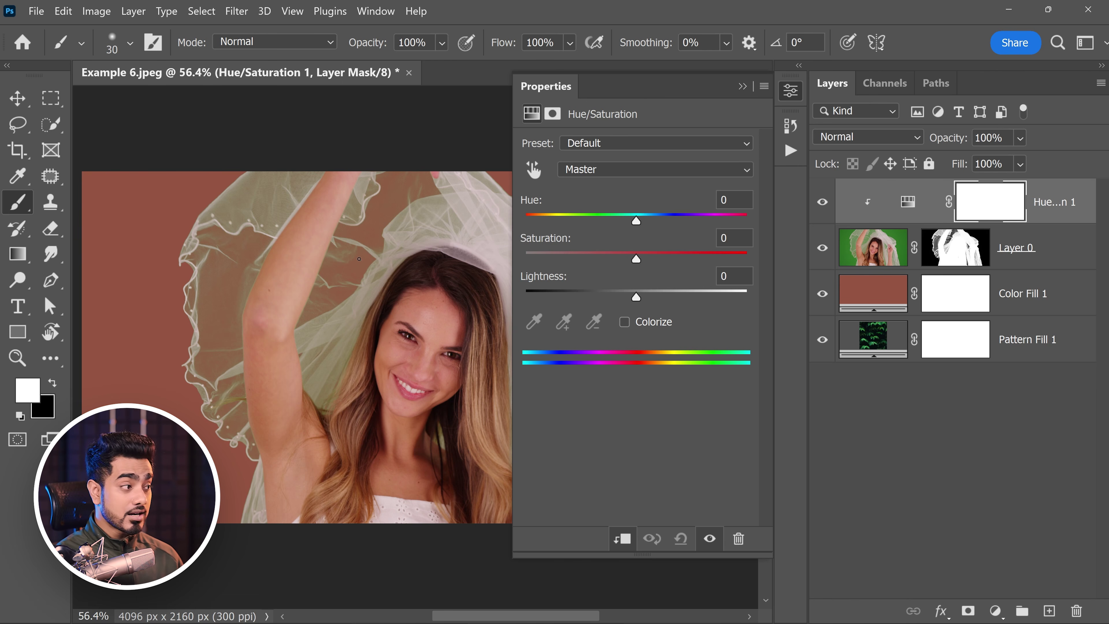
Target the Greens range in Hue/Saturation and exaggerate it with Hue +180 and Saturation +100.
{"action": "left_click_drag", "start_coordinate": [368, 263], "coordinate": [329, 269]}
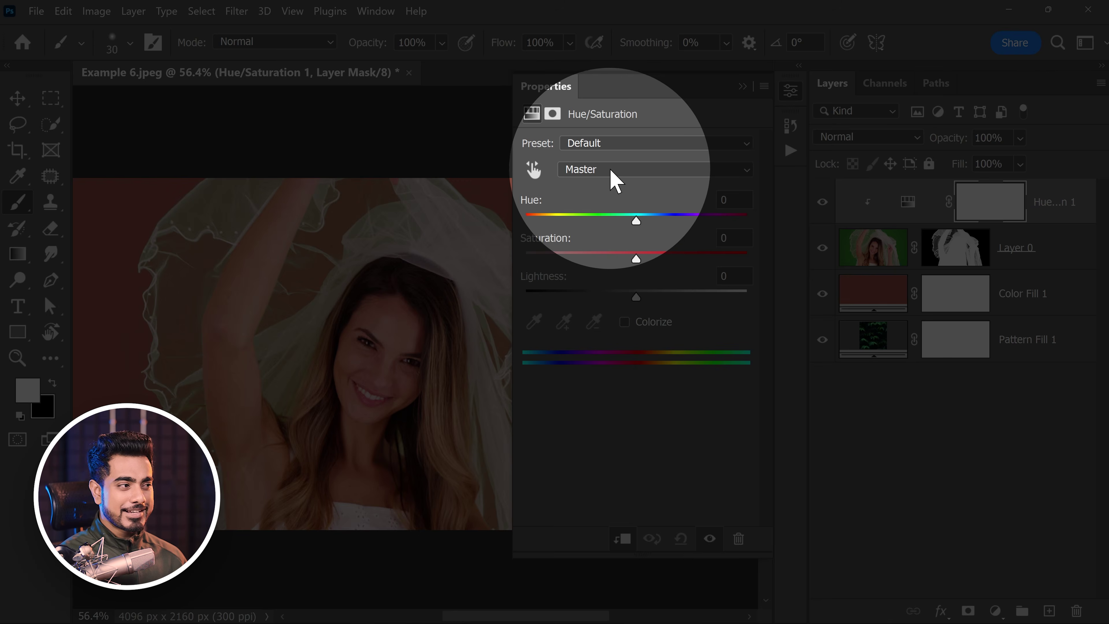
{"action": "left_click", "coordinate": [610, 174]}
{"action": "left_click", "coordinate": [593, 229]}
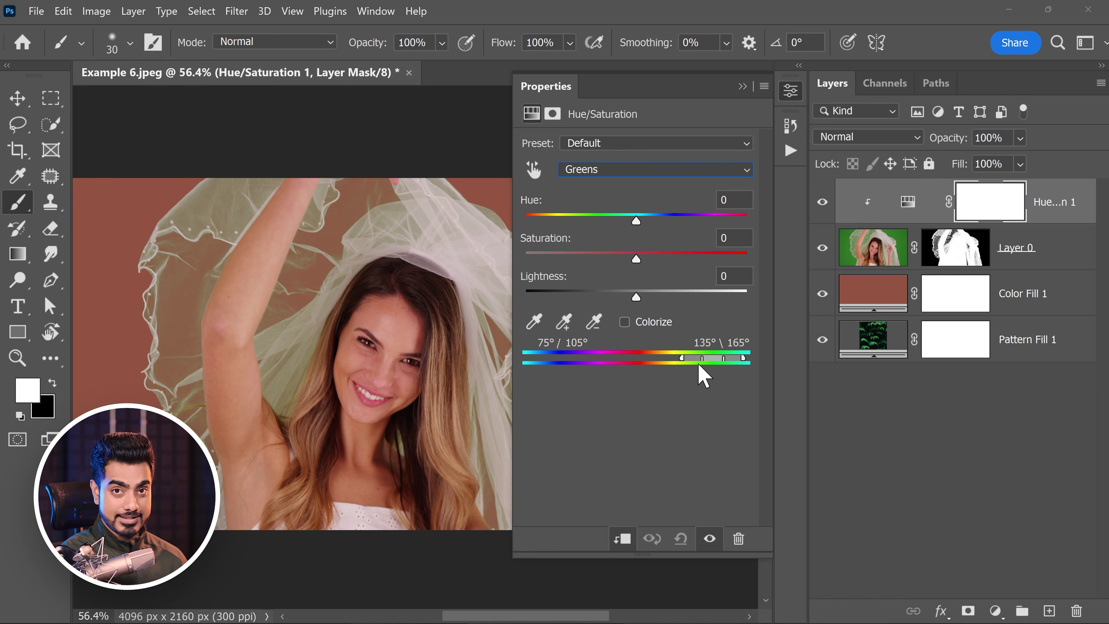
{"action": "left_click_drag", "start_coordinate": [637, 222], "coordinate": [775, 218]}
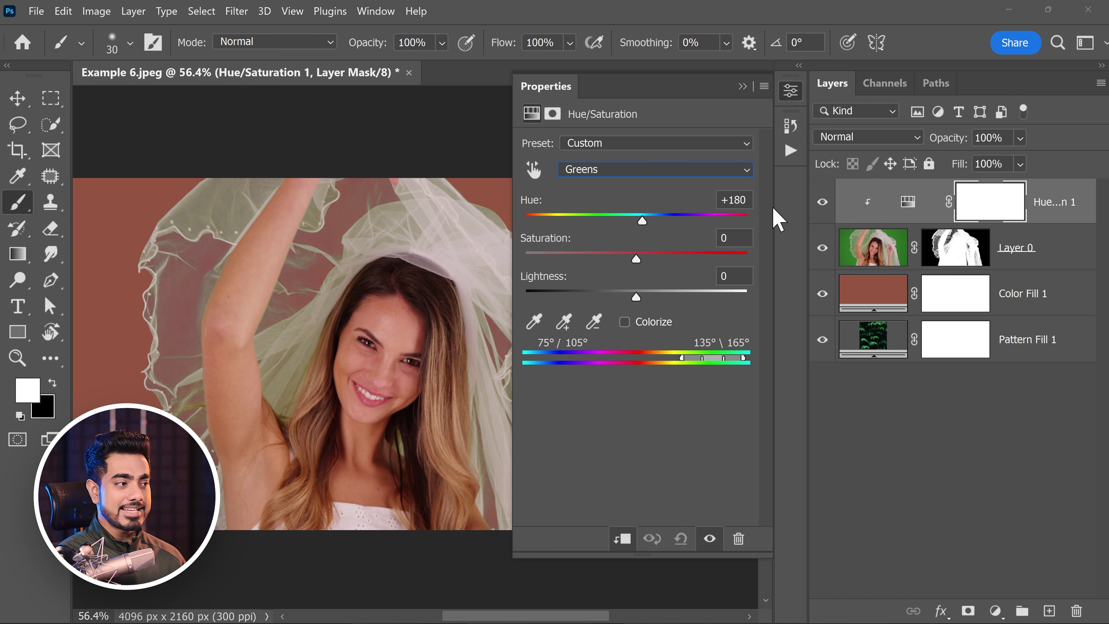
{"action": "left_click_drag", "start_coordinate": [641, 259], "coordinate": [814, 251]}
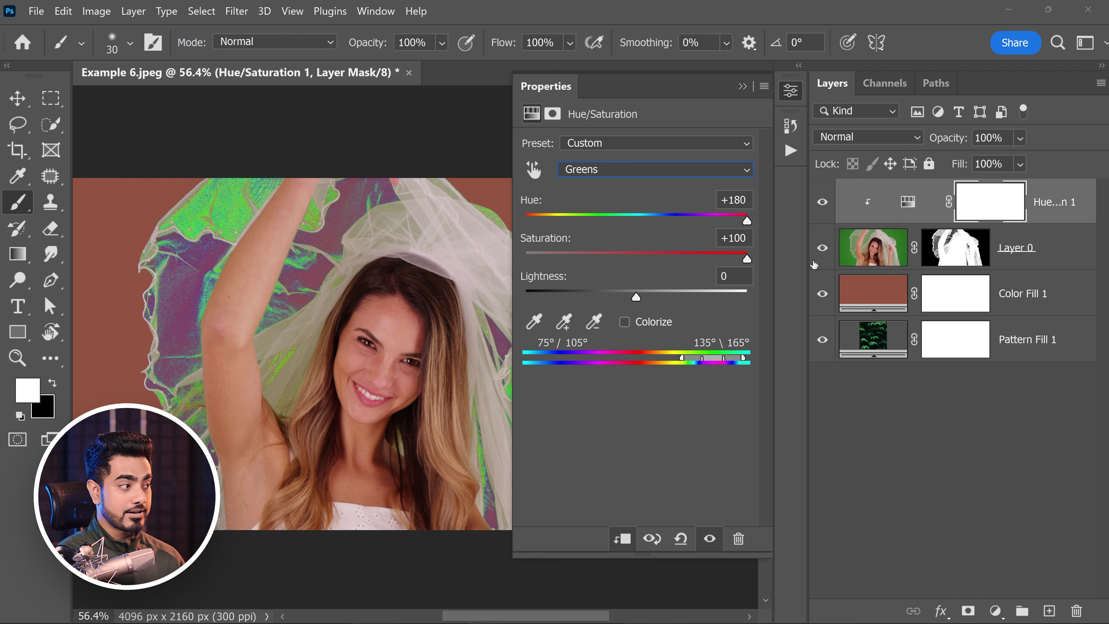
Widen the Greens colour range to 27°/68° and 157°\184° so it covers all the green spill in the veil.
{"action": "left_click_drag", "start_coordinate": [358, 257], "coordinate": [321, 249]}
{"action": "scroll", "coordinate": [301, 232], "scroll_direction": "up", "scroll_amount": 2}
{"action": "left_click_drag", "start_coordinate": [703, 362], "coordinate": [676, 370]}
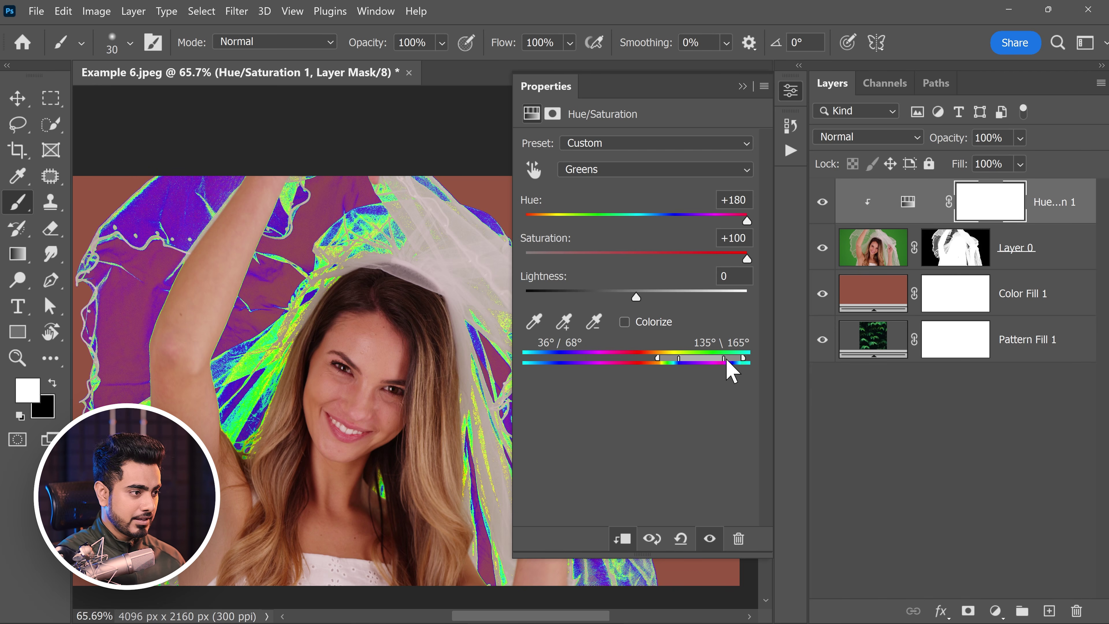
{"action": "left_click_drag", "start_coordinate": [724, 358], "coordinate": [736, 367]}
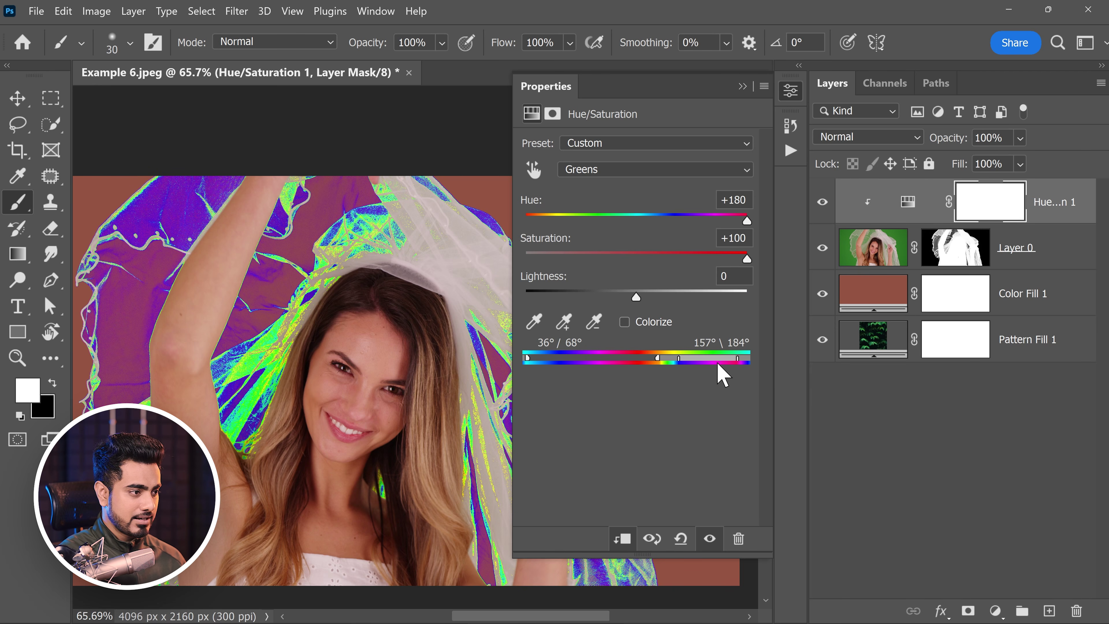
{"action": "left_click_drag", "start_coordinate": [658, 360], "coordinate": [652, 359]}
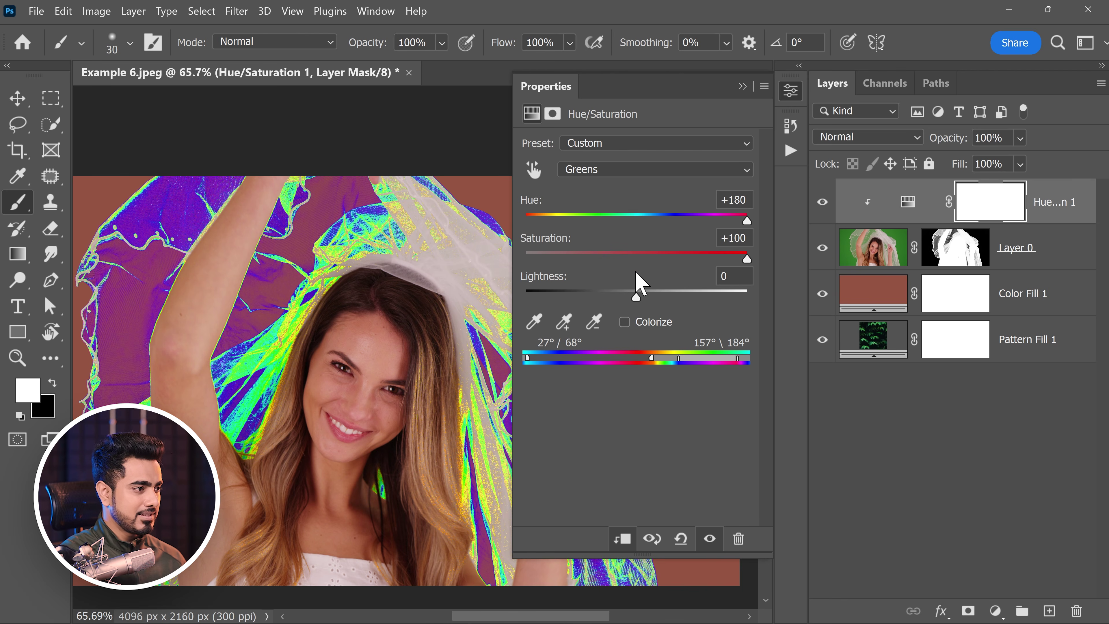
Set the Greens hue to -16 and saturation to -77 to neutralise the green spill in the veil.
{"action": "left_click", "coordinate": [636, 256]}
{"action": "left_click", "coordinate": [635, 218]}
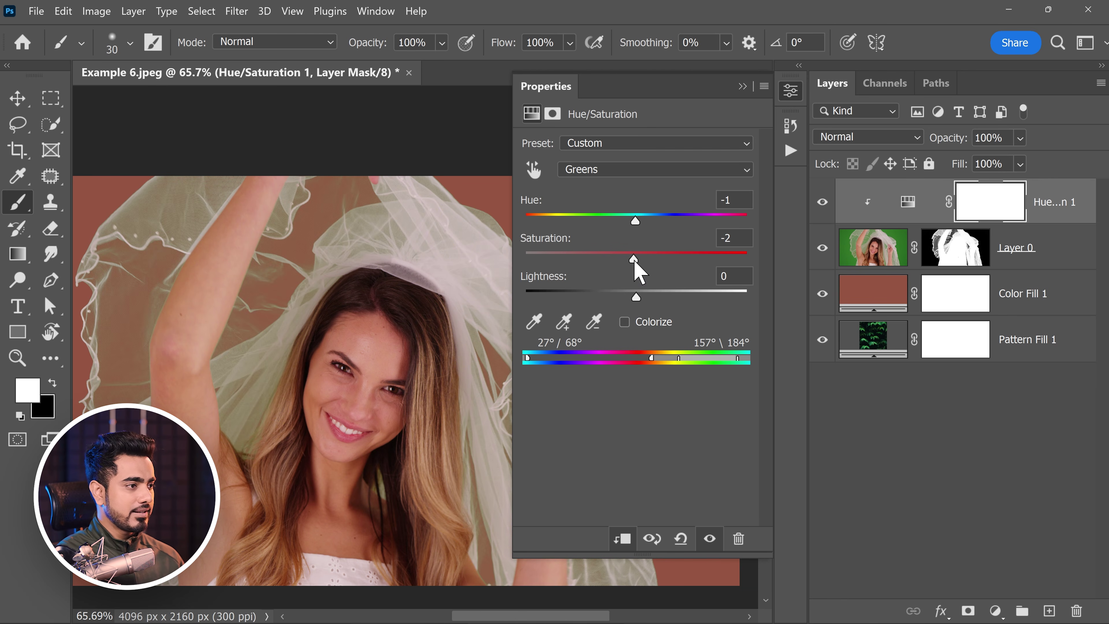
{"action": "left_click_drag", "start_coordinate": [635, 261], "coordinate": [550, 267]}
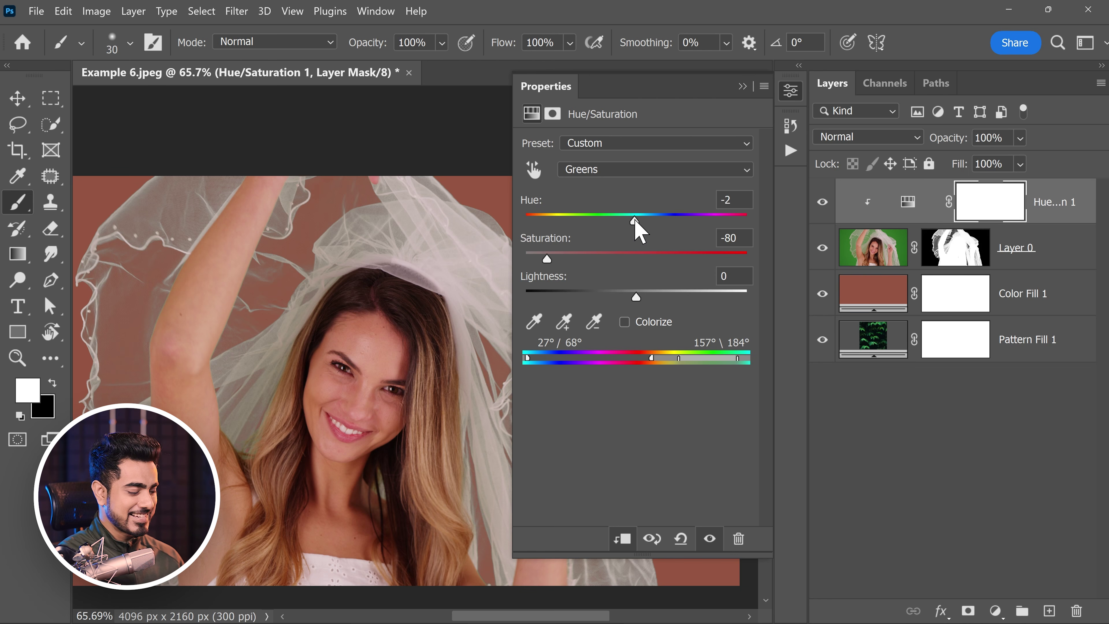
{"action": "left_click_drag", "start_coordinate": [636, 221], "coordinate": [618, 223]}
{"action": "left_click_drag", "start_coordinate": [547, 260], "coordinate": [550, 263]}
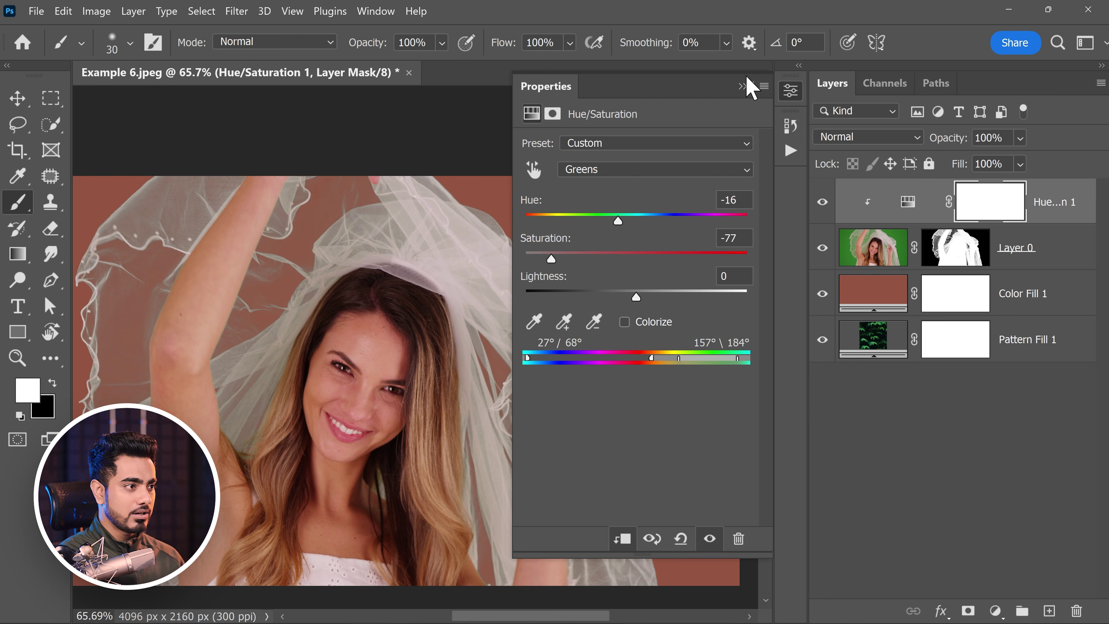
Close the Hue/Saturation settings and hide the solid colour fill layer to reveal the leaf pattern behind the bride.
{"action": "left_click", "coordinate": [743, 86]}
{"action": "key", "text": "ctrl+0"}
{"action": "left_click", "coordinate": [823, 293]}
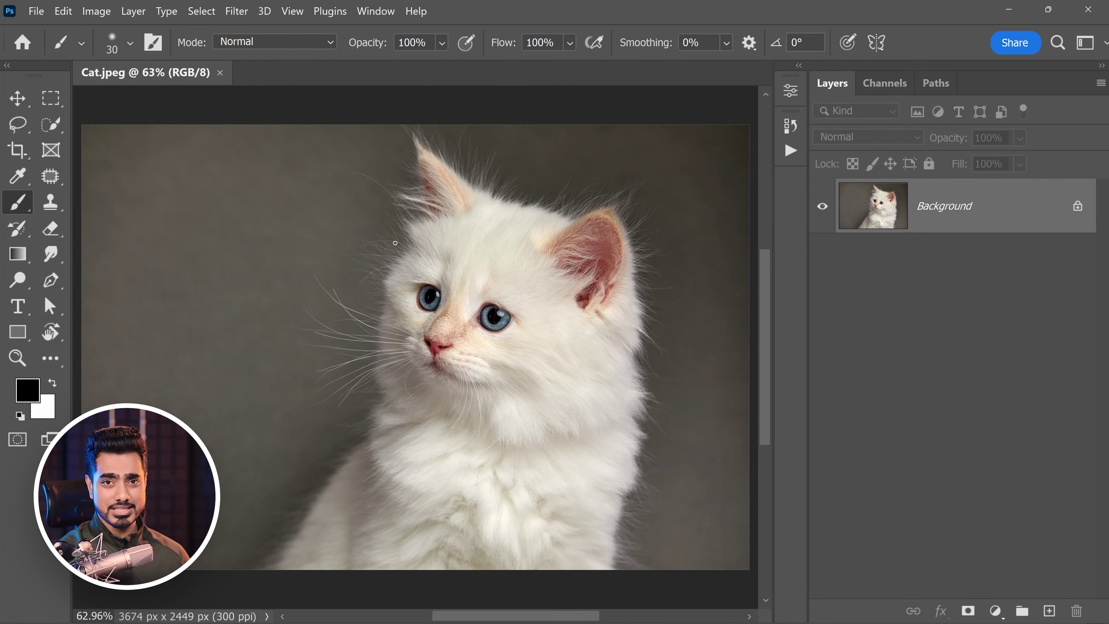
Select the cat with Select Subject and turn the selection into a layer mask on the photo layer.
{"action": "left_click", "coordinate": [50, 124]}
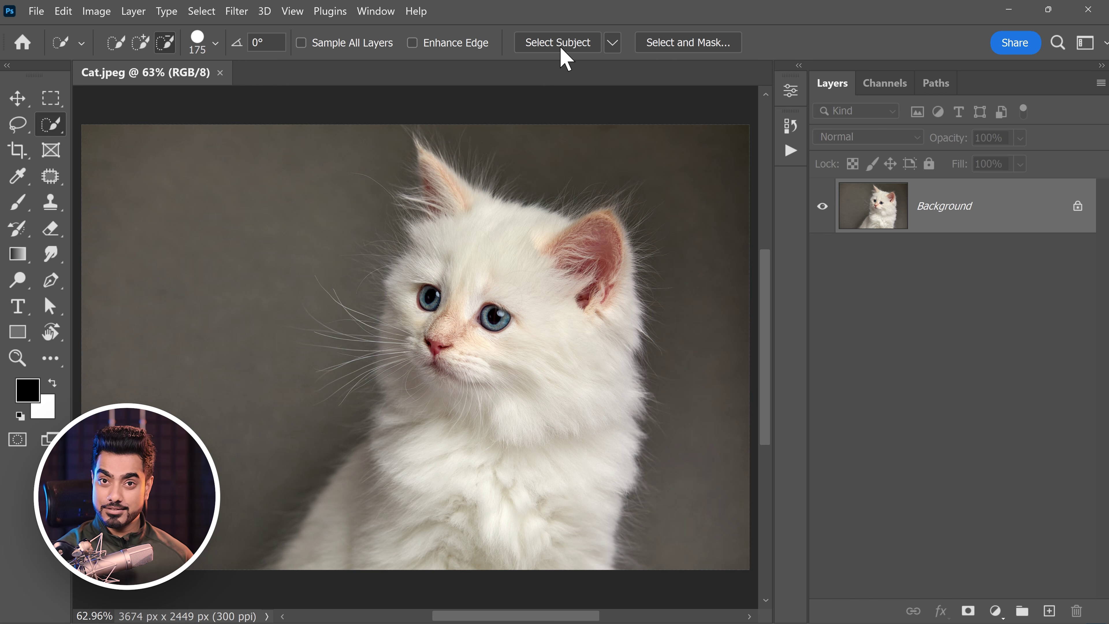
{"action": "right_click", "coordinate": [50, 124]}
{"action": "left_click", "coordinate": [122, 142]}
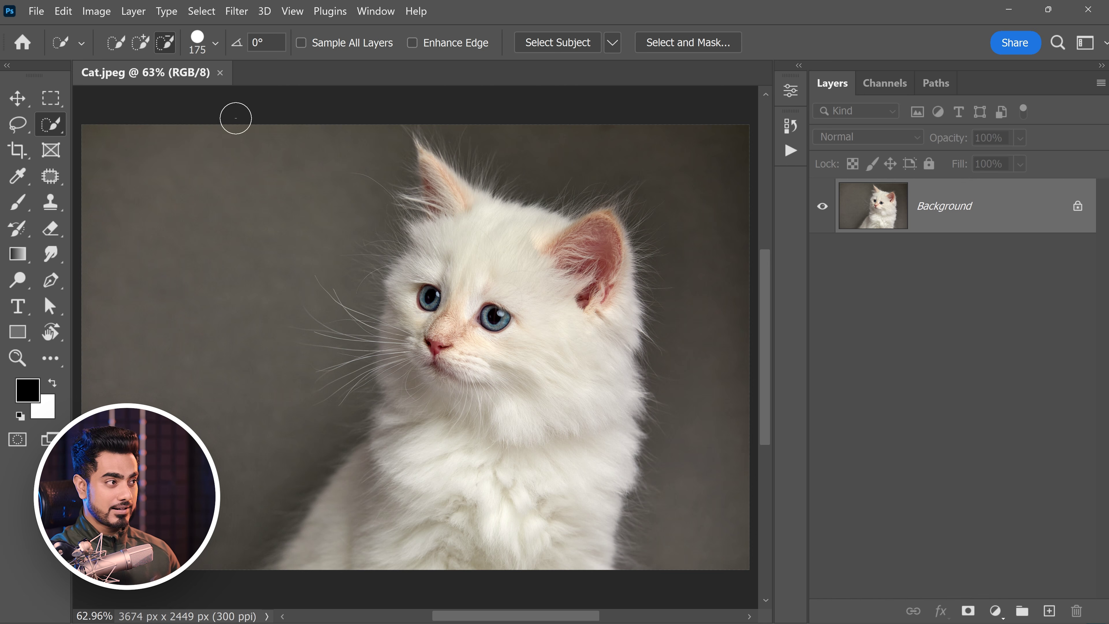
{"action": "left_click", "coordinate": [551, 44]}
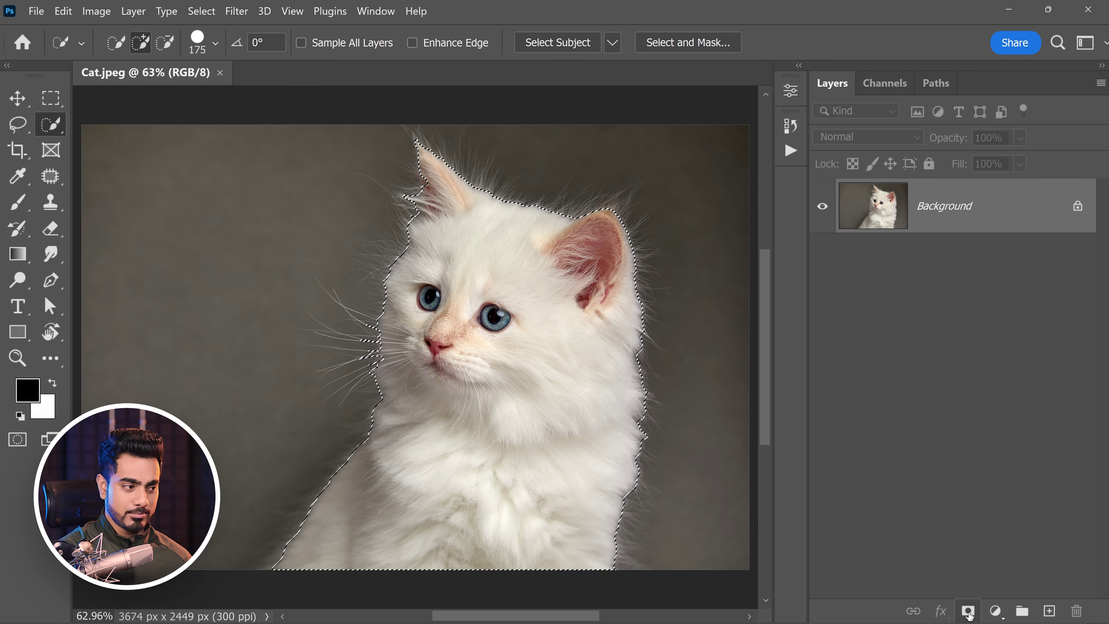
{"action": "left_click", "coordinate": [968, 612]}
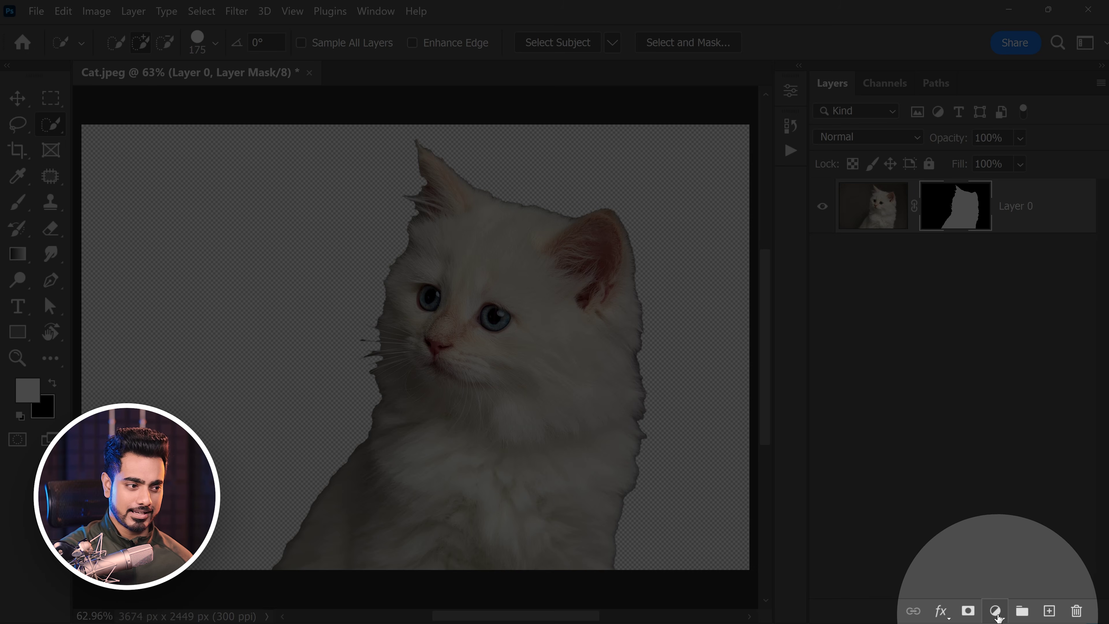
Add a black (000000) solid colour fill layer and place it beneath the masked cat layer.
{"action": "left_click", "coordinate": [996, 611]}
{"action": "left_click", "coordinate": [998, 320]}
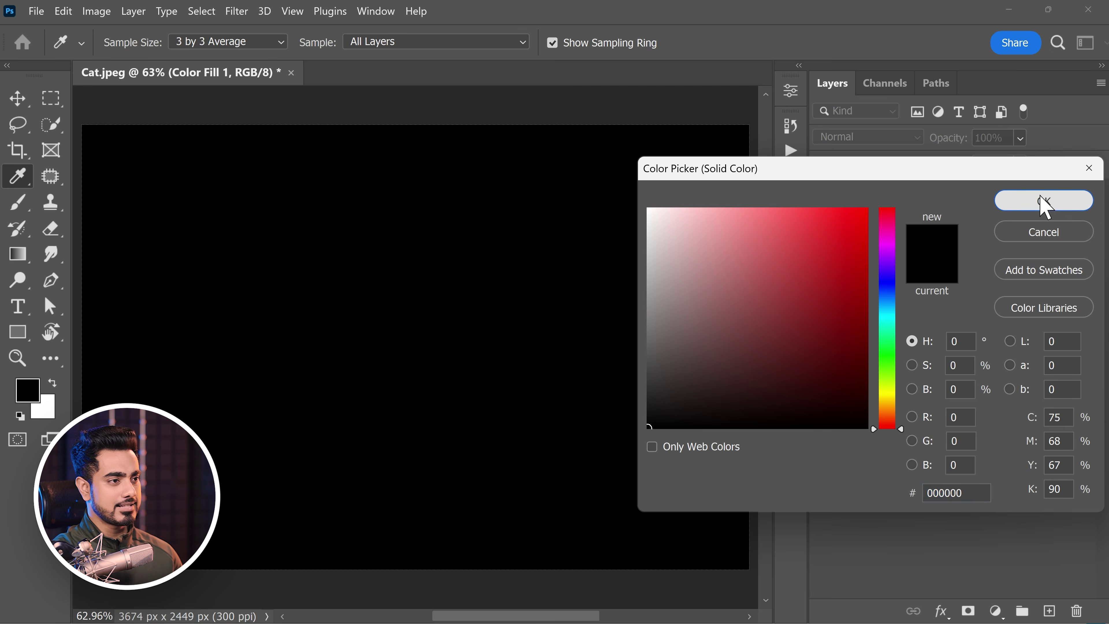
{"action": "left_click", "coordinate": [1044, 200]}
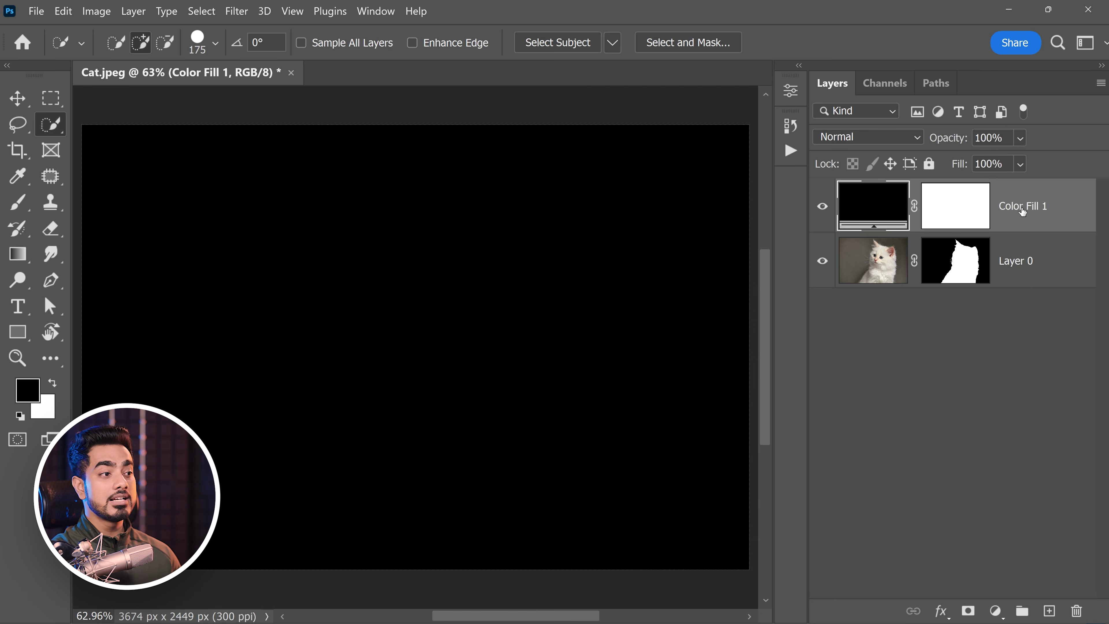
{"action": "left_click_drag", "start_coordinate": [953, 210], "coordinate": [1000, 315]}
Rename the masked photo layer as Cat.
{"action": "double_click", "coordinate": [1017, 205]}
{"action": "type", "text": "Cat"}
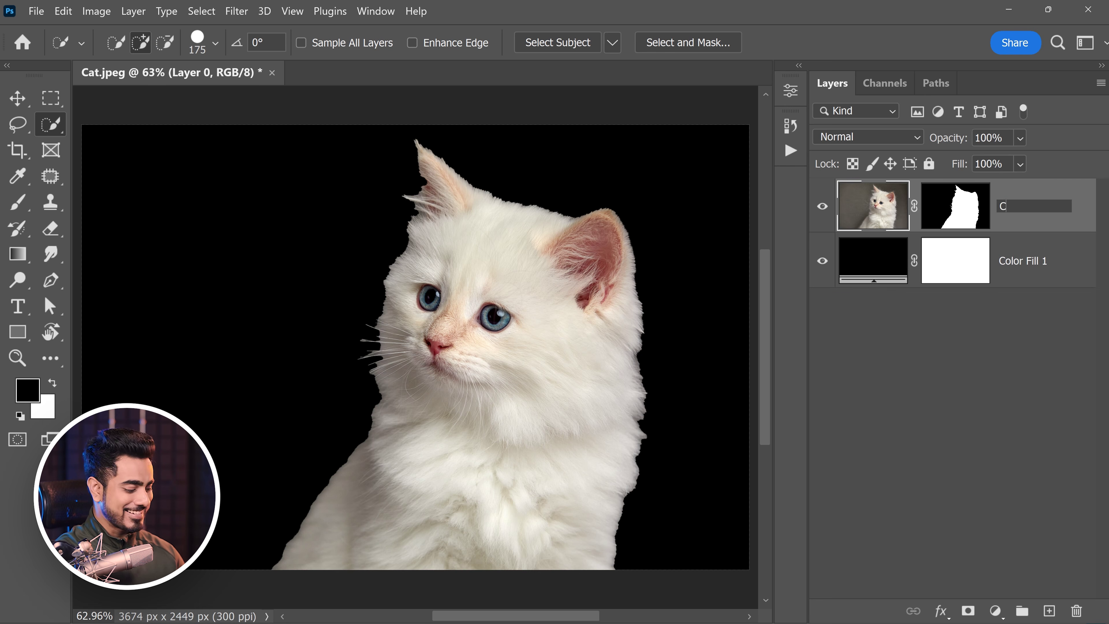
{"action": "key", "text": "Return"}
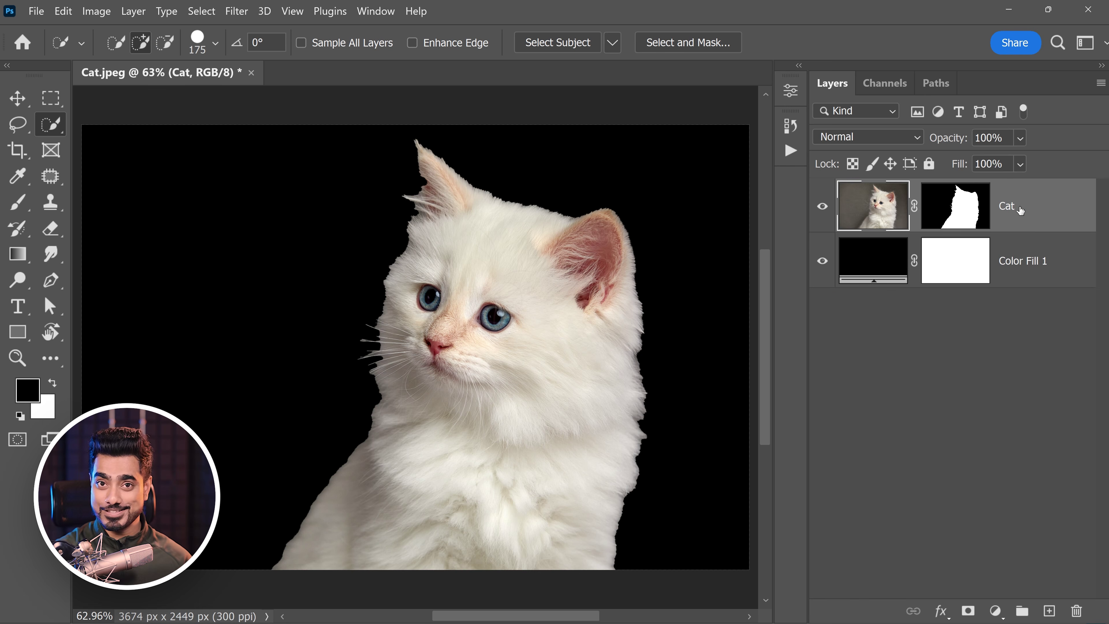
{"action": "scroll", "coordinate": [502, 193], "scroll_direction": "up", "scroll_amount": 5}
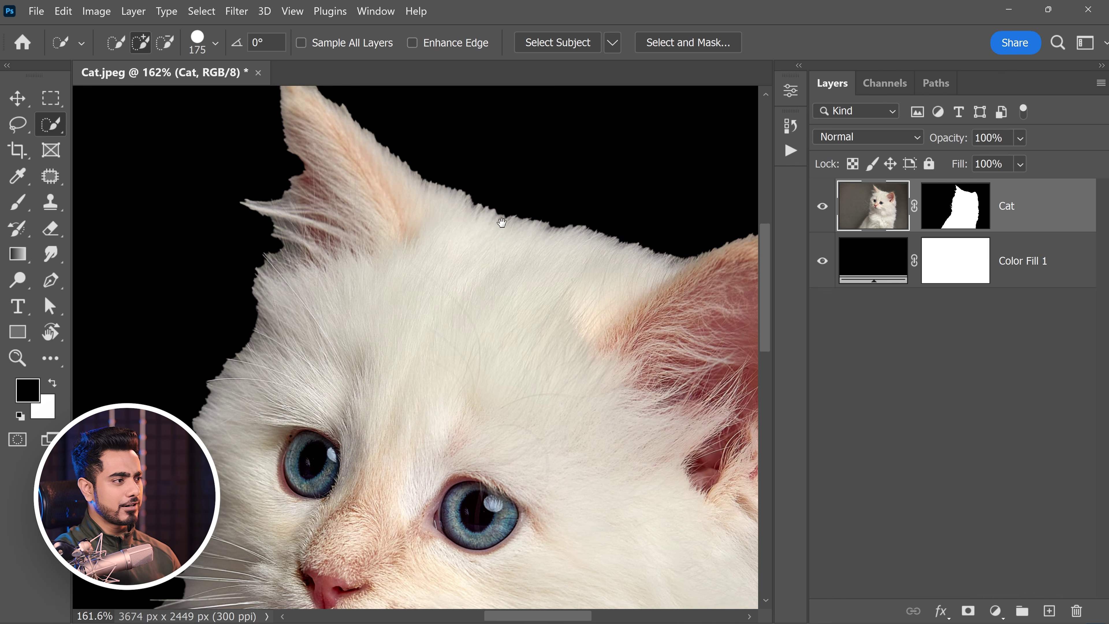
{"action": "scroll", "coordinate": [501, 221], "scroll_direction": "down", "scroll_amount": 5}
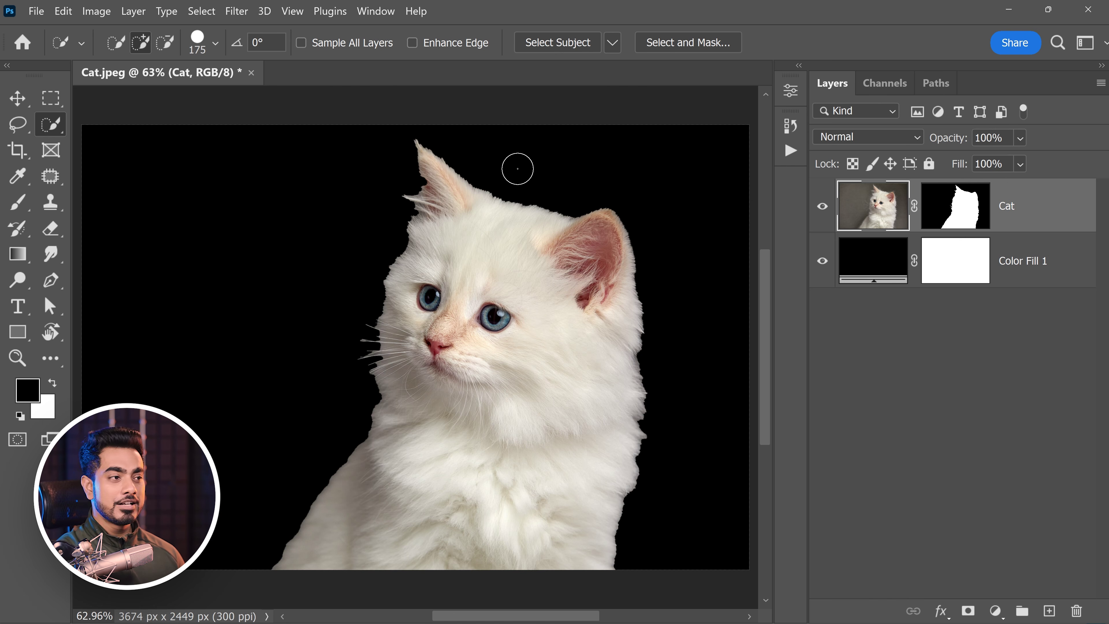
{"action": "left_click", "coordinate": [956, 214]}
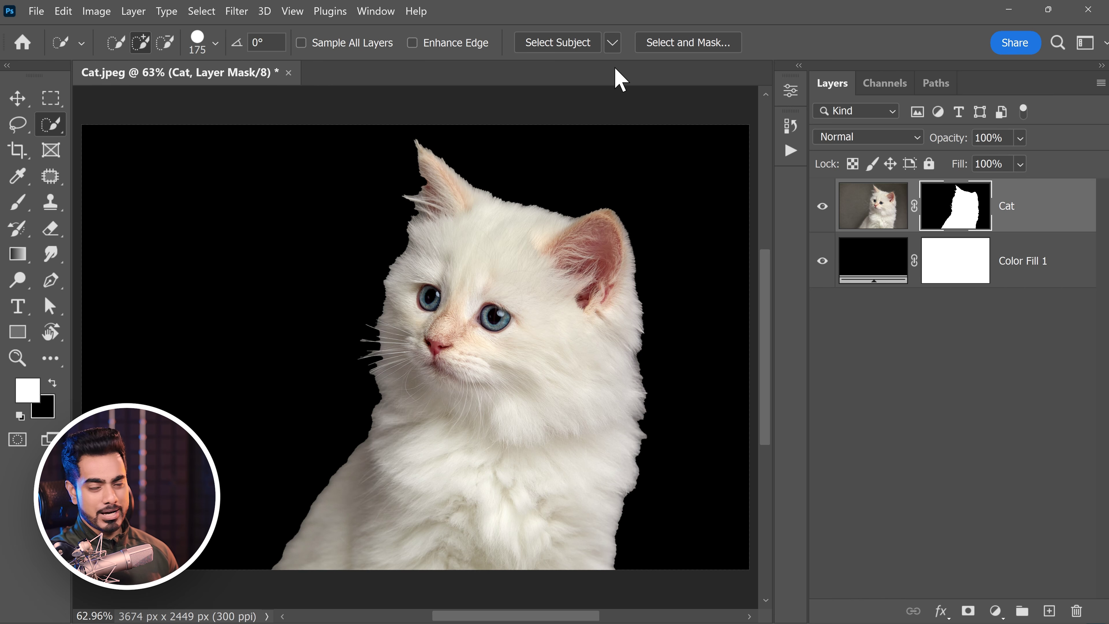
{"action": "left_click", "coordinate": [17, 100]}
{"action": "left_click", "coordinate": [17, 125]}
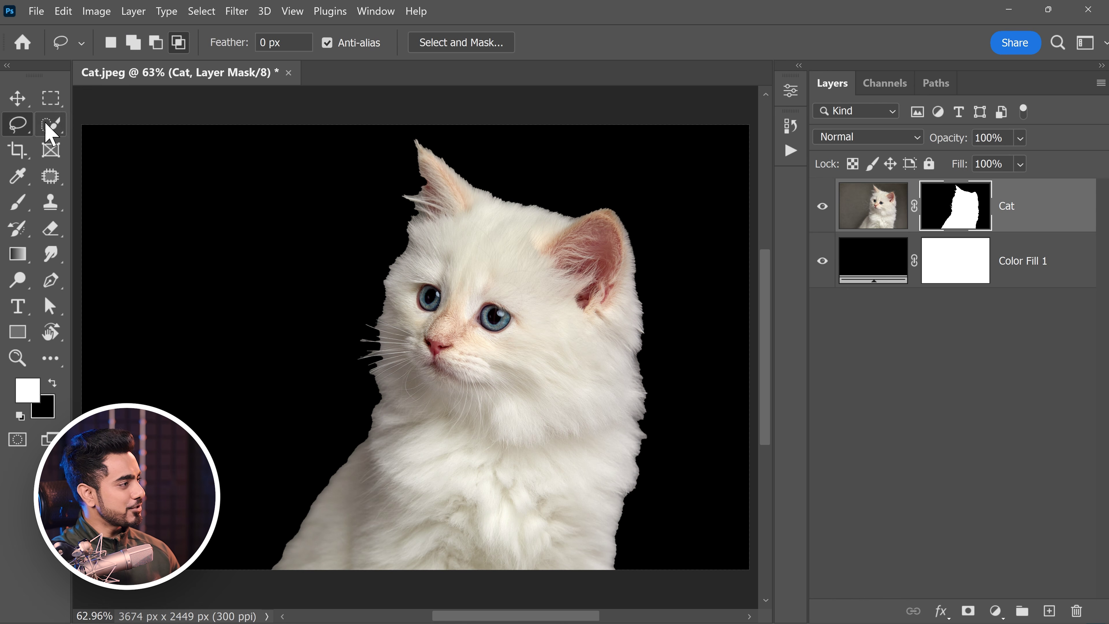
{"action": "left_click", "coordinate": [48, 125]}
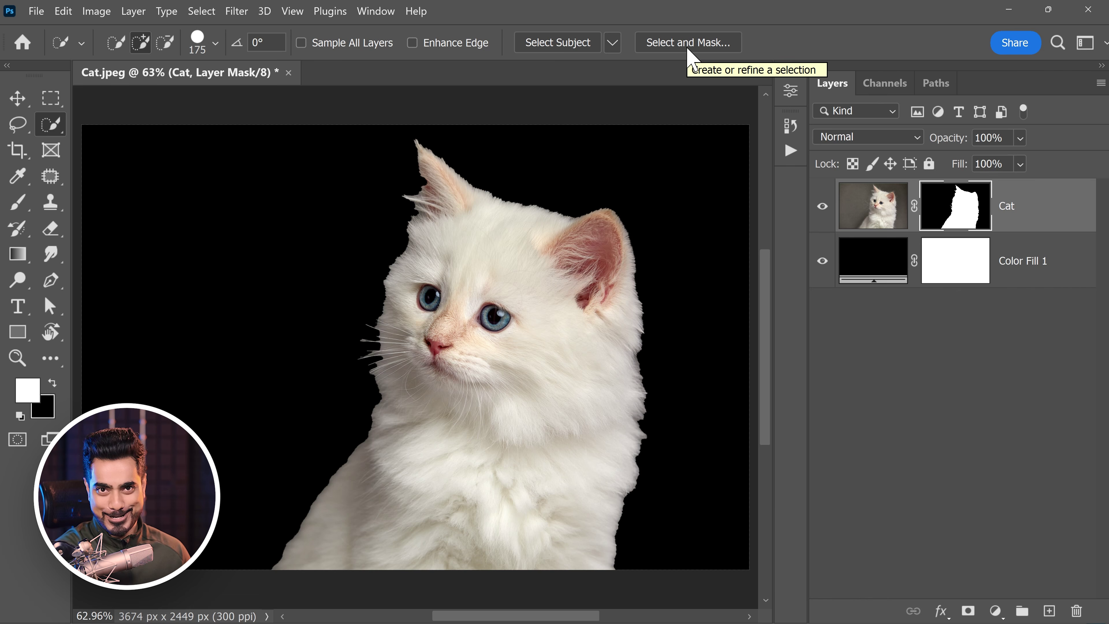
{"action": "left_click", "coordinate": [702, 47]}
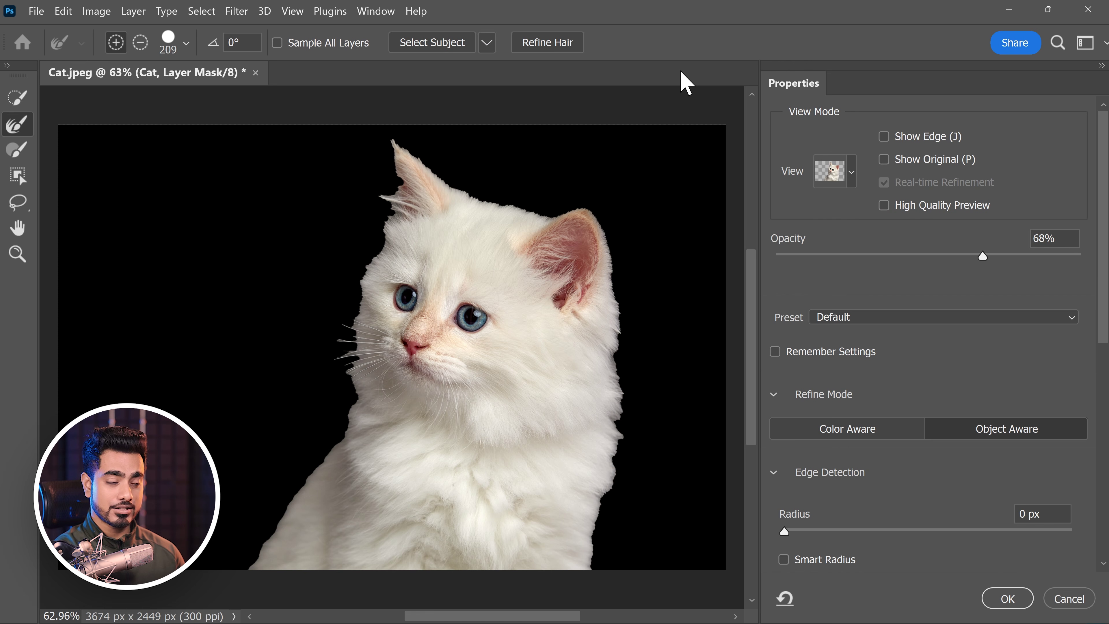
{"action": "left_click", "coordinate": [1070, 598]}
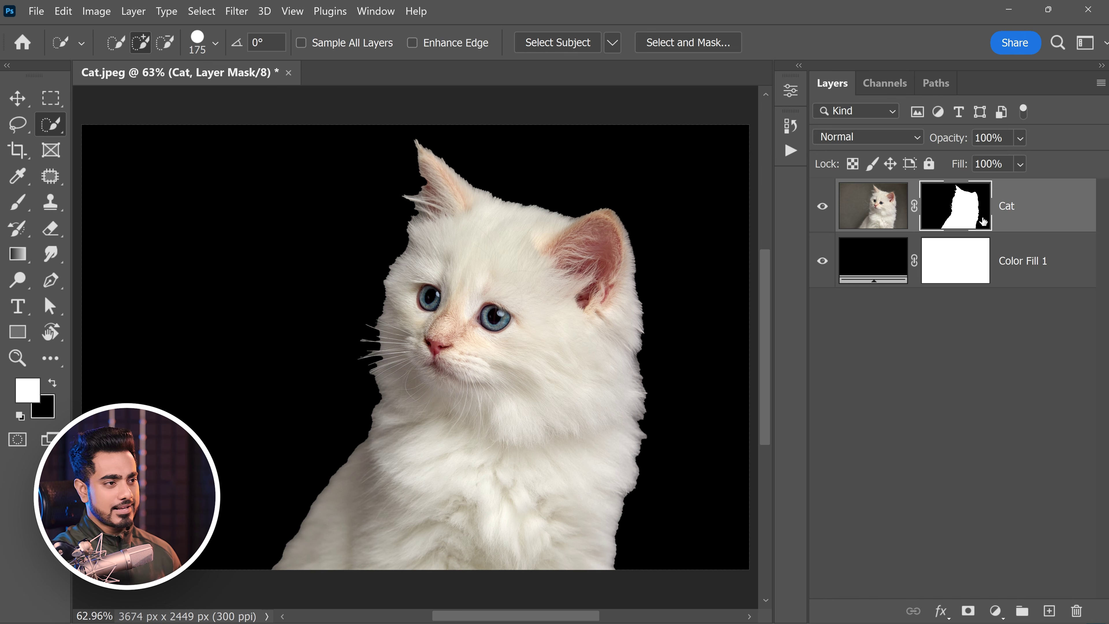
Delete the Cat layer's mask without applying it to the layer.
{"action": "left_click_drag", "start_coordinate": [964, 214], "coordinate": [1076, 610]}
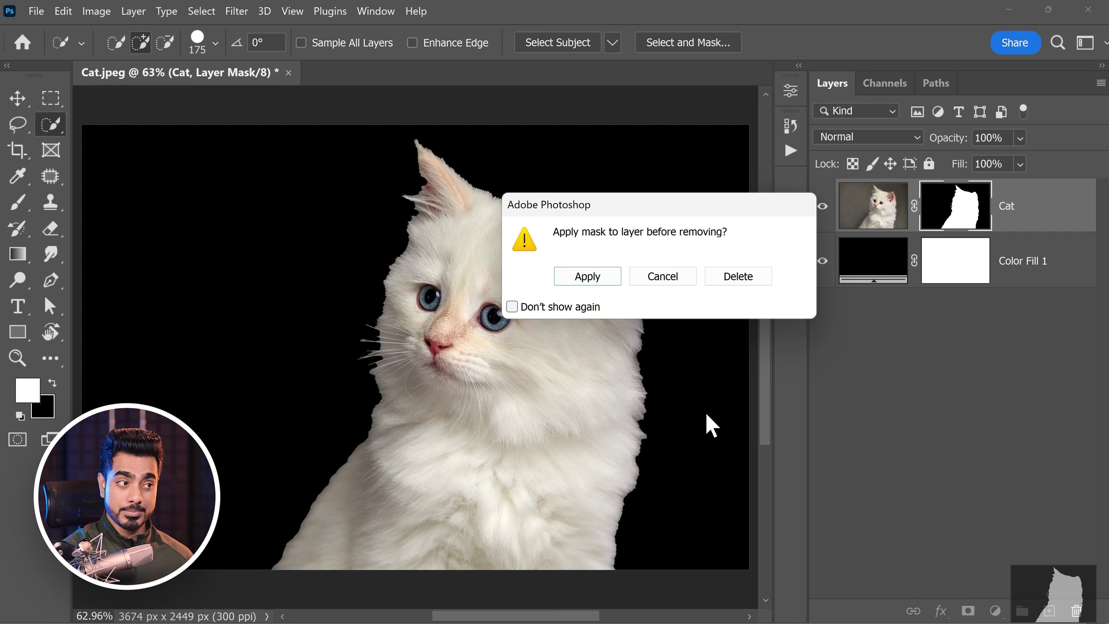
{"action": "left_click", "coordinate": [677, 280]}
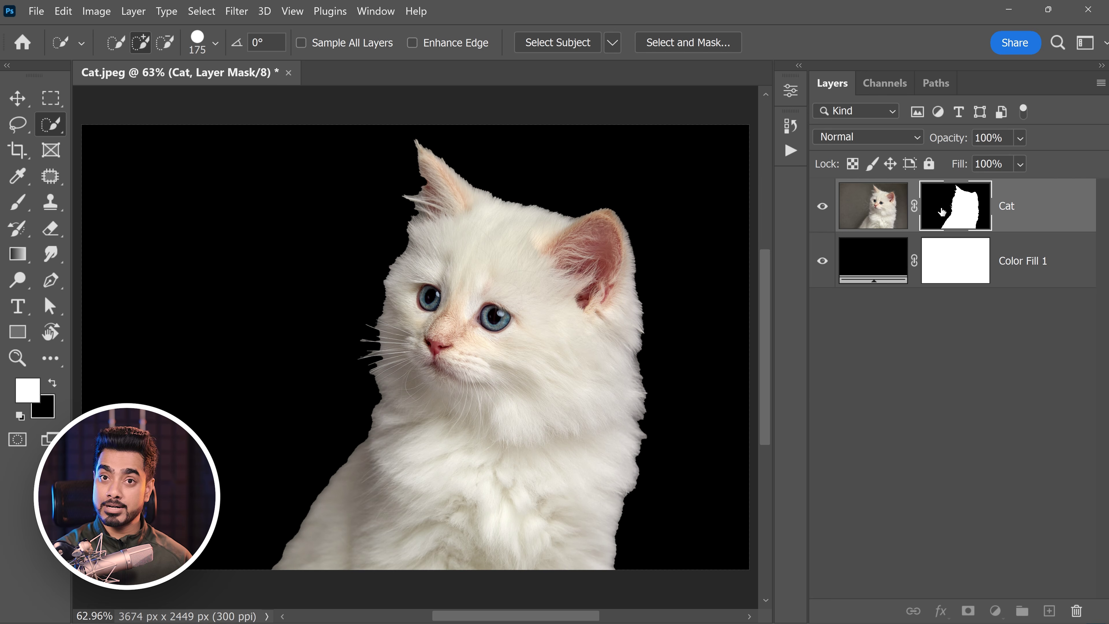
{"action": "key", "text": "Delete"}
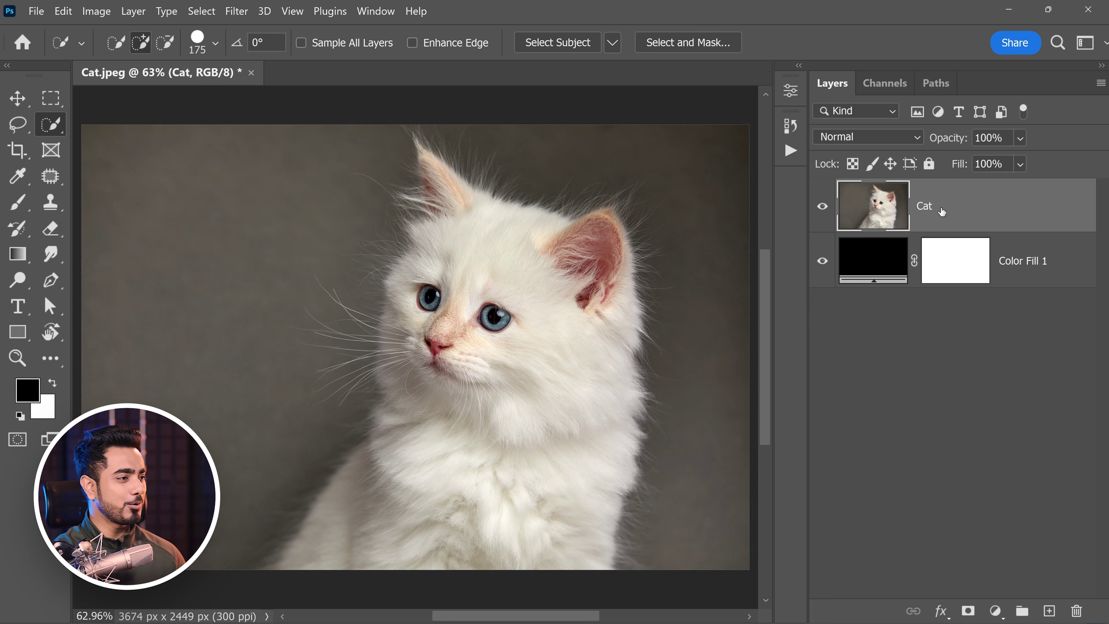
{"action": "left_click", "coordinate": [692, 46]}
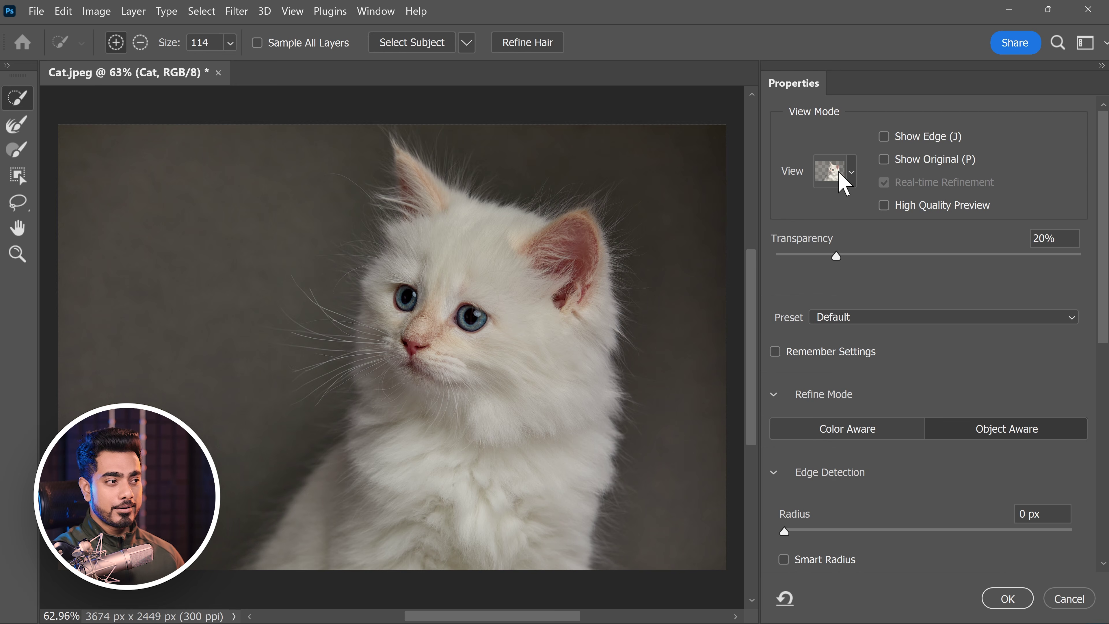
{"action": "left_click", "coordinate": [852, 177]}
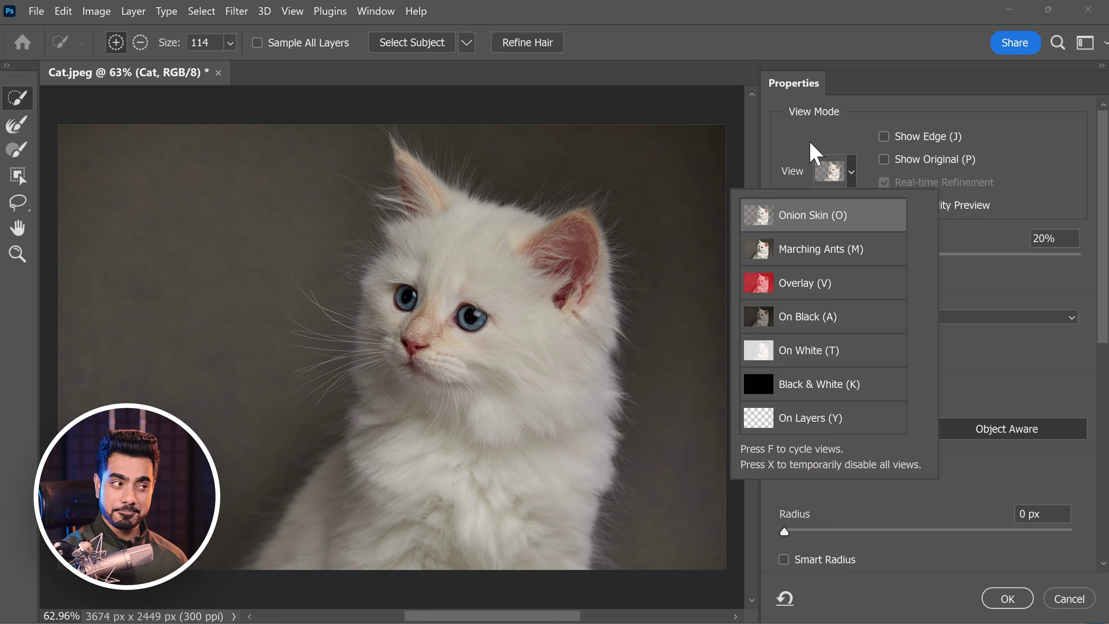
{"action": "left_click", "coordinate": [829, 172]}
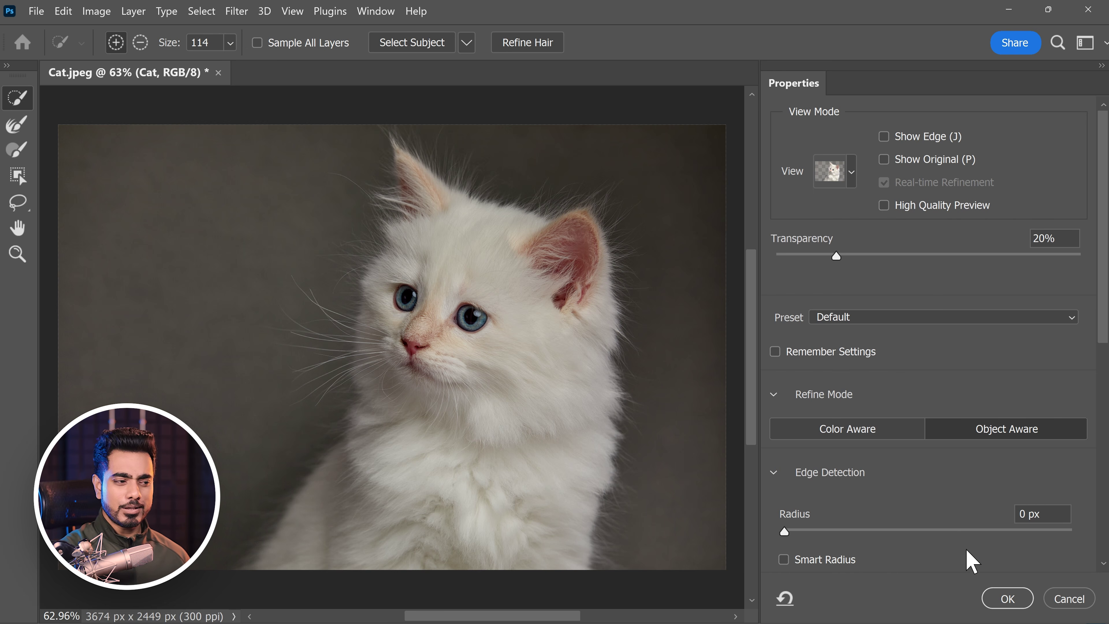
{"action": "left_click", "coordinate": [1069, 599]}
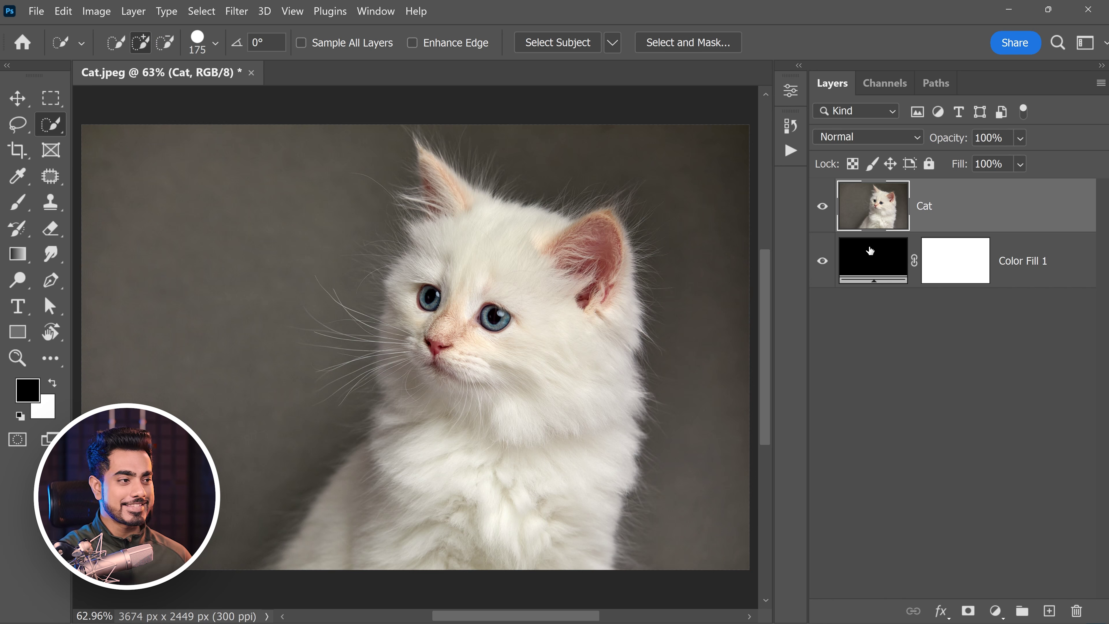
Change the solid colour fill layer beneath the cat to dark purple, 2b0848.
{"action": "double_click", "coordinate": [872, 260]}
{"action": "left_click", "coordinate": [886, 291]}
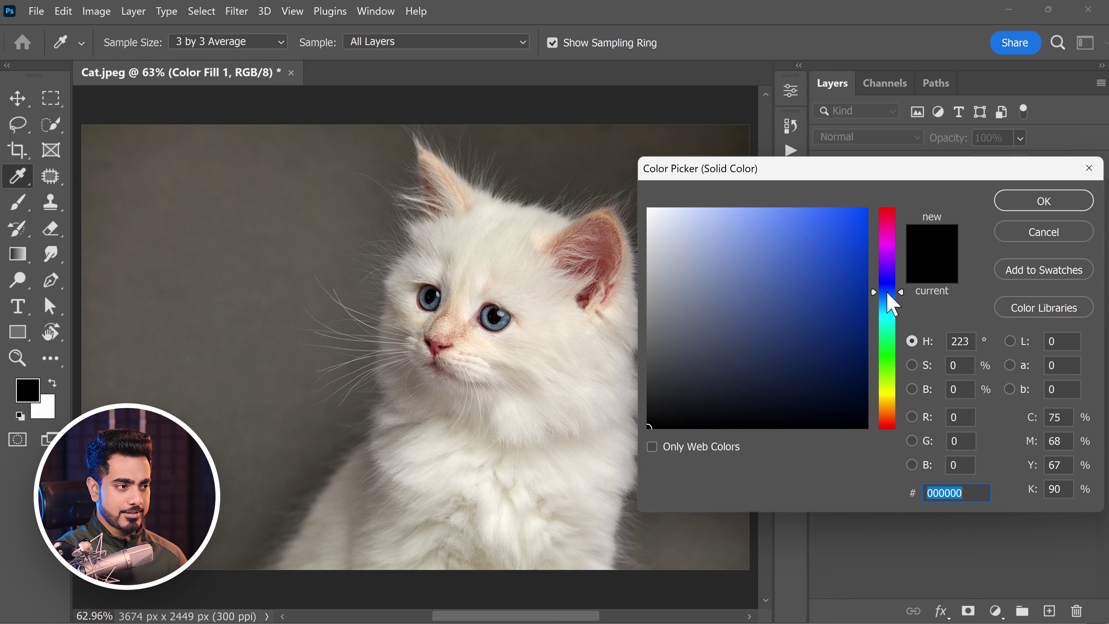
{"action": "left_click", "coordinate": [888, 262]}
{"action": "left_click", "coordinate": [844, 366]}
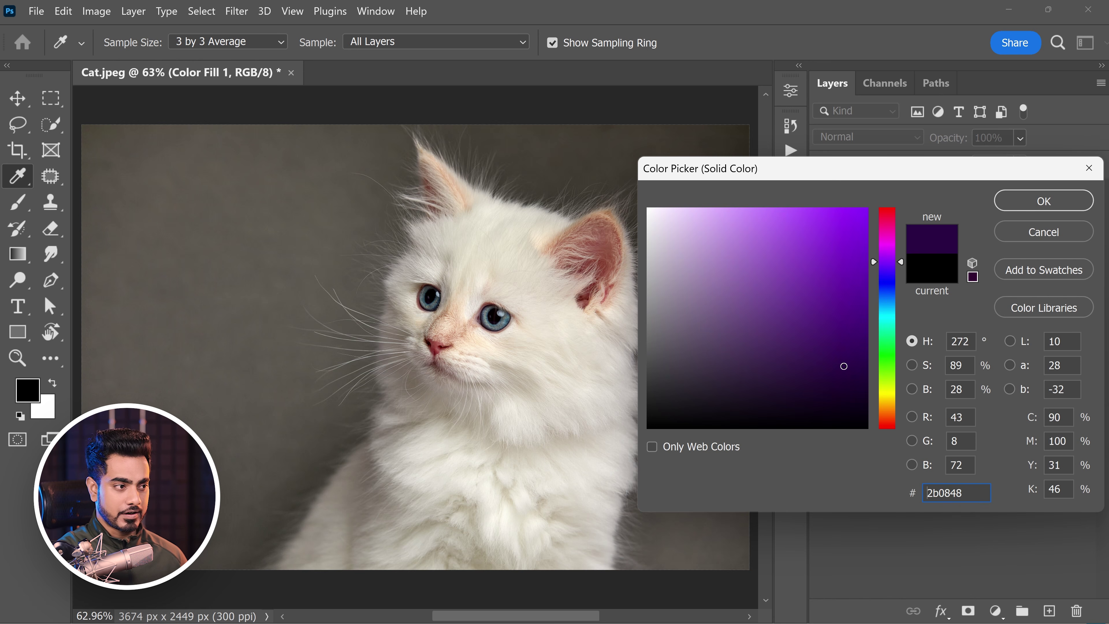
{"action": "left_click", "coordinate": [1018, 204]}
Open the Cat layer in Select and Mask and use the Onion Skin view mode.
{"action": "left_click", "coordinate": [958, 220]}
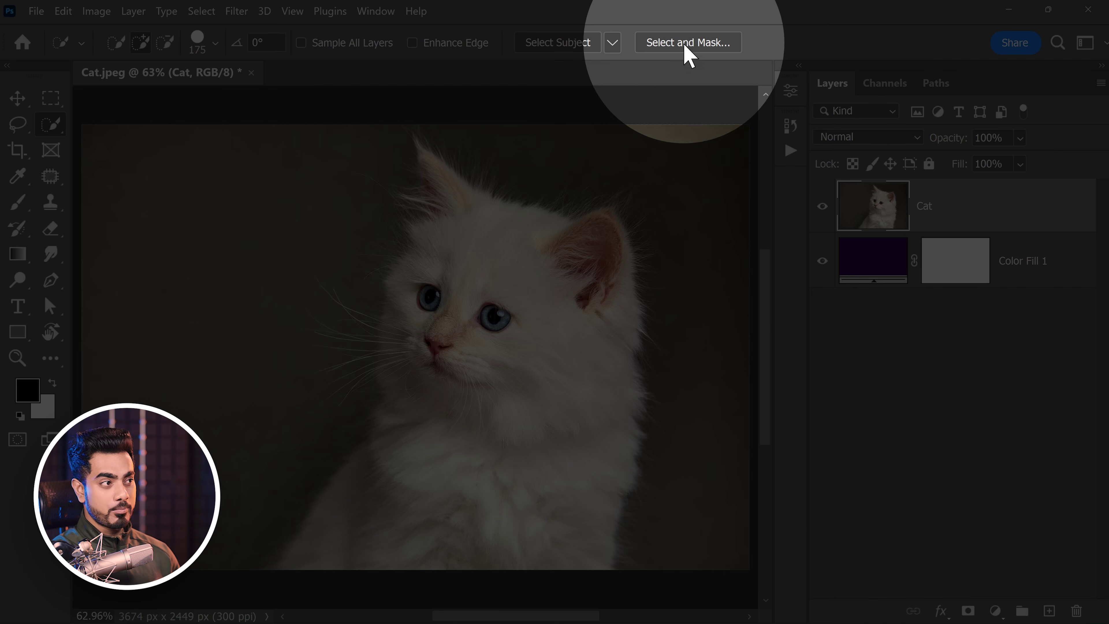
{"action": "left_click", "coordinate": [681, 48]}
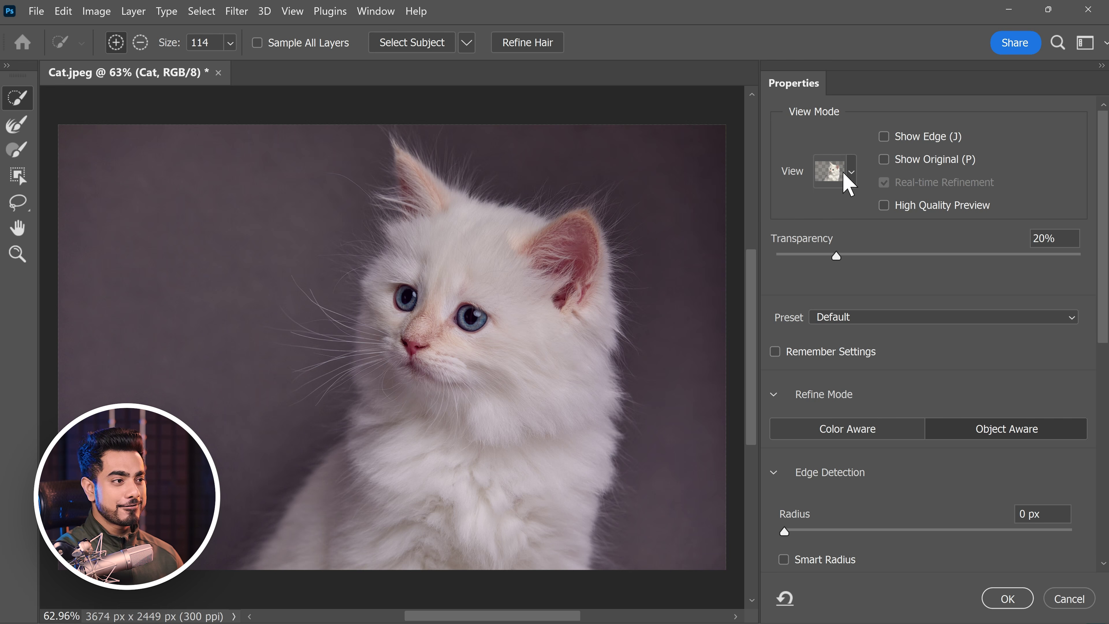
{"action": "left_click", "coordinate": [851, 172]}
{"action": "left_click", "coordinate": [839, 221]}
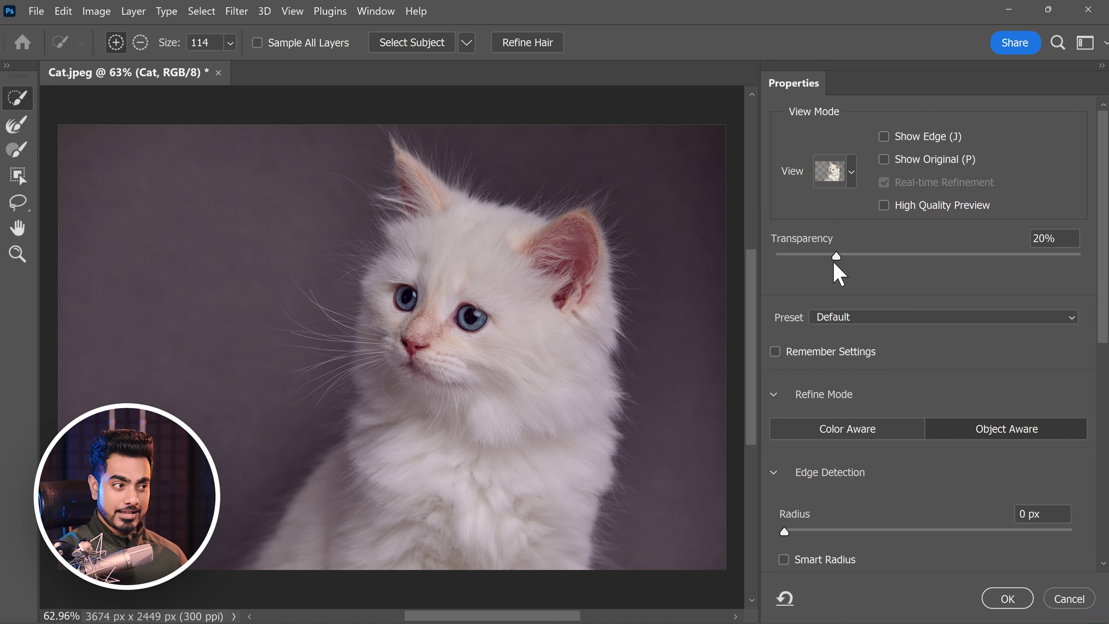
Preview the Onion Skin view at 100% and 0% transparency and settle on 50%.
{"action": "left_click_drag", "start_coordinate": [838, 257], "coordinate": [1083, 260]}
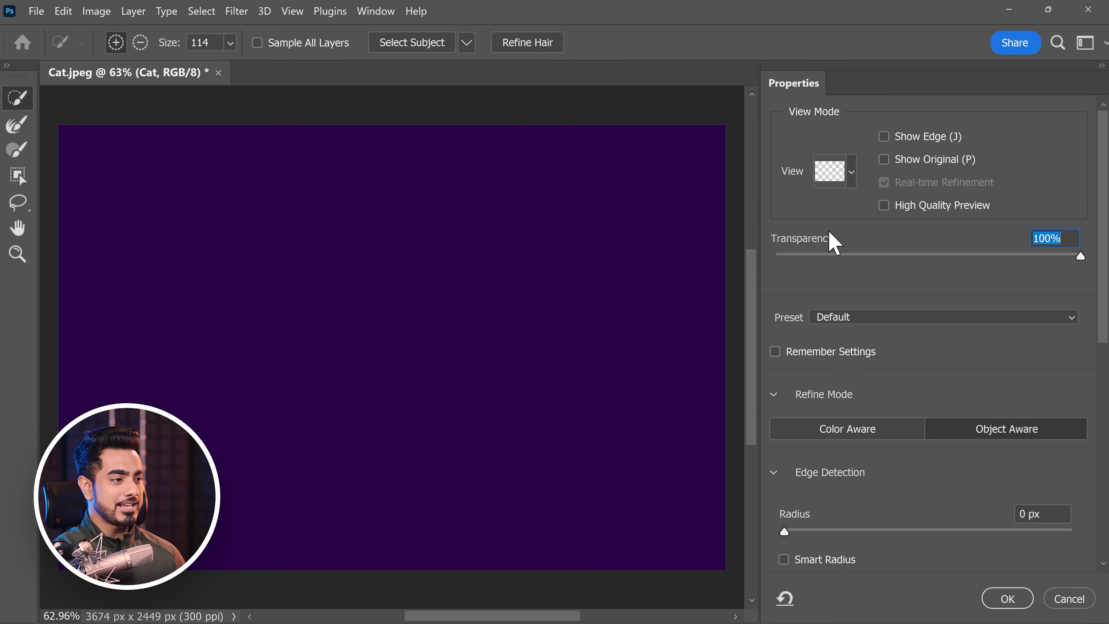
{"action": "left_click_drag", "start_coordinate": [884, 257], "coordinate": [792, 262]}
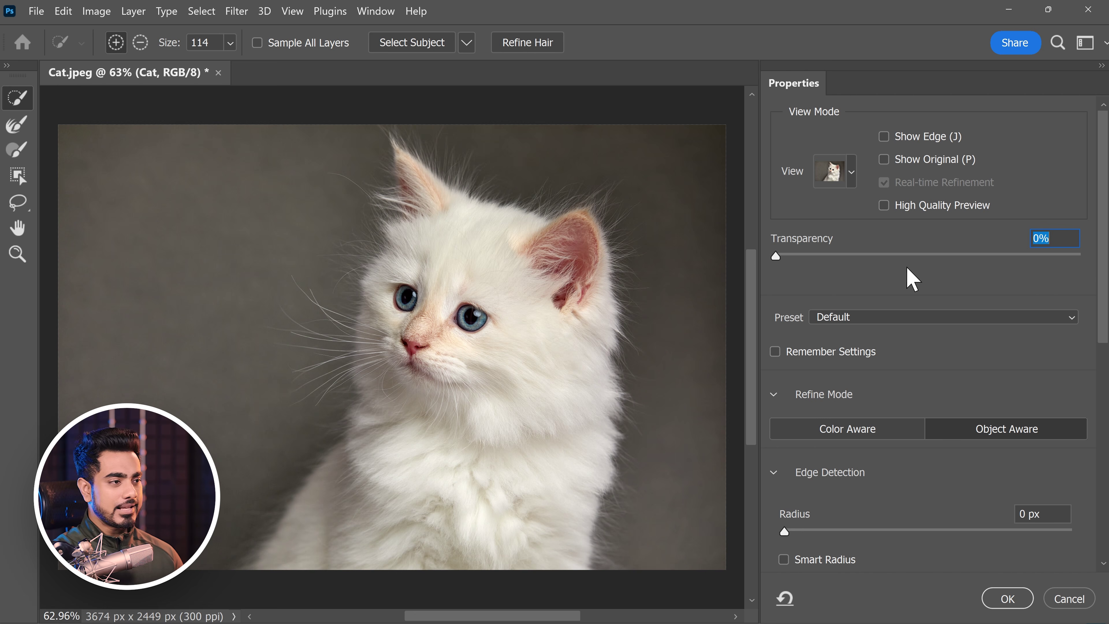
{"action": "left_click_drag", "start_coordinate": [917, 257], "coordinate": [927, 263]}
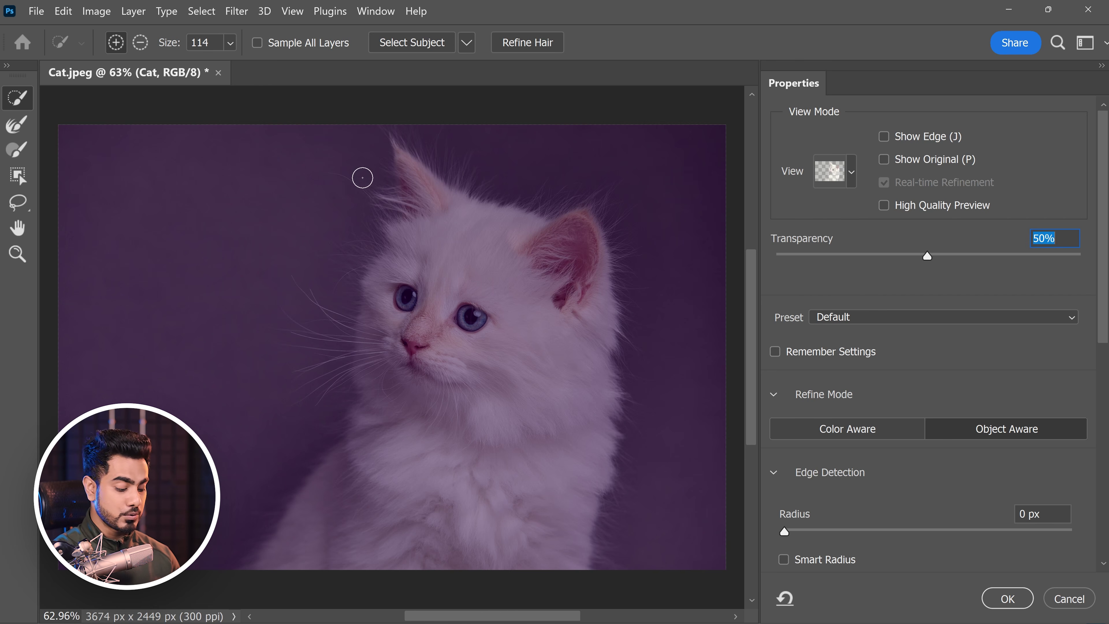
Enlarge the Quick Selection brush to 359 and paint over the cat's head and body to select them.
{"action": "mouse_move", "coordinate": [480, 269]}
{"action": "left_mouse_down"}
{"action": "mouse_move", "coordinate": [526, 262]}
{"action": "mouse_move", "coordinate": [525, 249]}
{"action": "left_mouse_up"}
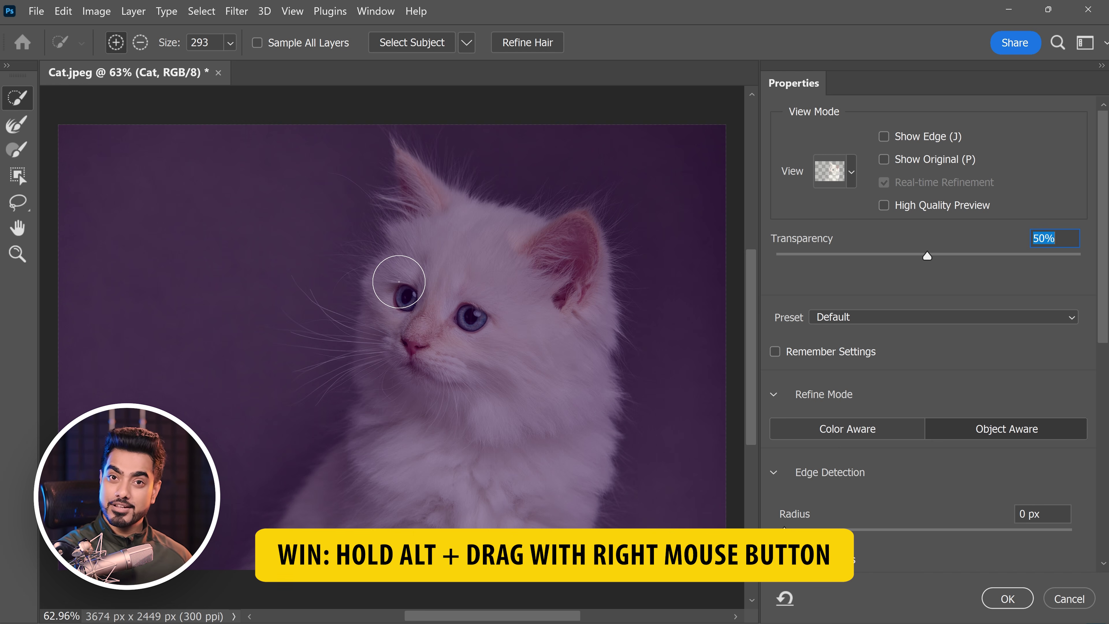
{"action": "mouse_move", "coordinate": [443, 291]}
{"action": "left_mouse_down"}
{"action": "mouse_move", "coordinate": [558, 288]}
{"action": "mouse_move", "coordinate": [407, 306]}
{"action": "mouse_move", "coordinate": [437, 306]}
{"action": "left_mouse_up"}
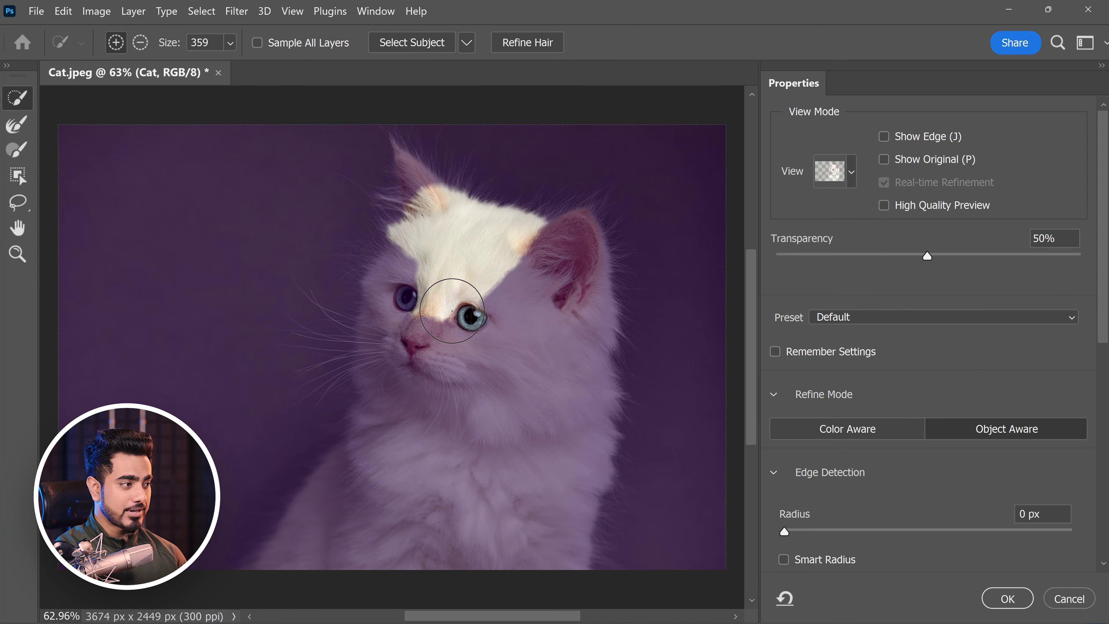
{"action": "mouse_move", "coordinate": [452, 311]}
{"action": "left_mouse_down"}
{"action": "mouse_move", "coordinate": [445, 348]}
{"action": "mouse_move", "coordinate": [421, 306]}
{"action": "mouse_move", "coordinate": [414, 374]}
{"action": "mouse_move", "coordinate": [449, 500]}
{"action": "left_mouse_up"}
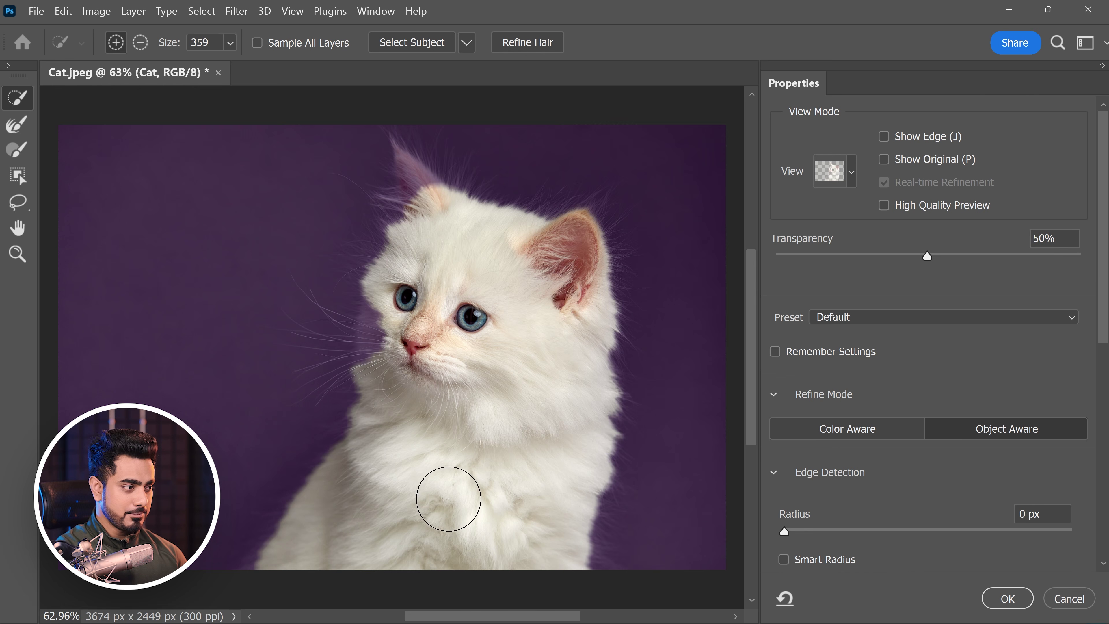
Check the cat selection at 0% transparency and set the Onion Skin transparency to 100%.
{"action": "left_click_drag", "start_coordinate": [927, 255], "coordinate": [776, 256]}
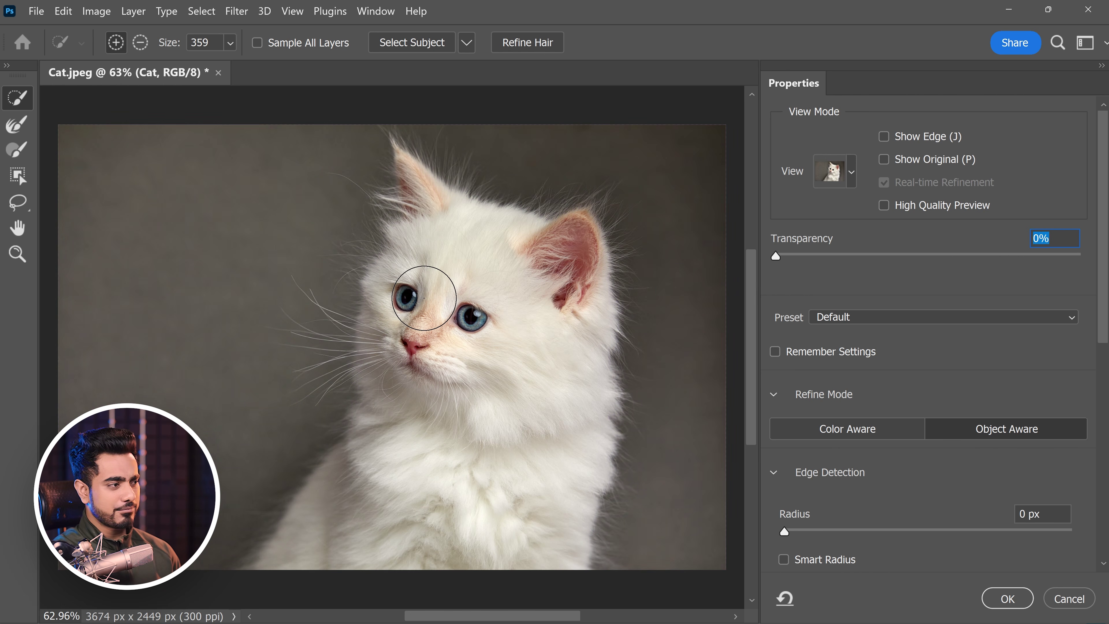
{"action": "left_click_drag", "start_coordinate": [779, 257], "coordinate": [1092, 269]}
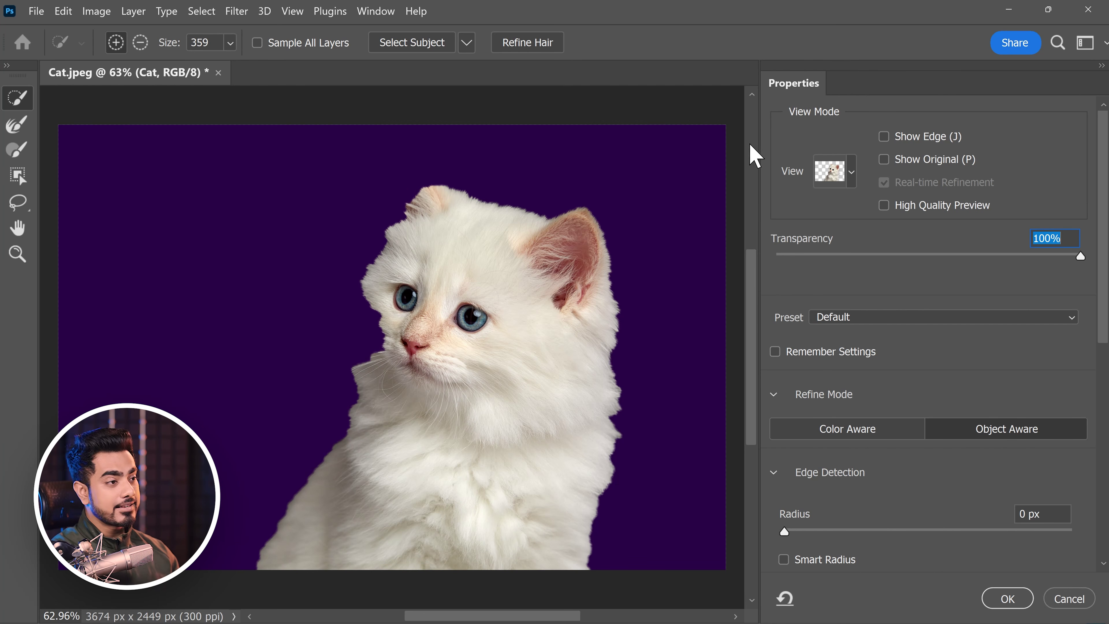
Switch the view to Marching Ants and add the whisker side of the cat's muzzle with the Quick Selection brush.
{"action": "left_click", "coordinate": [847, 171]}
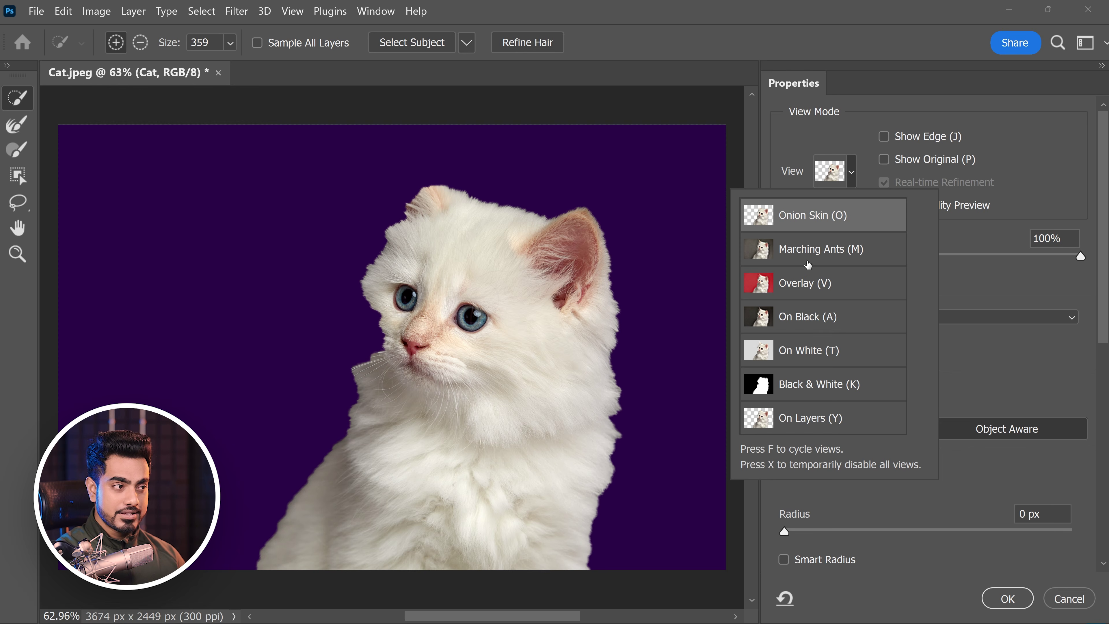
{"action": "left_click", "coordinate": [817, 256]}
{"action": "left_click", "coordinate": [401, 341]}
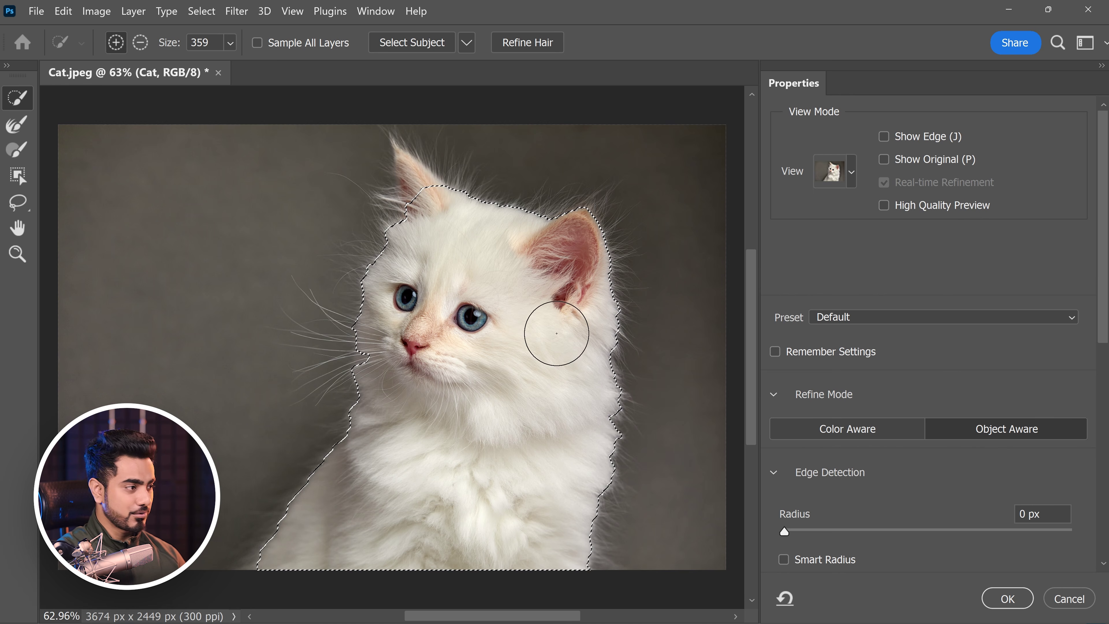
Switch the view to On White, preview the cat at 0% opacity and set the opacity to 100%.
{"action": "left_click", "coordinate": [848, 174]}
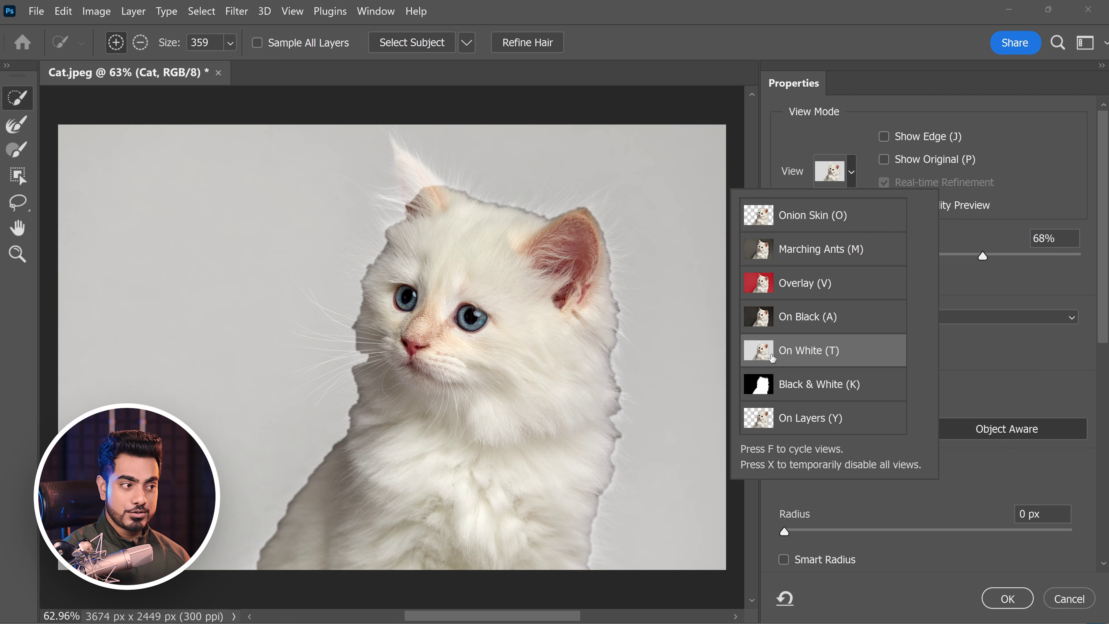
{"action": "left_click", "coordinate": [1006, 282]}
{"action": "left_click_drag", "start_coordinate": [917, 256], "coordinate": [738, 278]}
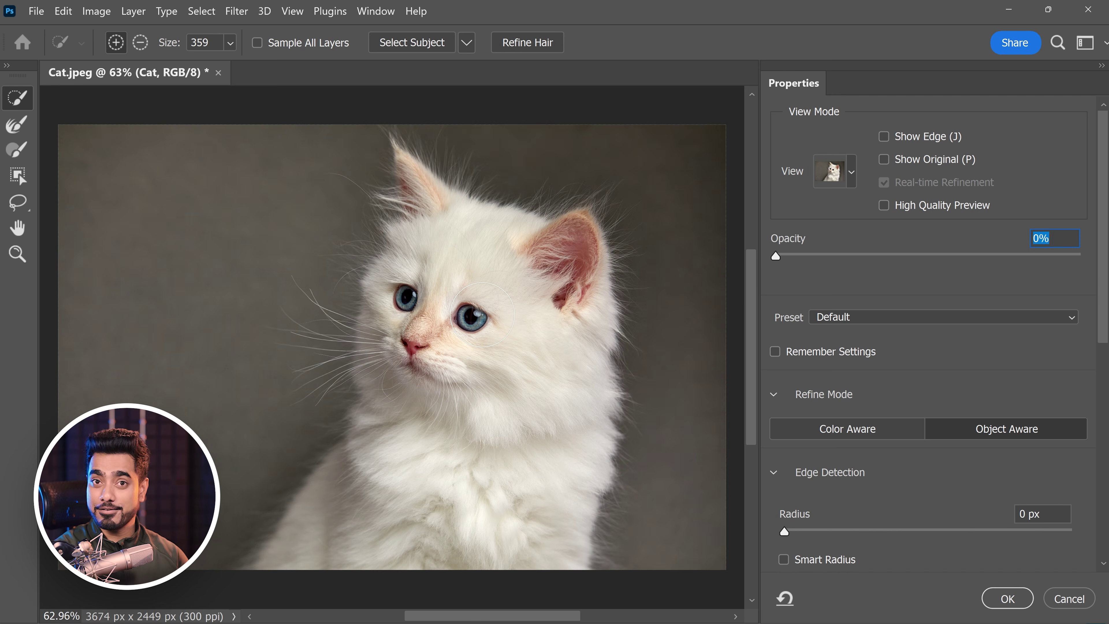
{"action": "left_click_drag", "start_coordinate": [782, 262], "coordinate": [1106, 262]}
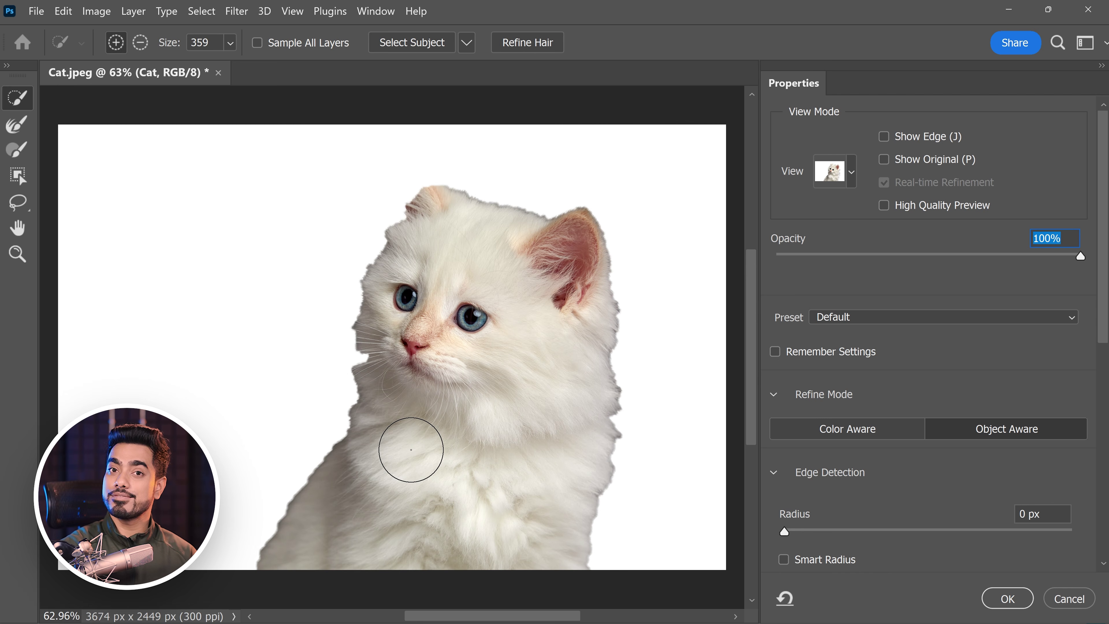
Preview the Black & White view, switch to On Black and set its opacity to 51%.
{"action": "left_click", "coordinate": [850, 174]}
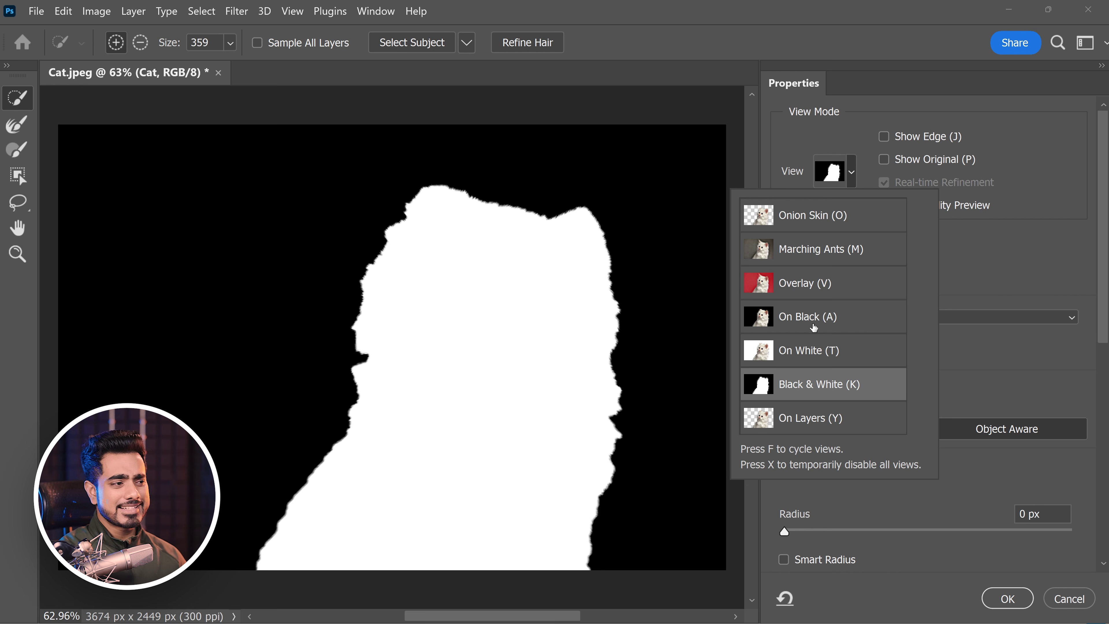
{"action": "left_click", "coordinate": [845, 324]}
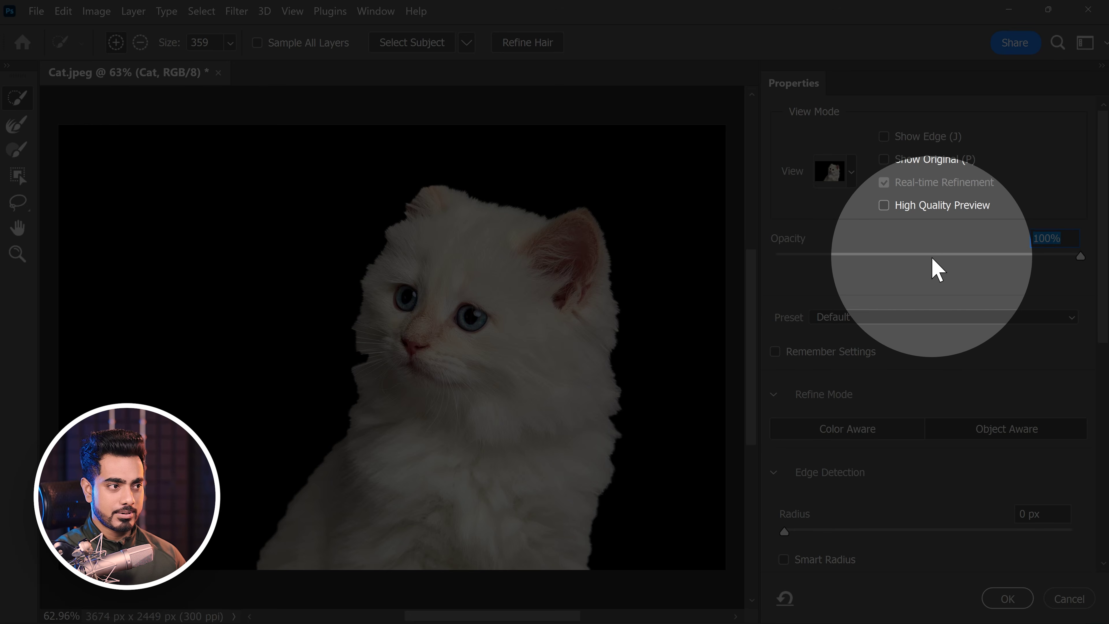
{"action": "left_click", "coordinate": [931, 257]}
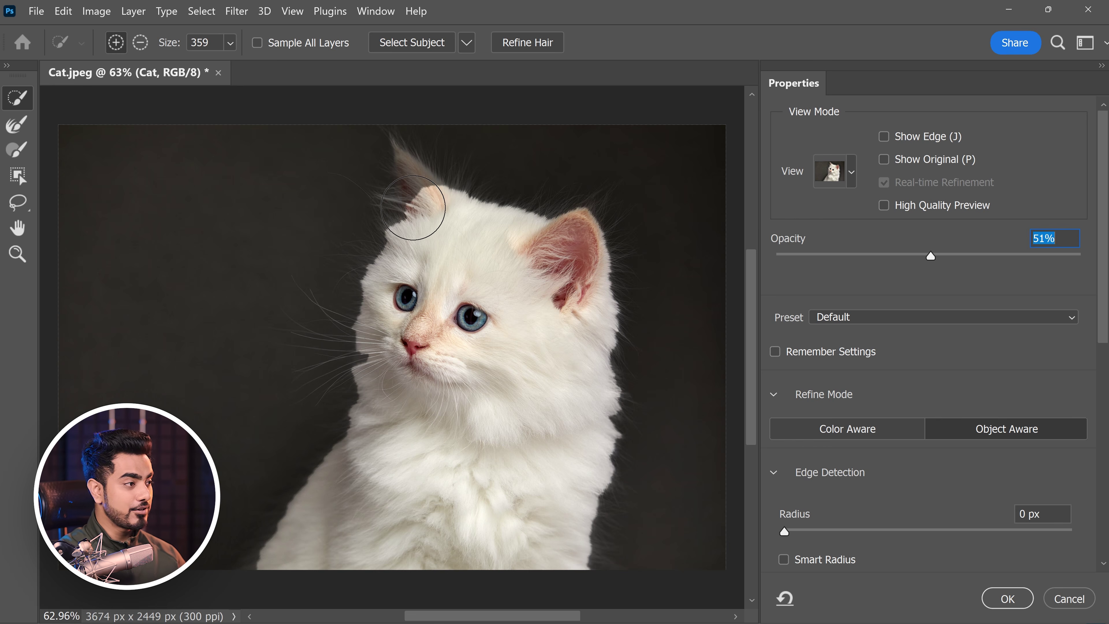
Reduce the Quick Selection brush to 152, add the cat's unselected ear to the selection, and activate the Refine Edge Brush.
{"action": "left_click_drag", "start_coordinate": [427, 197], "coordinate": [362, 194]}
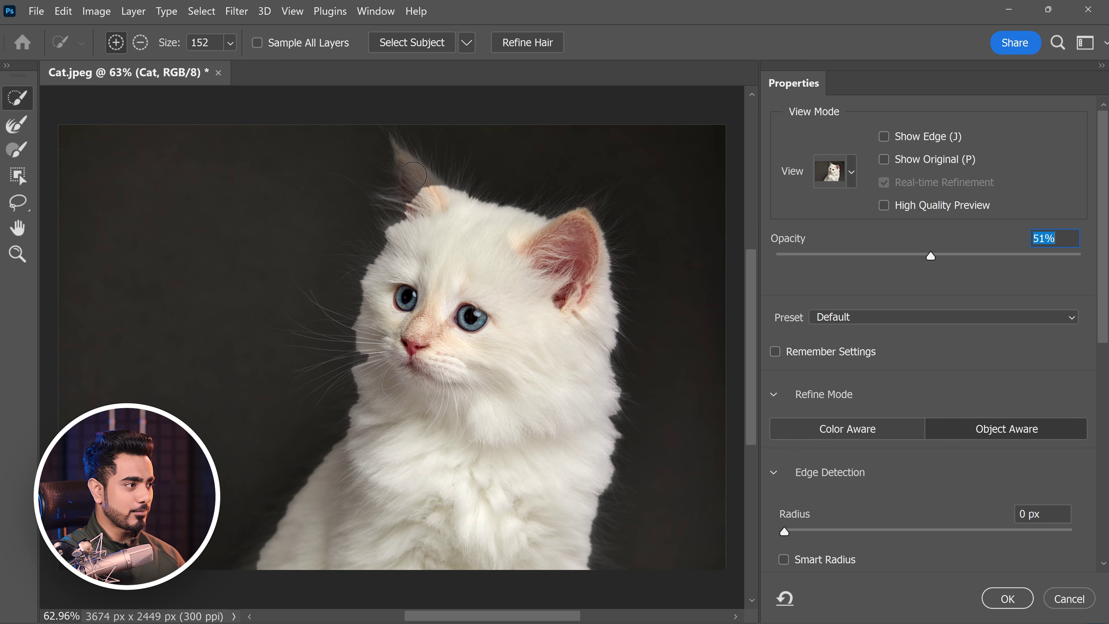
{"action": "left_click_drag", "start_coordinate": [418, 174], "coordinate": [426, 199]}
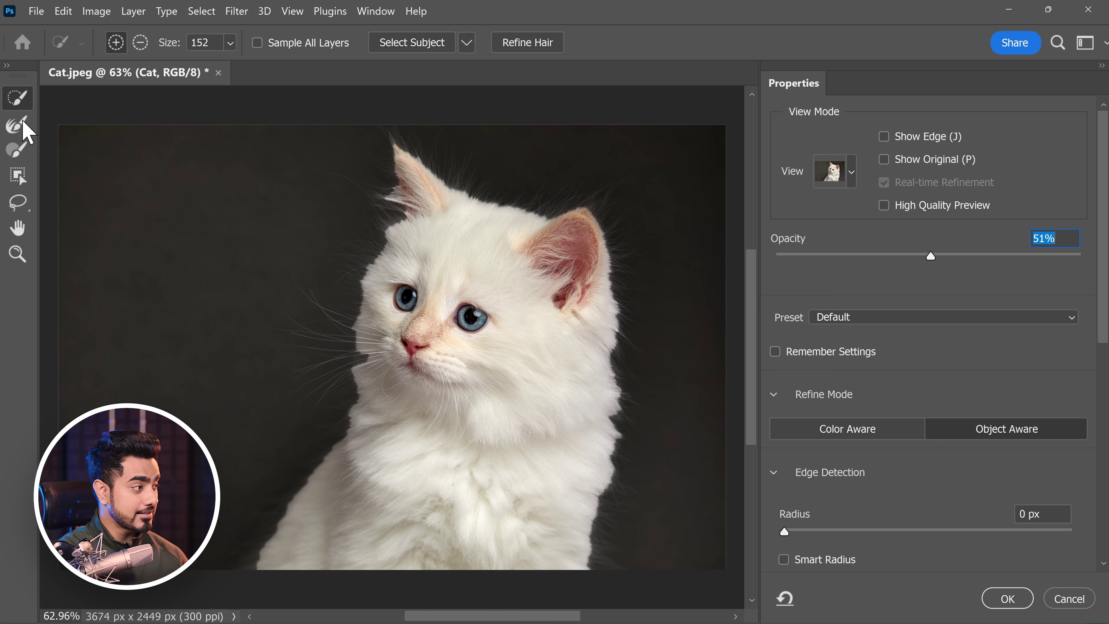
{"action": "left_click", "coordinate": [15, 133]}
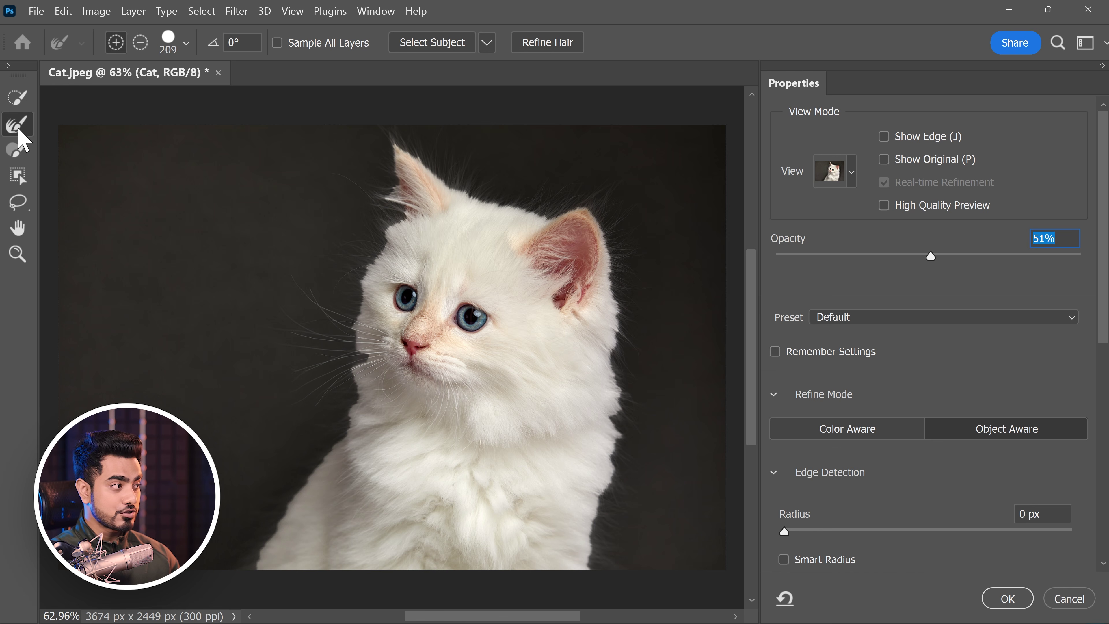
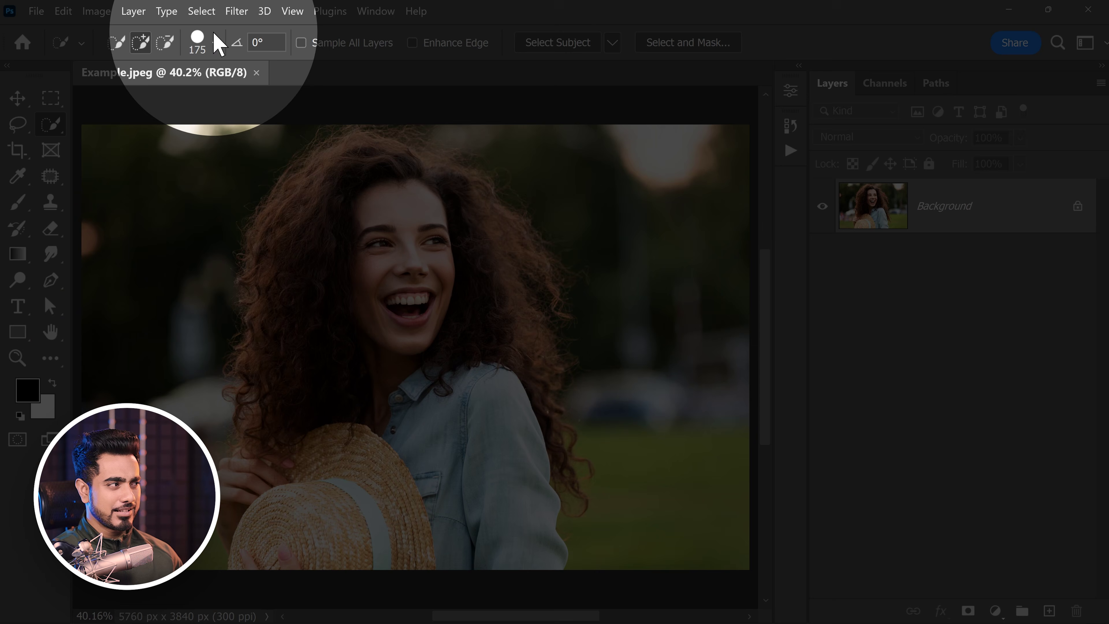
Run Focus Area on Example.jpeg to select the curly-haired woman and set the In-Focus Range to 4.00.
{"action": "left_click", "coordinate": [203, 11]}
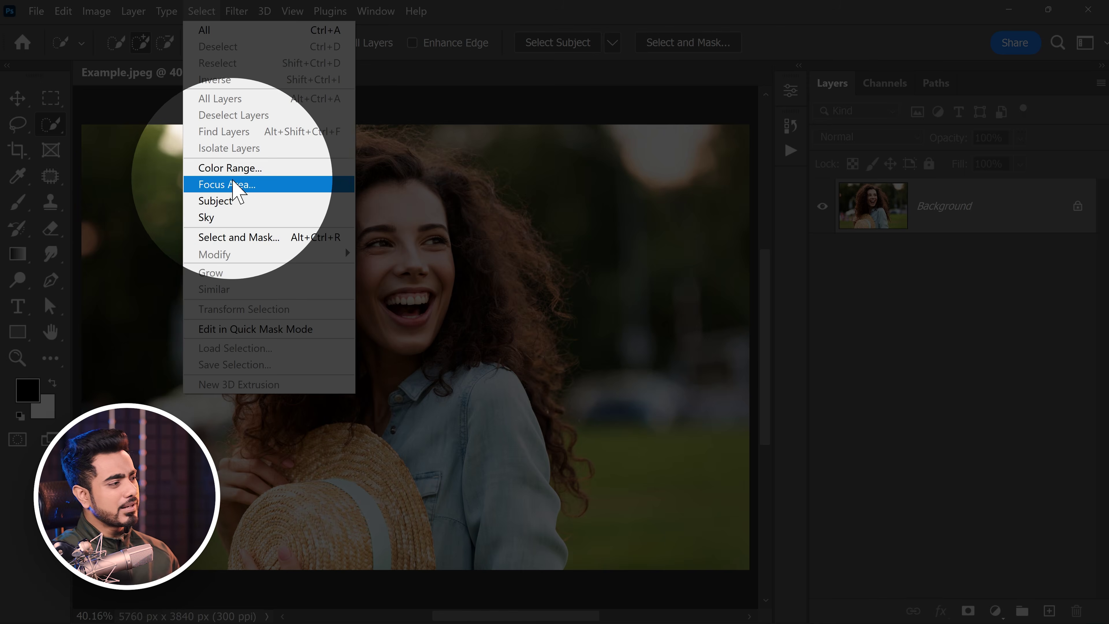
{"action": "left_click", "coordinate": [251, 187]}
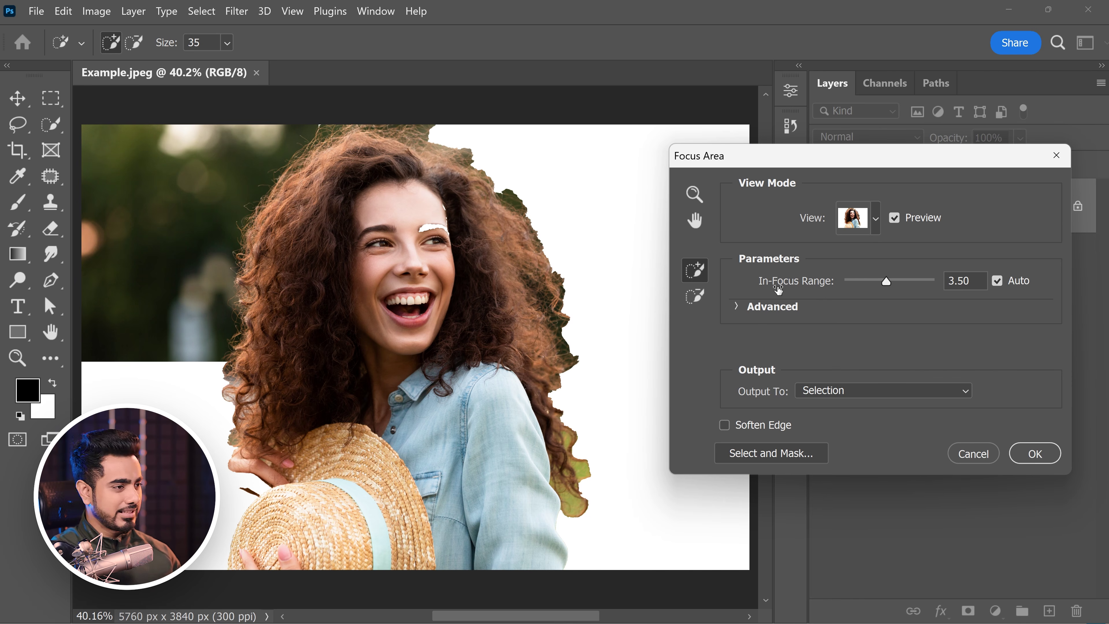
{"action": "left_click", "coordinate": [861, 283]}
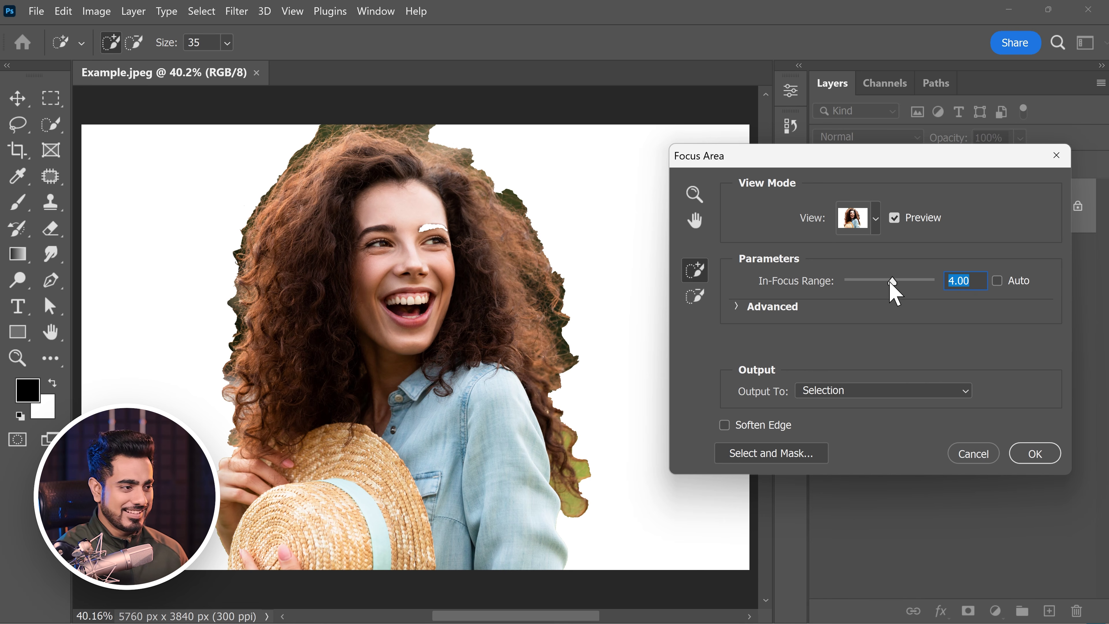
{"action": "left_click_drag", "start_coordinate": [890, 285], "coordinate": [892, 286]}
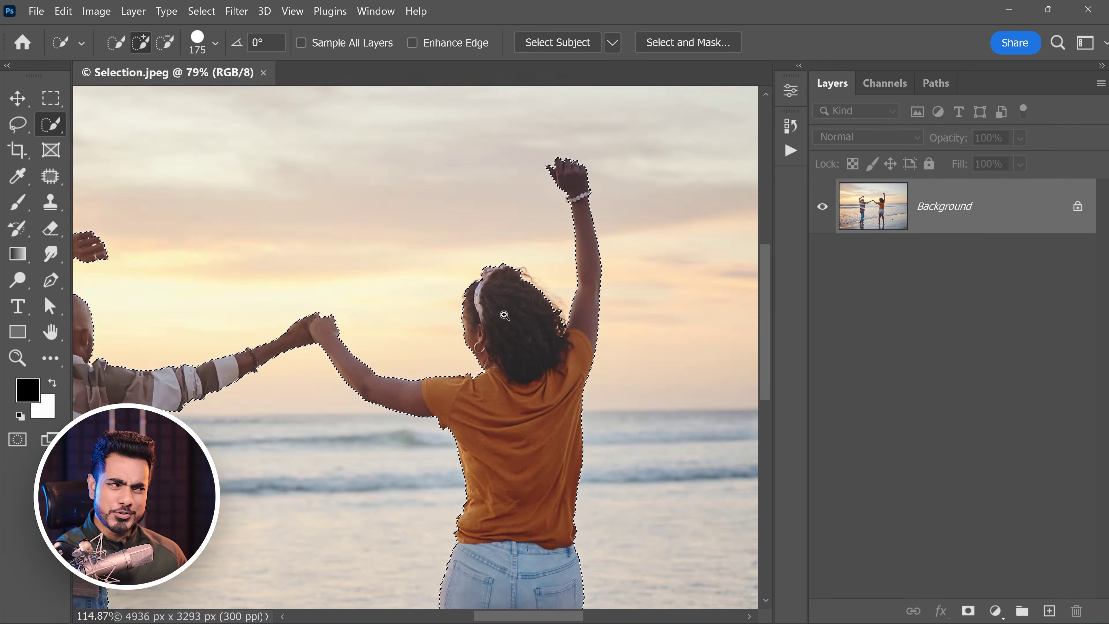
Save the selection of the two people on the beach as a new channel named Couple, and deselect.
{"action": "left_click_drag", "start_coordinate": [504, 315], "coordinate": [525, 307]}
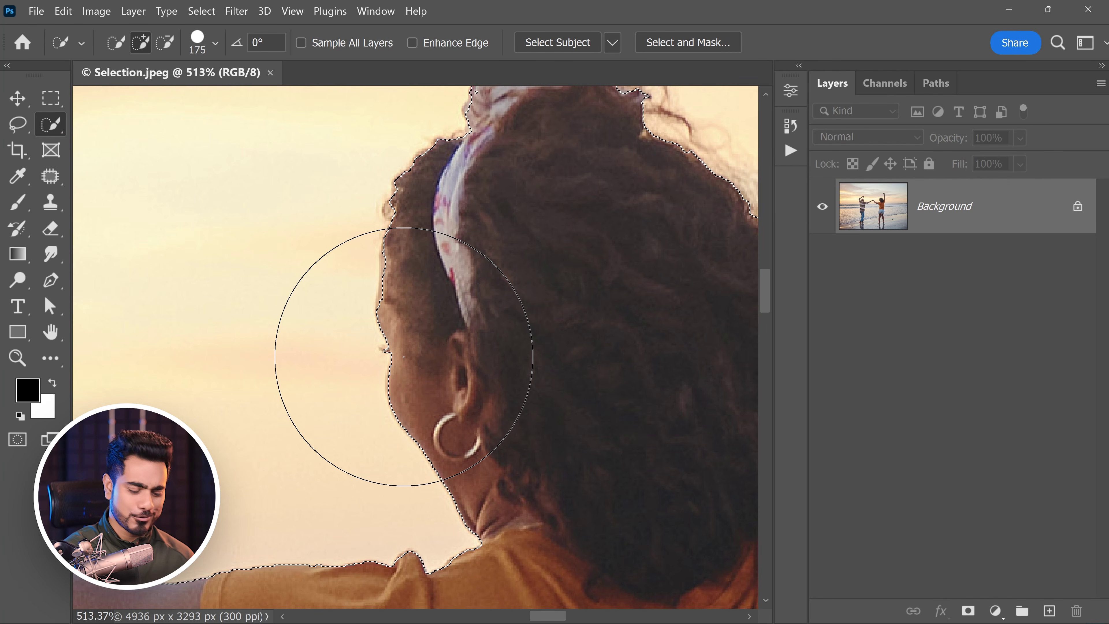
{"action": "key", "text": "ctrl+0"}
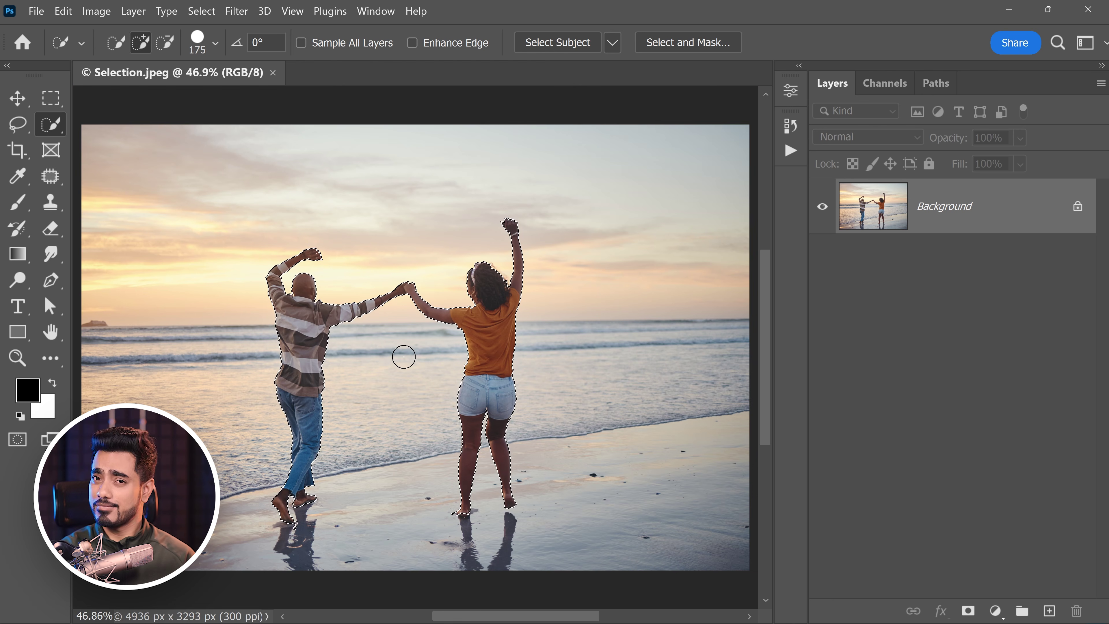
{"action": "left_click", "coordinate": [202, 11]}
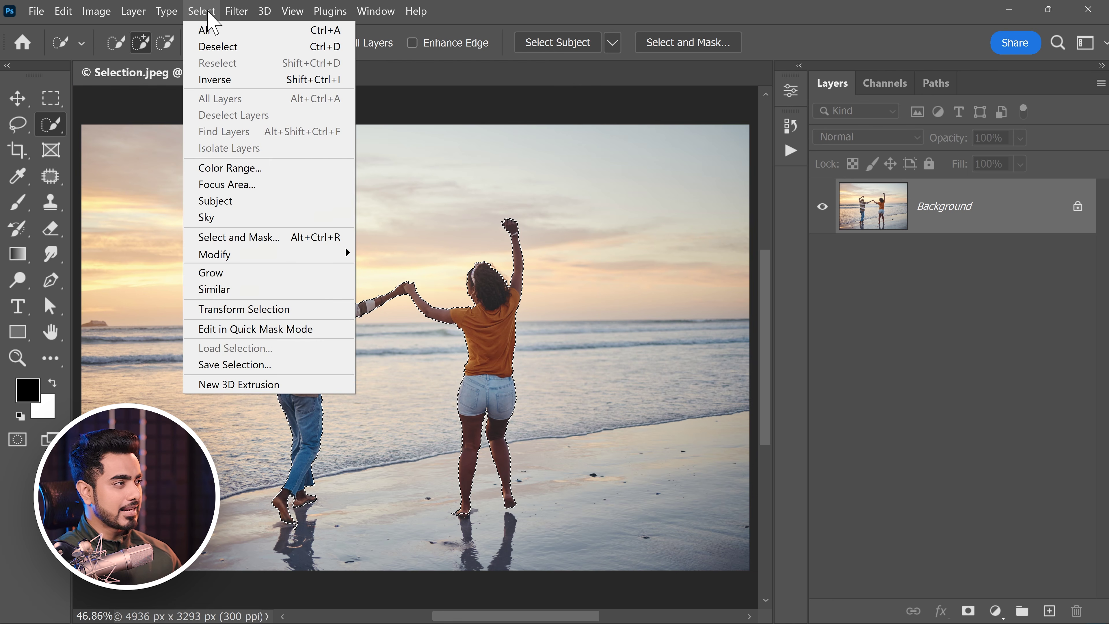
{"action": "left_click", "coordinate": [274, 366]}
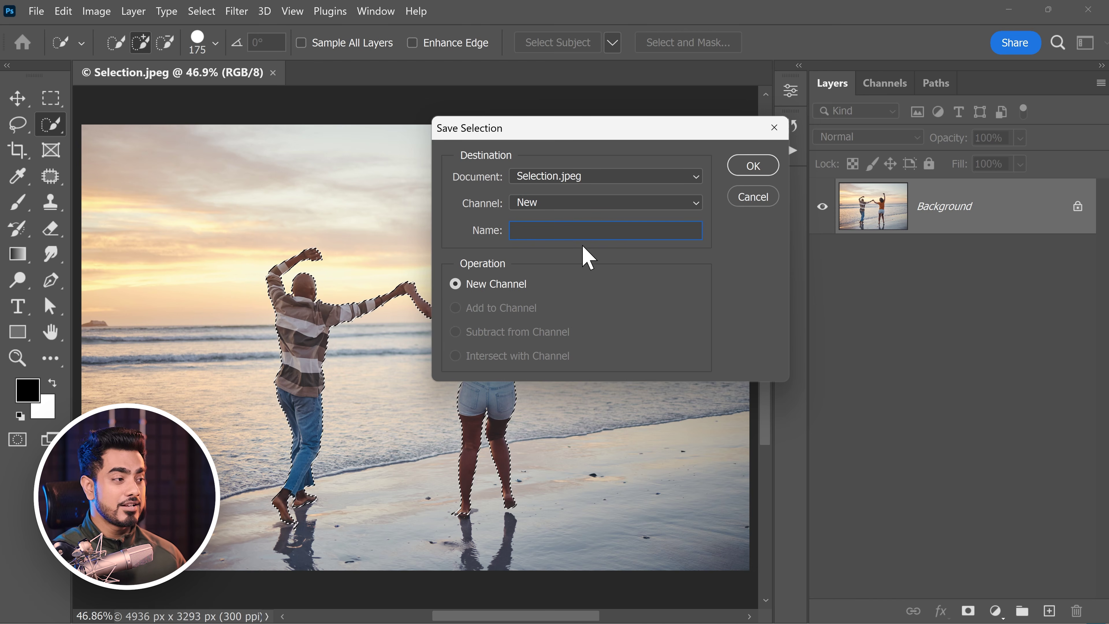
{"action": "type", "text": "Couple"}
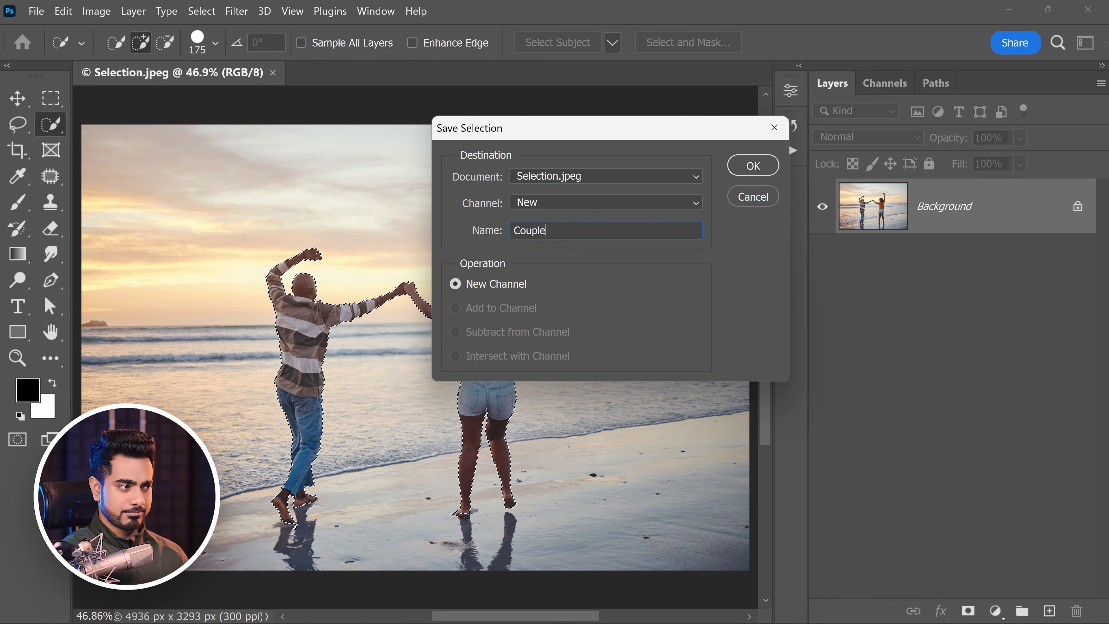
{"action": "left_click", "coordinate": [747, 166]}
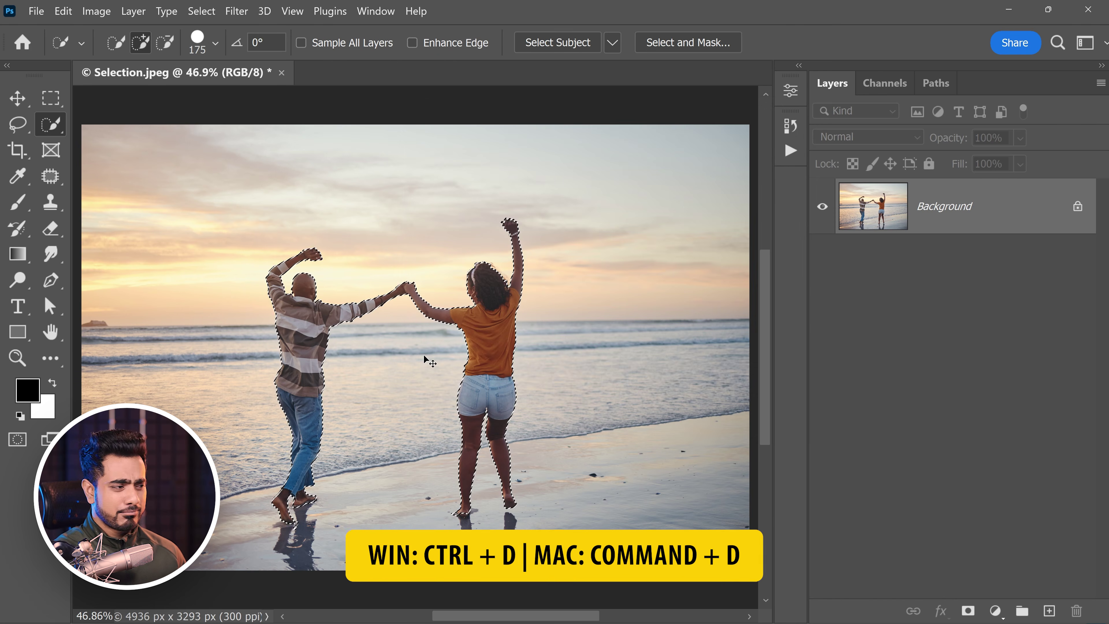
{"action": "key", "text": "ctrl+d"}
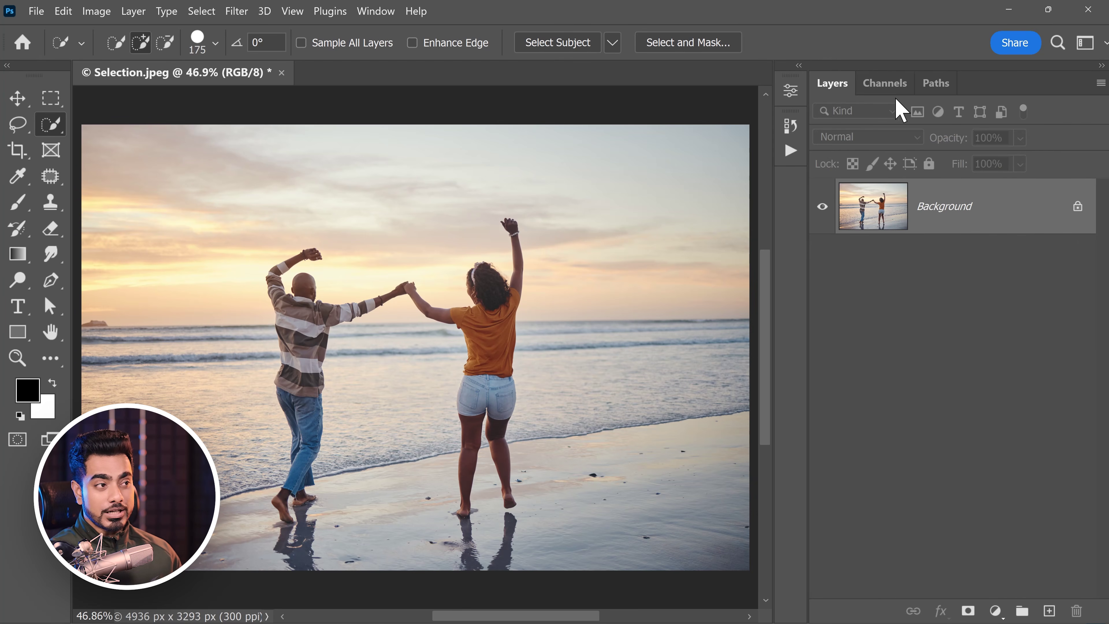
Show the document's channels and load the Couple channel as a selection.
{"action": "left_click", "coordinate": [888, 85]}
{"action": "left_click", "coordinate": [838, 88]}
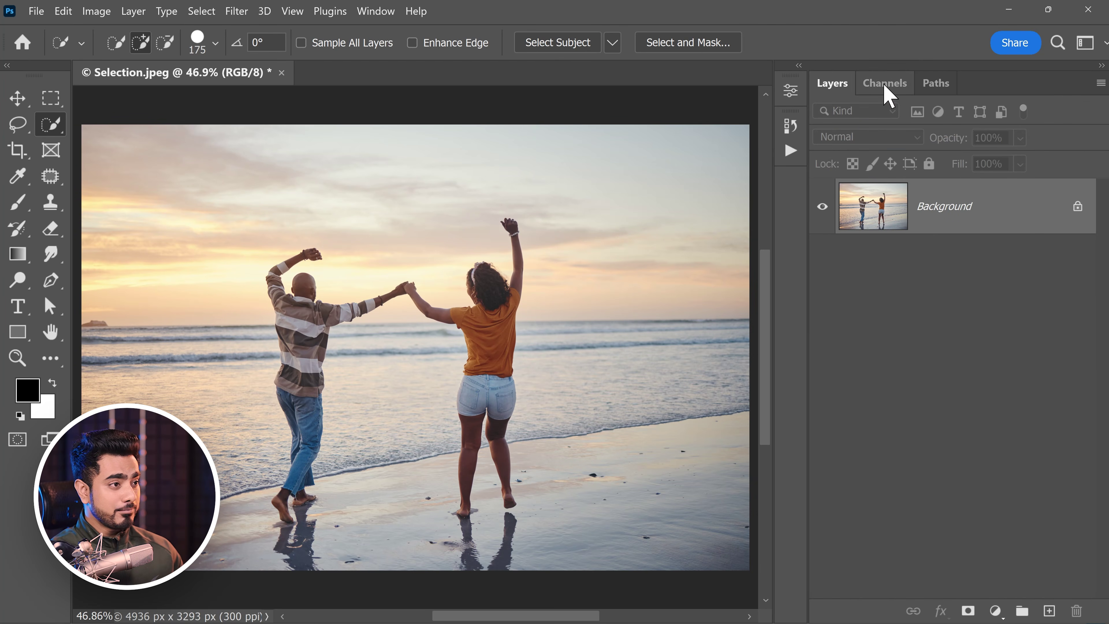
{"action": "left_click", "coordinate": [377, 19]}
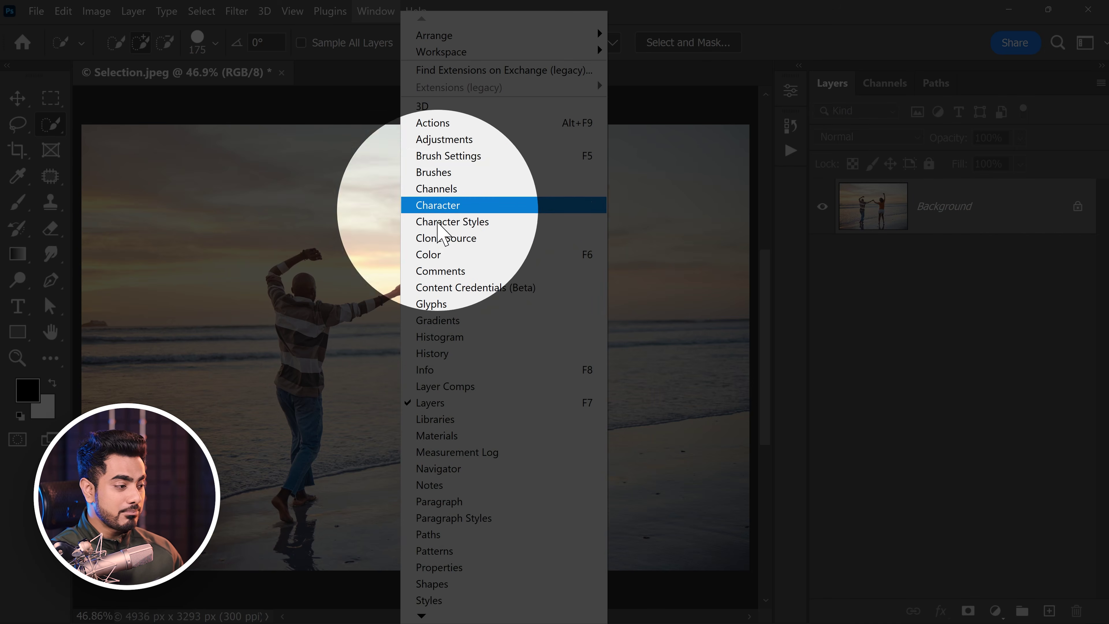
{"action": "left_click", "coordinate": [439, 189]}
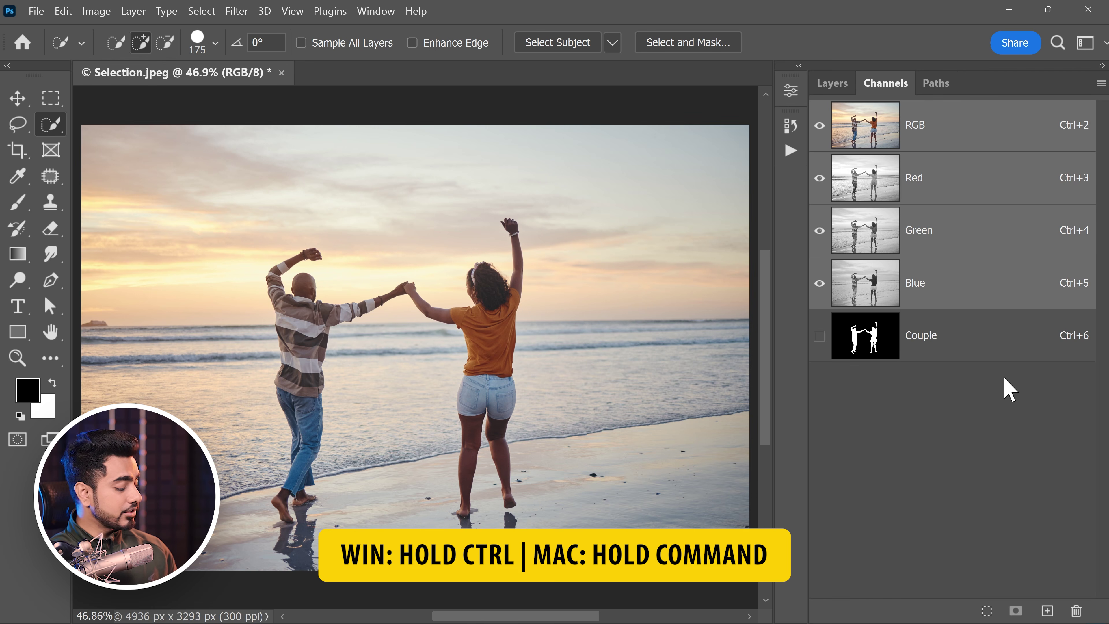
{"action": "left_click", "coordinate": [871, 341], "text": "ctrl"}
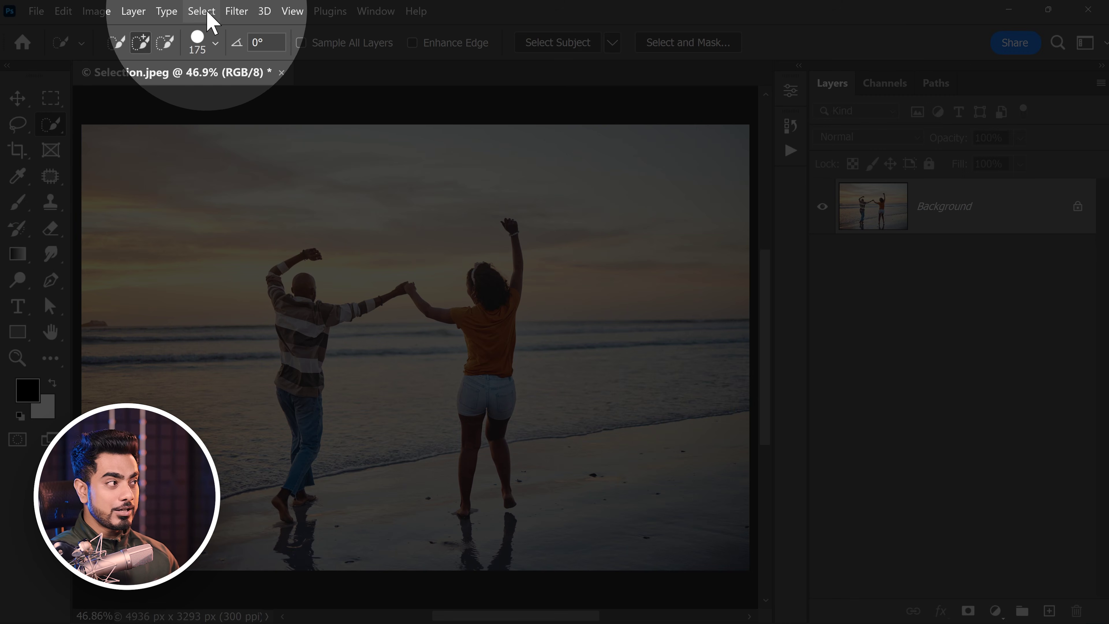
Use Load Selection to bring back the Couple channel of Selection.jpeg as a new selection.
{"action": "left_click", "coordinate": [201, 11]}
{"action": "left_click", "coordinate": [258, 348]}
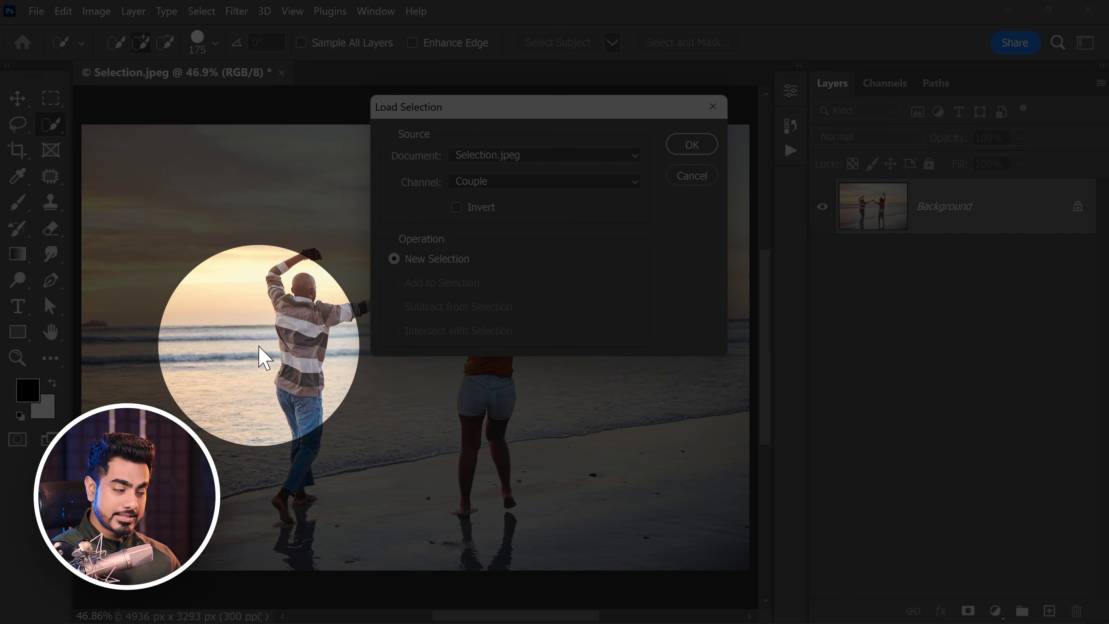
{"action": "left_click", "coordinate": [497, 183]}
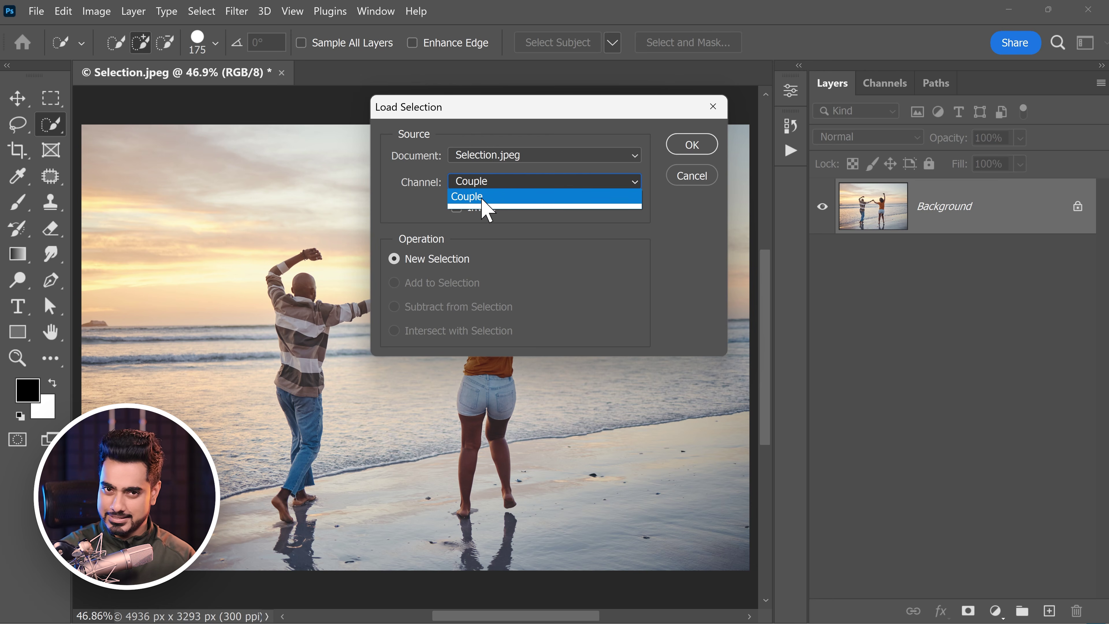
{"action": "left_click", "coordinate": [508, 198]}
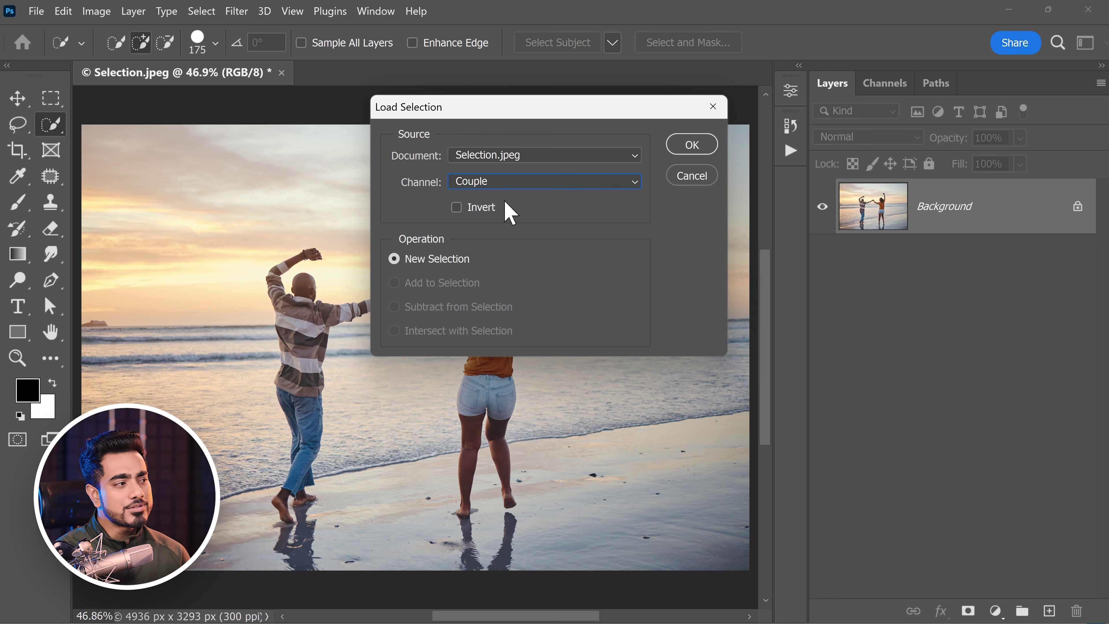
{"action": "left_click", "coordinate": [698, 146]}
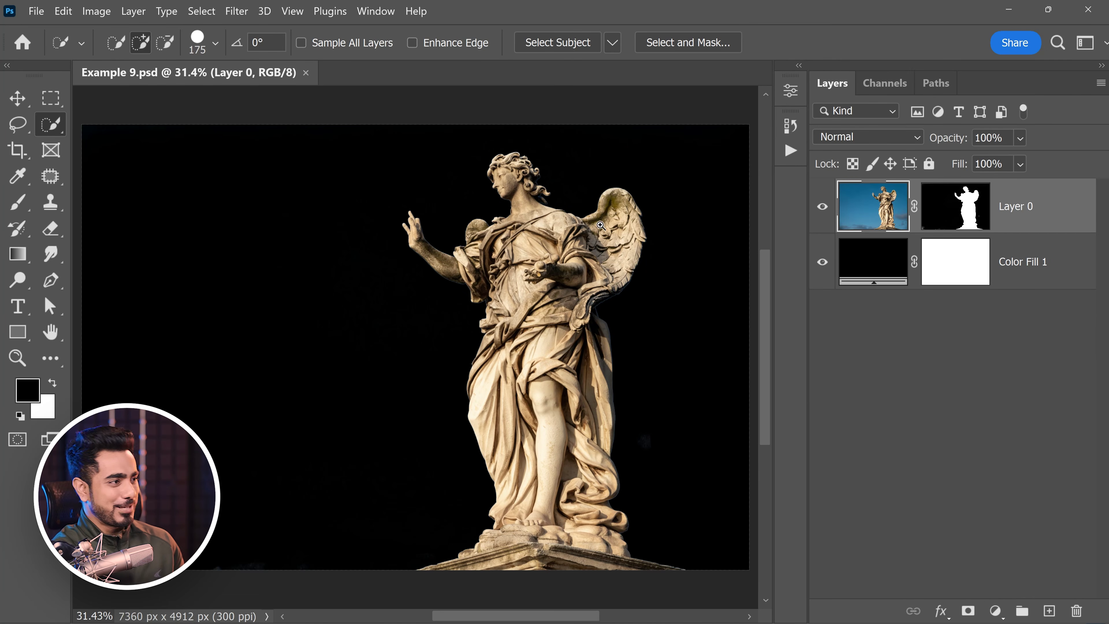
Compare the statue with Layer 0's mask disabled and enabled, and load that mask as a selection.
{"action": "left_click", "coordinate": [964, 212], "text": "shift"}
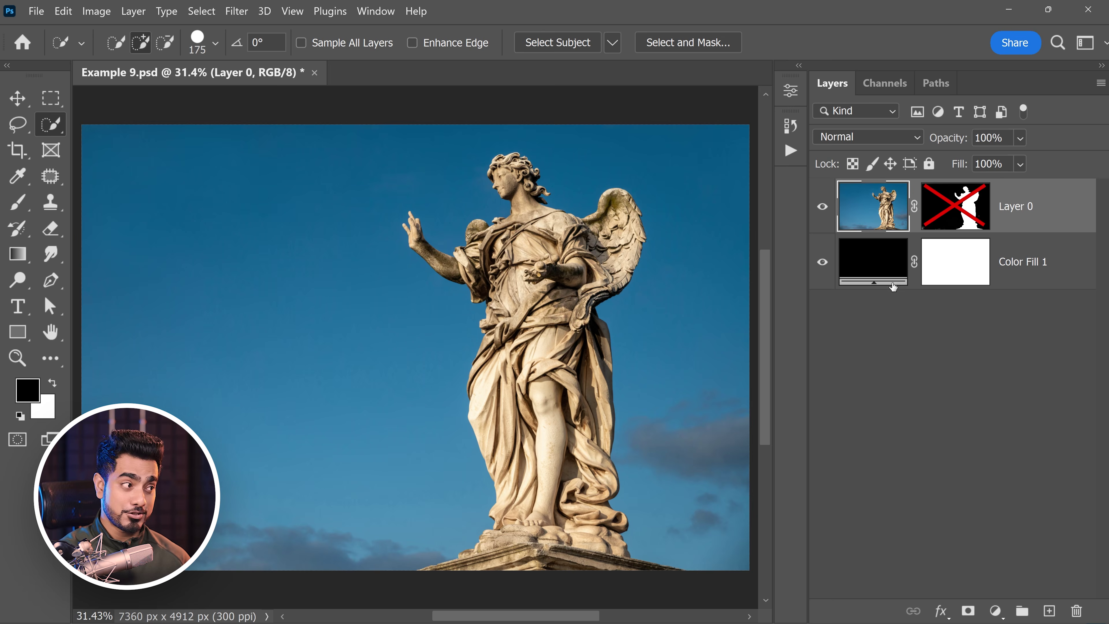
{"action": "left_click", "coordinate": [956, 219], "text": "shift"}
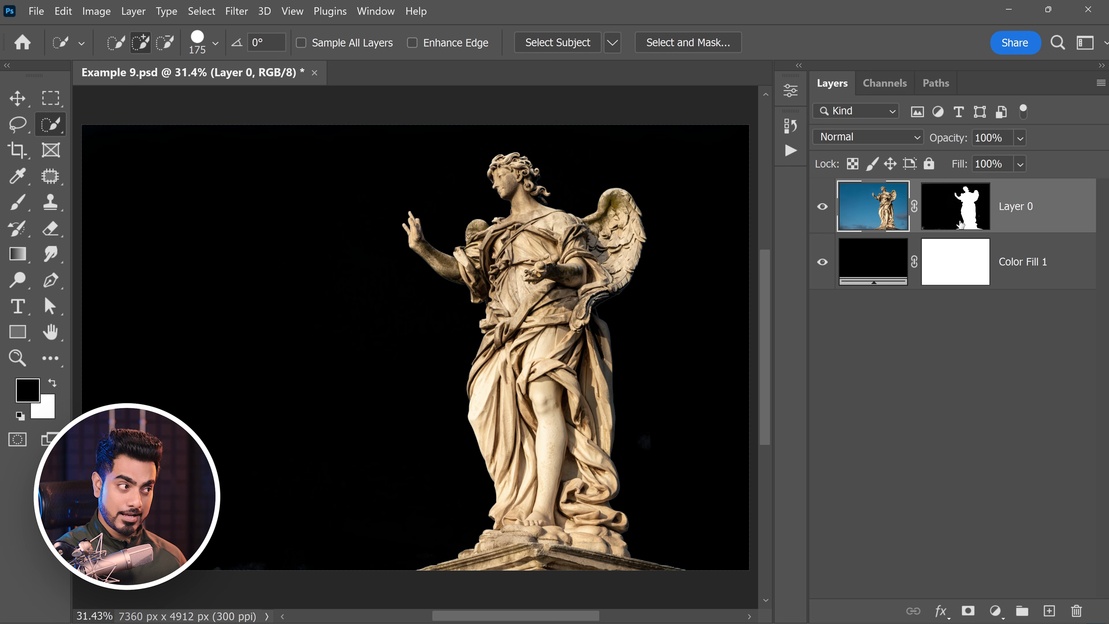
{"action": "left_click_drag", "start_coordinate": [544, 163], "coordinate": [655, 175]}
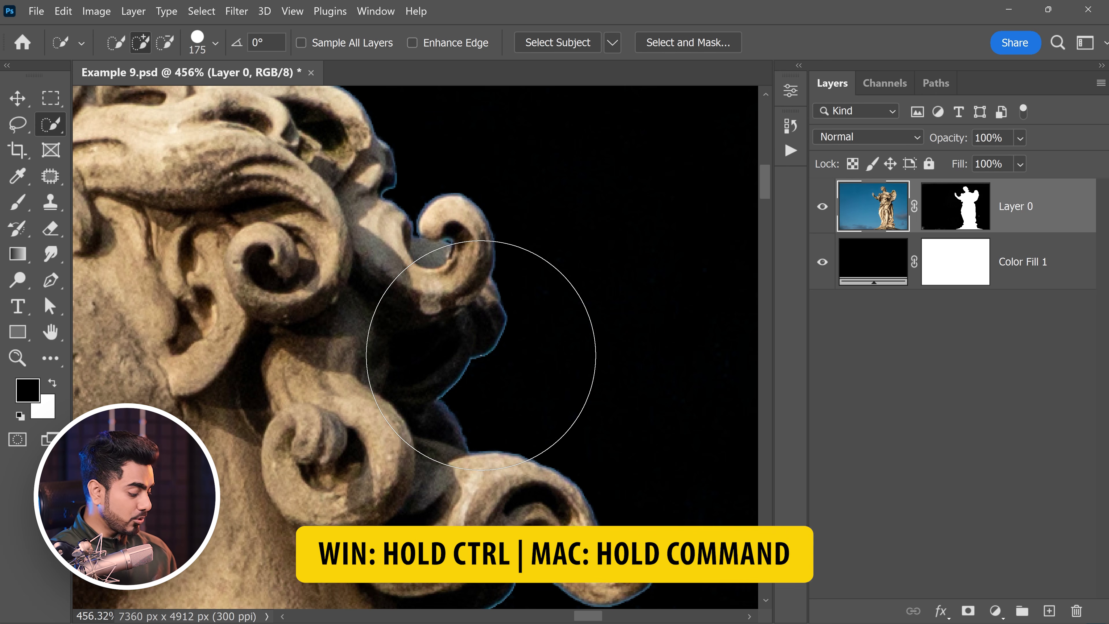
{"action": "left_click", "coordinate": [952, 216], "text": "ctrl"}
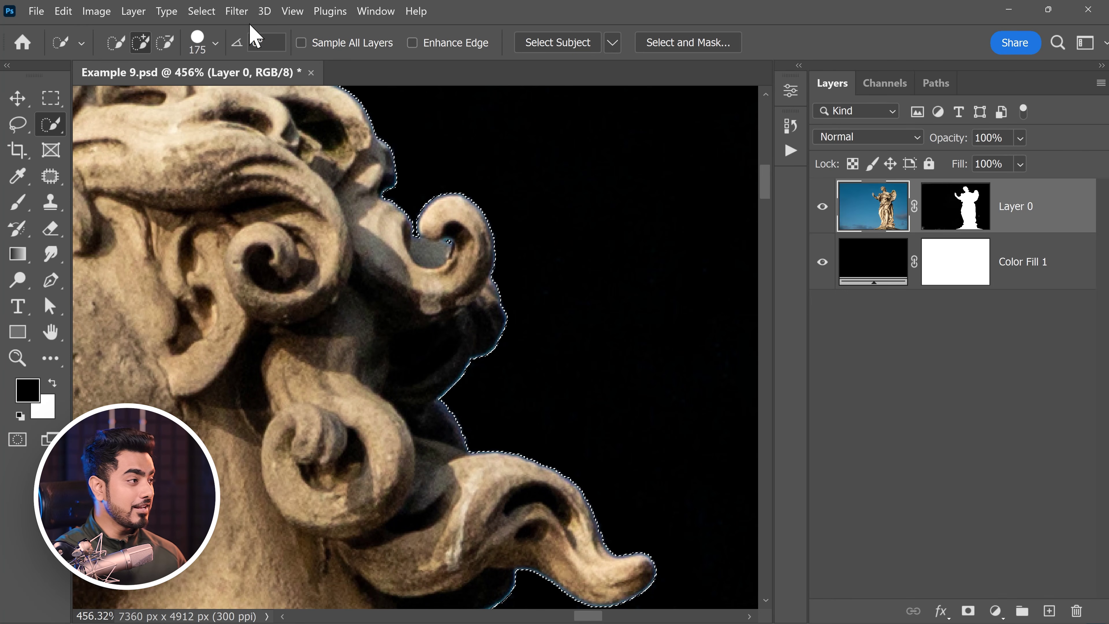
{"action": "left_click", "coordinate": [207, 12]}
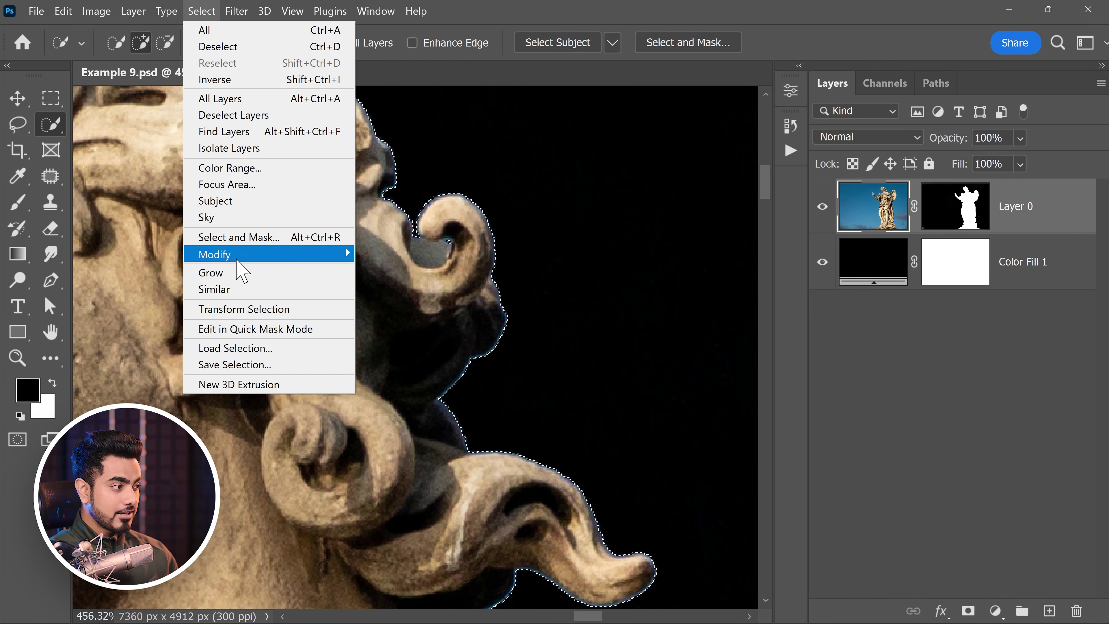
{"action": "mouse_move", "coordinate": [249, 262]}
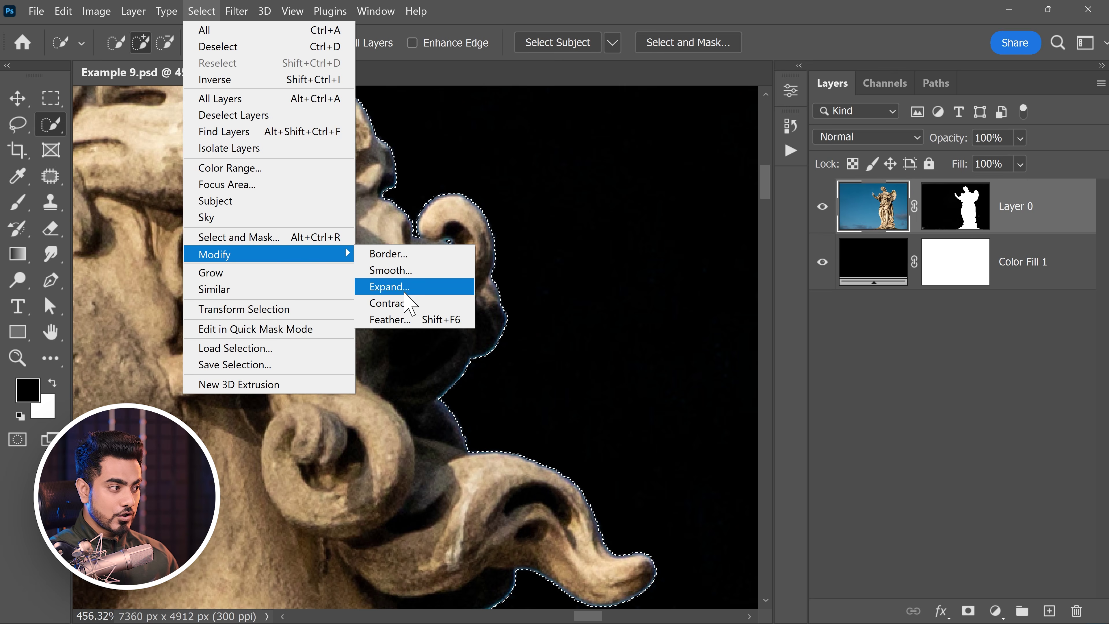
{"action": "left_click", "coordinate": [404, 304]}
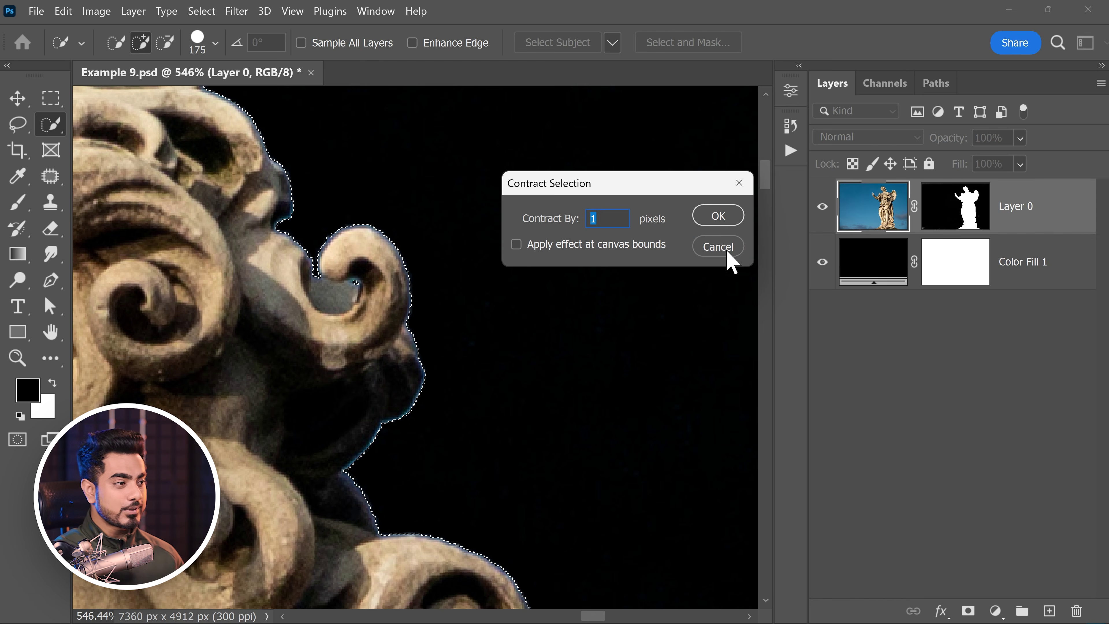
{"action": "left_click", "coordinate": [719, 246]}
Contract the statue selection by 2 pixels so its outline sits inside the blue fringe.
{"action": "left_click_drag", "start_coordinate": [436, 262], "coordinate": [446, 268]}
{"action": "left_click", "coordinate": [457, 285], "text": "ctrl"}
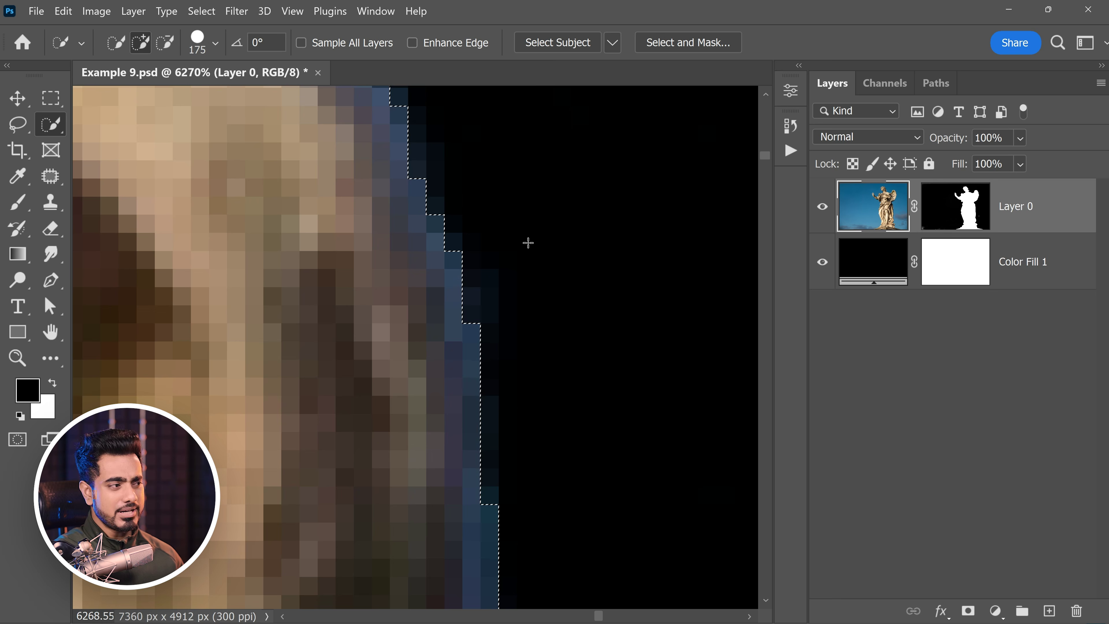
{"action": "left_click_drag", "start_coordinate": [535, 233], "coordinate": [525, 297]}
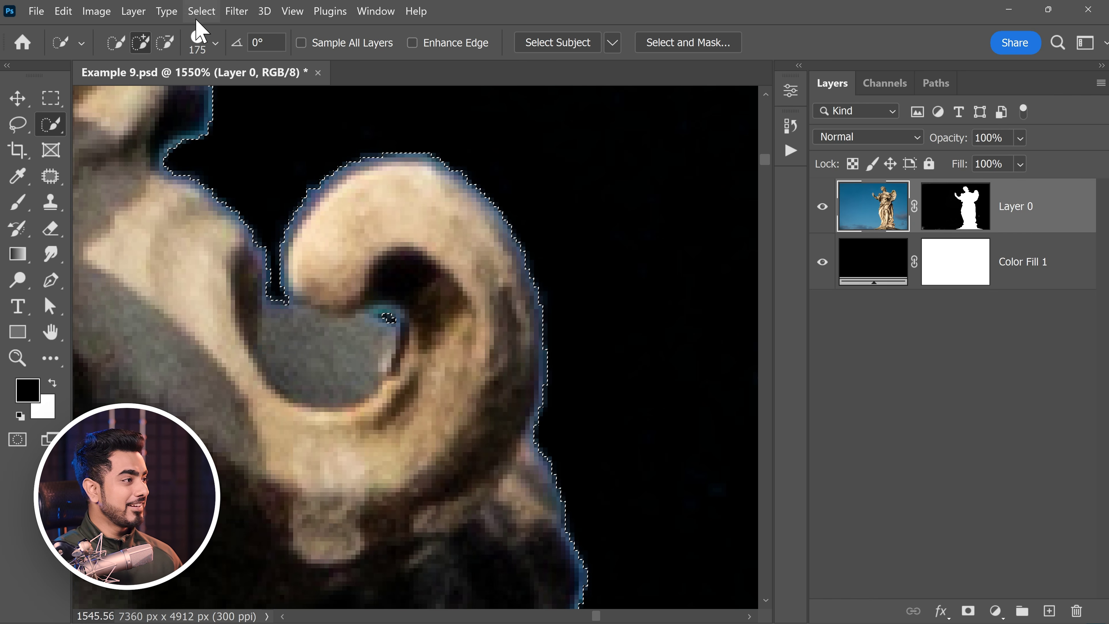
{"action": "left_click", "coordinate": [213, 13]}
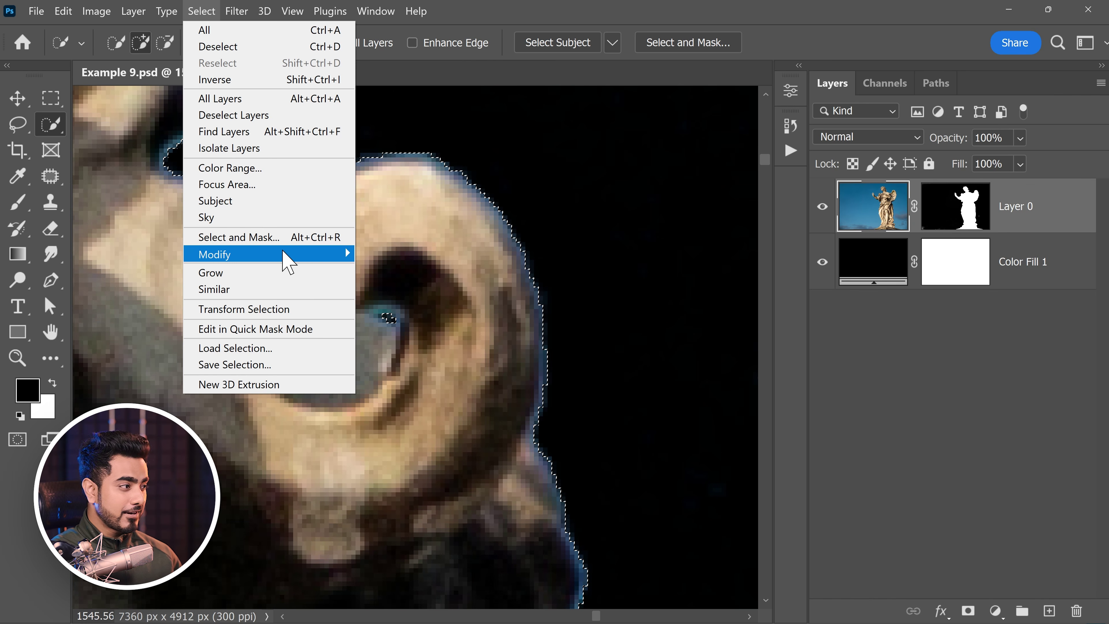
{"action": "mouse_move", "coordinate": [315, 255]}
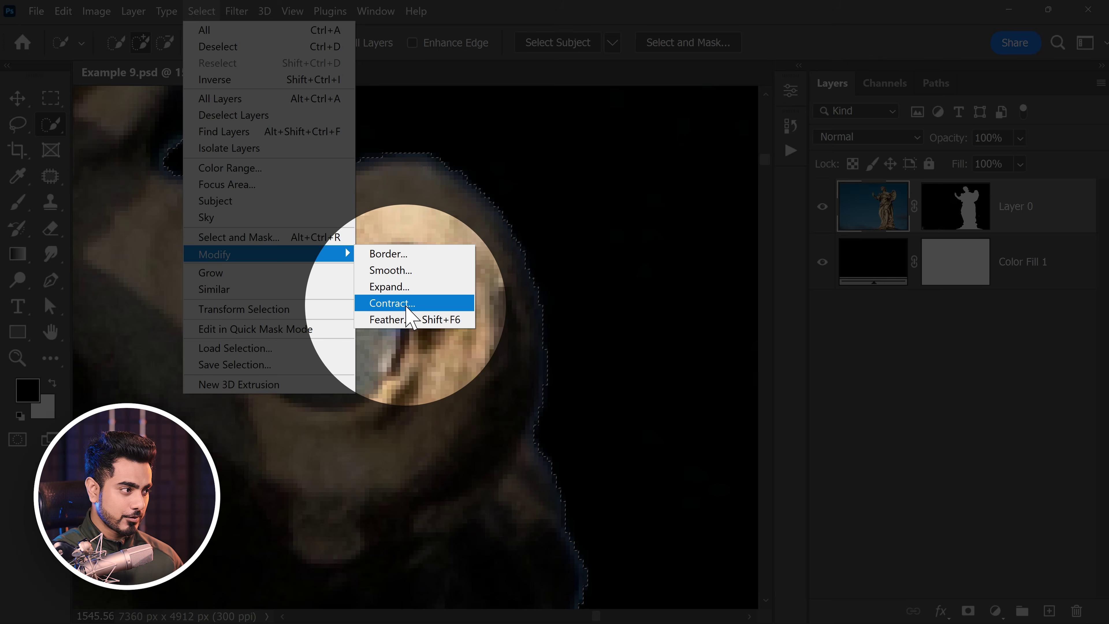
{"action": "left_click", "coordinate": [406, 303]}
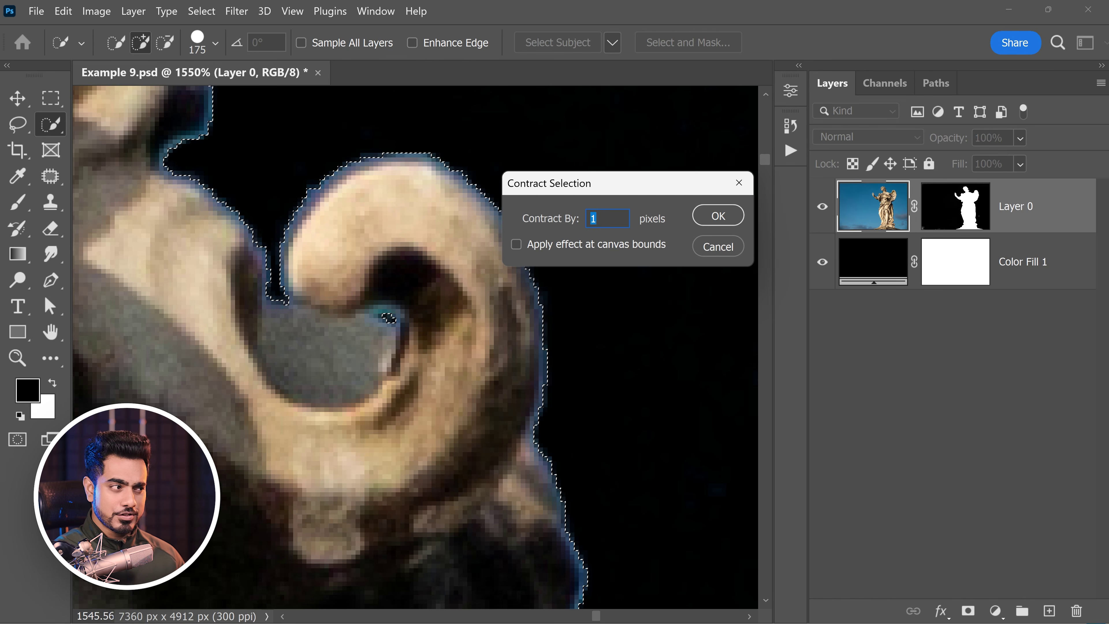
{"action": "type", "text": "2"}
{"action": "left_click", "coordinate": [719, 215]}
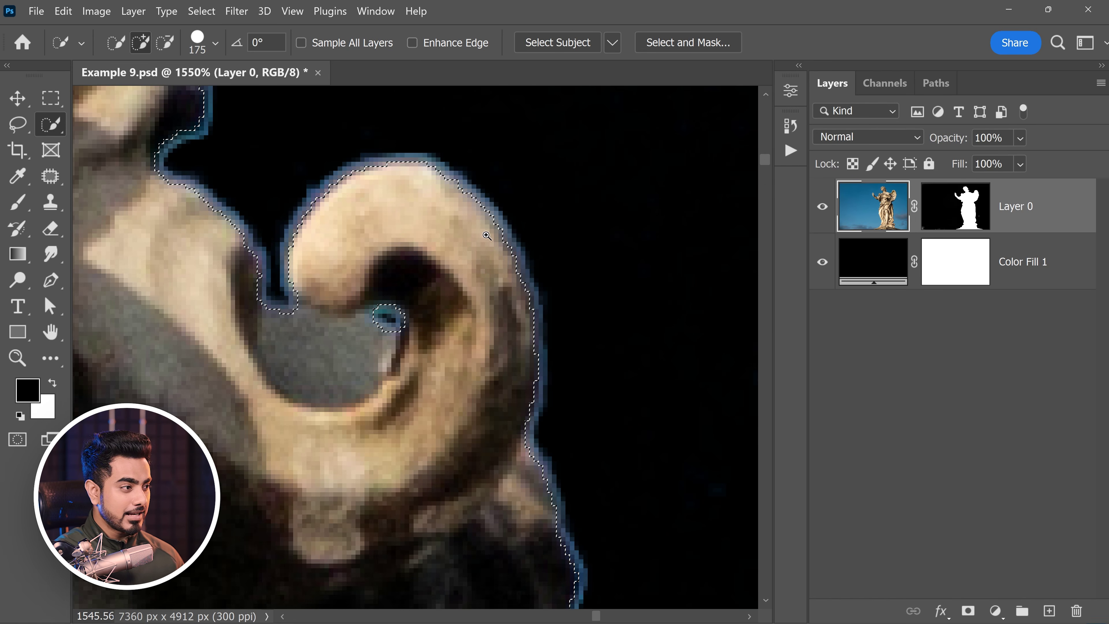
{"action": "scroll", "coordinate": [567, 210], "scroll_direction": "up", "scroll_amount": 5}
{"action": "scroll", "coordinate": [524, 216], "scroll_direction": "down", "scroll_amount": 8}
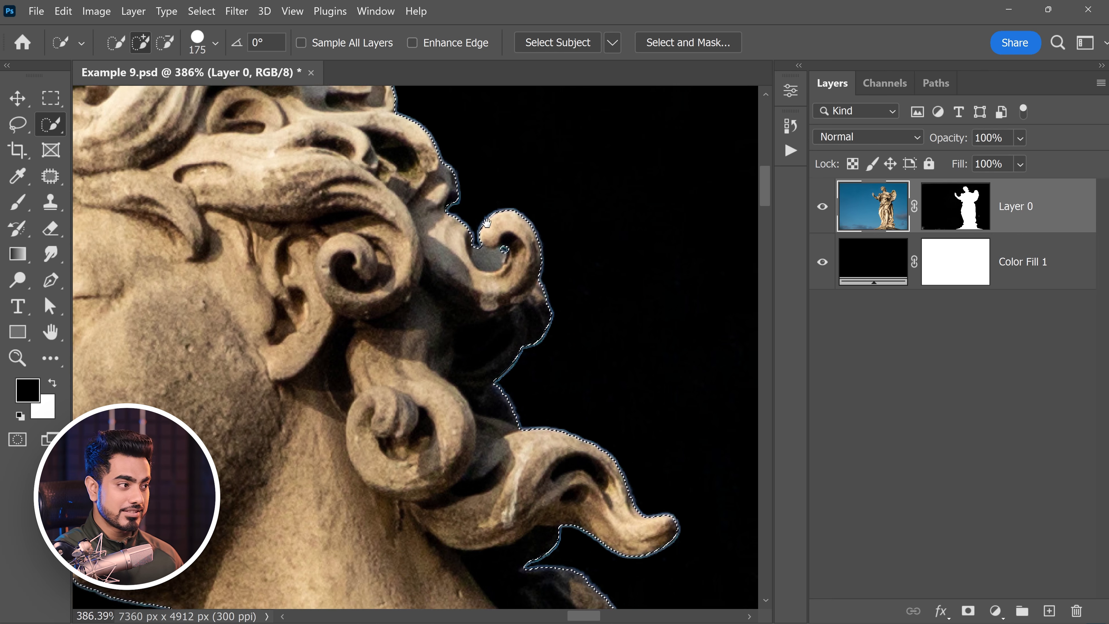
{"action": "left_click_drag", "start_coordinate": [487, 222], "coordinate": [361, 280]}
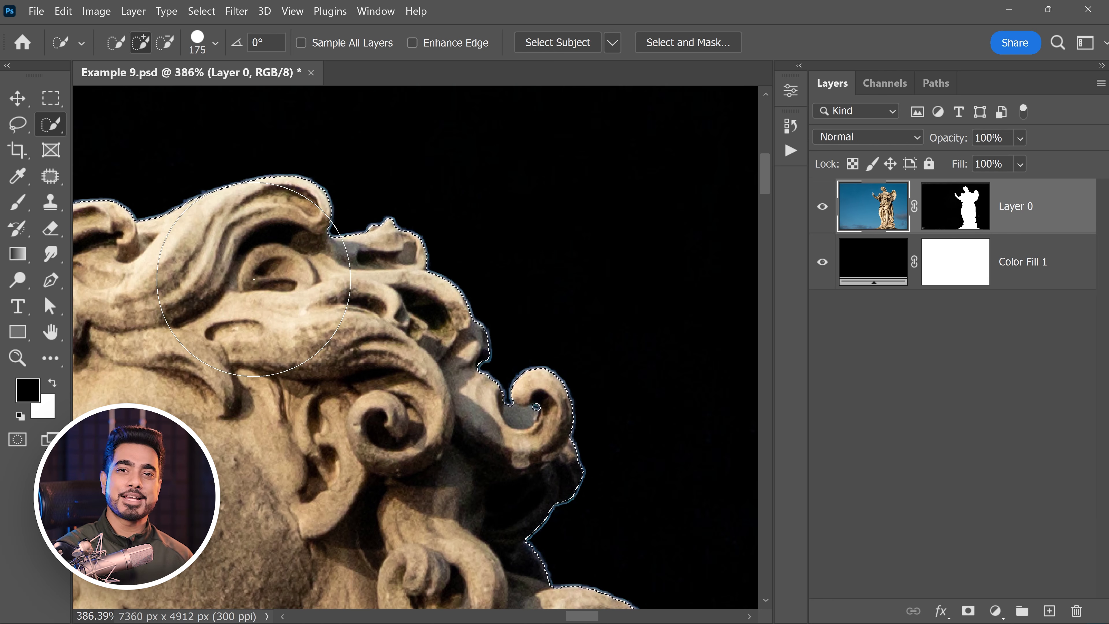
Invert the statue selection, fill it on Layer 0's image with the black foreground color, and deselect.
{"action": "scroll", "coordinate": [433, 298], "scroll_direction": "down", "scroll_amount": 6}
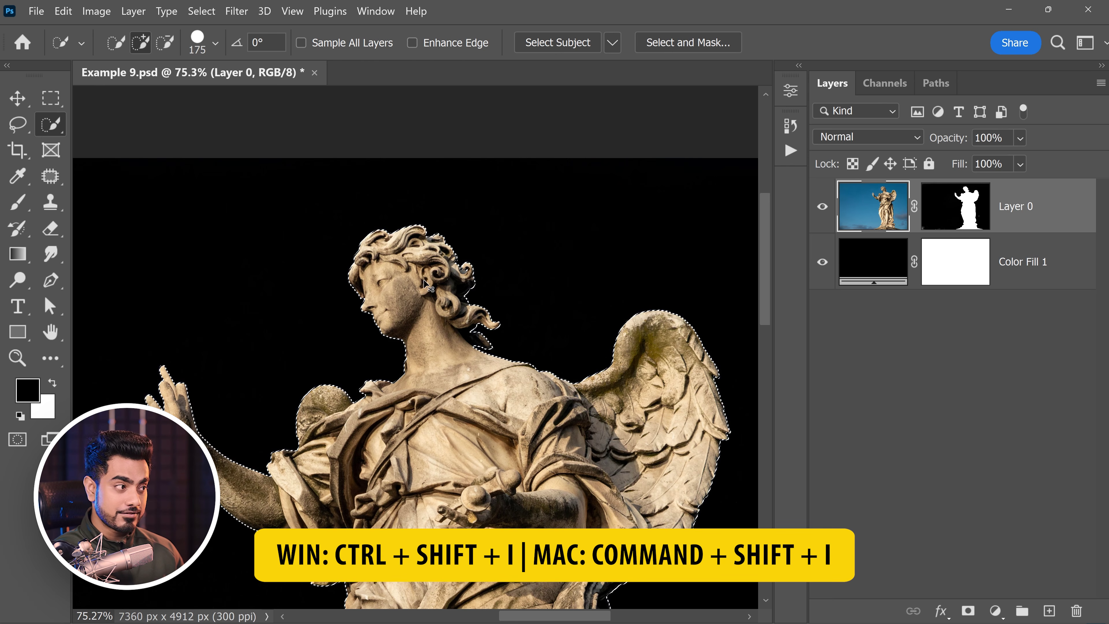
{"action": "key", "text": "ctrl+shift+i"}
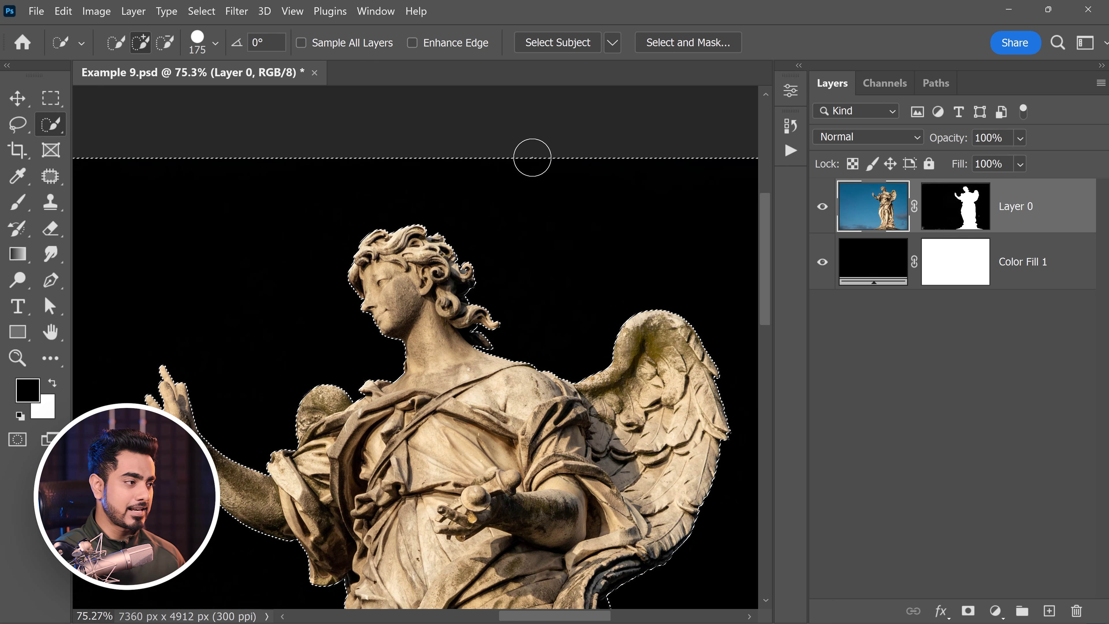
{"action": "scroll", "coordinate": [458, 240], "scroll_direction": "up", "scroll_amount": 5}
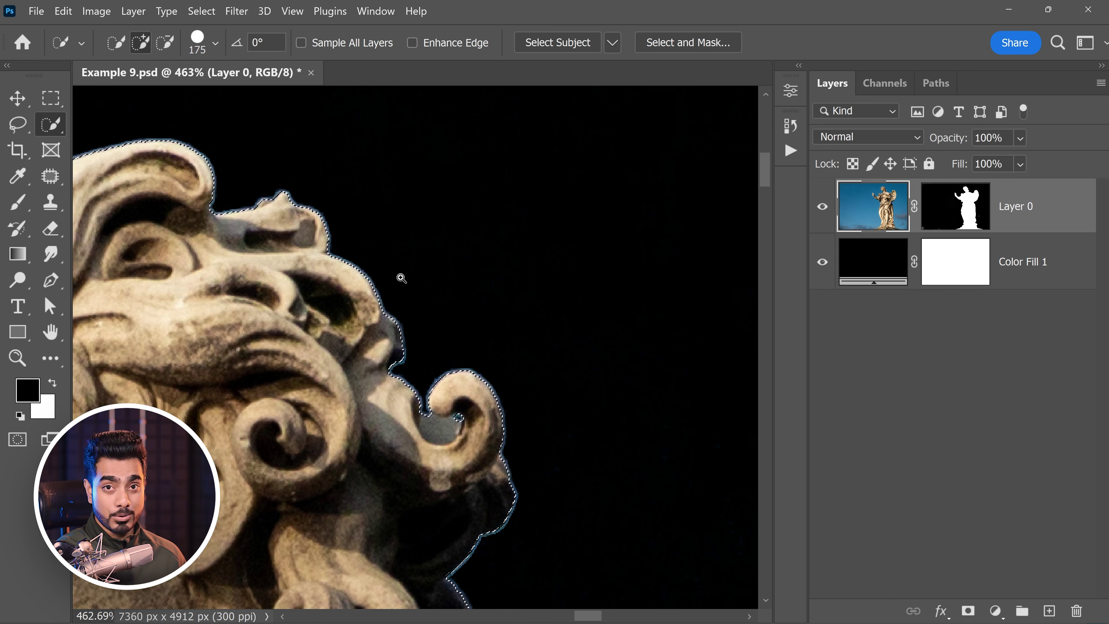
{"action": "scroll", "coordinate": [401, 279], "scroll_direction": "up", "scroll_amount": 1}
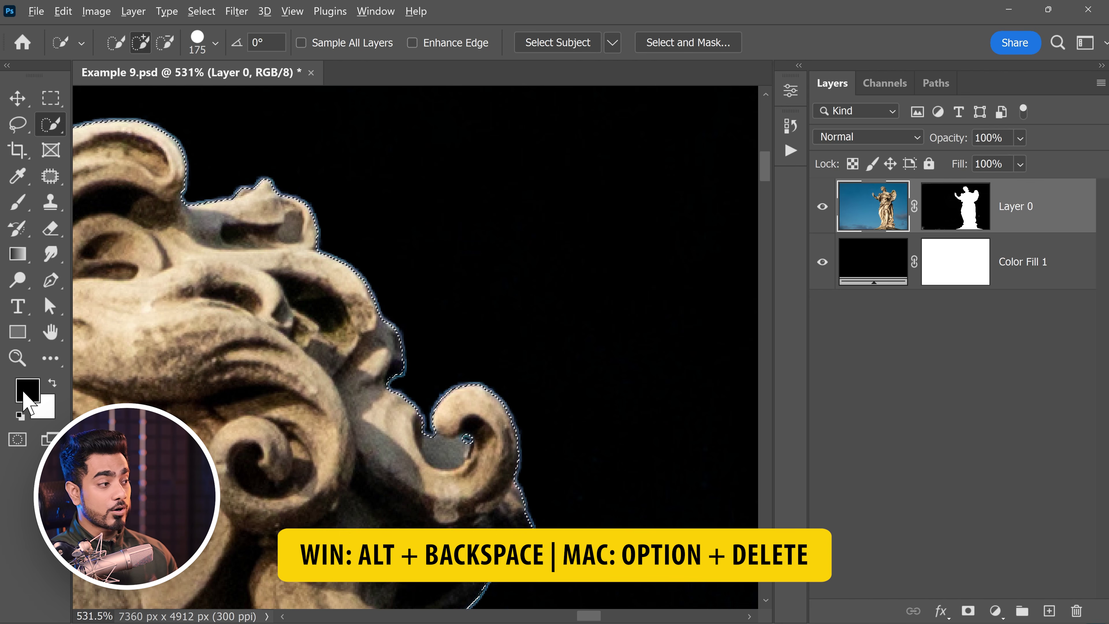
{"action": "key", "text": "alt+BackSpace"}
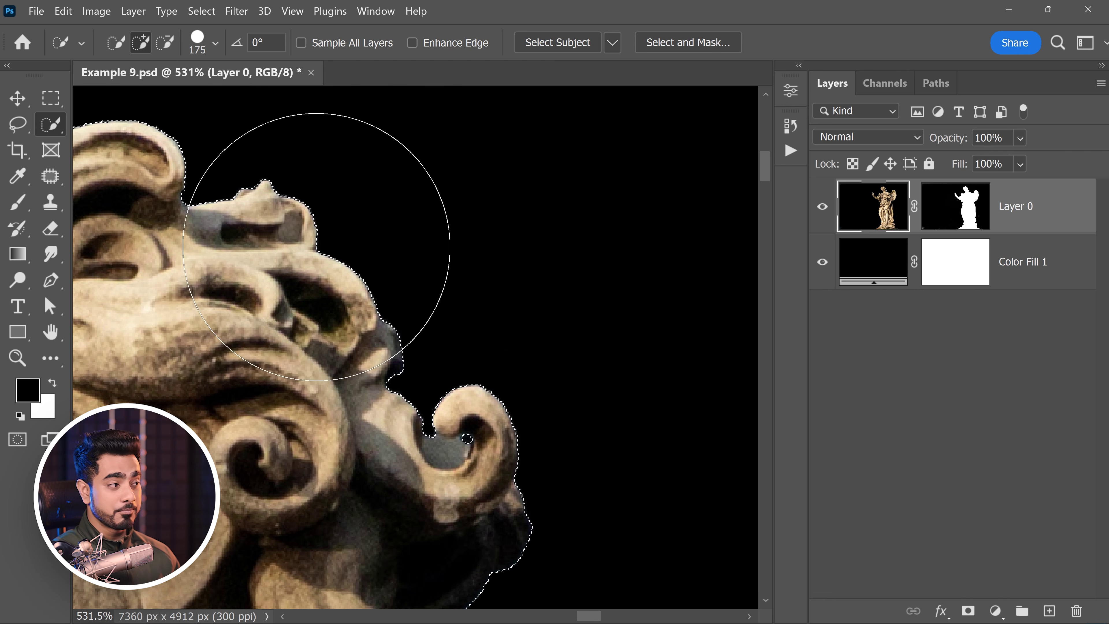
{"action": "key", "text": "ctrl+d"}
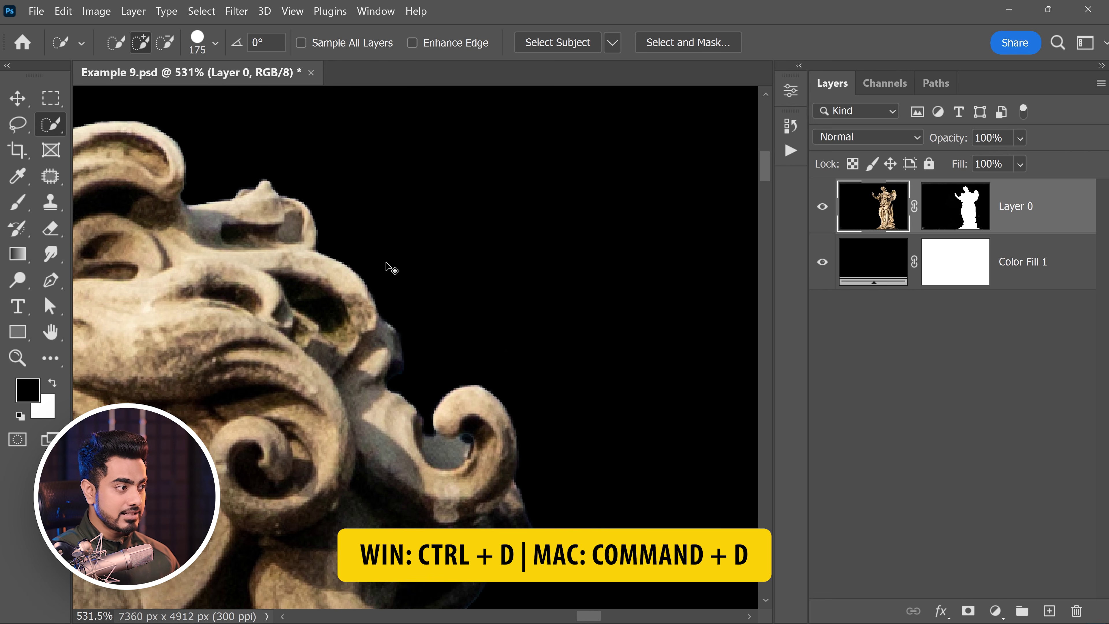
{"action": "scroll", "coordinate": [306, 246], "scroll_direction": "up", "scroll_amount": 2}
{"action": "scroll", "coordinate": [306, 246], "scroll_direction": "down", "scroll_amount": 3}
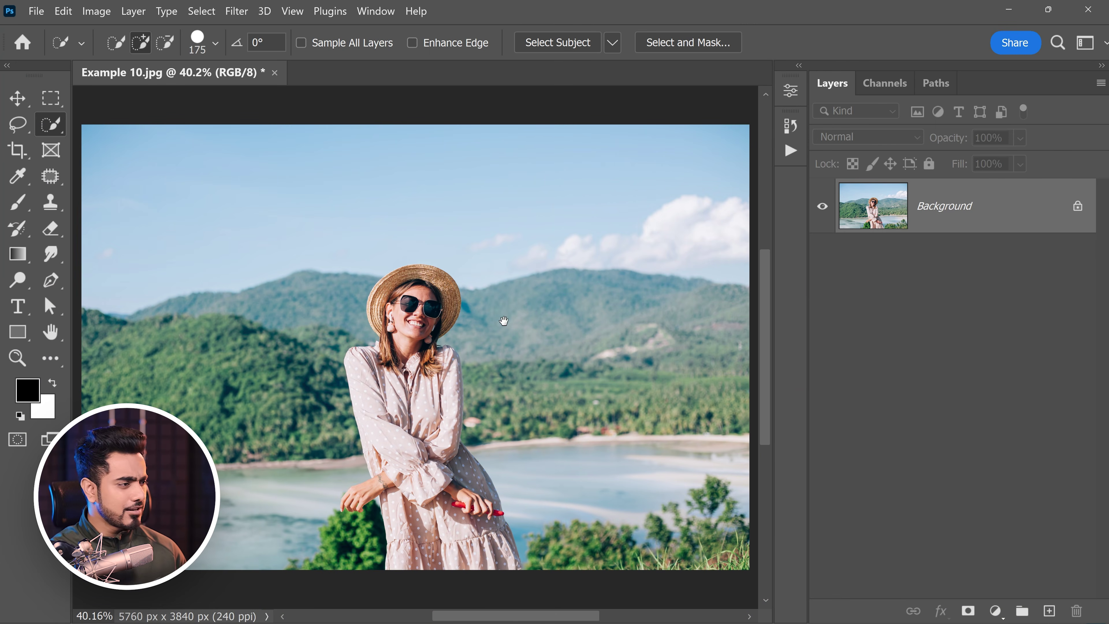
Duplicate the Background layer of Example 10.jpg and mask the copy to the woman using Select Subject.
{"action": "left_click_drag", "start_coordinate": [504, 321], "coordinate": [441, 335]}
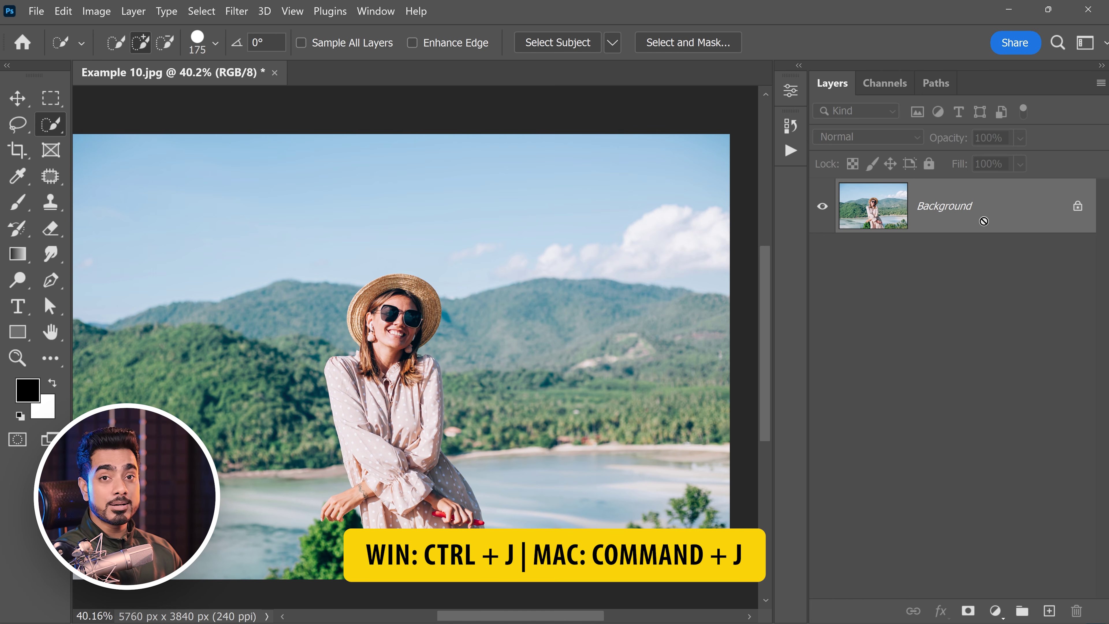
{"action": "key", "text": "ctrl+j"}
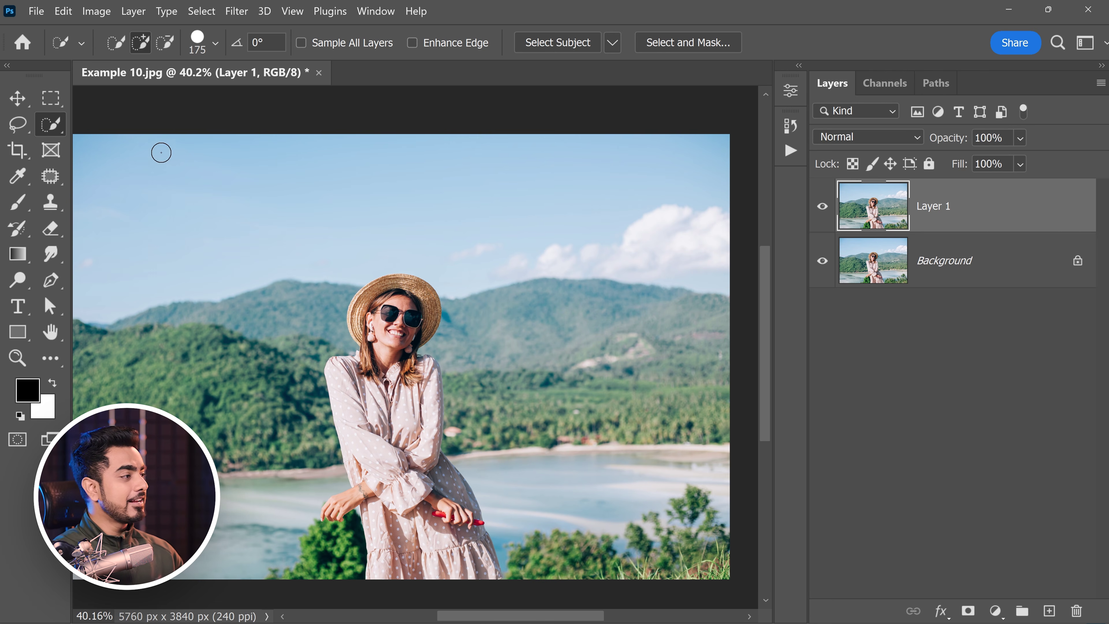
{"action": "right_click", "coordinate": [51, 125]}
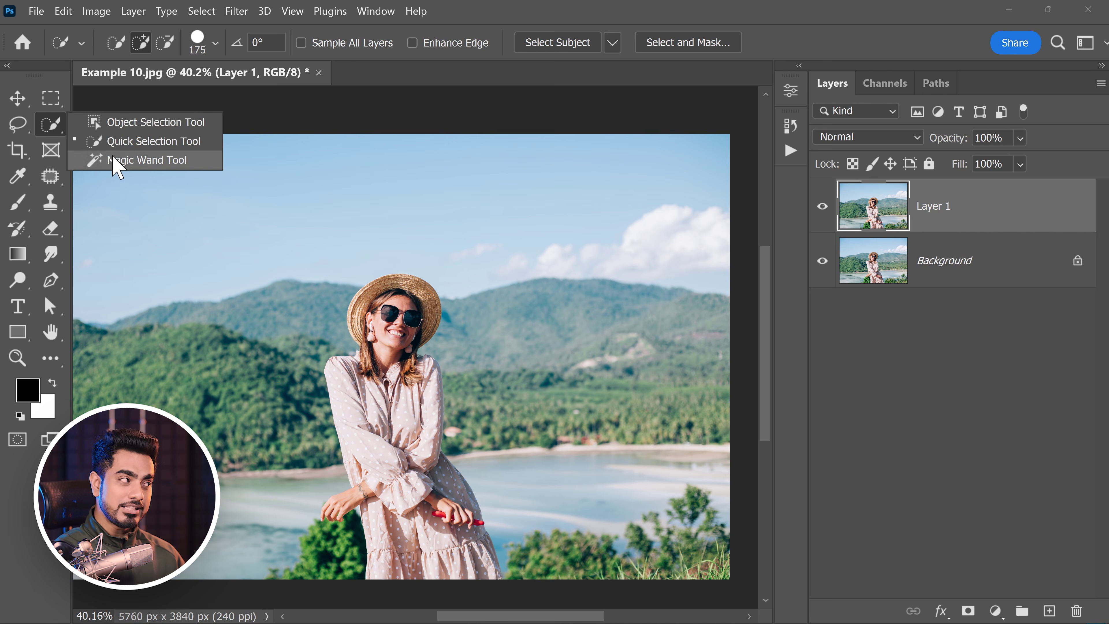
{"action": "left_click", "coordinate": [116, 122]}
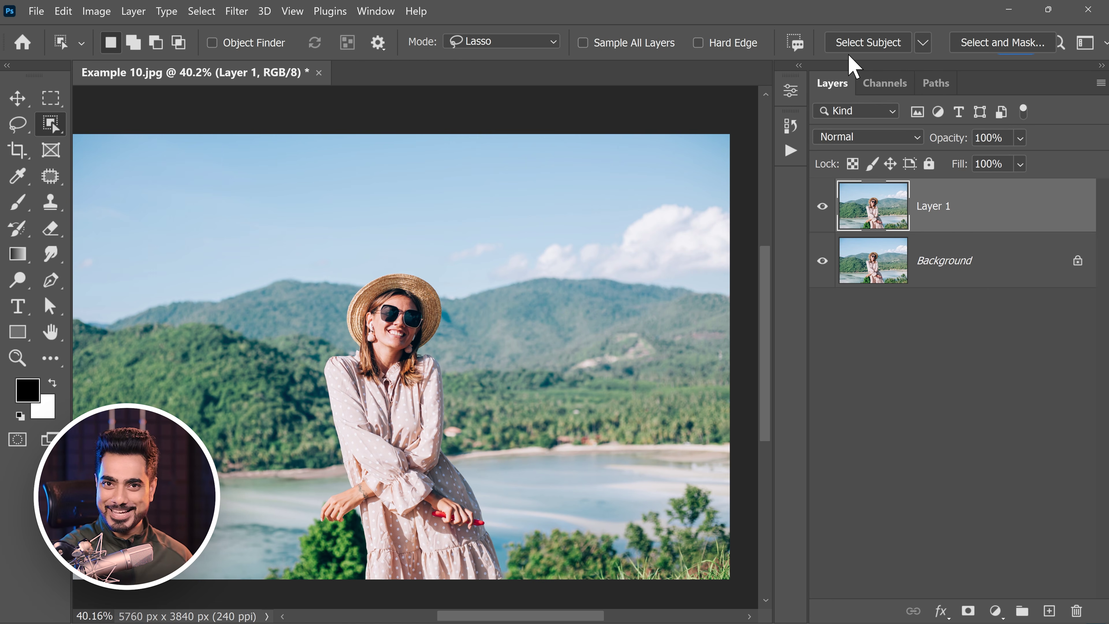
{"action": "left_click", "coordinate": [876, 46]}
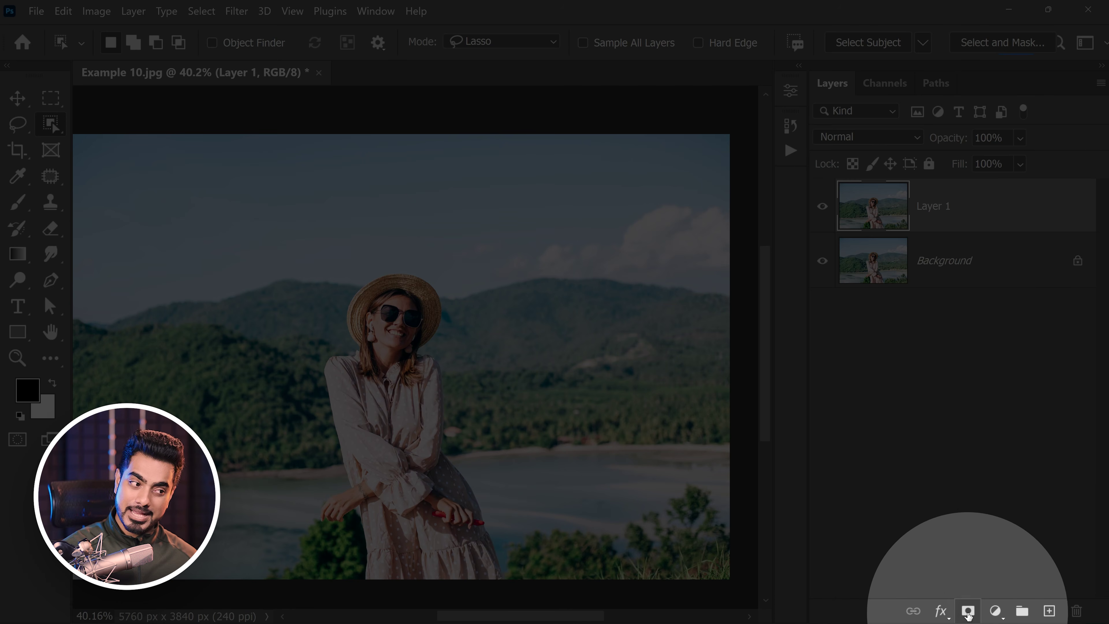
{"action": "left_click", "coordinate": [969, 611]}
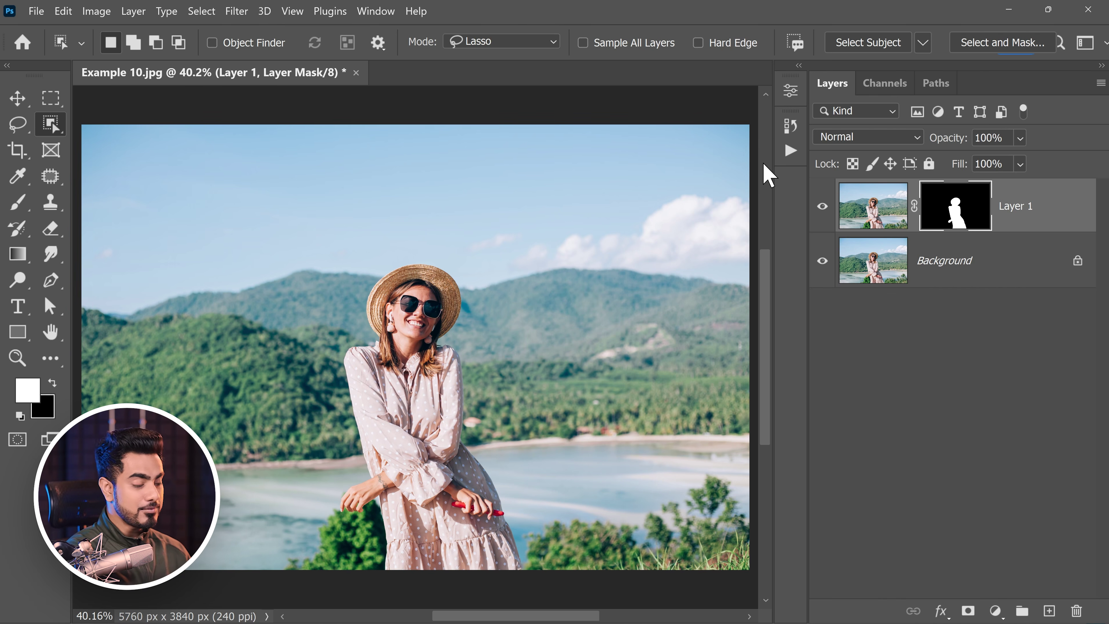
Check the masked copy on its own with the other layer hidden, and rename it Subject.
{"action": "left_click", "coordinate": [822, 261]}
{"action": "left_click", "coordinate": [823, 213], "text": "alt"}
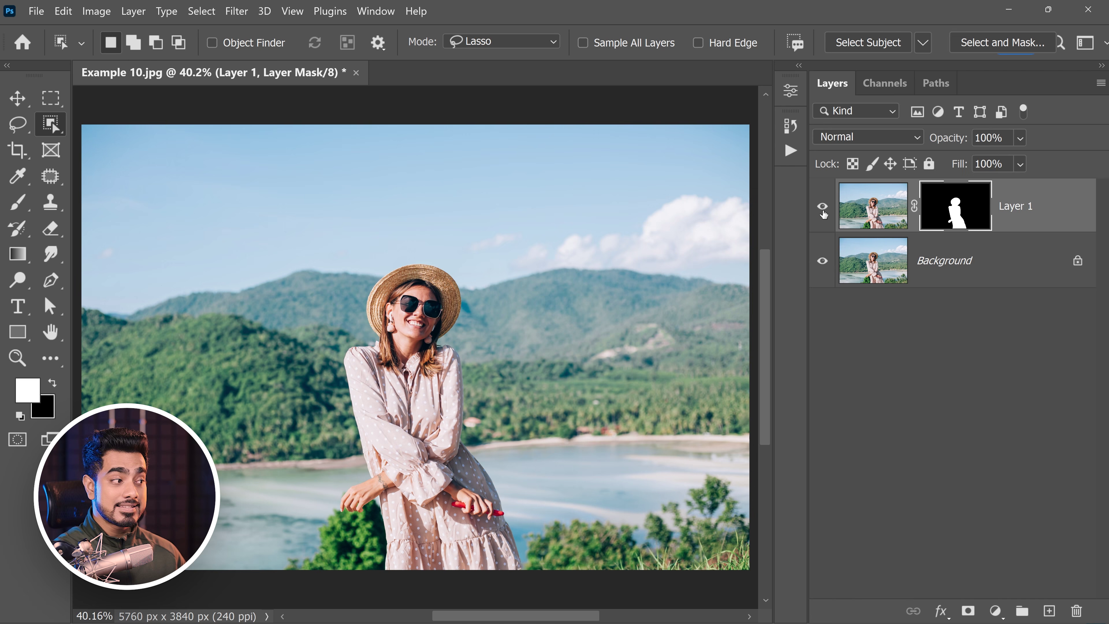
{"action": "double_click", "coordinate": [1033, 213]}
{"action": "type", "text": "Subje"}
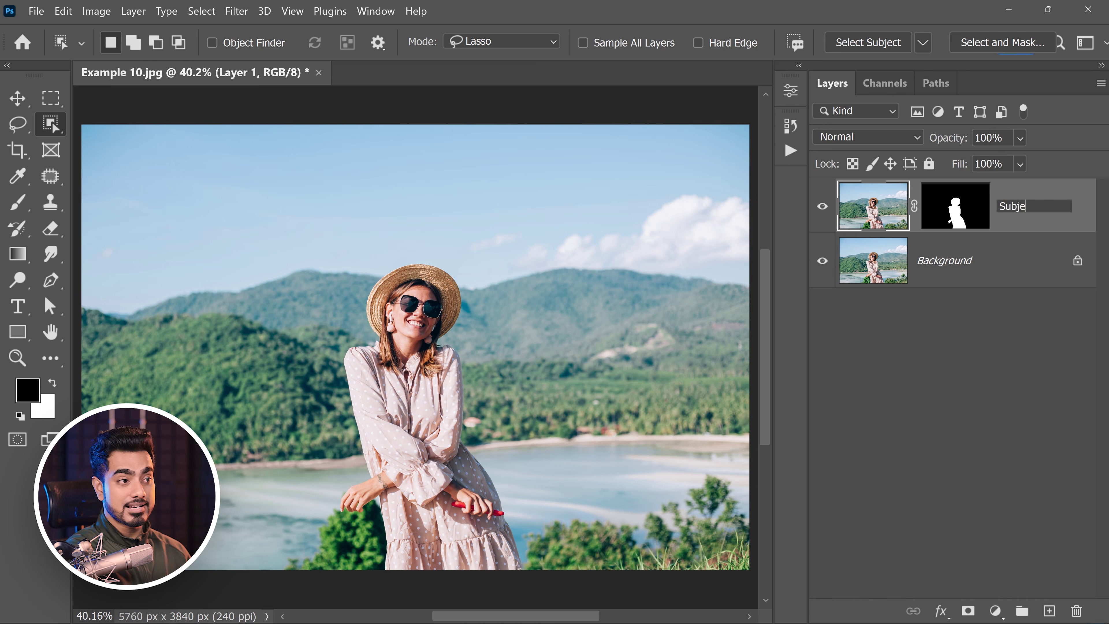
{"action": "type", "text": "ct"}
{"action": "key", "text": "Return"}
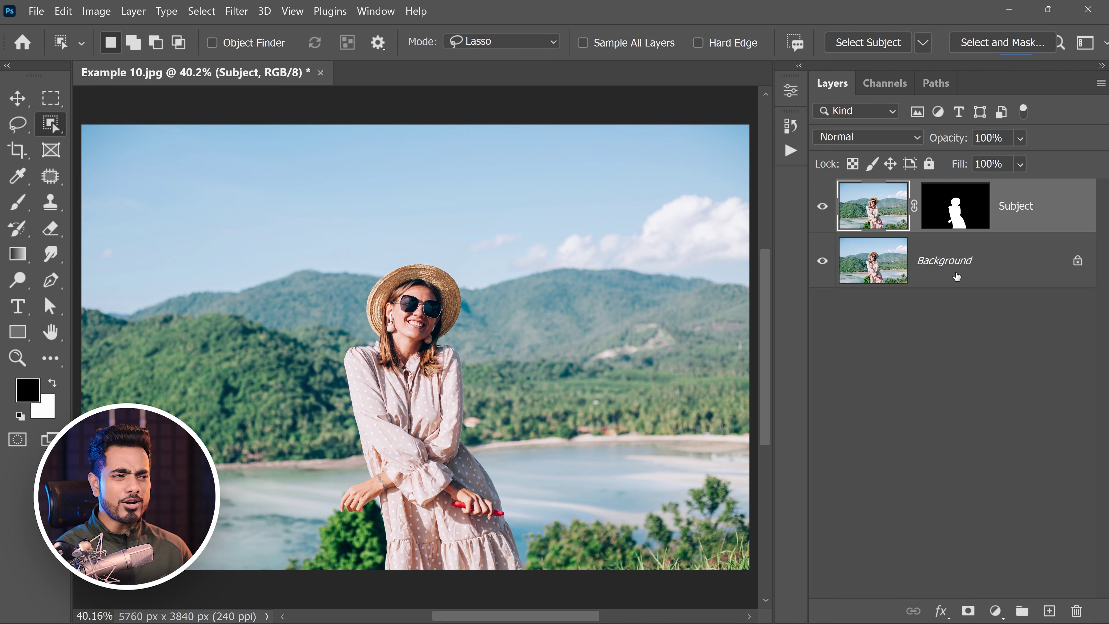
Apply a Gaussian Blur with a radius of 52.4 pixels to the Background layer.
{"action": "left_click", "coordinate": [967, 270]}
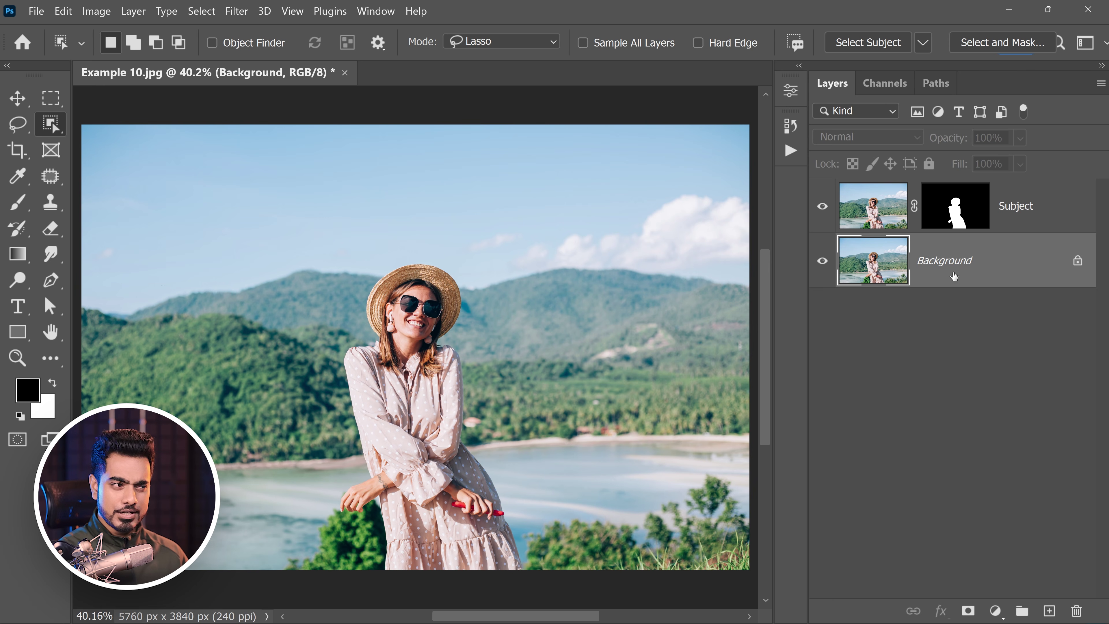
{"action": "left_click", "coordinate": [239, 12]}
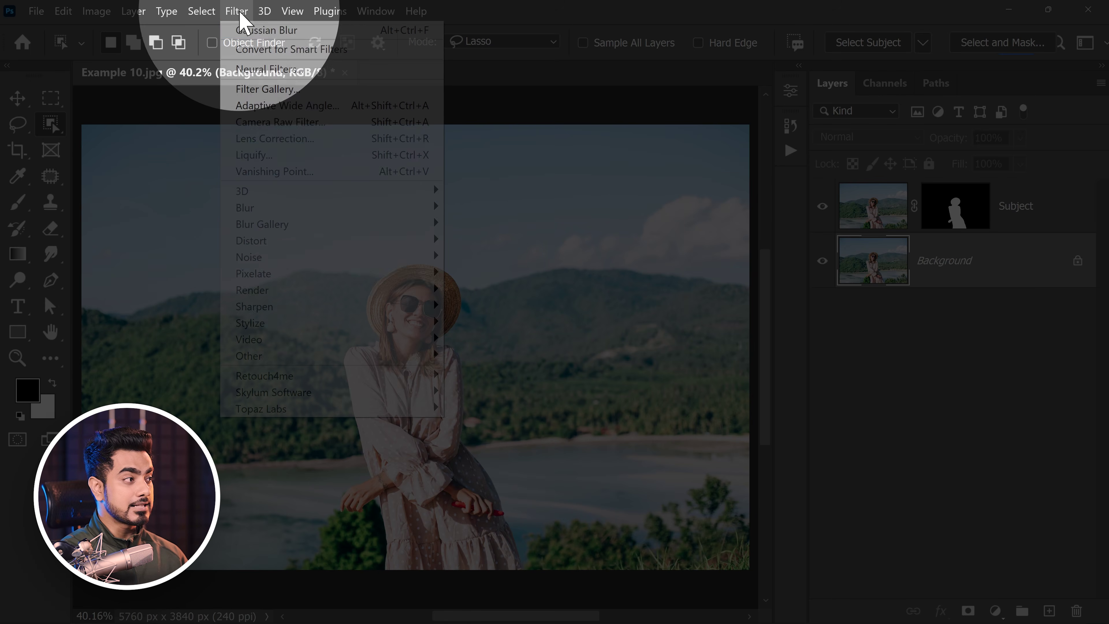
{"action": "mouse_move", "coordinate": [305, 210]}
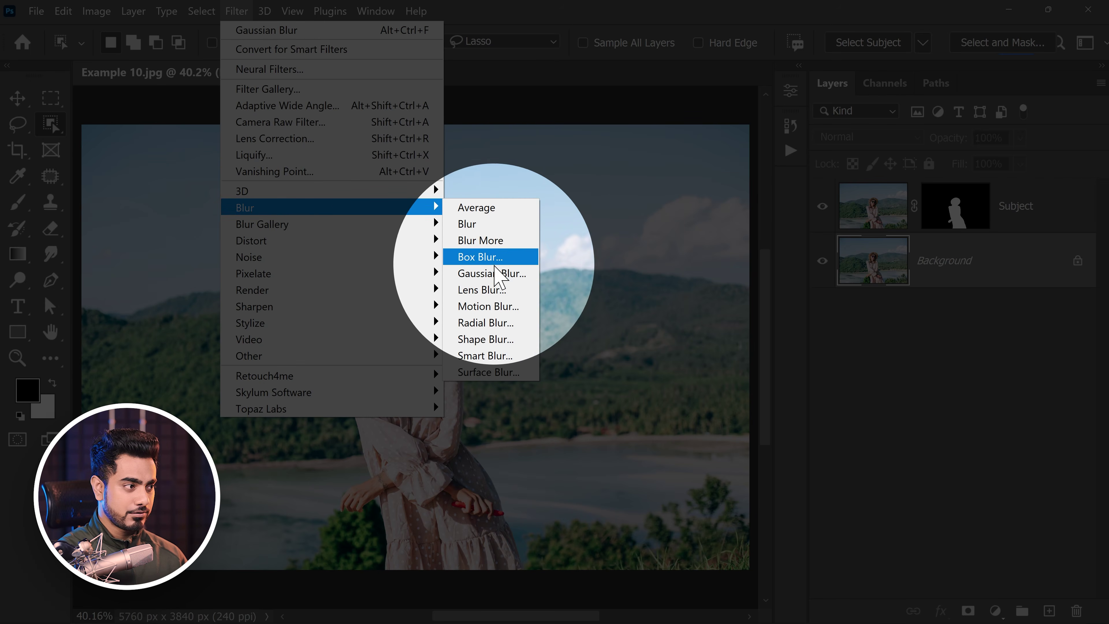
{"action": "left_click", "coordinate": [491, 273]}
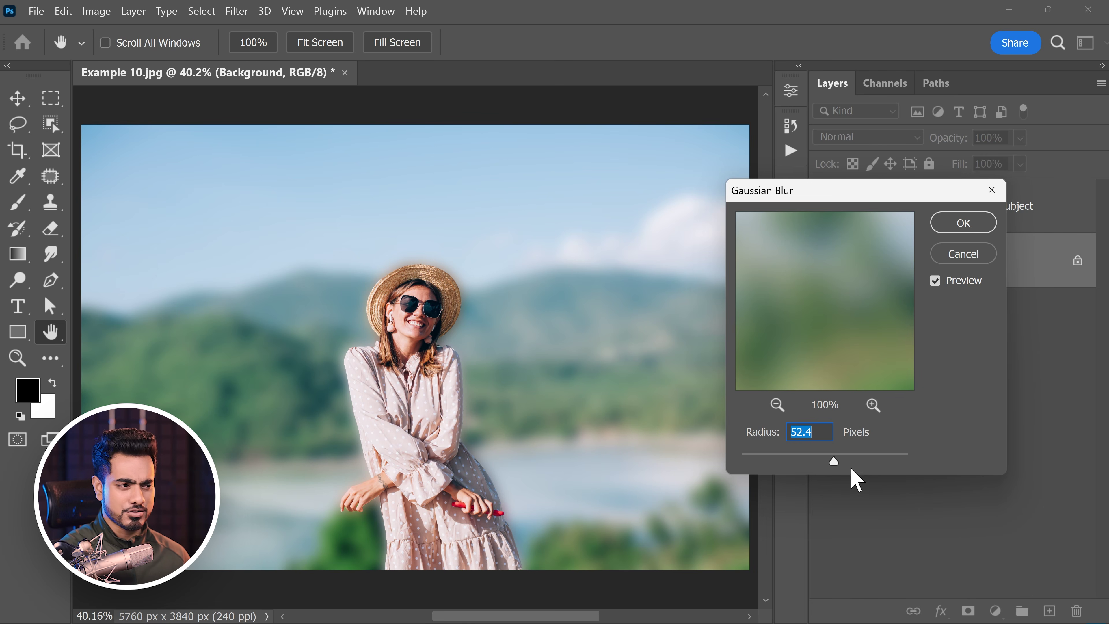
{"action": "left_click", "coordinate": [968, 228]}
{"action": "key", "text": "w"}
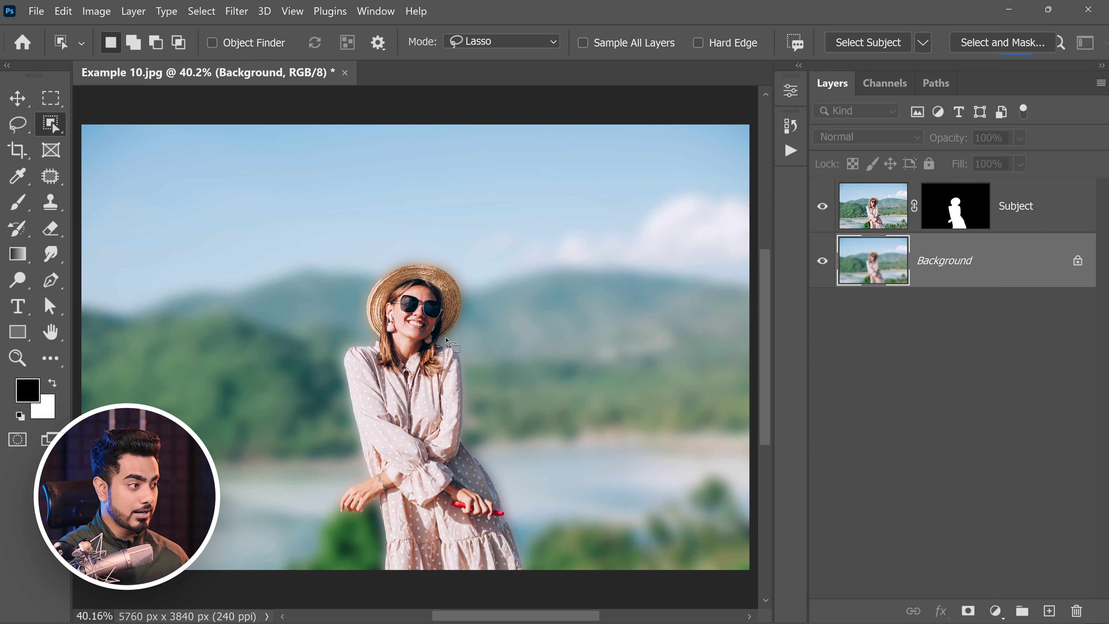
Examine the halo around the woman's hat and hide the Subject layer to inspect the blurred background.
{"action": "left_click", "coordinate": [486, 321], "text": "ctrl"}
{"action": "left_click_drag", "start_coordinate": [468, 395], "coordinate": [597, 328]}
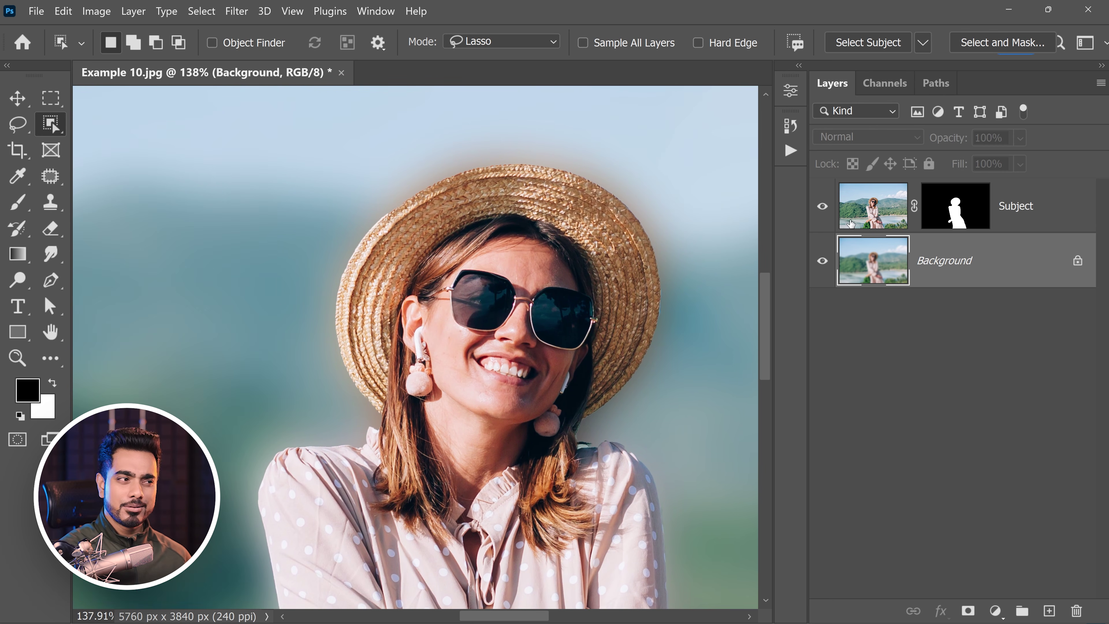
{"action": "left_click", "coordinate": [825, 211]}
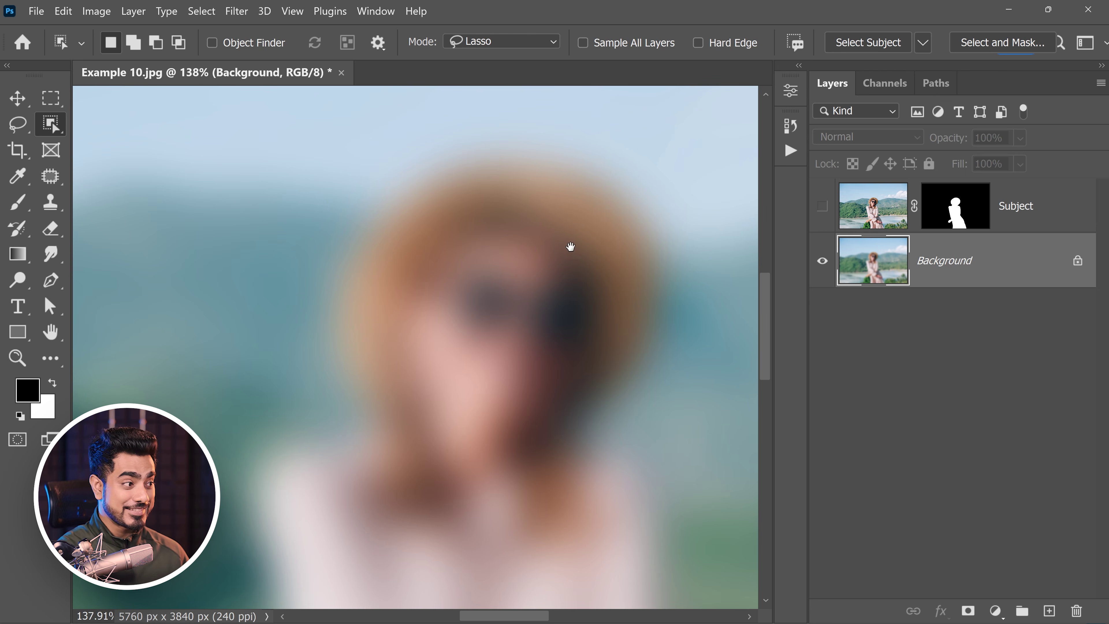
{"action": "left_click_drag", "start_coordinate": [570, 247], "coordinate": [520, 251]}
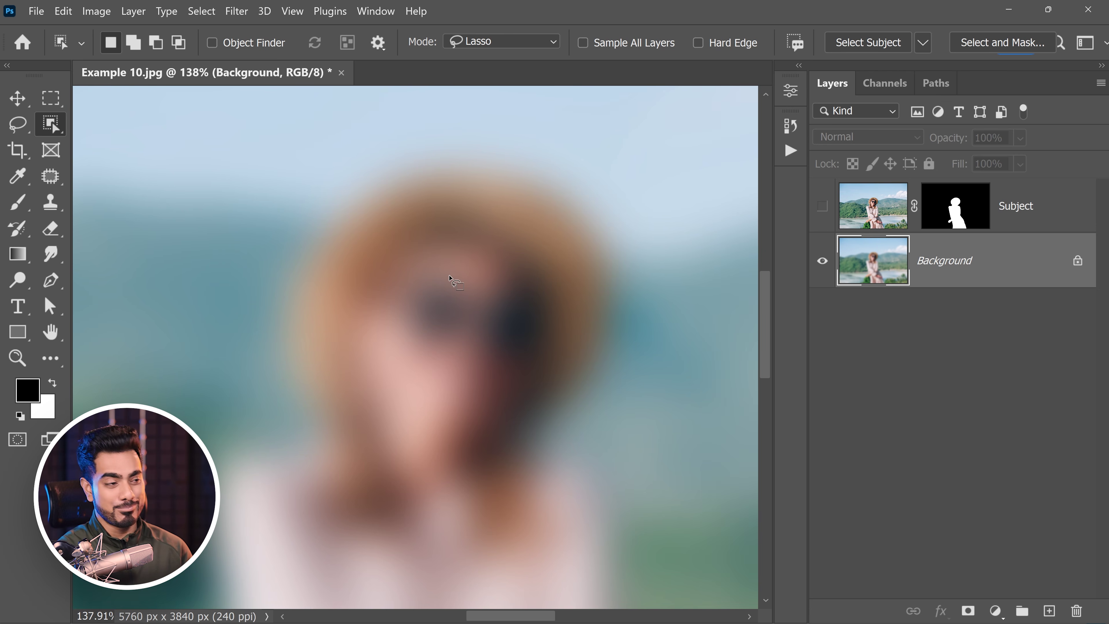
Show the Subject layer again and examine the halo around the woman's hat and clothing.
{"action": "left_click", "coordinate": [822, 206]}
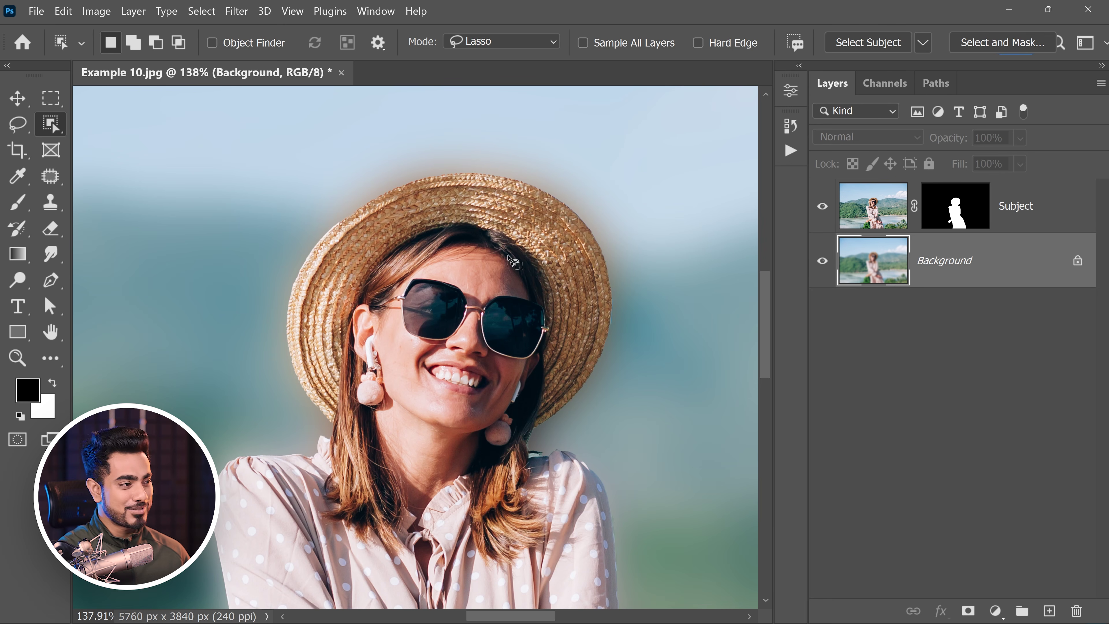
{"action": "left_click_drag", "start_coordinate": [294, 267], "coordinate": [342, 236]}
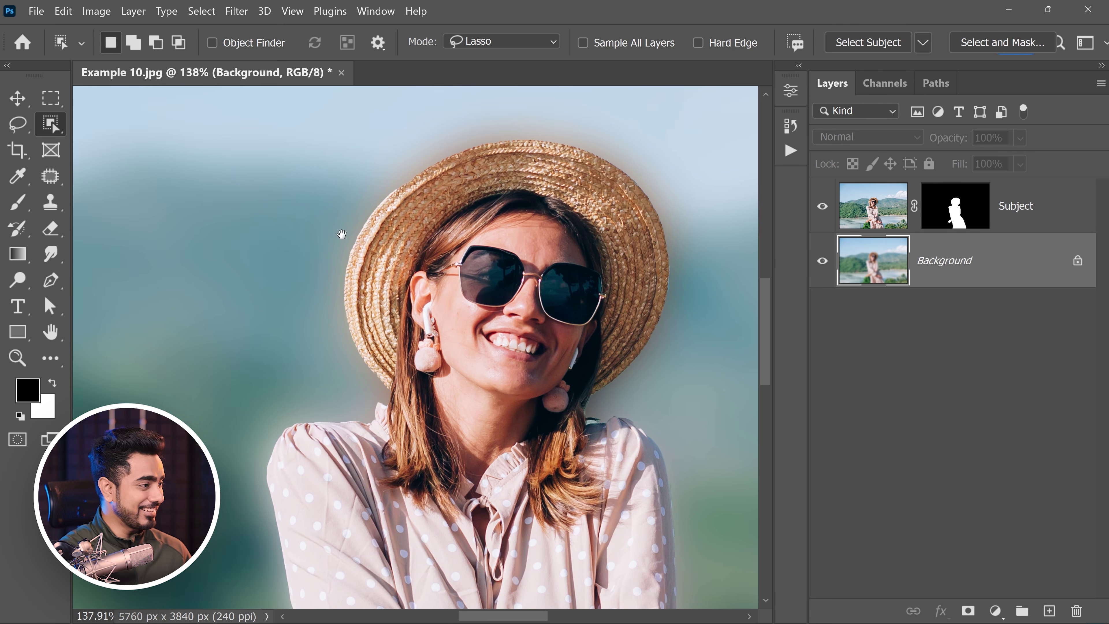
{"action": "left_click_drag", "start_coordinate": [289, 326], "coordinate": [308, 259]}
{"action": "left_click_drag", "start_coordinate": [268, 351], "coordinate": [272, 269]}
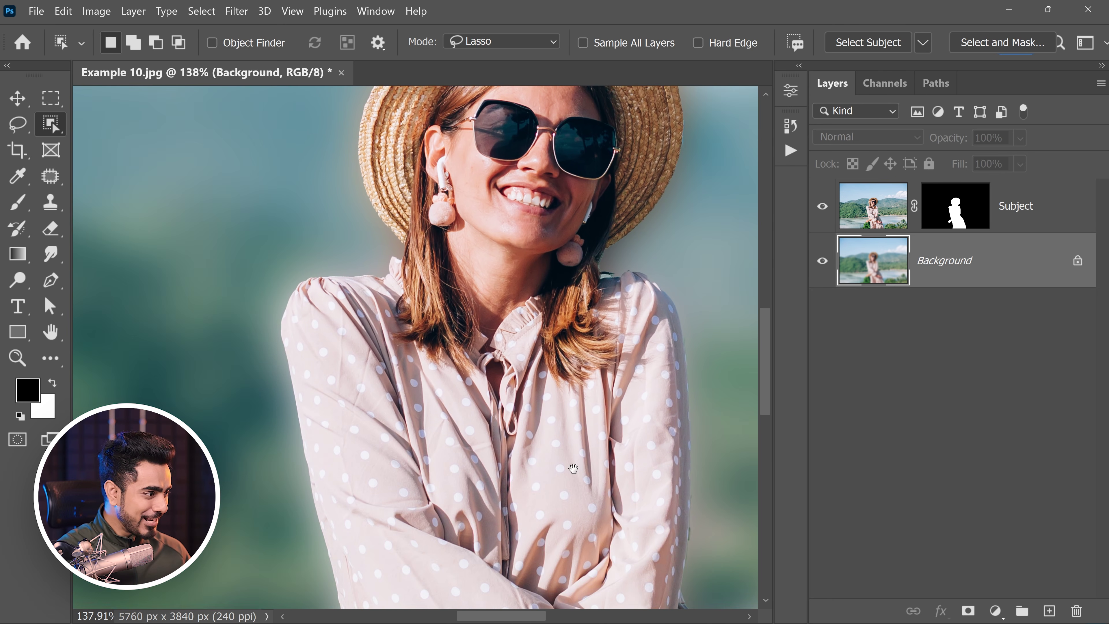
{"action": "left_click_drag", "start_coordinate": [574, 469], "coordinate": [394, 529]}
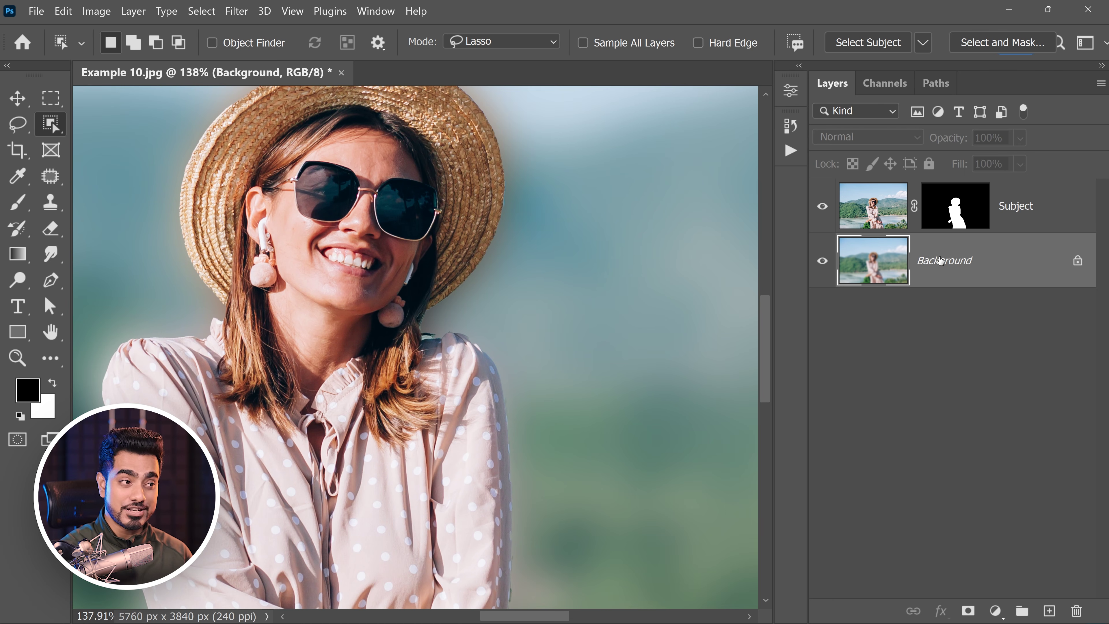
Hide the masked subject layer and duplicate the Background layer.
{"action": "left_click", "coordinate": [823, 206]}
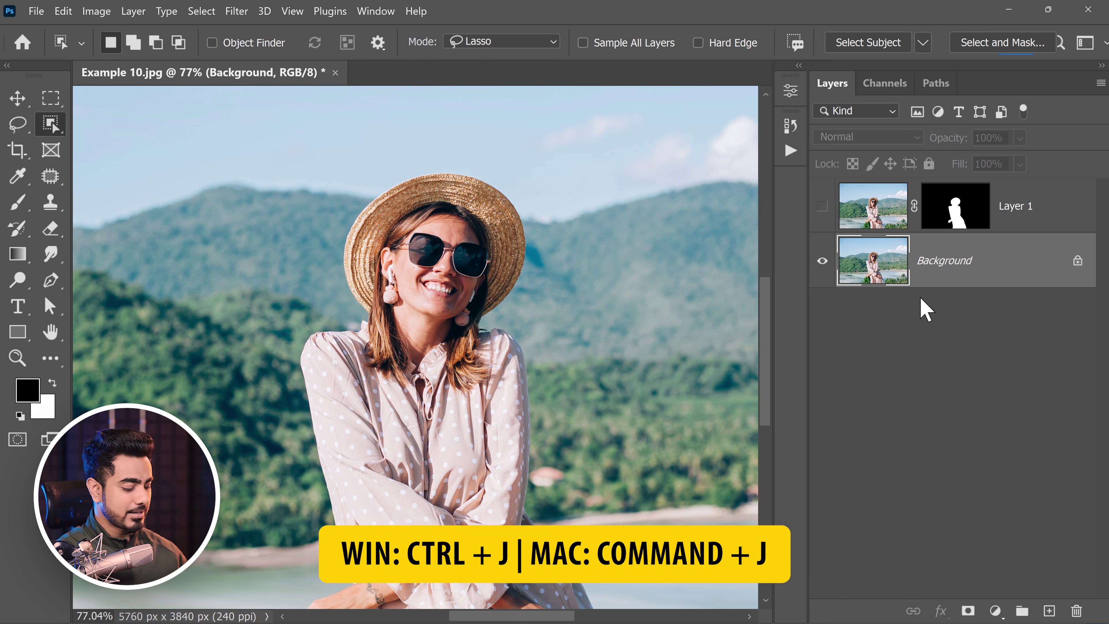
{"action": "key", "text": "ctrl+j"}
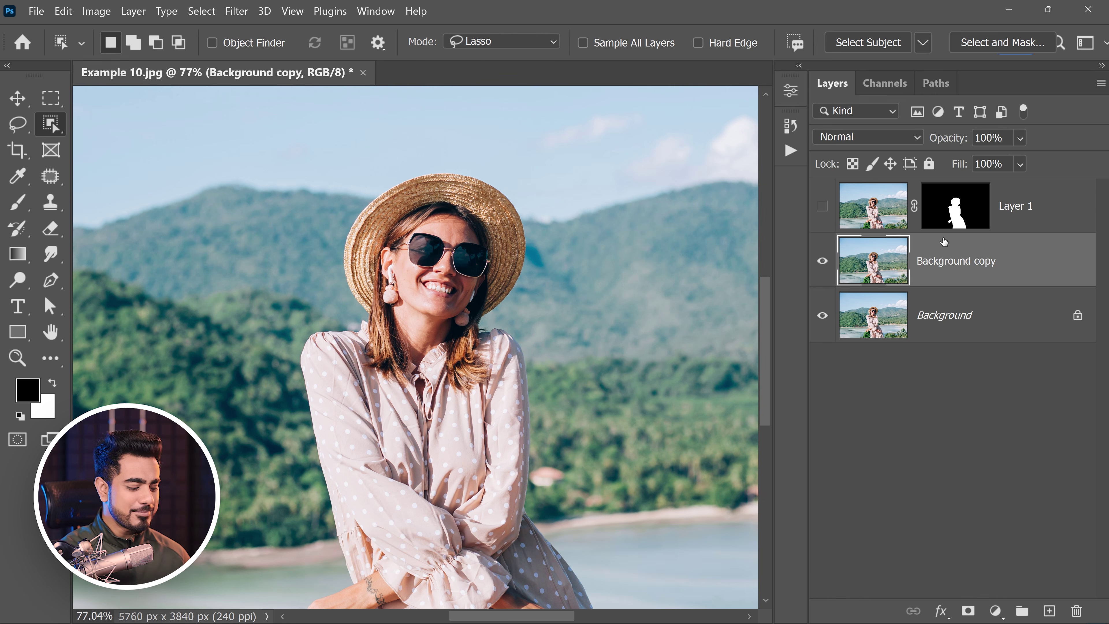
{"action": "key", "text": "ctrl+0"}
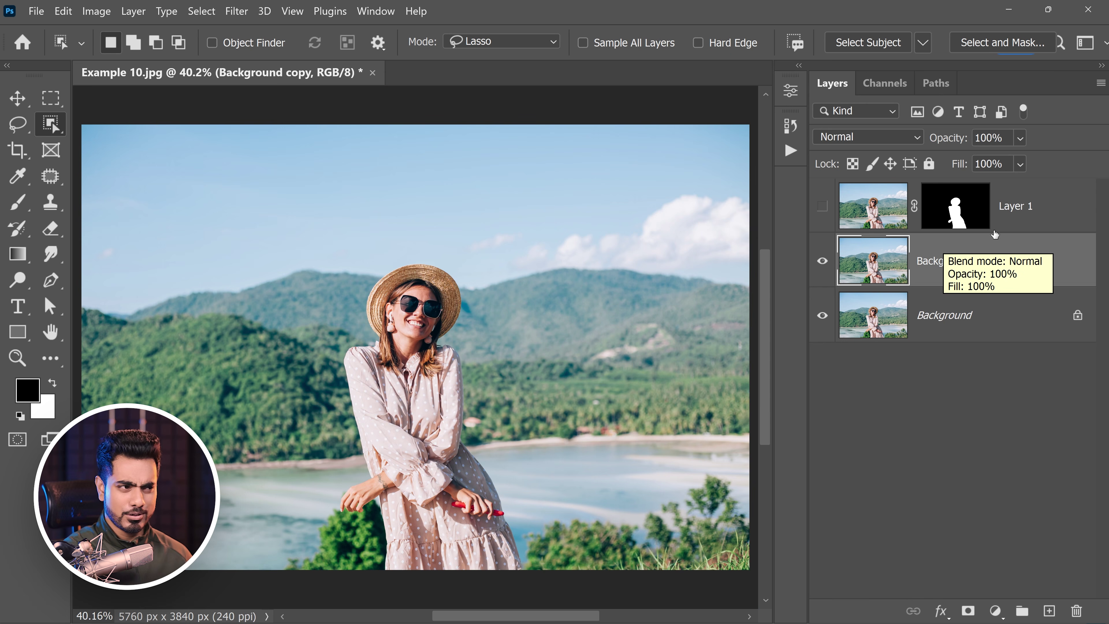
Try removing the woman from Background copy by loading the subject mask as a selection and applying Content-Aware Fill to the current layer.
{"action": "left_click", "coordinate": [956, 213], "text": "ctrl"}
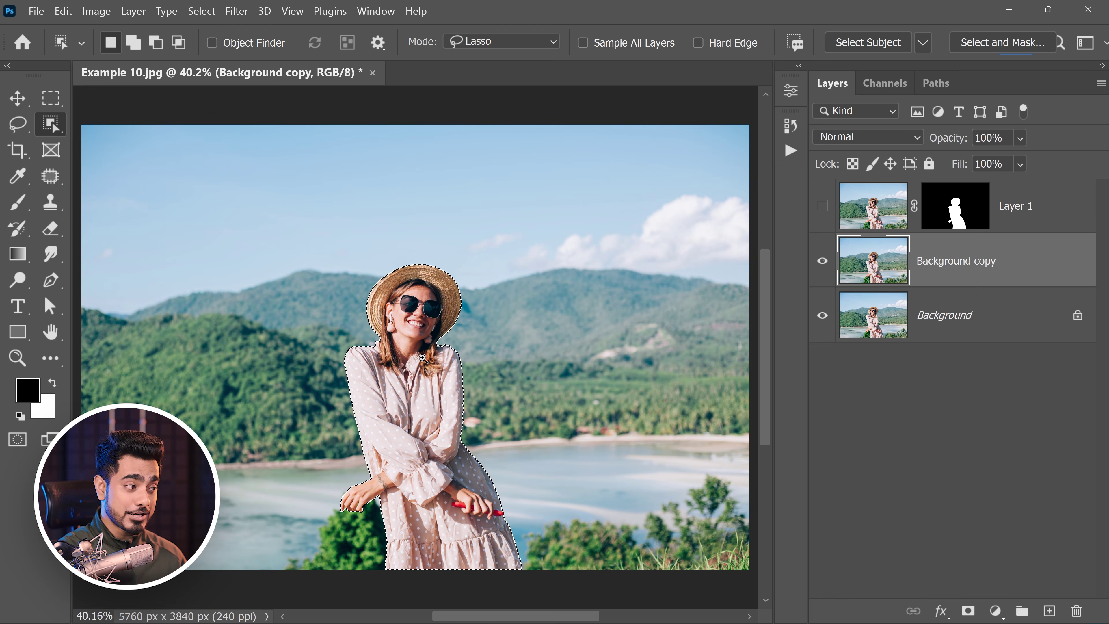
{"action": "left_click_drag", "start_coordinate": [421, 356], "coordinate": [471, 357]}
{"action": "left_click", "coordinate": [63, 11]}
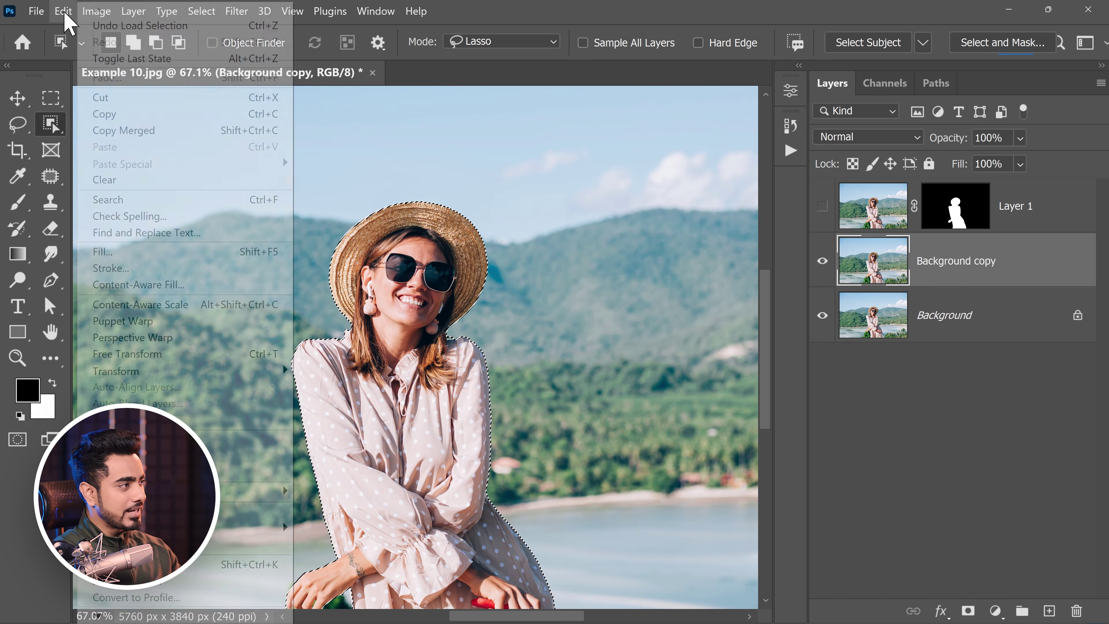
{"action": "left_click", "coordinate": [160, 285]}
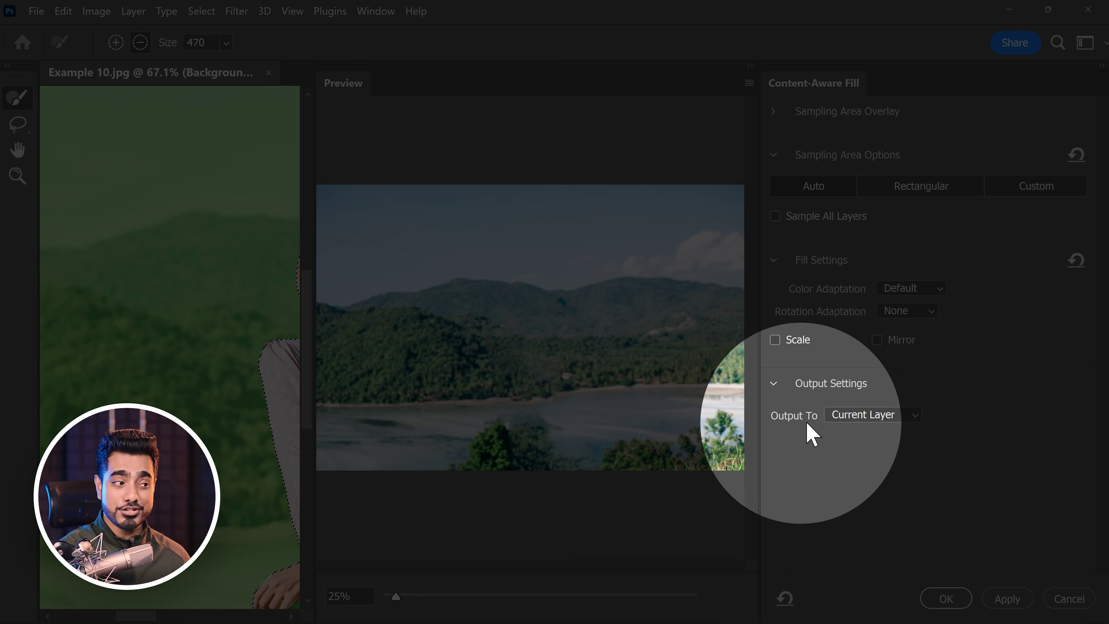
{"action": "left_click", "coordinate": [859, 417]}
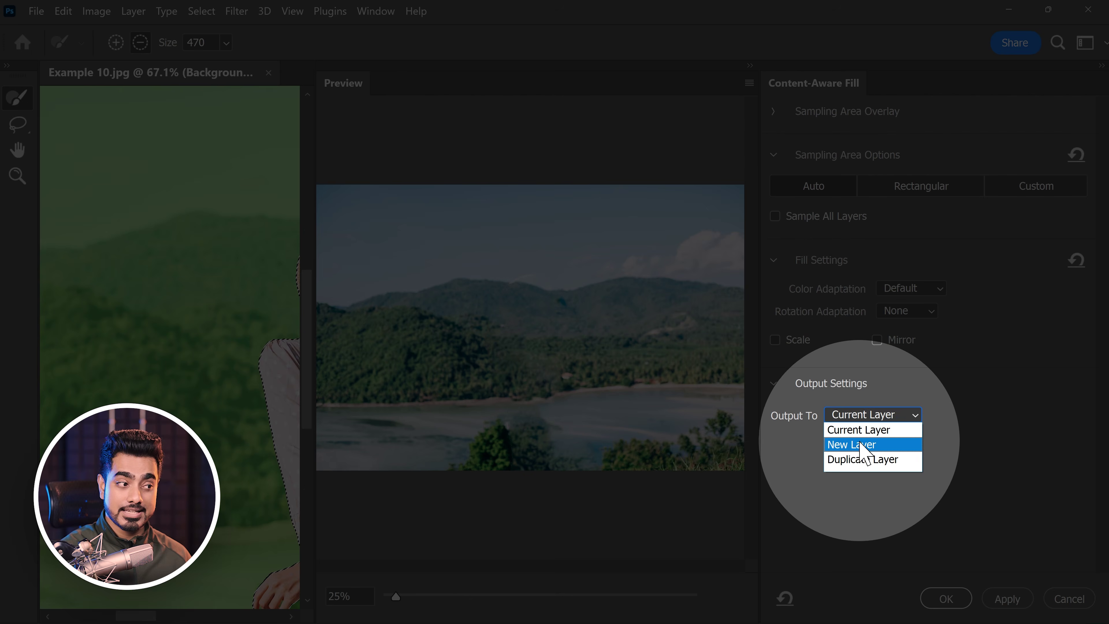
{"action": "left_click", "coordinate": [861, 430]}
{"action": "left_click", "coordinate": [945, 598]}
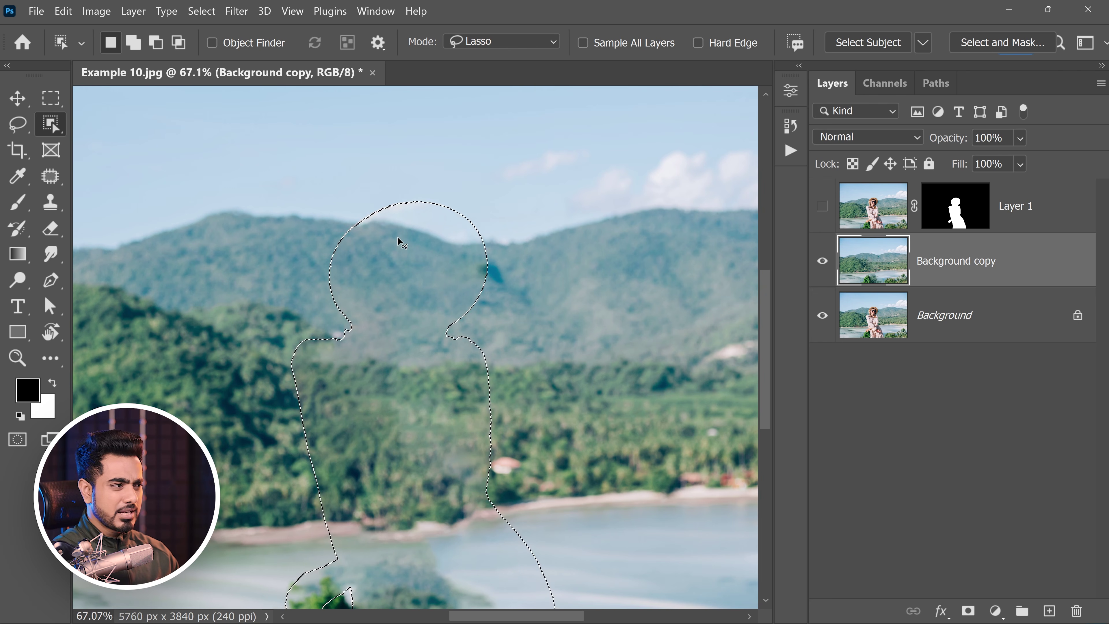
Clear the selection and inspect the edges of the filled area up close for remnants of the woman.
{"action": "key", "text": "ctrl+d"}
{"action": "scroll", "coordinate": [372, 210], "scroll_direction": "up", "scroll_amount": 8}
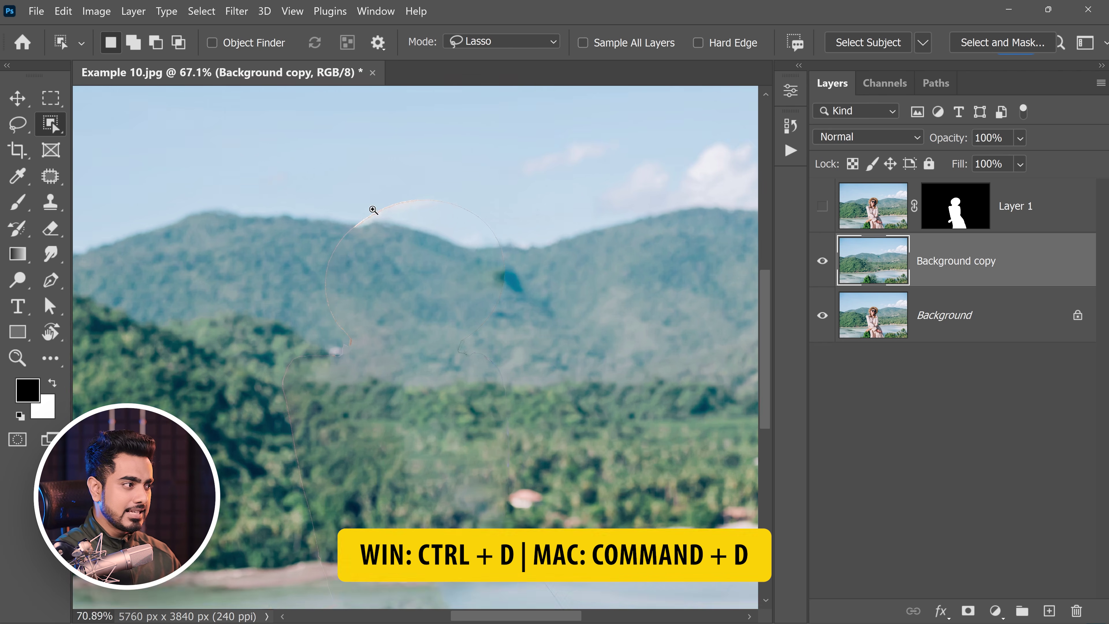
{"action": "left_click_drag", "start_coordinate": [466, 310], "coordinate": [465, 186]}
{"action": "left_click_drag", "start_coordinate": [427, 496], "coordinate": [520, 262]}
{"action": "left_click_drag", "start_coordinate": [301, 455], "coordinate": [413, 337]}
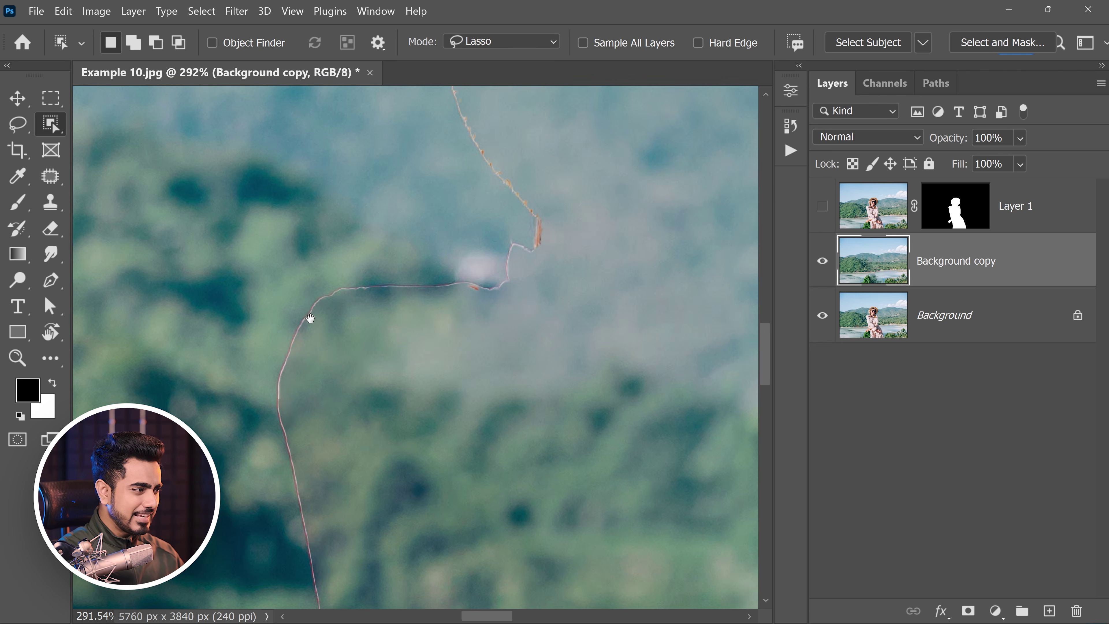
{"action": "scroll", "coordinate": [411, 338], "scroll_direction": "down", "scroll_amount": 5}
{"action": "left_click_drag", "start_coordinate": [519, 302], "coordinate": [376, 413]}
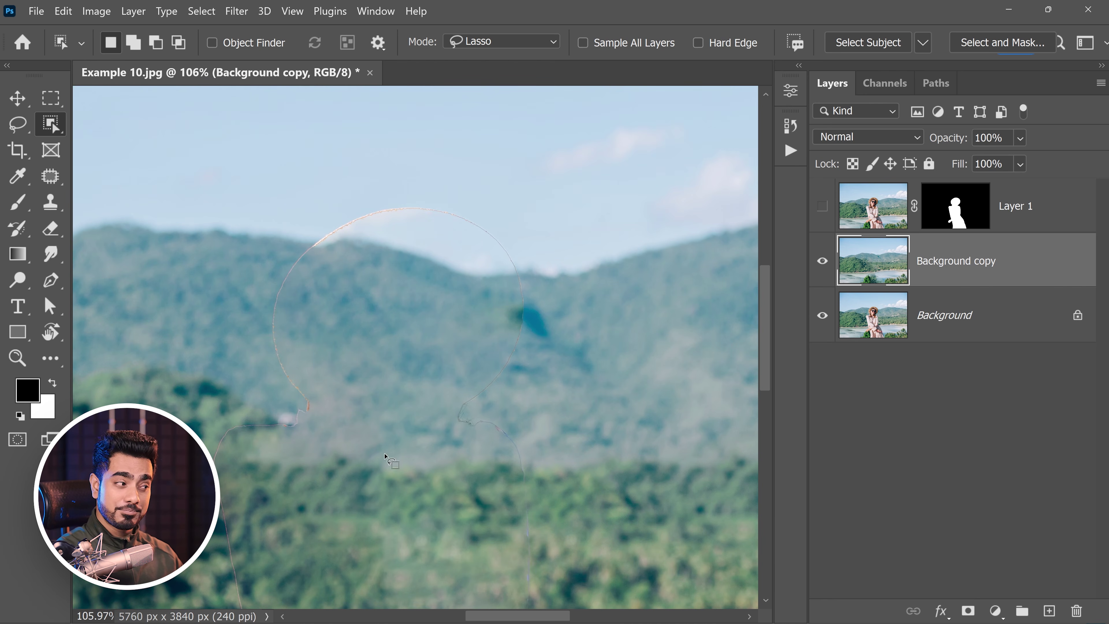
Undo the Content-Aware Fill on Background copy and clear the selection.
{"action": "key", "text": "ctrl+z"}
{"action": "key", "text": "ctrl+z"}
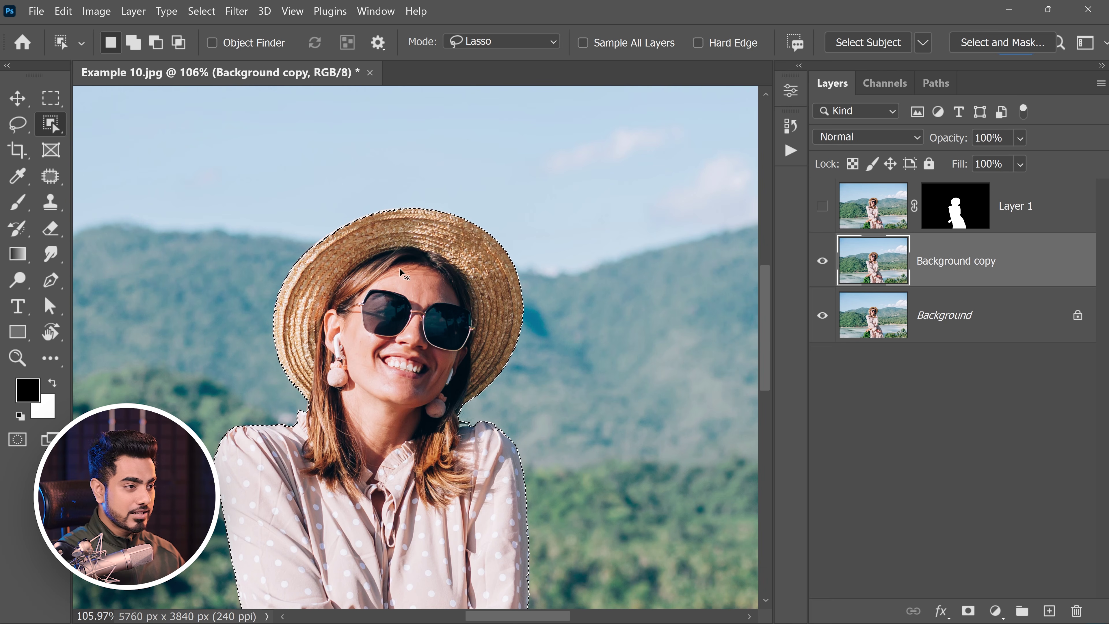
{"action": "key", "text": "ctrl+d"}
{"action": "left_click_drag", "start_coordinate": [488, 242], "coordinate": [436, 226]}
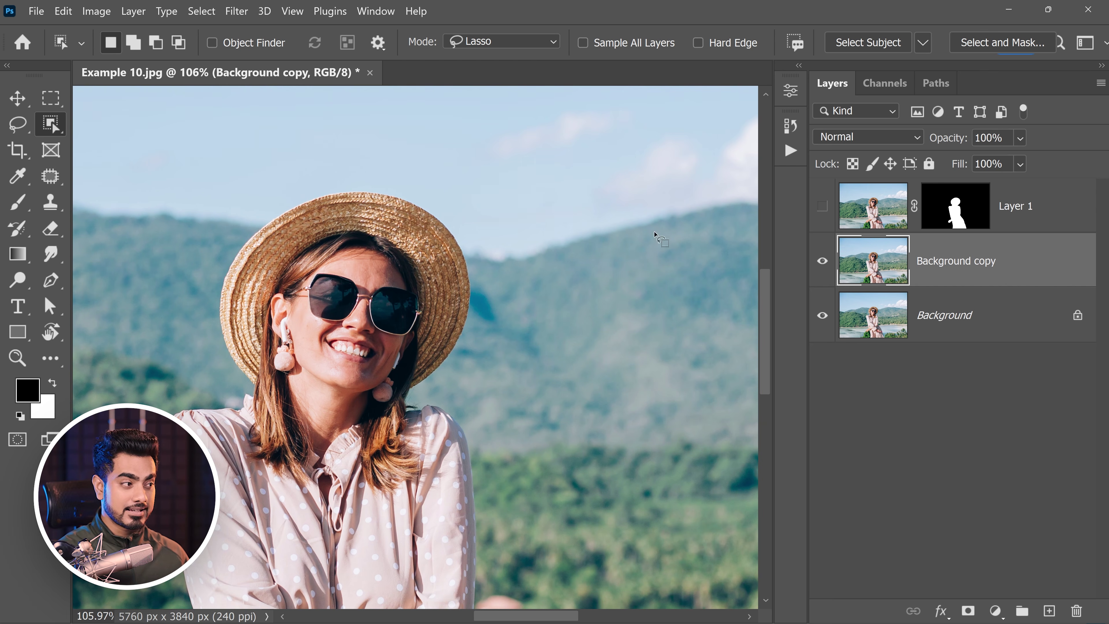
Load the subject mask as a selection and expand it by 50 pixels.
{"action": "left_click", "coordinate": [973, 203], "text": "ctrl"}
{"action": "scroll", "coordinate": [478, 265], "scroll_direction": "up", "scroll_amount": 4}
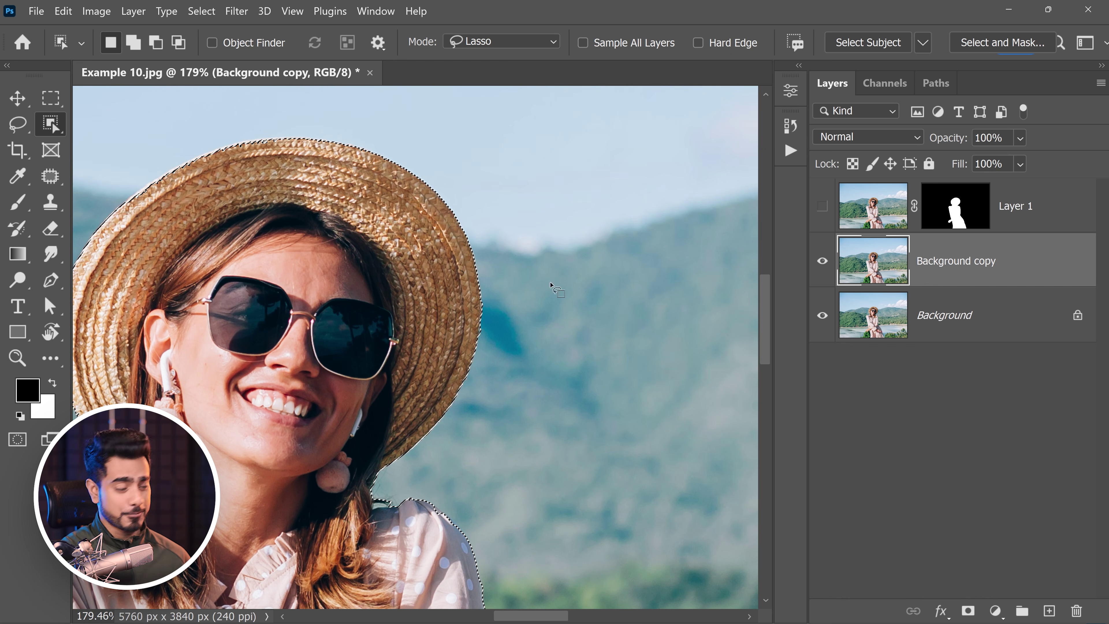
{"action": "left_click", "coordinate": [201, 11]}
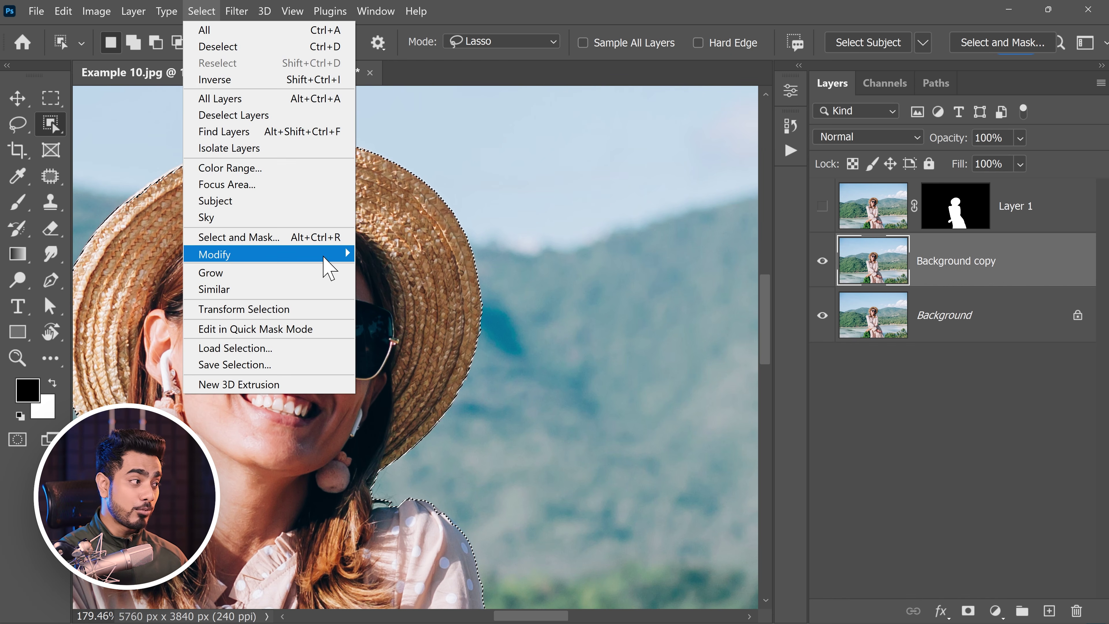
{"action": "mouse_move", "coordinate": [328, 269]}
{"action": "left_click", "coordinate": [371, 291]}
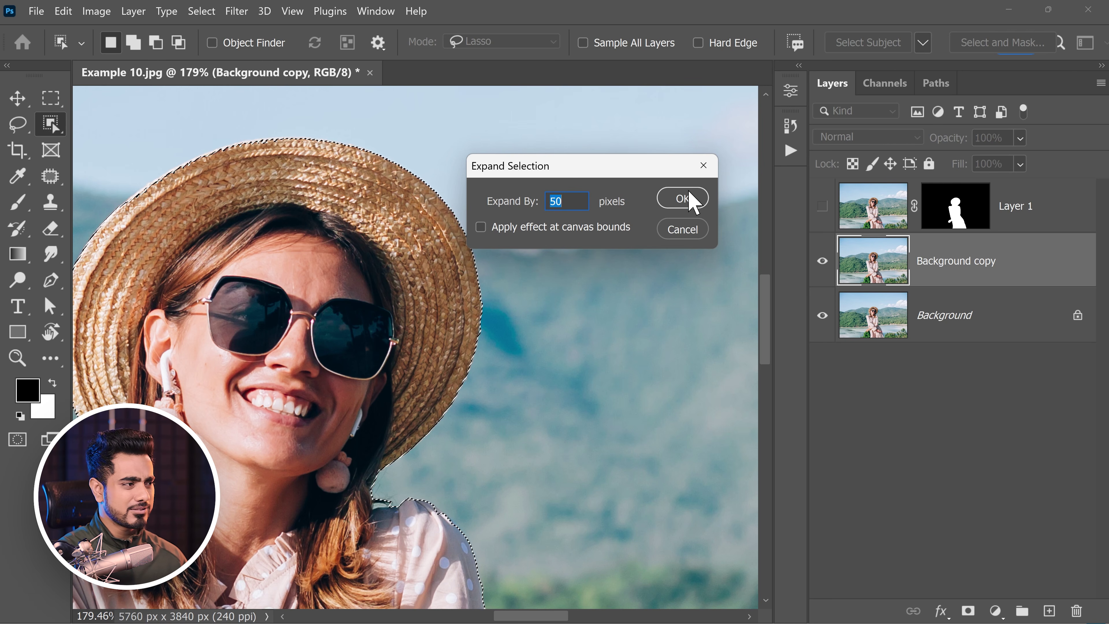
{"action": "left_click", "coordinate": [691, 200]}
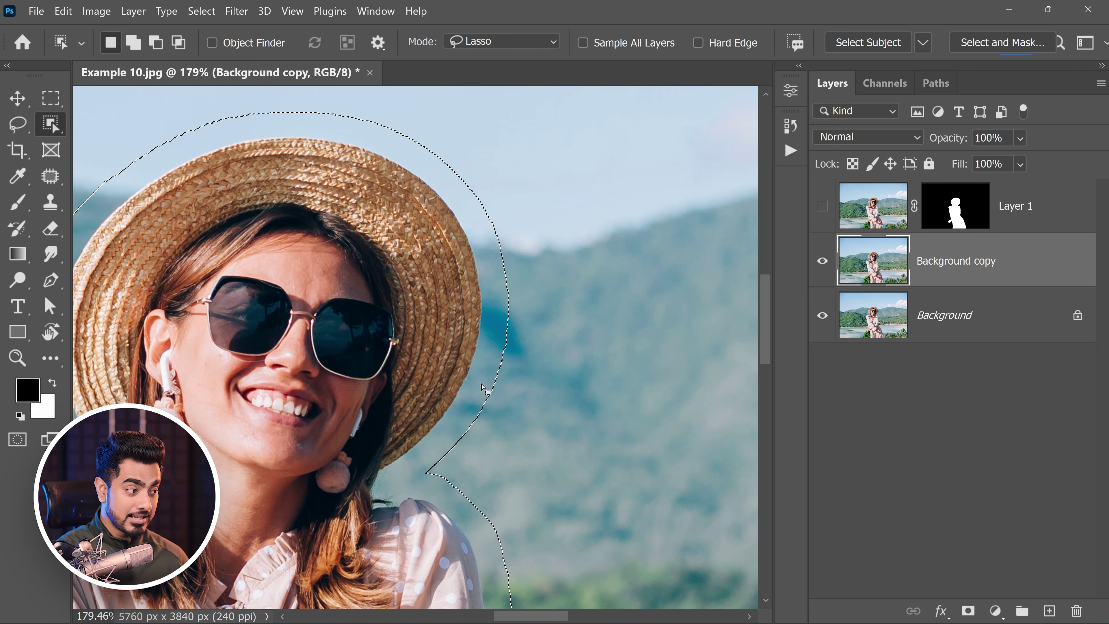
Remove the woman from Background copy with Content-Aware Fill output to the current layer, and clear the selection.
{"action": "scroll", "coordinate": [482, 388], "scroll_direction": "down", "scroll_amount": 5}
{"action": "left_click_drag", "start_coordinate": [460, 423], "coordinate": [493, 290]}
{"action": "scroll", "coordinate": [517, 312], "scroll_direction": "down", "scroll_amount": 4}
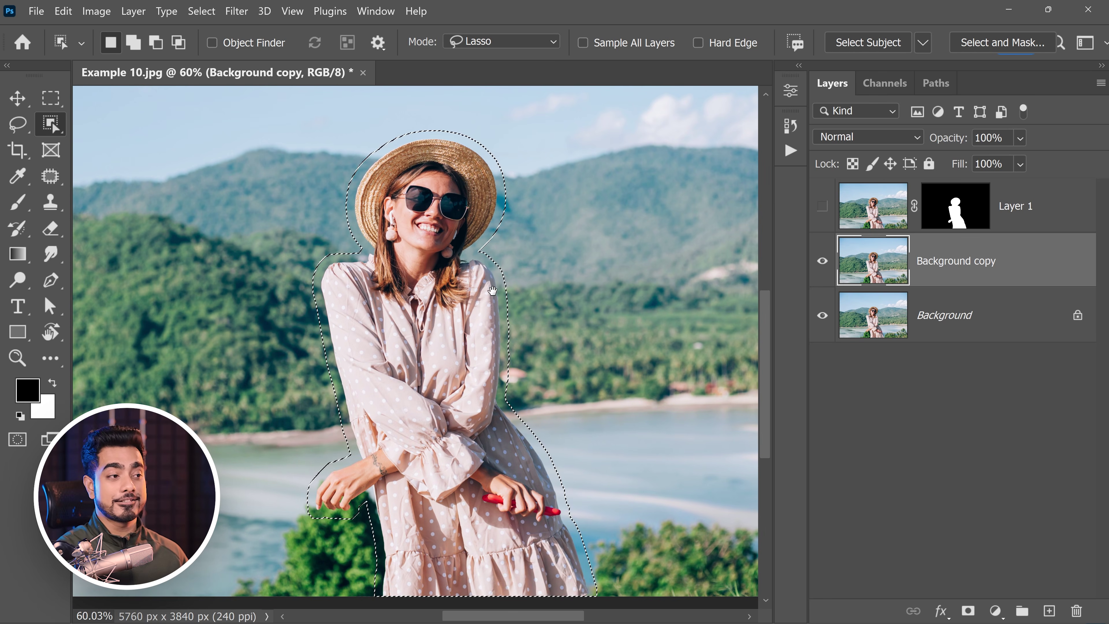
{"action": "left_click", "coordinate": [64, 11]}
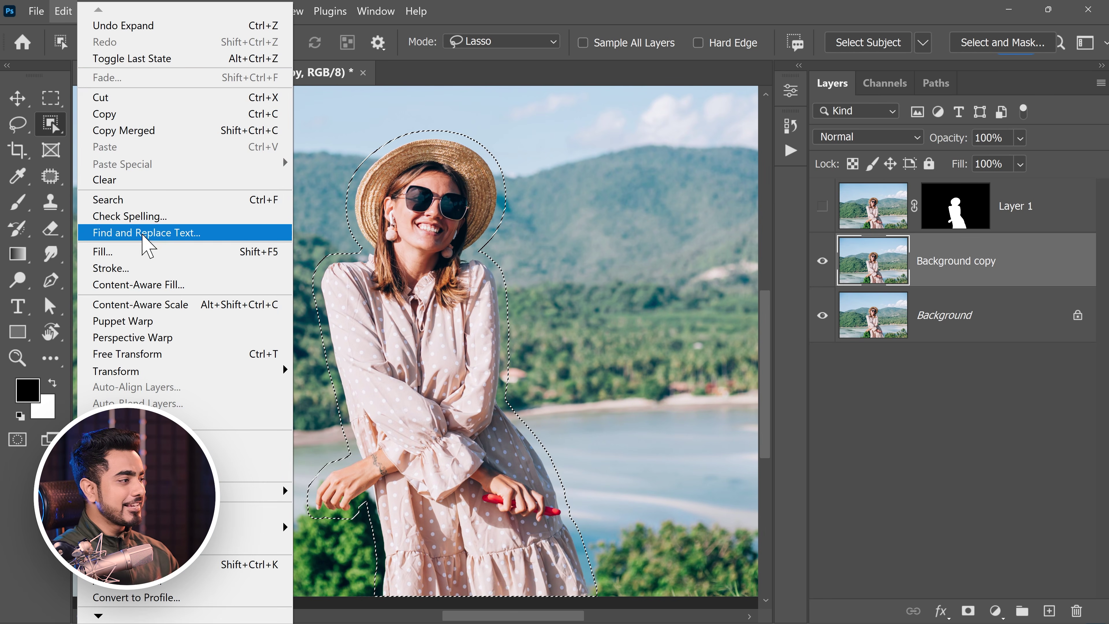
{"action": "left_click", "coordinate": [158, 285]}
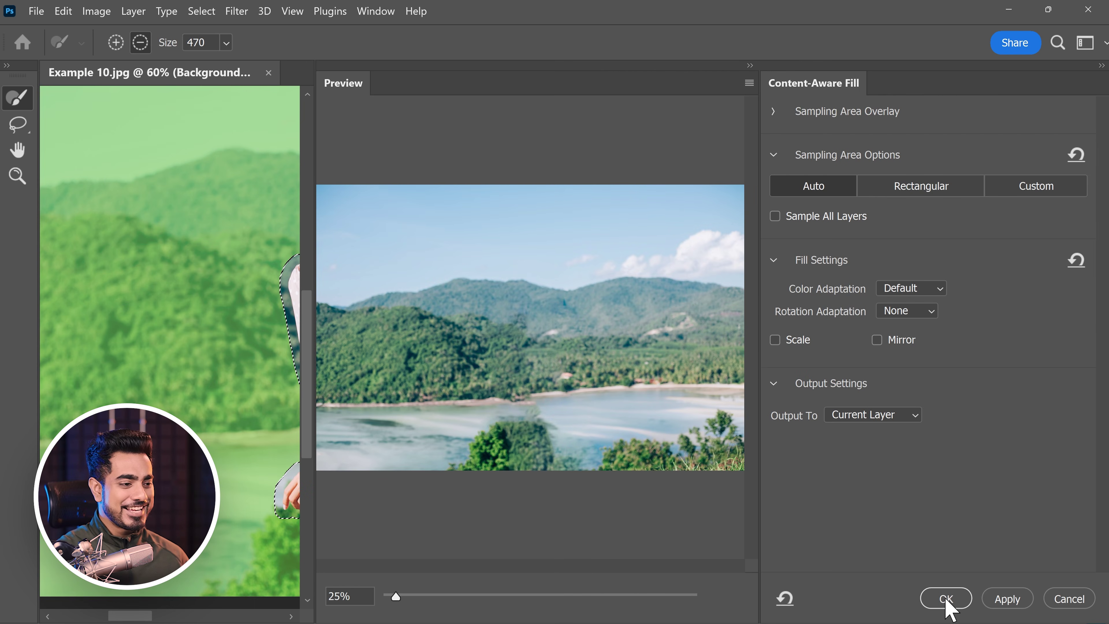
{"action": "left_click", "coordinate": [946, 600]}
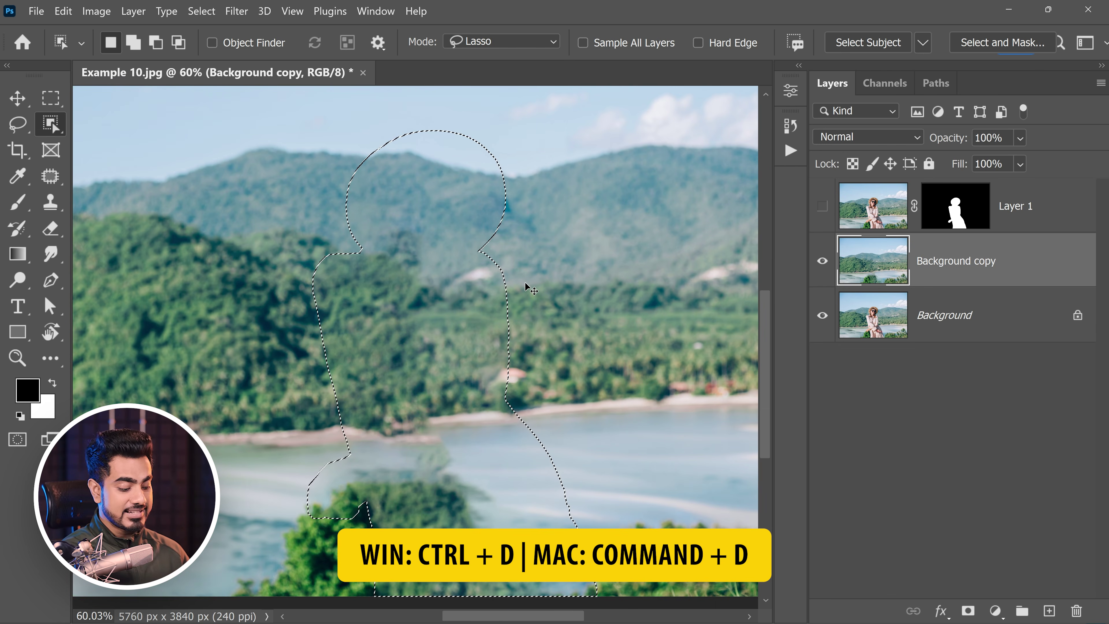
{"action": "key", "text": "ctrl+d"}
Show the masked subject layer and convert Background copy into a smart object for smart filters.
{"action": "key", "text": "ctrl+0"}
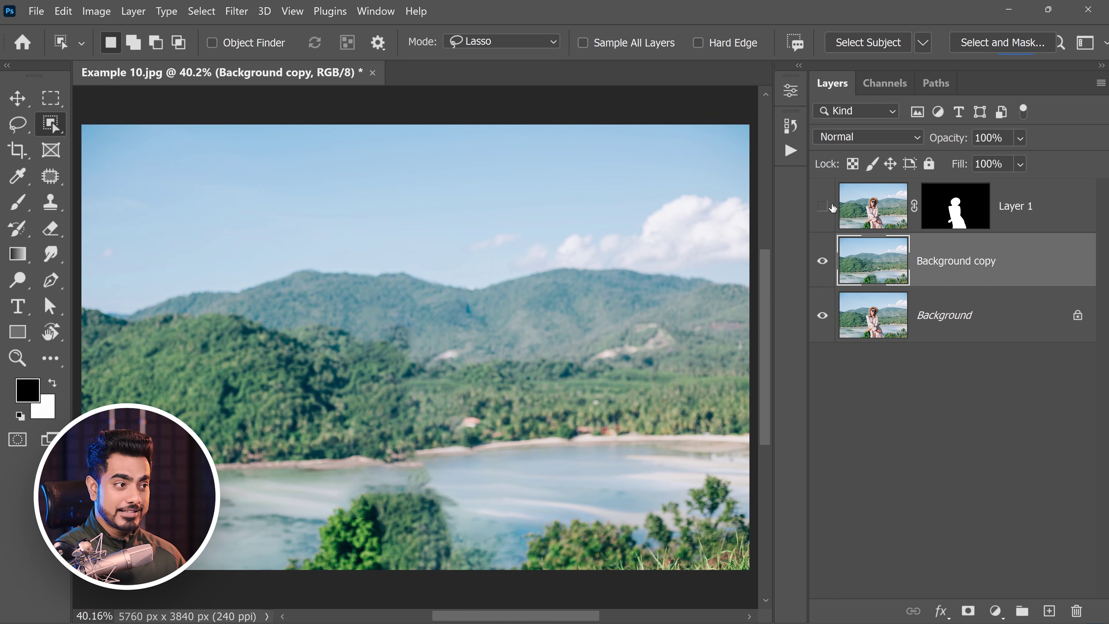
{"action": "left_click", "coordinate": [823, 212]}
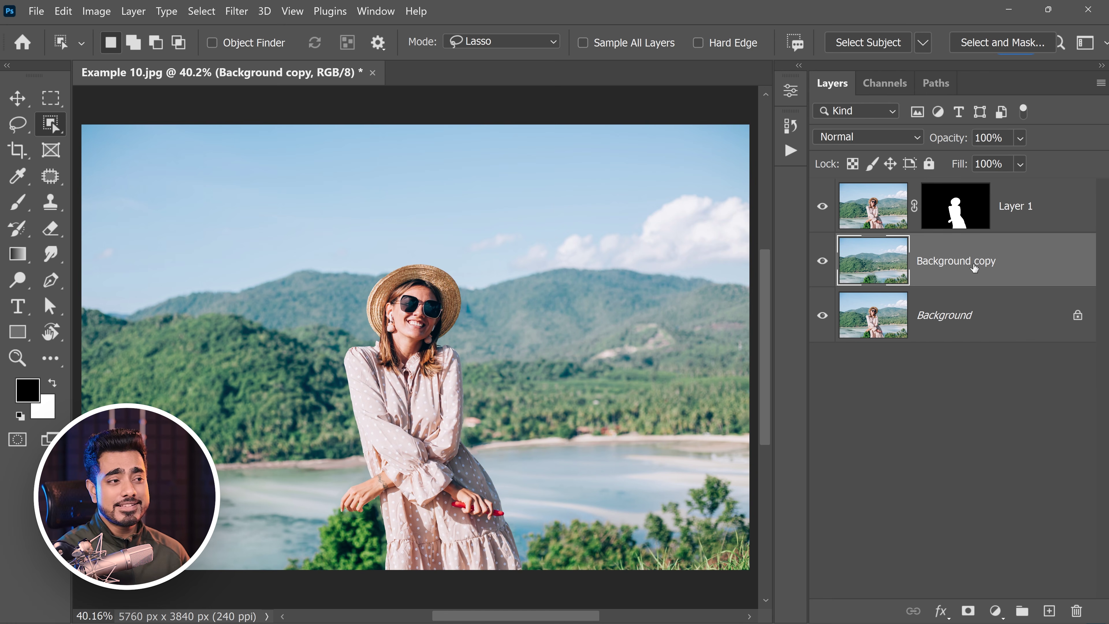
{"action": "left_click", "coordinate": [238, 12]}
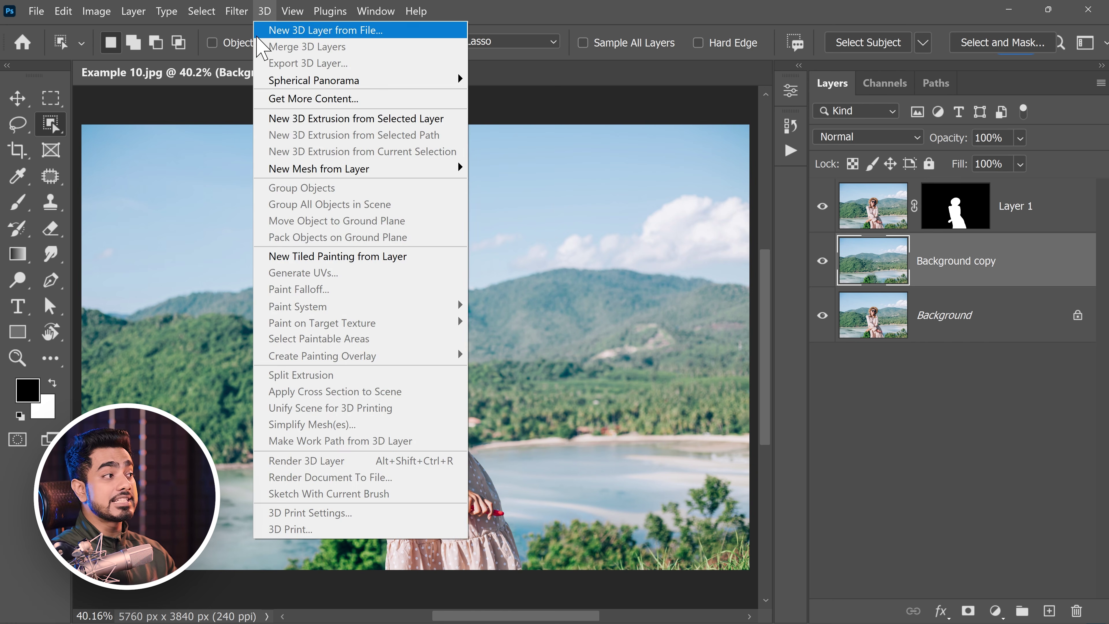
{"action": "left_click", "coordinate": [252, 51]}
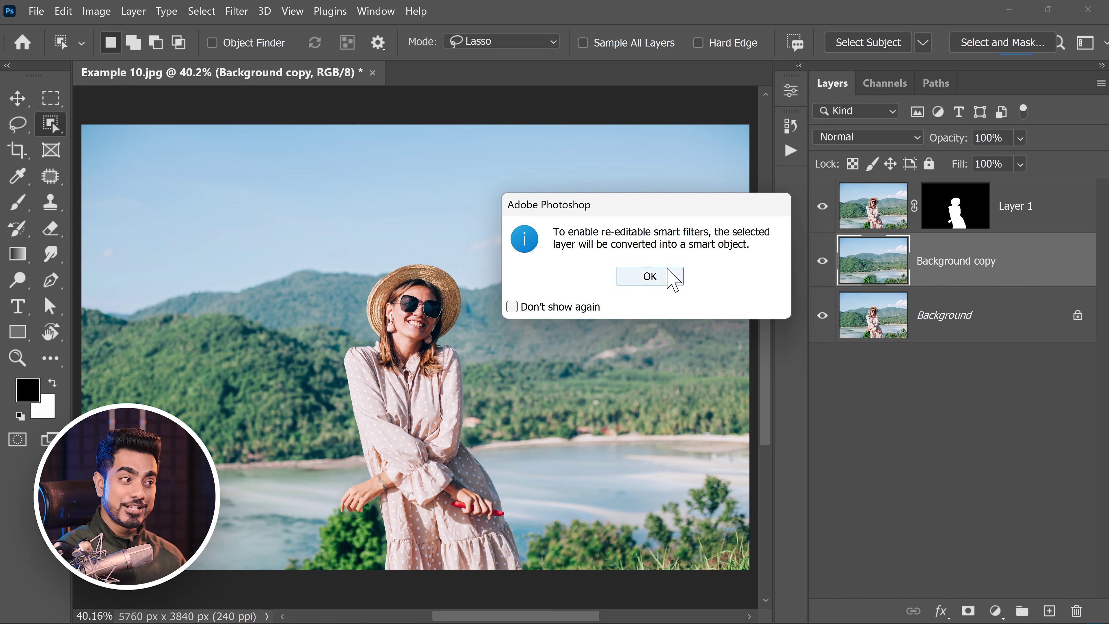
{"action": "left_click", "coordinate": [671, 277]}
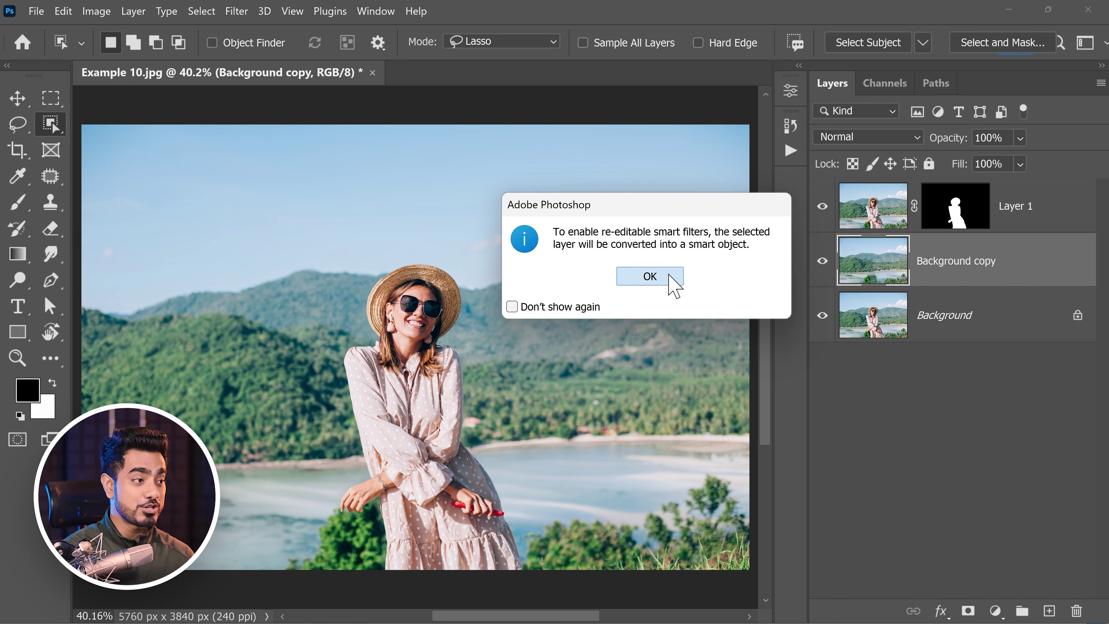
Start a Tilt-Shift blur on Background copy and move its focus pin below the bottom edge of the photo.
{"action": "left_click", "coordinate": [237, 12]}
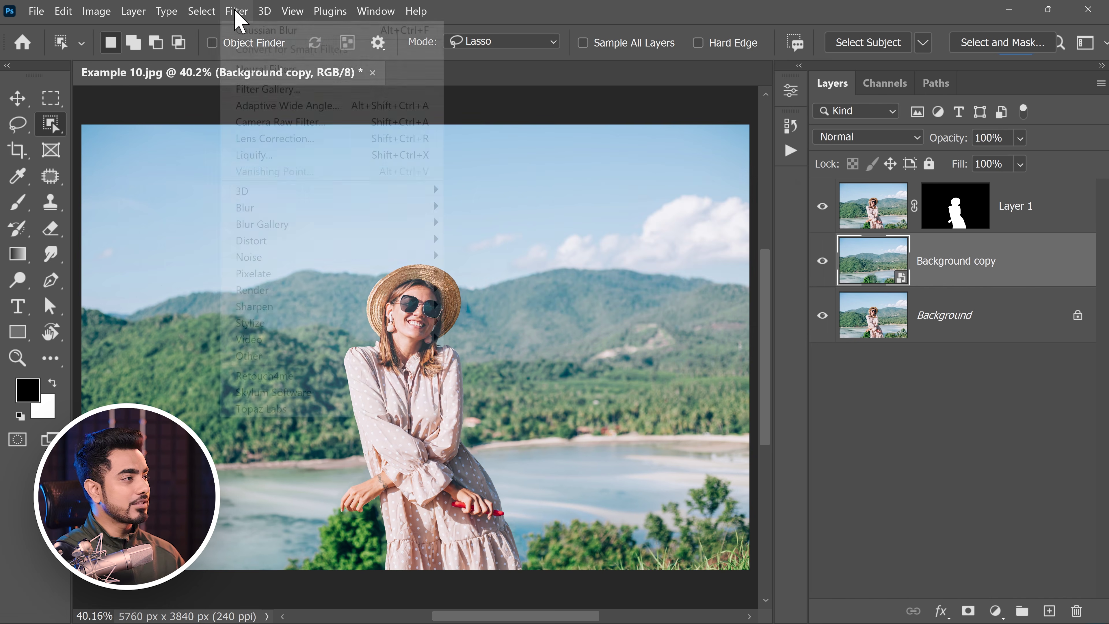
{"action": "mouse_move", "coordinate": [437, 231]}
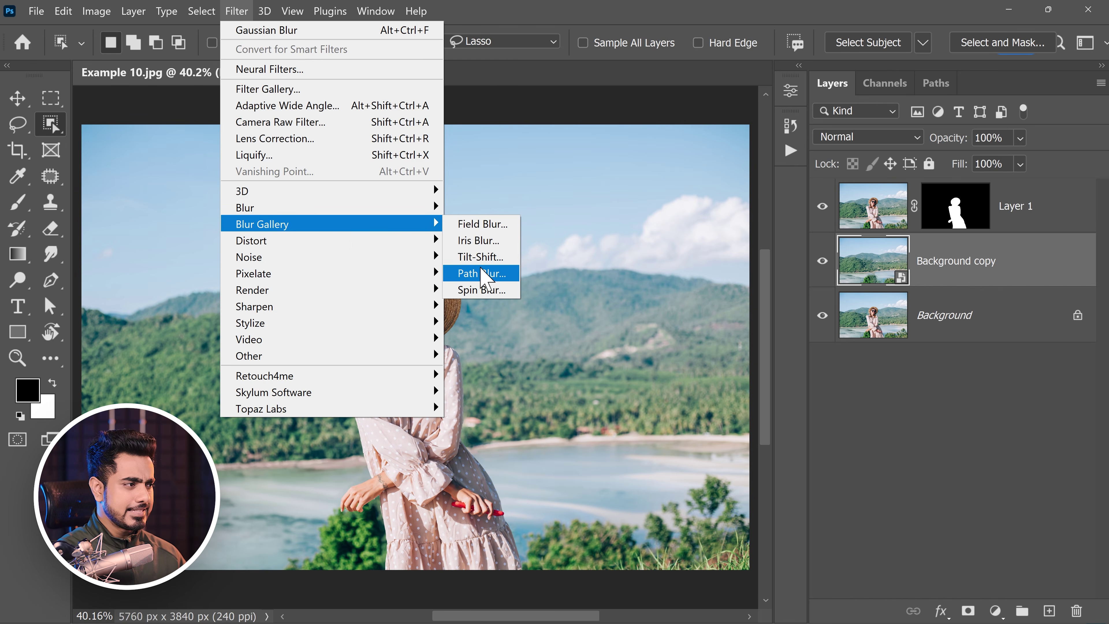
{"action": "left_click", "coordinate": [493, 258]}
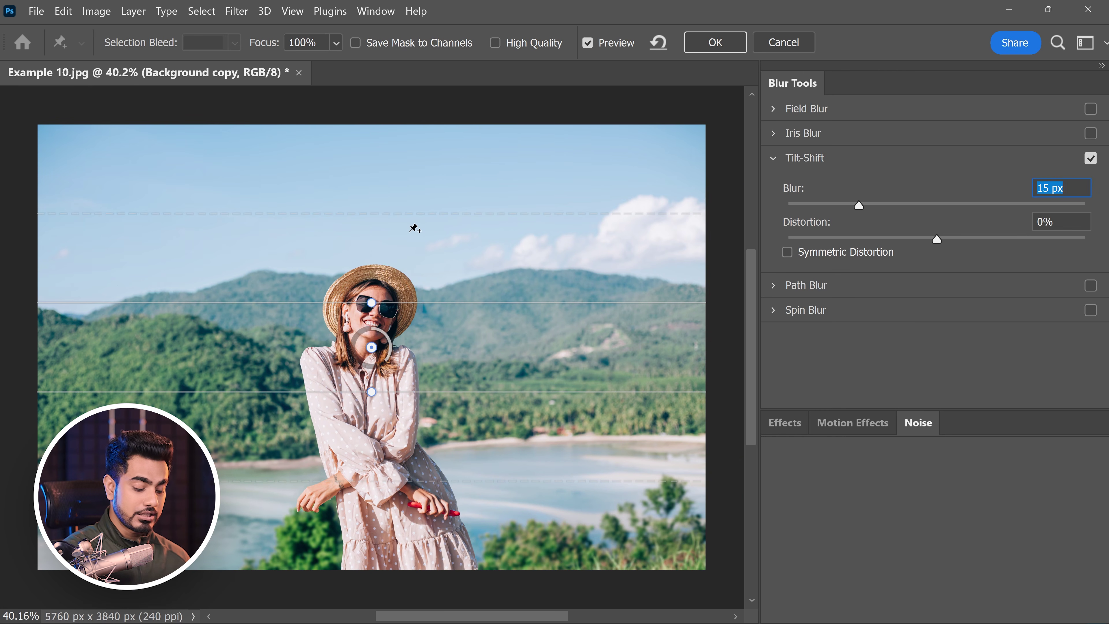
{"action": "key", "text": "ctrl+minus"}
{"action": "key", "text": "ctrl+minus"}
{"action": "key", "text": "ctrl+minus"}
{"action": "key", "text": "ctrl+minus"}
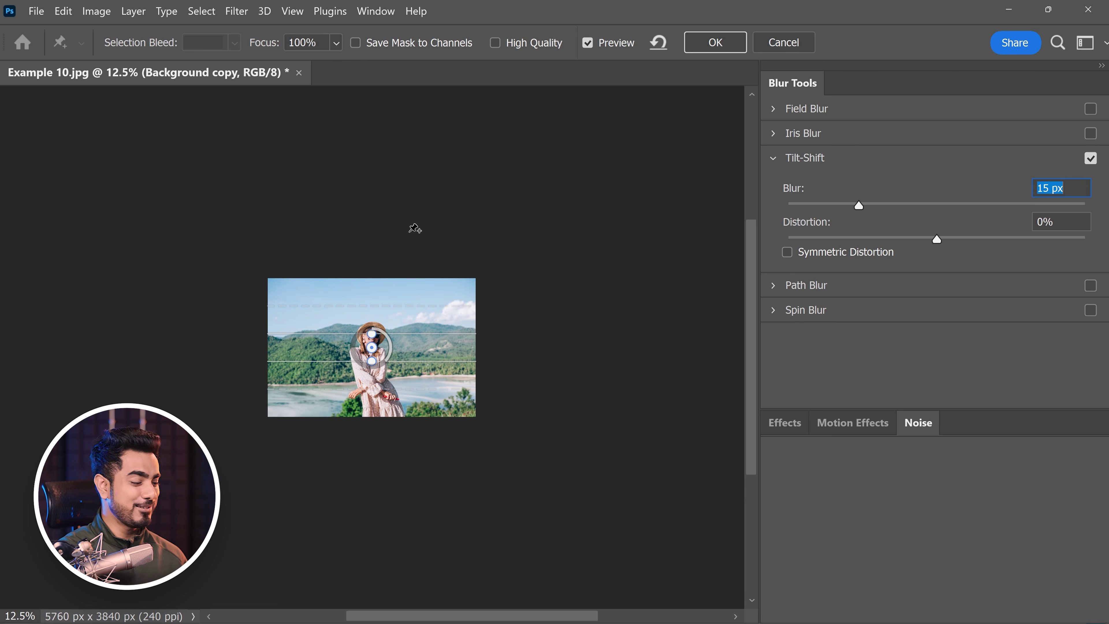
{"action": "left_click_drag", "start_coordinate": [372, 360], "coordinate": [377, 536]}
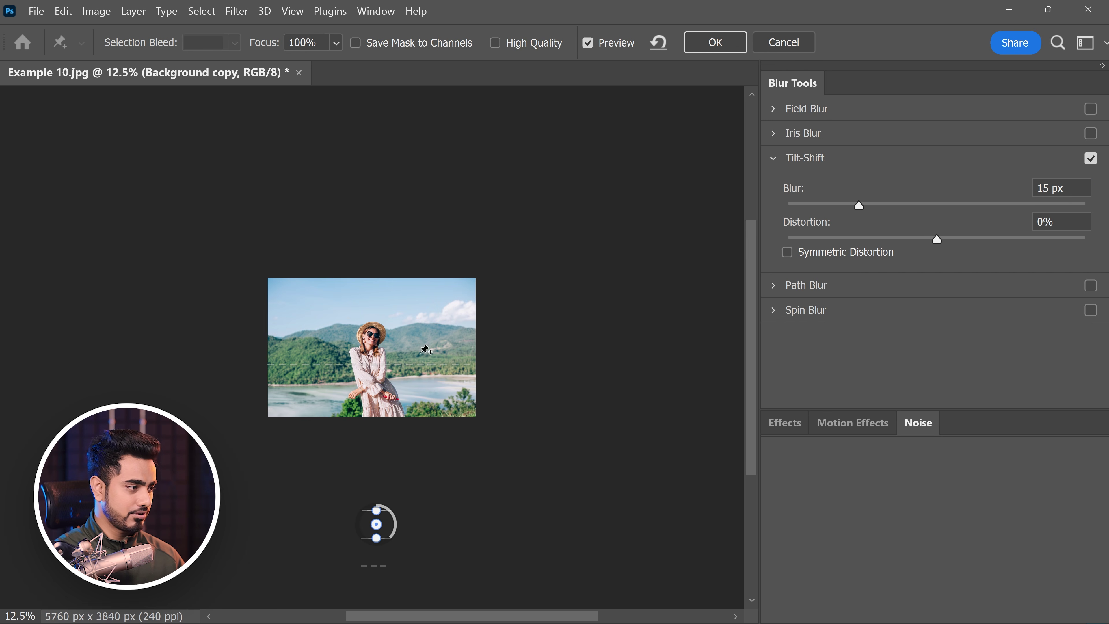
Set the Tilt-Shift blur to 70 px, apply it to Background copy, and compare the result with the original photo.
{"action": "left_click_drag", "start_coordinate": [863, 209], "coordinate": [929, 209]}
{"action": "left_click", "coordinate": [926, 207]}
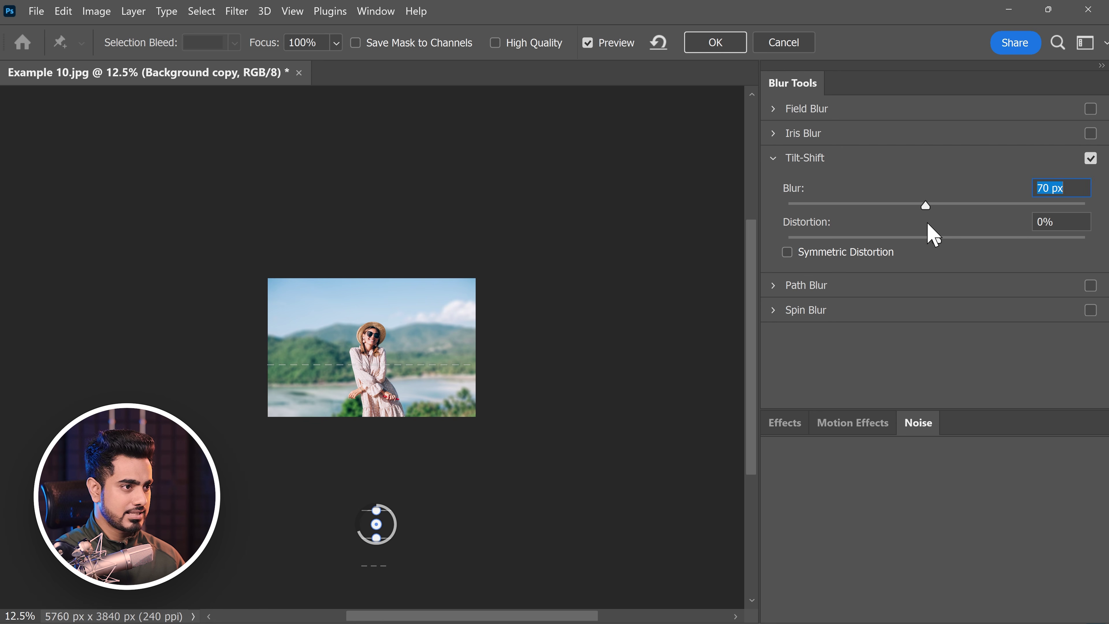
{"action": "left_click", "coordinate": [718, 49]}
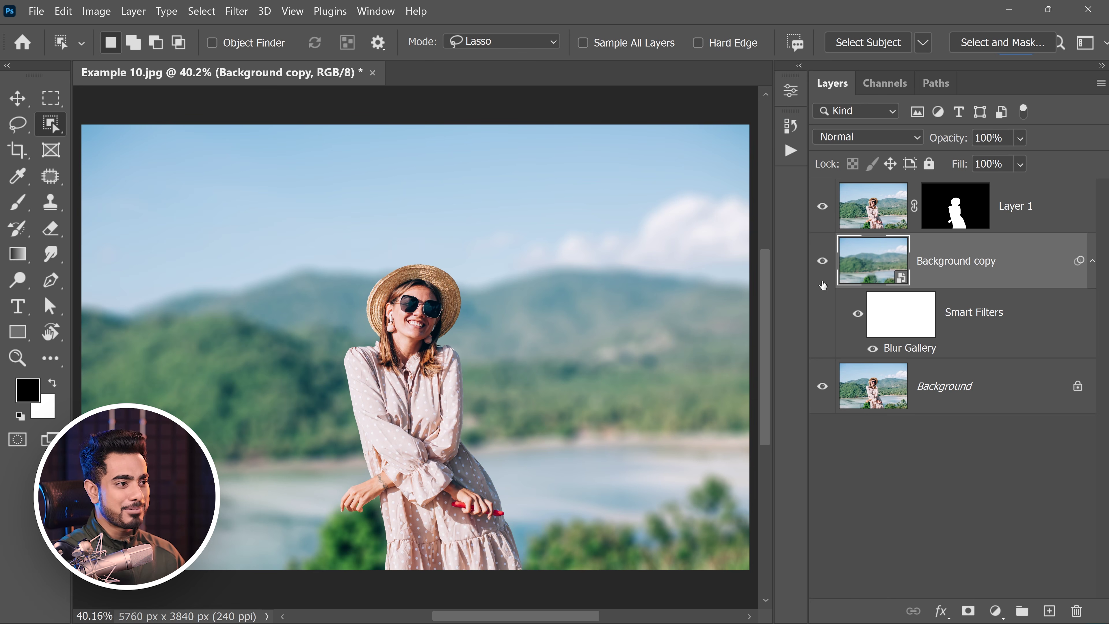
{"action": "left_click", "coordinate": [823, 388], "text": "alt"}
{"action": "left_click", "coordinate": [822, 388], "text": "alt"}
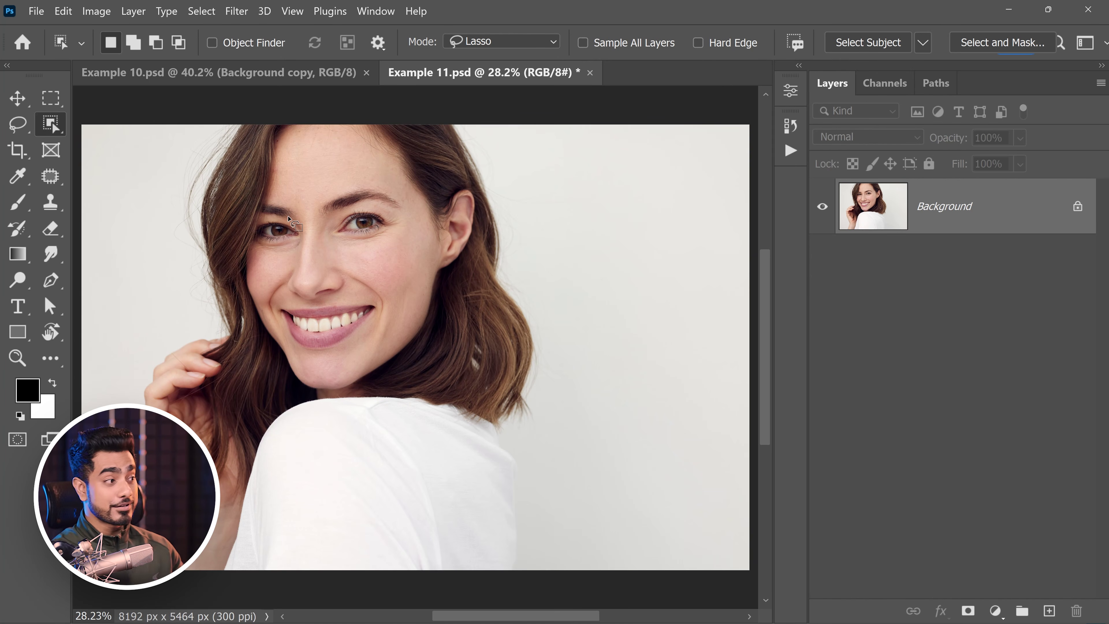
Create a new layer above Background in Example 11.psd and choose the Elliptical Marquee Tool for the eye.
{"action": "left_click_drag", "start_coordinate": [365, 201], "coordinate": [407, 199]}
{"action": "left_click", "coordinate": [51, 104]}
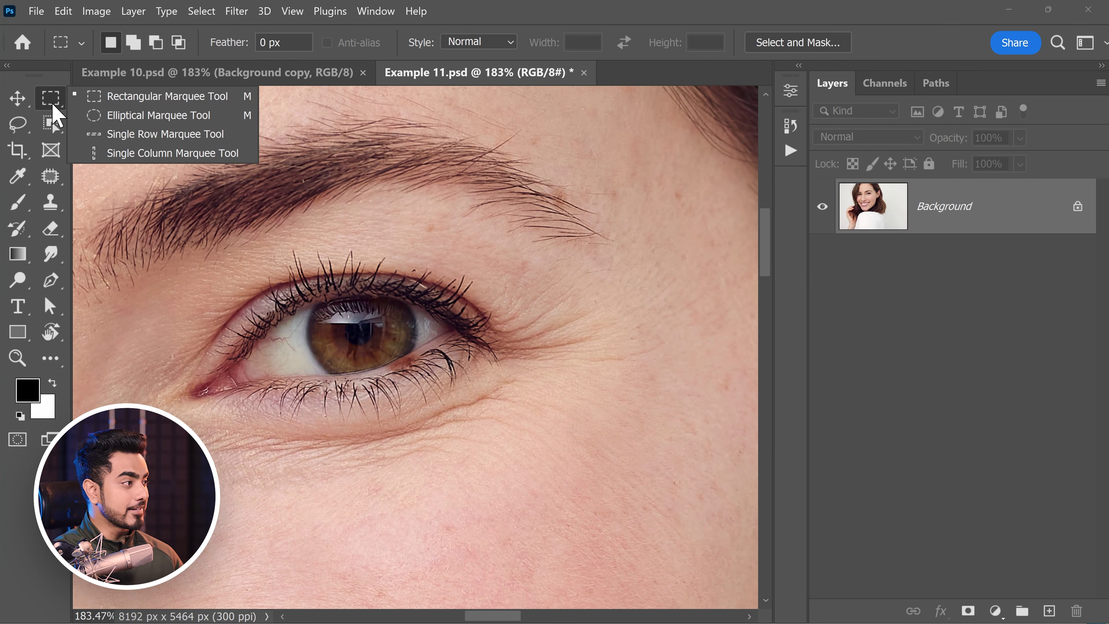
{"action": "left_click", "coordinate": [115, 115]}
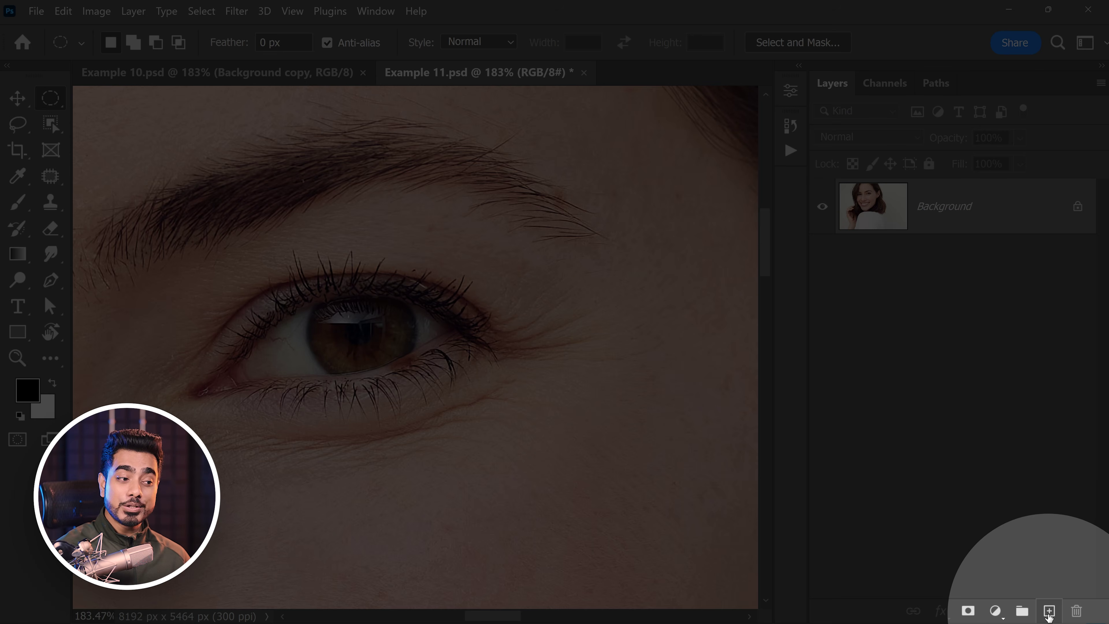
{"action": "left_click", "coordinate": [1050, 611]}
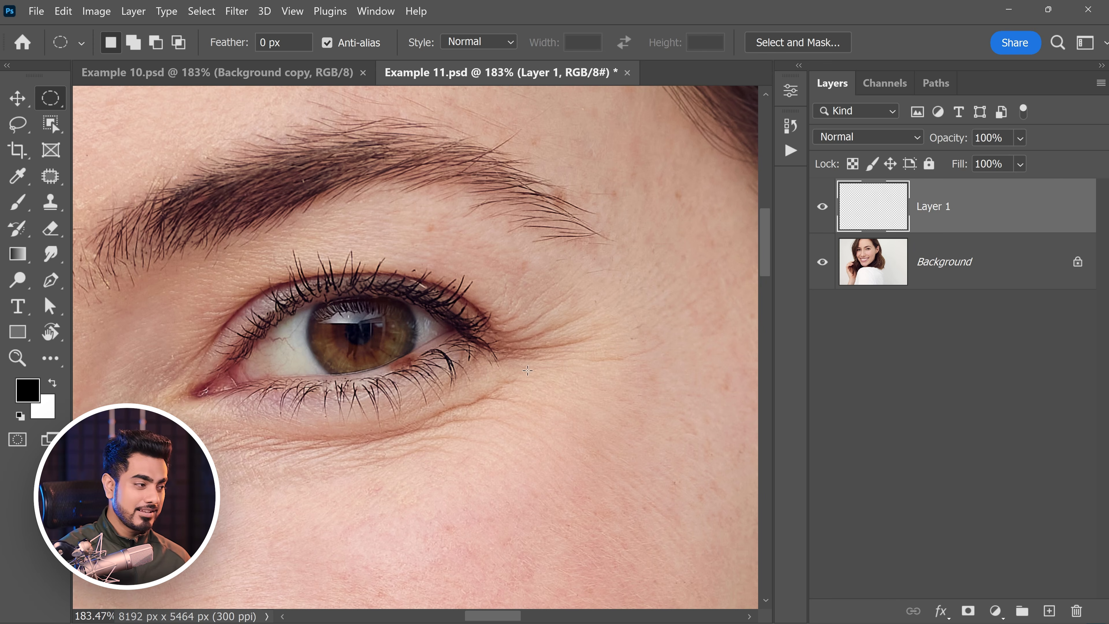
Draw a near-circular elliptical selection over the iris of the woman's fully visible eye.
{"action": "scroll", "coordinate": [341, 306], "scroll_direction": "up", "scroll_amount": 5}
{"action": "left_click_drag", "start_coordinate": [274, 241], "coordinate": [547, 492]}
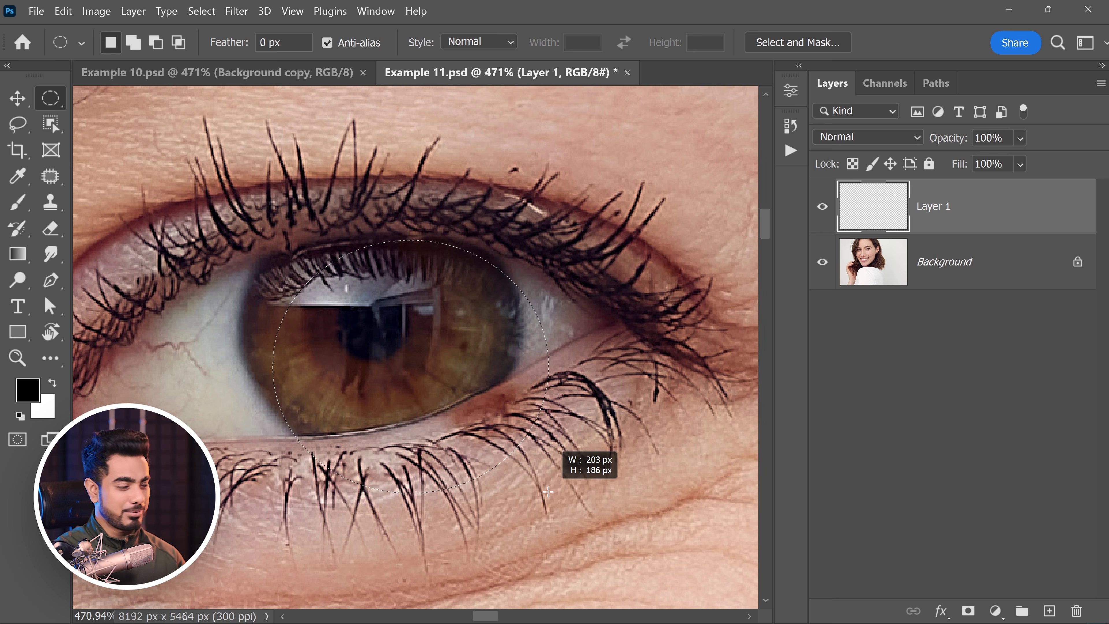
{"action": "key", "text": "space"}
{"action": "left_click_drag", "start_coordinate": [548, 492], "coordinate": [501, 440]}
{"action": "key", "text": "space"}
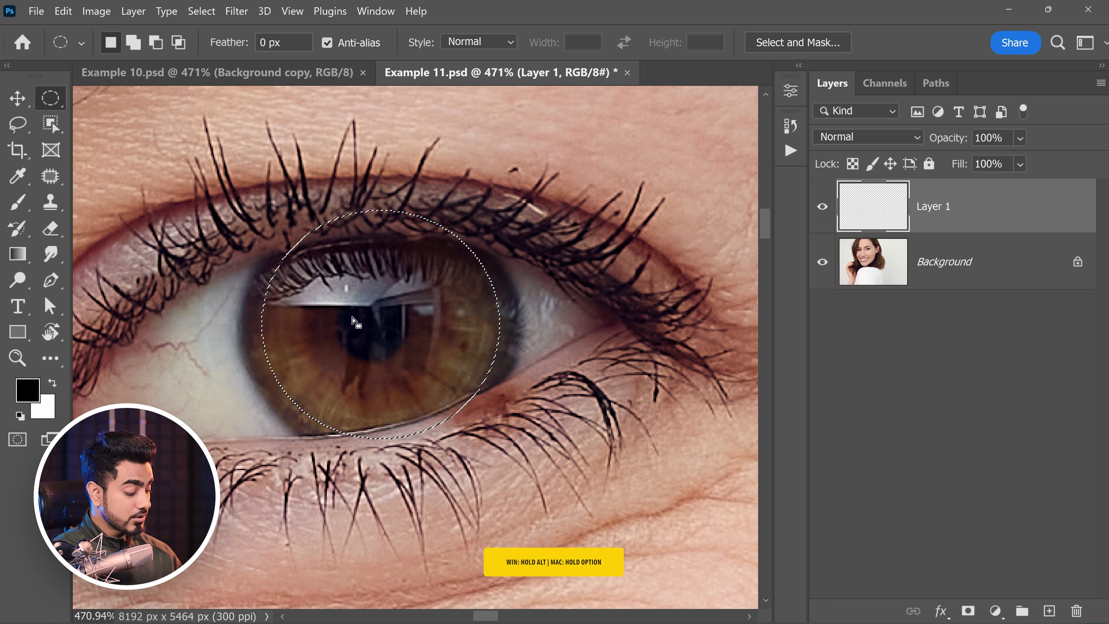
Subtract an ellipse around the pupil from the iris selection.
{"action": "key", "text": "alt"}
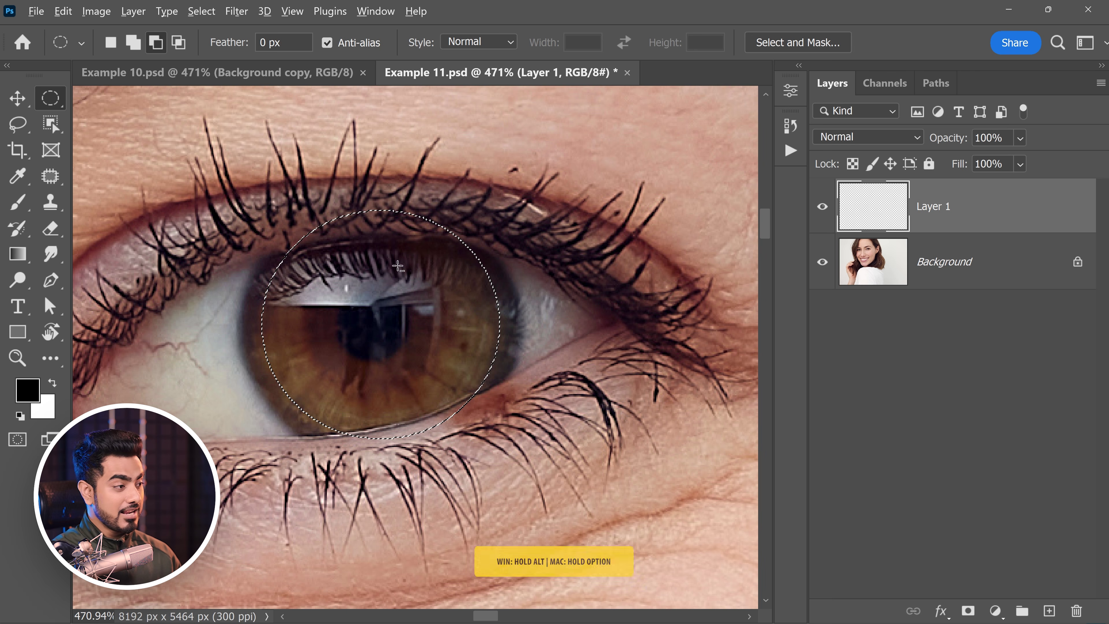
{"action": "left_click_drag", "start_coordinate": [360, 295], "coordinate": [417, 340]}
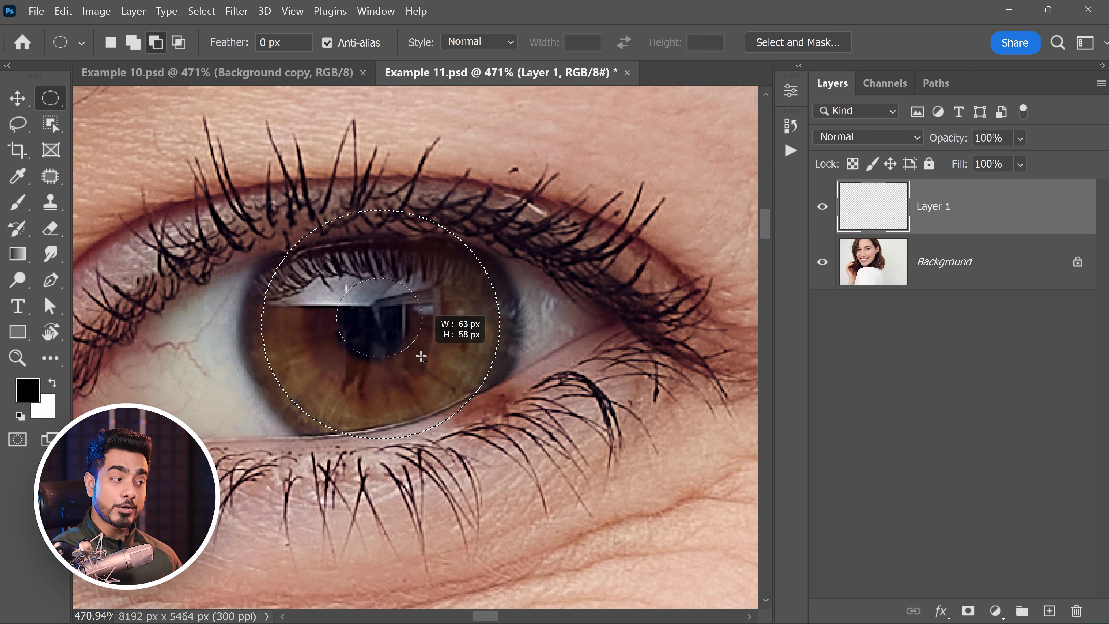
{"action": "mouse_move", "coordinate": [421, 357]}
{"action": "left_mouse_down"}
{"action": "mouse_move", "coordinate": [418, 348]}
{"action": "mouse_move", "coordinate": [423, 374]}
{"action": "left_mouse_up"}
{"action": "key", "text": "space"}
{"action": "key", "text": "space"}
Subtract a large ellipse covering the upper iris, and intersect the remaining selection with an ellipse that ends just above the lower lid.
{"action": "key", "text": "alt+space"}
{"action": "key", "text": "ctrl+space"}
{"action": "left_click_drag", "start_coordinate": [309, 200], "coordinate": [297, 206]}
{"action": "key", "text": "space"}
{"action": "left_click_drag", "start_coordinate": [301, 202], "coordinate": [315, 277]}
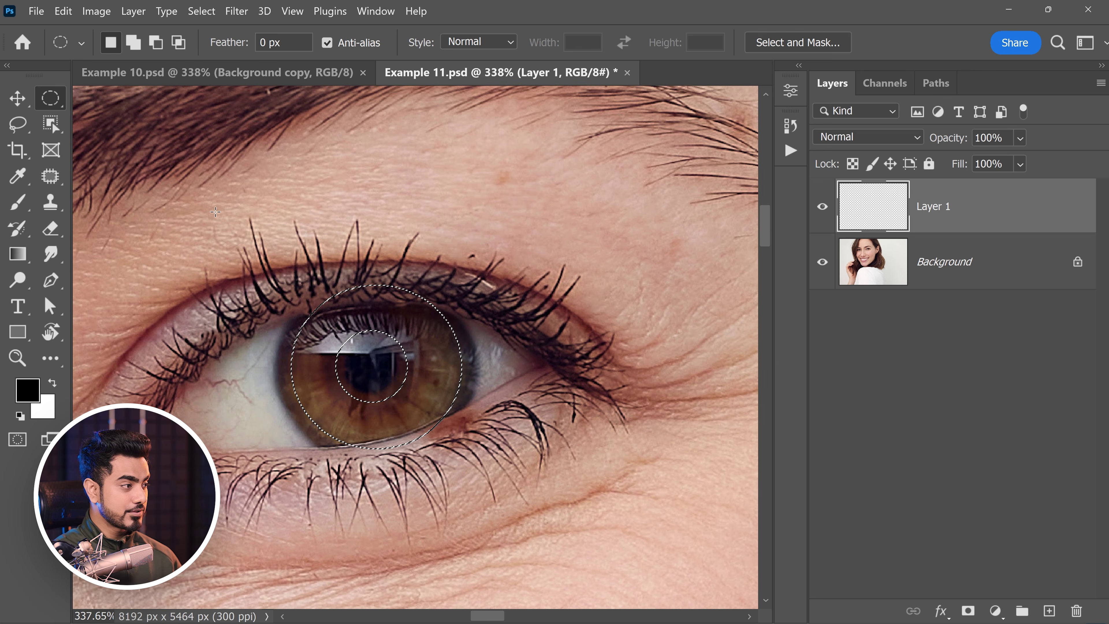
{"action": "left_click_drag", "start_coordinate": [215, 212], "coordinate": [411, 318]}
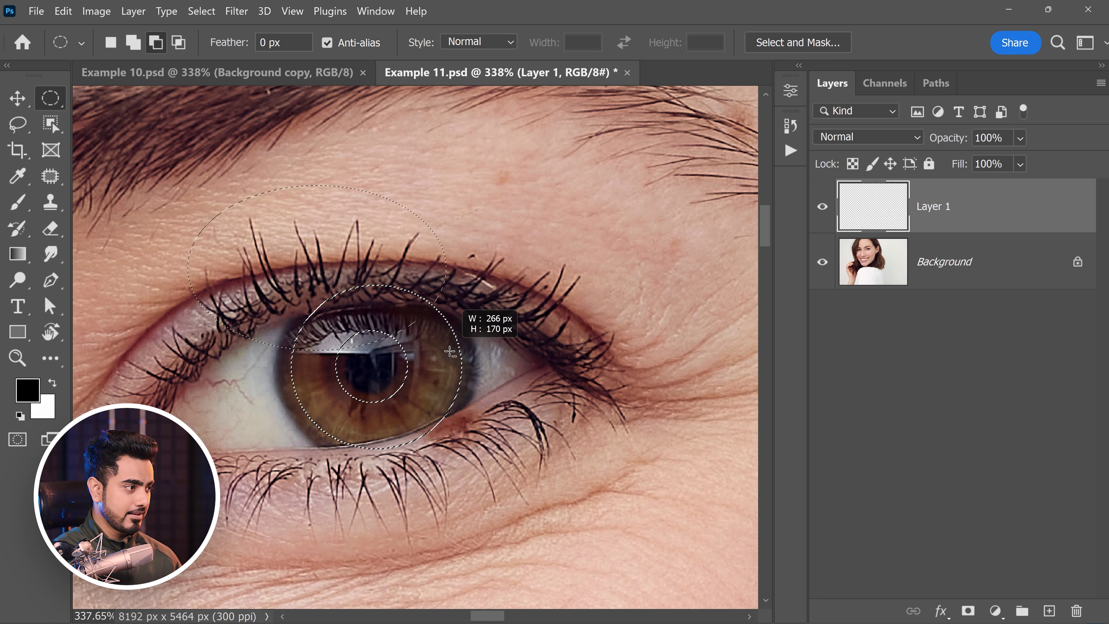
{"action": "left_click_drag", "start_coordinate": [449, 352], "coordinate": [484, 378]}
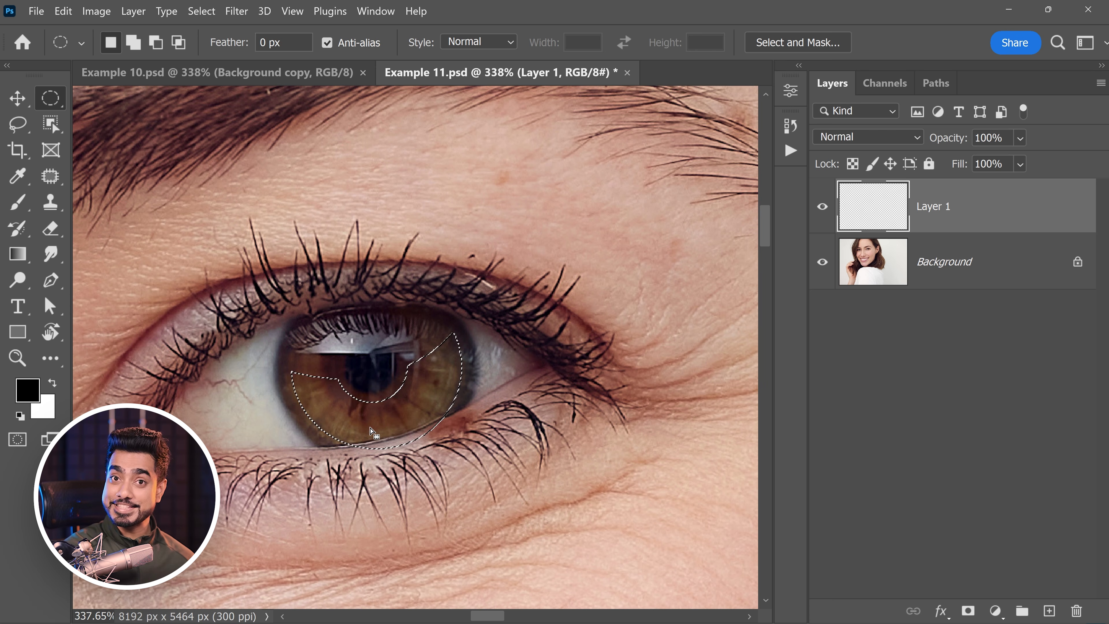
{"action": "left_click", "coordinate": [178, 42]}
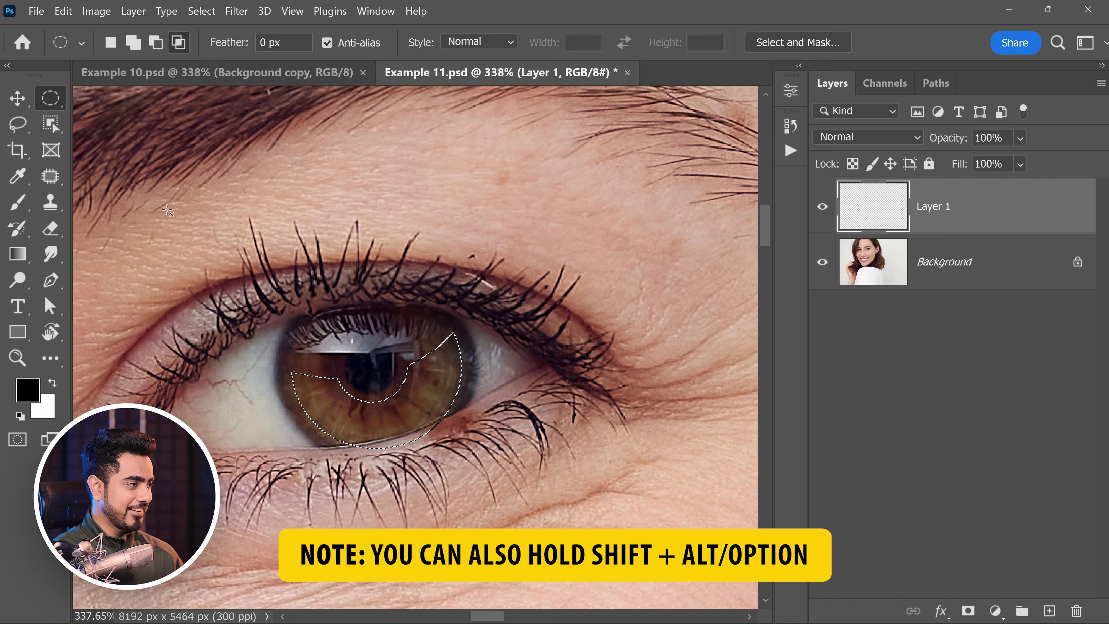
{"action": "left_click_drag", "start_coordinate": [166, 209], "coordinate": [522, 424]}
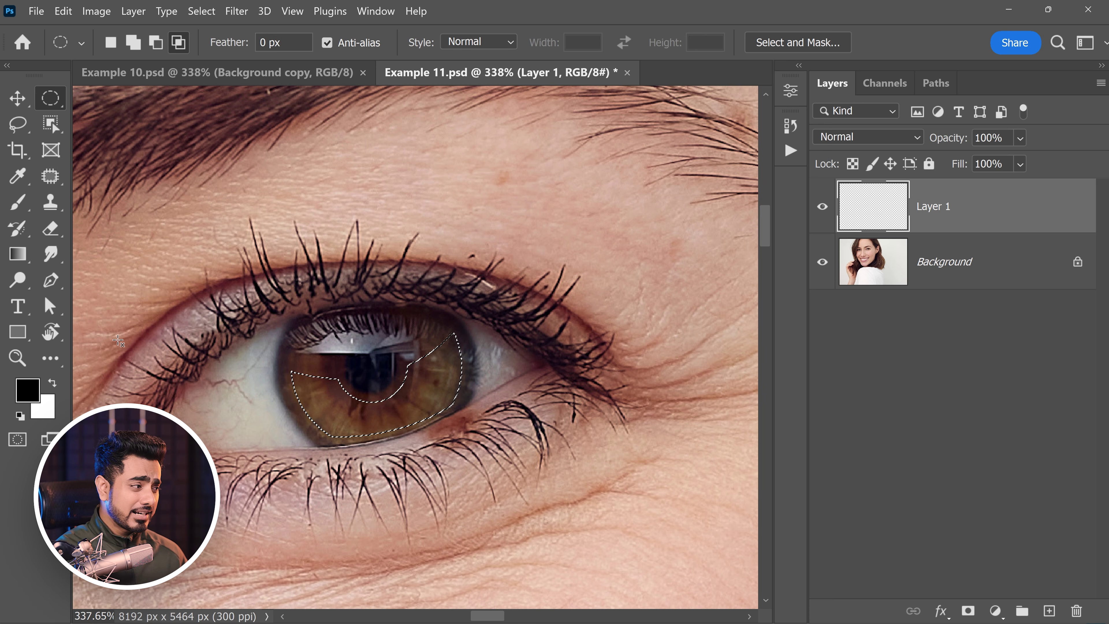
Swap the foreground and background colors so white is the foreground color.
{"action": "key", "text": "x"}
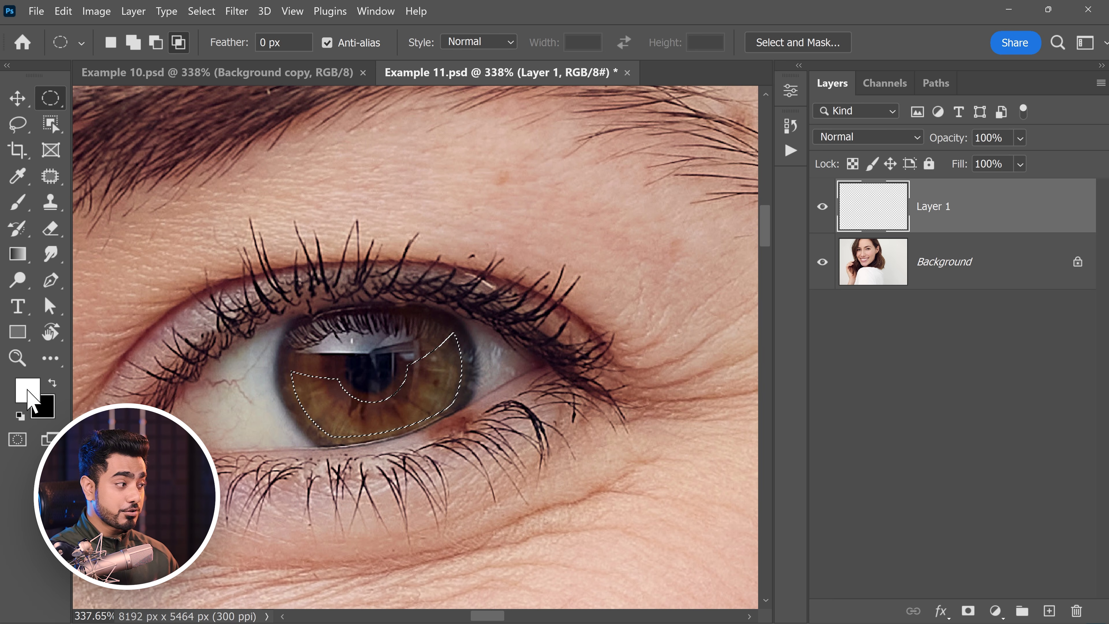
{"action": "key", "text": "x"}
{"action": "key", "text": "x"}
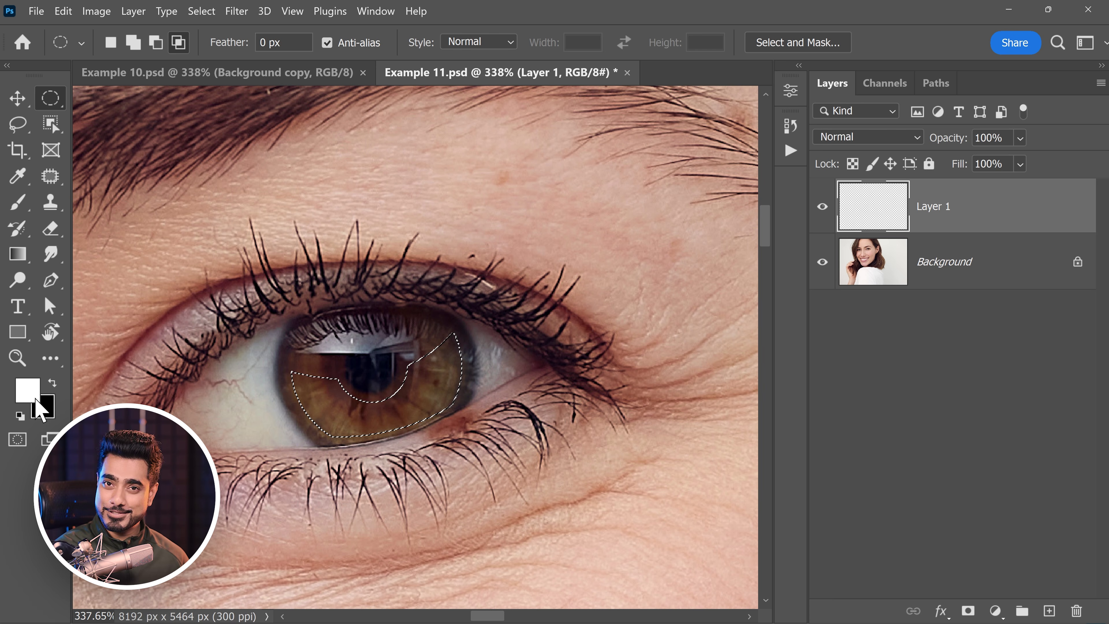
{"action": "key", "text": "x"}
{"action": "key", "text": "x"}
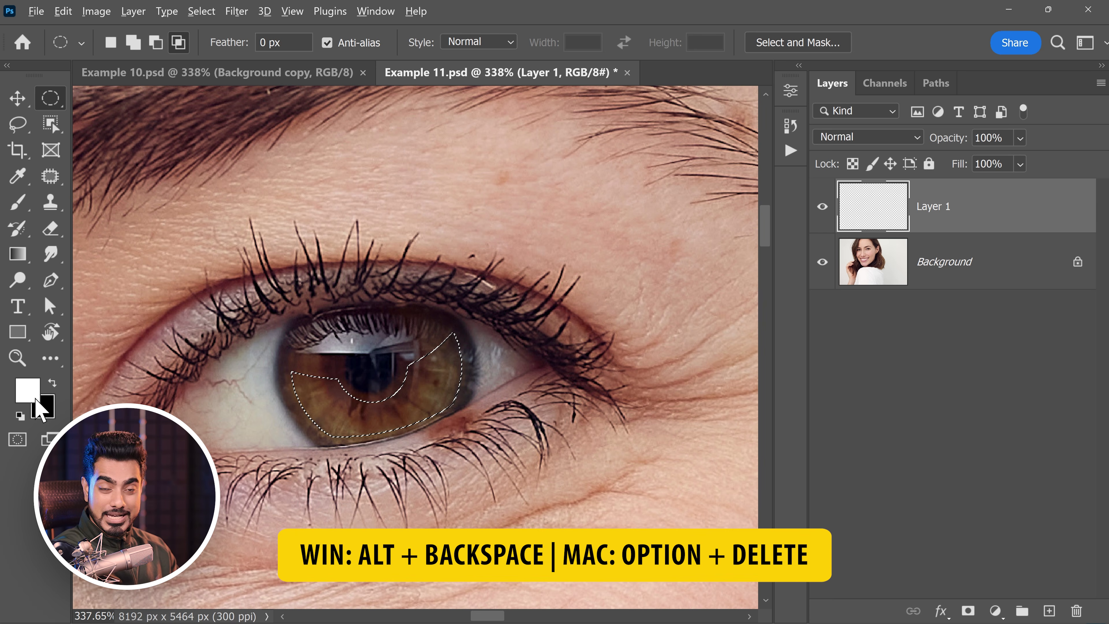
Try filling the hard-edged iris selection with white on Layer 1, and undo the fill.
{"action": "key", "text": "alt+BackSpace"}
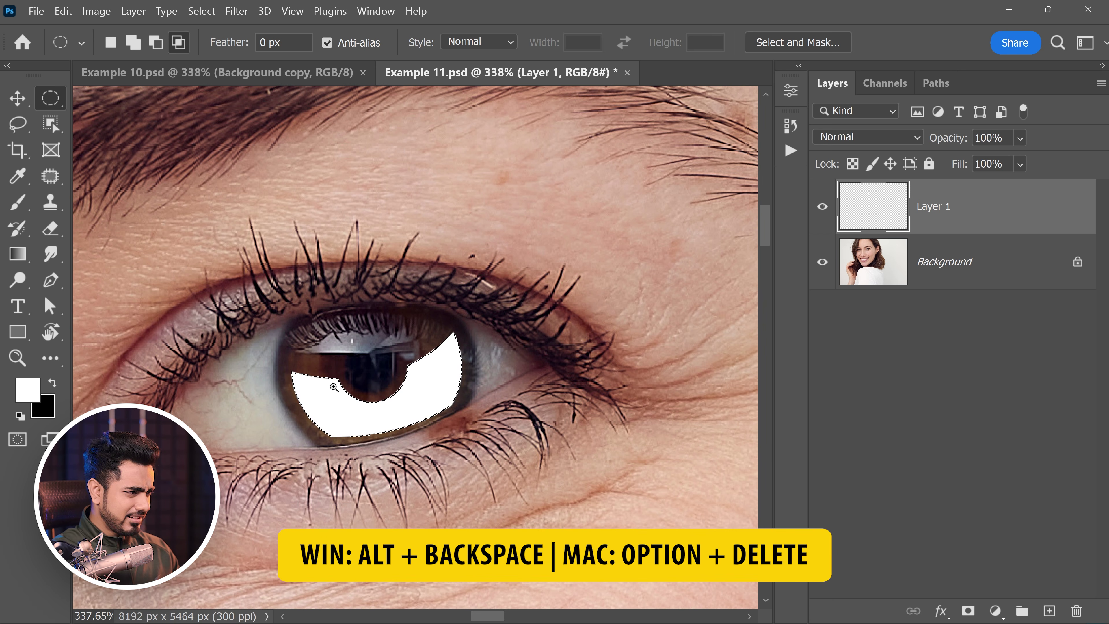
{"action": "mouse_move", "coordinate": [388, 402]}
{"action": "left_mouse_down"}
{"action": "mouse_move", "coordinate": [416, 393]}
{"action": "mouse_move", "coordinate": [409, 376]}
{"action": "mouse_move", "coordinate": [395, 388]}
{"action": "left_mouse_up"}
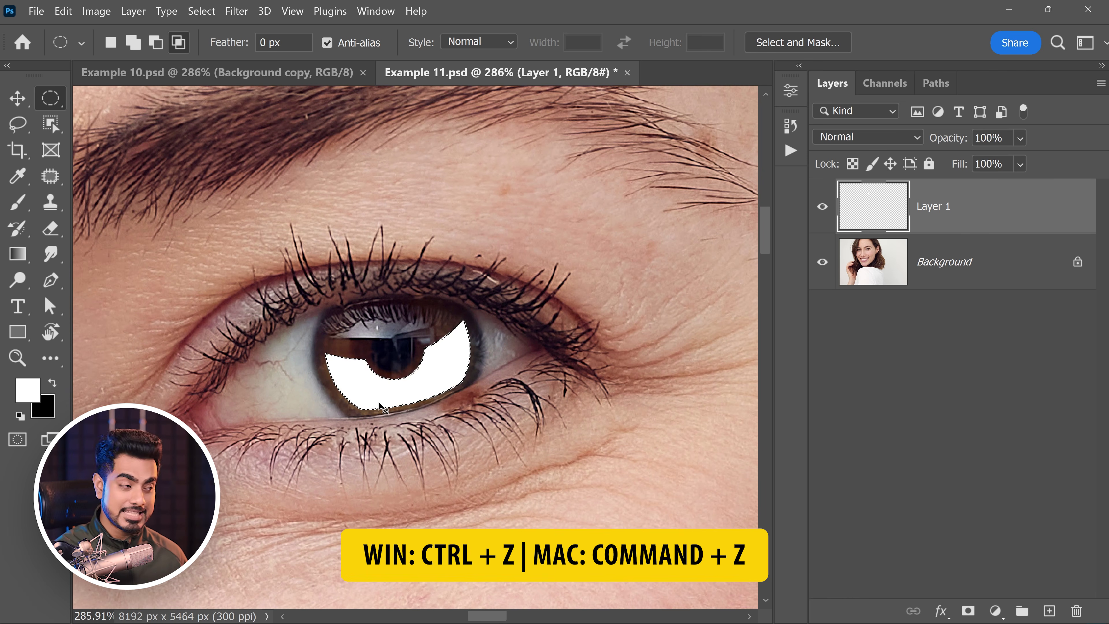
{"action": "key", "text": "ctrl+z"}
Feather the iris selection with a radius of 10 pixels.
{"action": "left_click", "coordinate": [202, 11]}
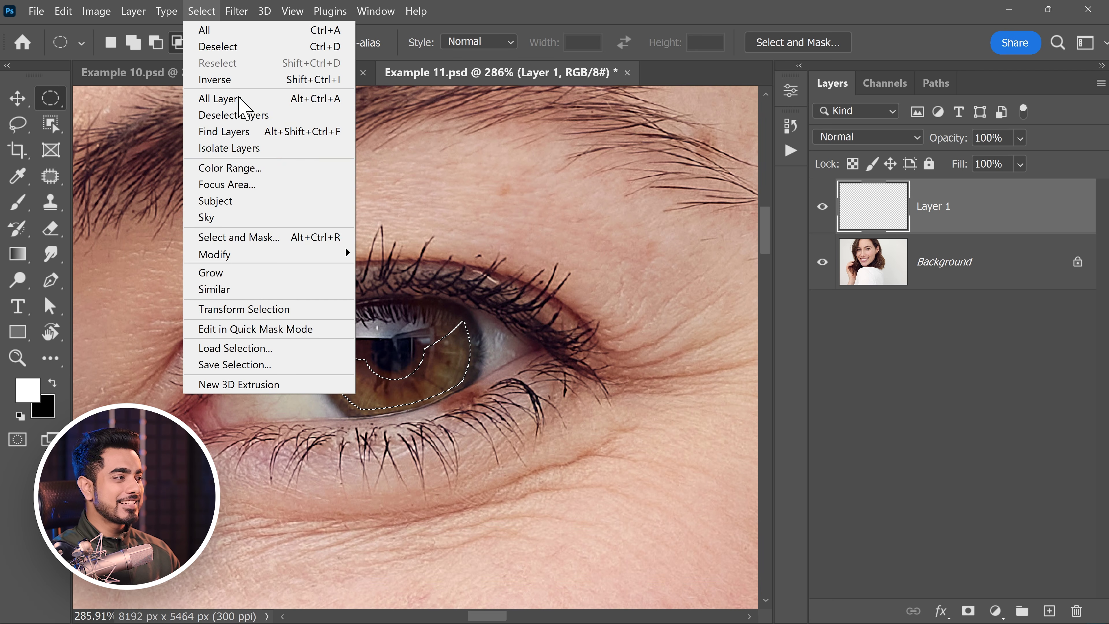
{"action": "mouse_move", "coordinate": [309, 255]}
{"action": "left_click", "coordinate": [399, 320]}
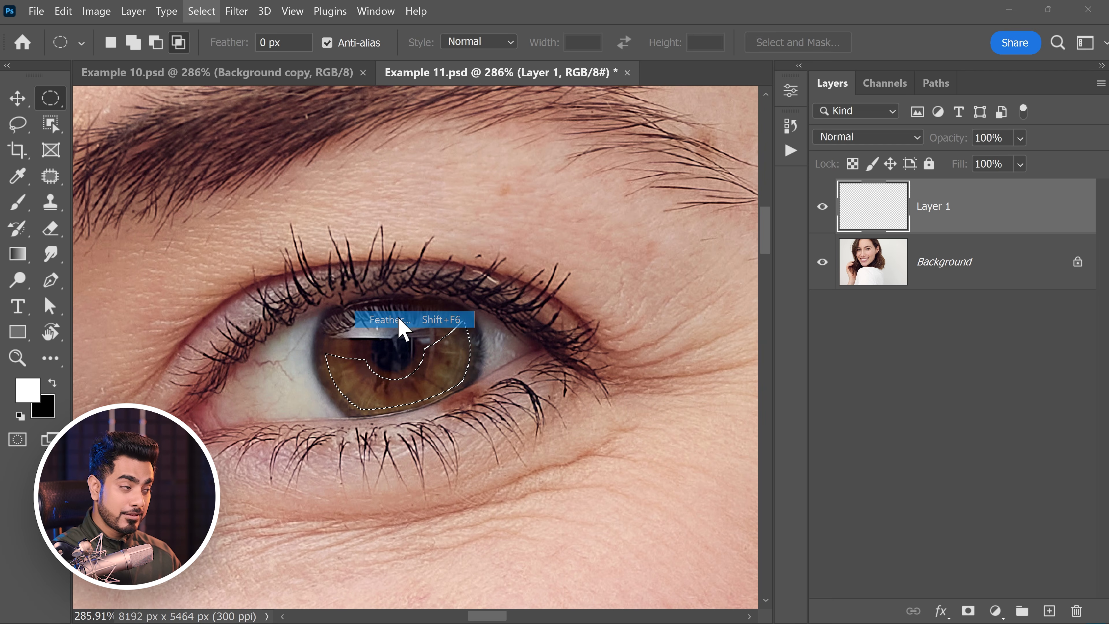
{"action": "type", "text": "10"}
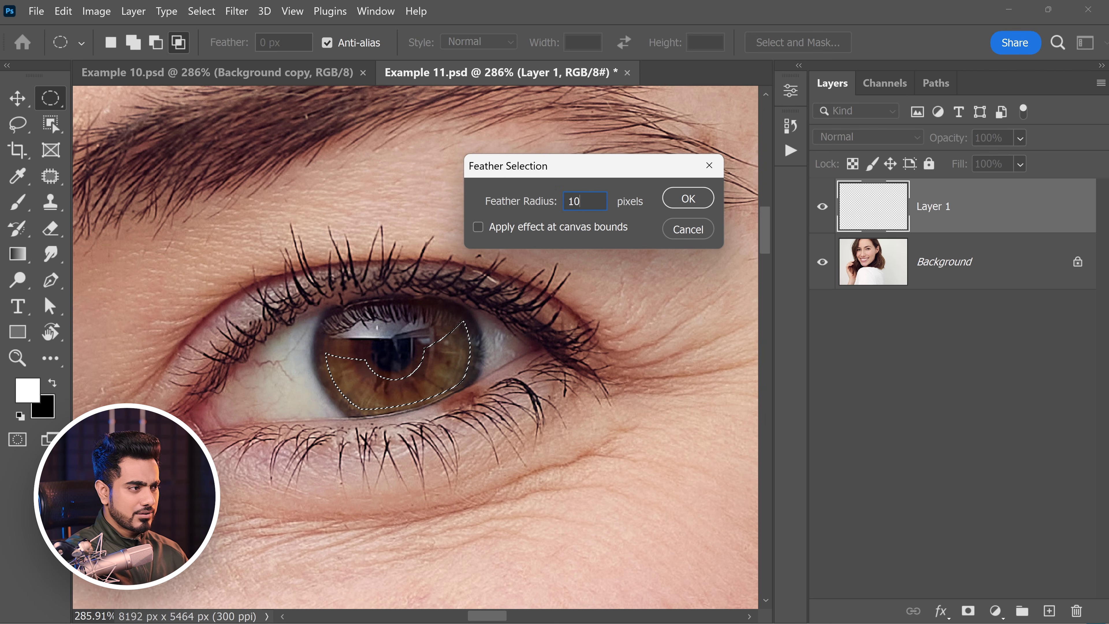
{"action": "left_click", "coordinate": [694, 201]}
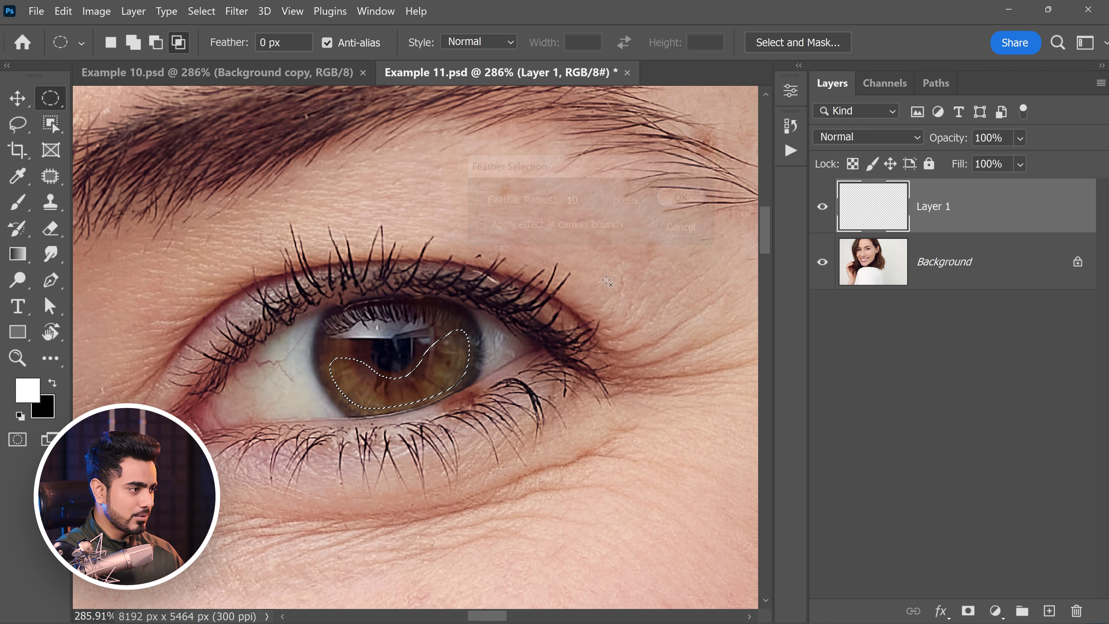
Fill the feathered iris selection with white on Layer 1 and clear the selection.
{"action": "left_click", "coordinate": [422, 374]}
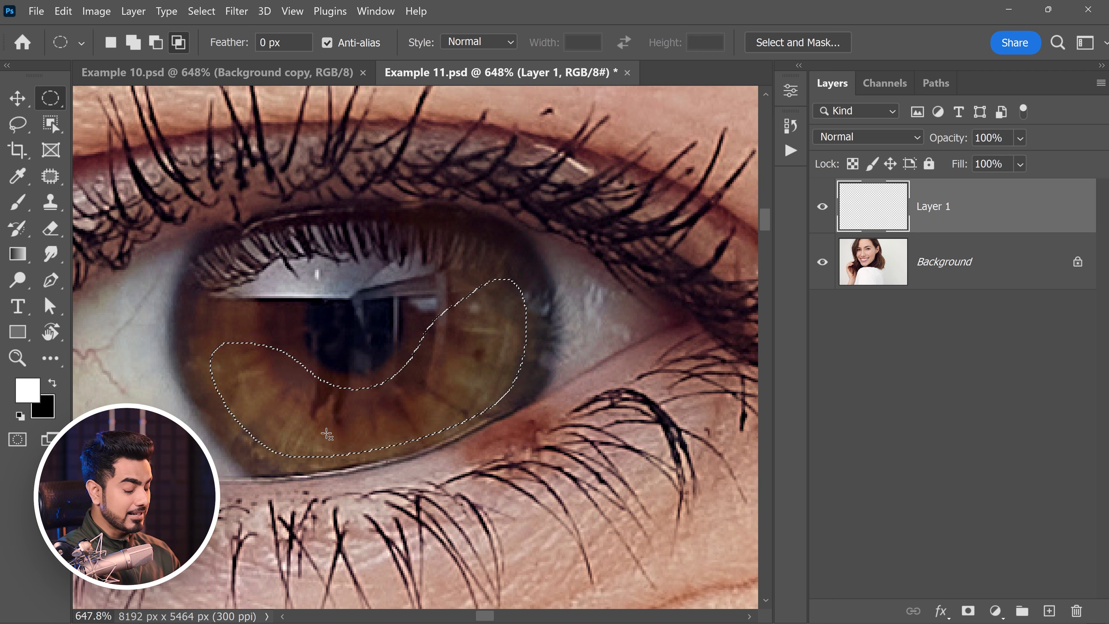
{"action": "key", "text": "alt+BackSpace"}
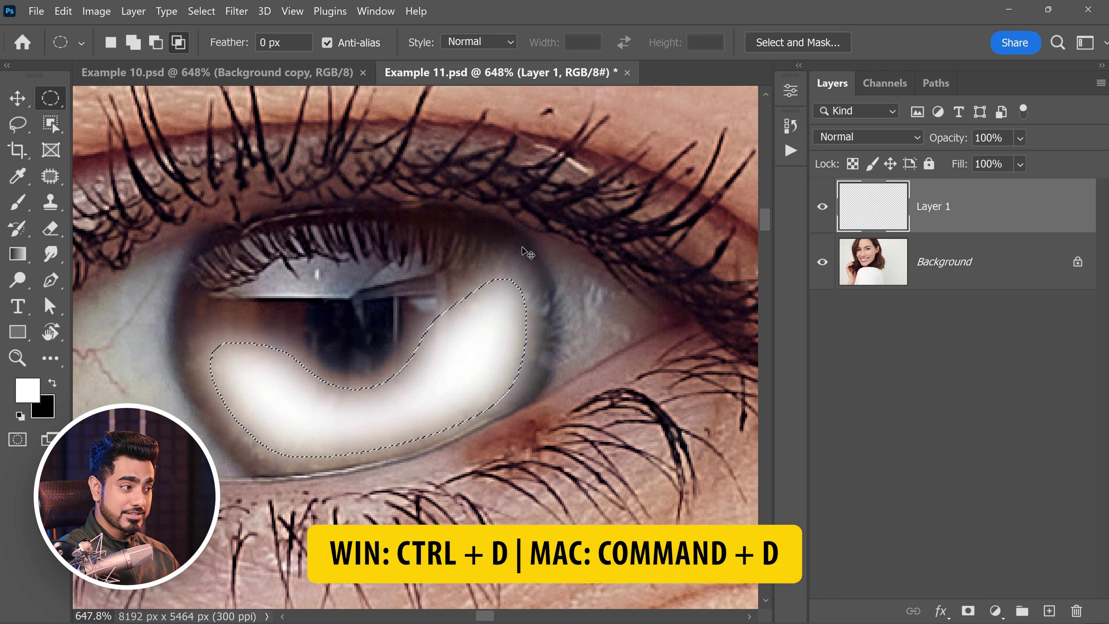
{"action": "key", "text": "ctrl+d"}
Set the blend mode of Layer 1 to Overlay.
{"action": "left_click_drag", "start_coordinate": [511, 274], "coordinate": [480, 296]}
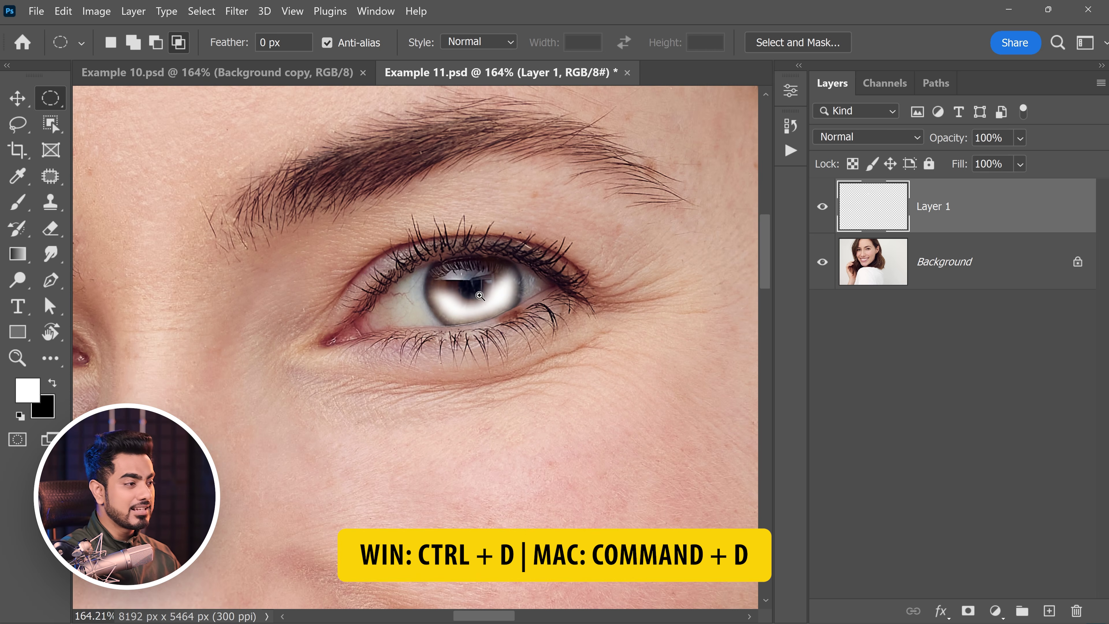
{"action": "left_click", "coordinate": [844, 137]}
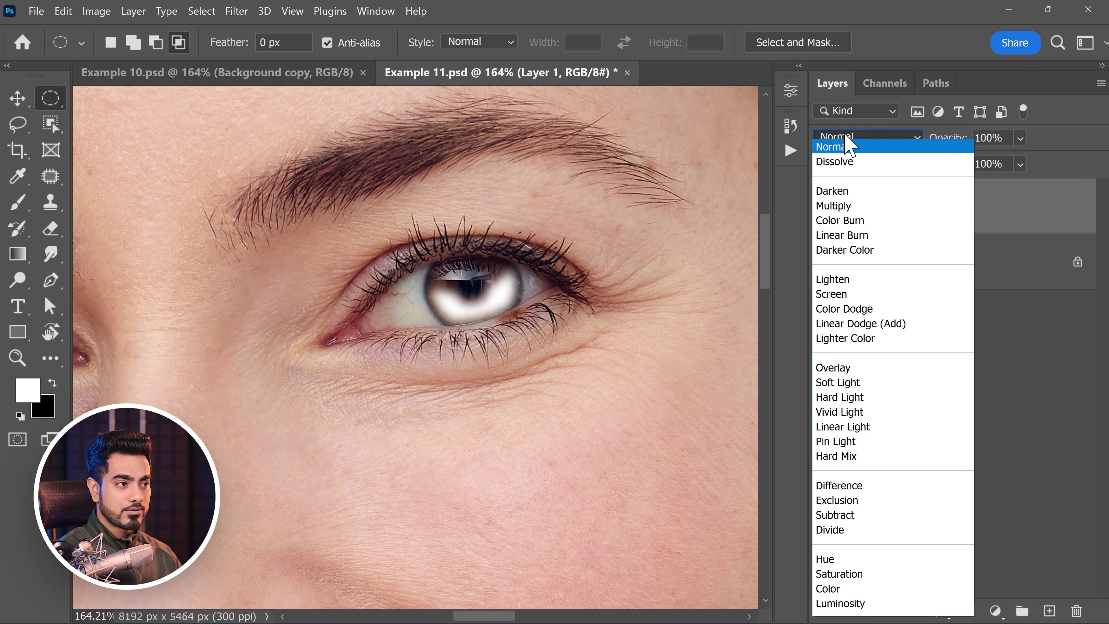
{"action": "left_click", "coordinate": [832, 370]}
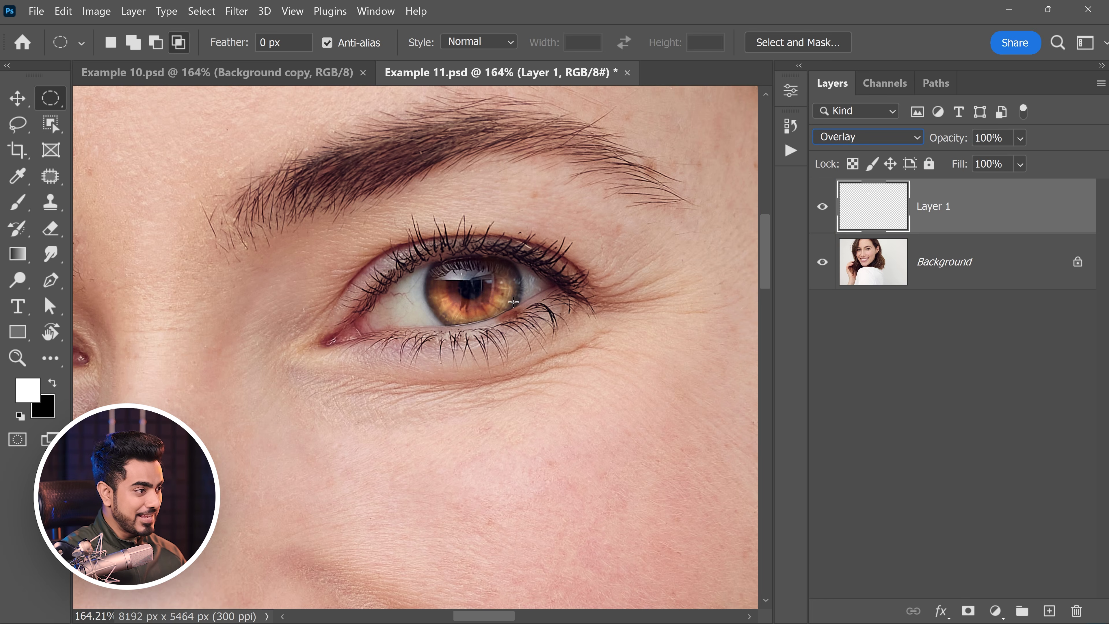
Duplicate the Layer 1 highlight with the Move Tool and place the copy over the other eye's iris.
{"action": "left_click_drag", "start_coordinate": [464, 328], "coordinate": [568, 337]}
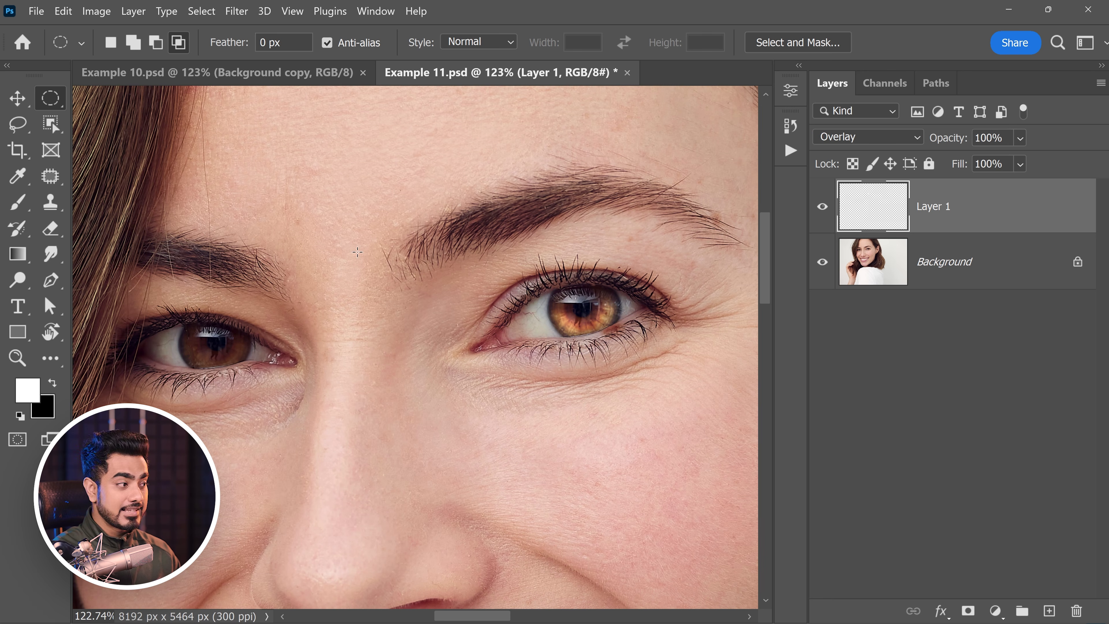
{"action": "left_click", "coordinate": [17, 99]}
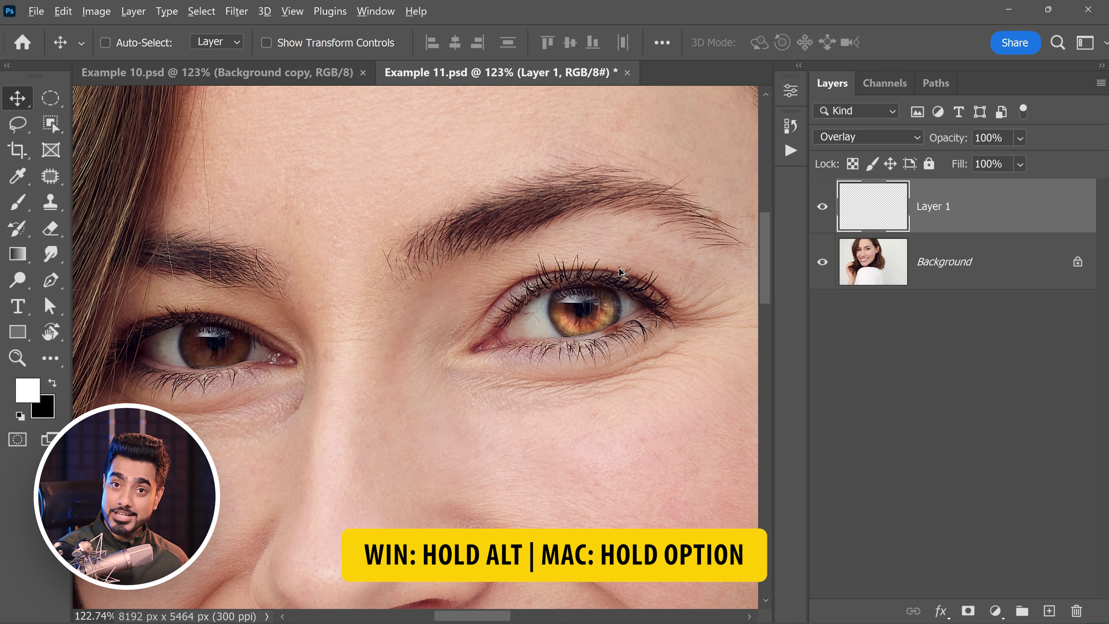
{"action": "left_click_drag", "start_coordinate": [589, 321], "coordinate": [227, 355]}
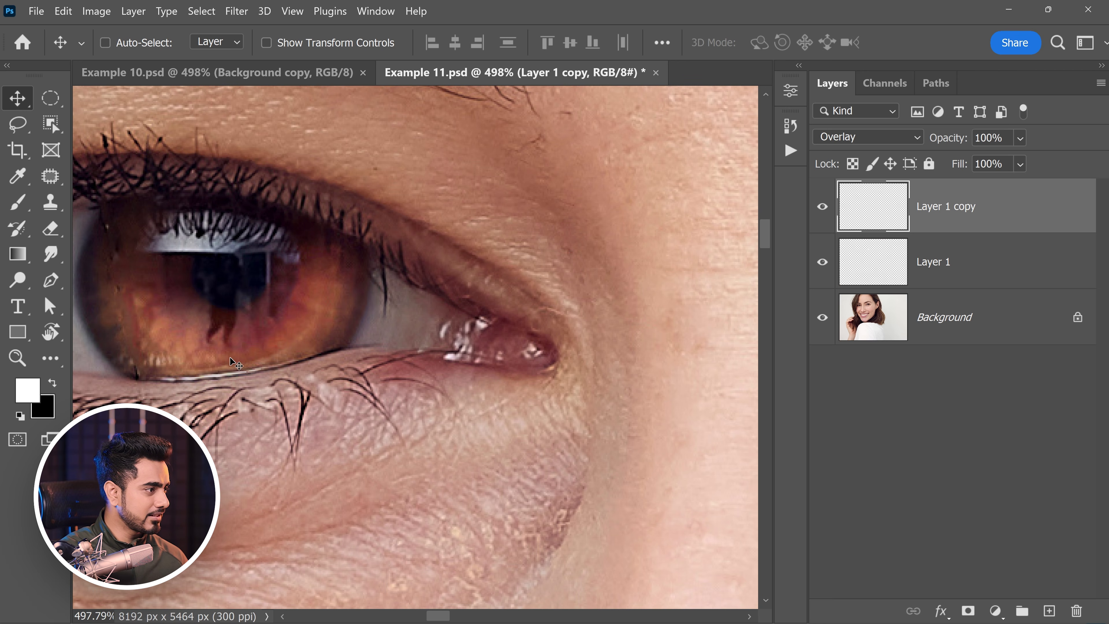
{"action": "scroll", "coordinate": [262, 223], "scroll_direction": "down", "scroll_amount": 8}
{"action": "left_click_drag", "start_coordinate": [390, 224], "coordinate": [430, 268]}
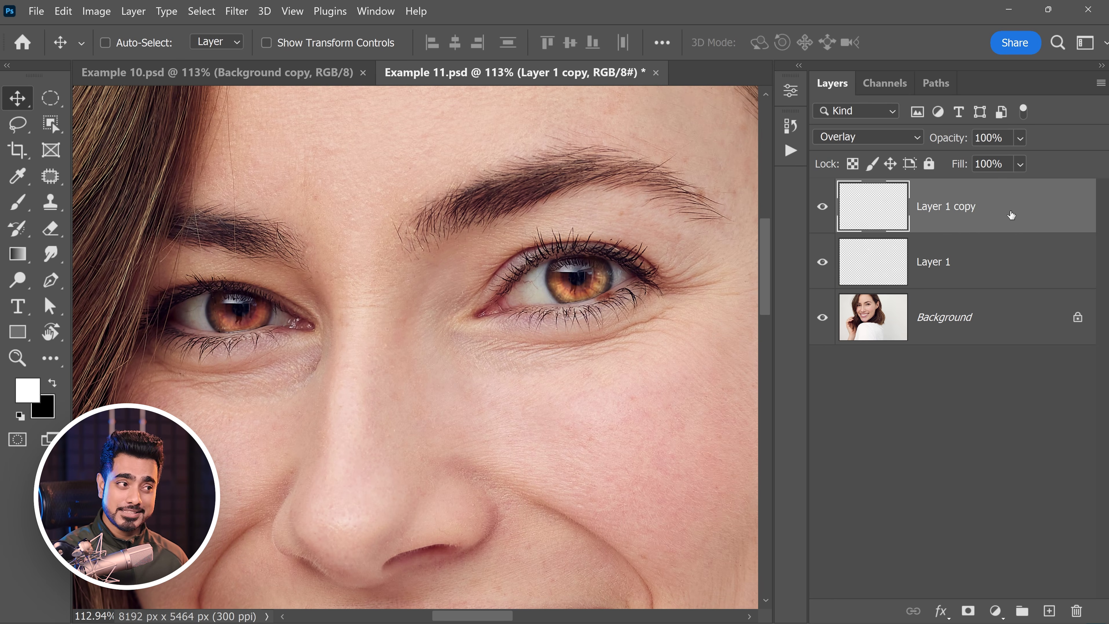
Group Layer 1 and Layer 1 copy, and set the group's opacity to 50%.
{"action": "key", "text": "ctrl"}
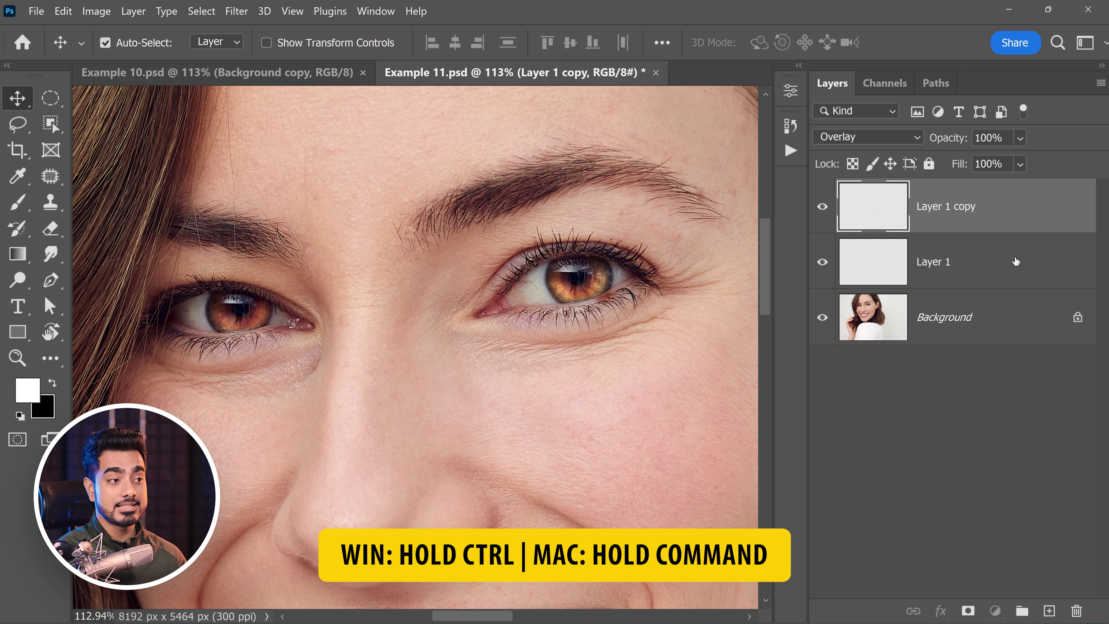
{"action": "left_click", "coordinate": [1015, 260], "text": "ctrl"}
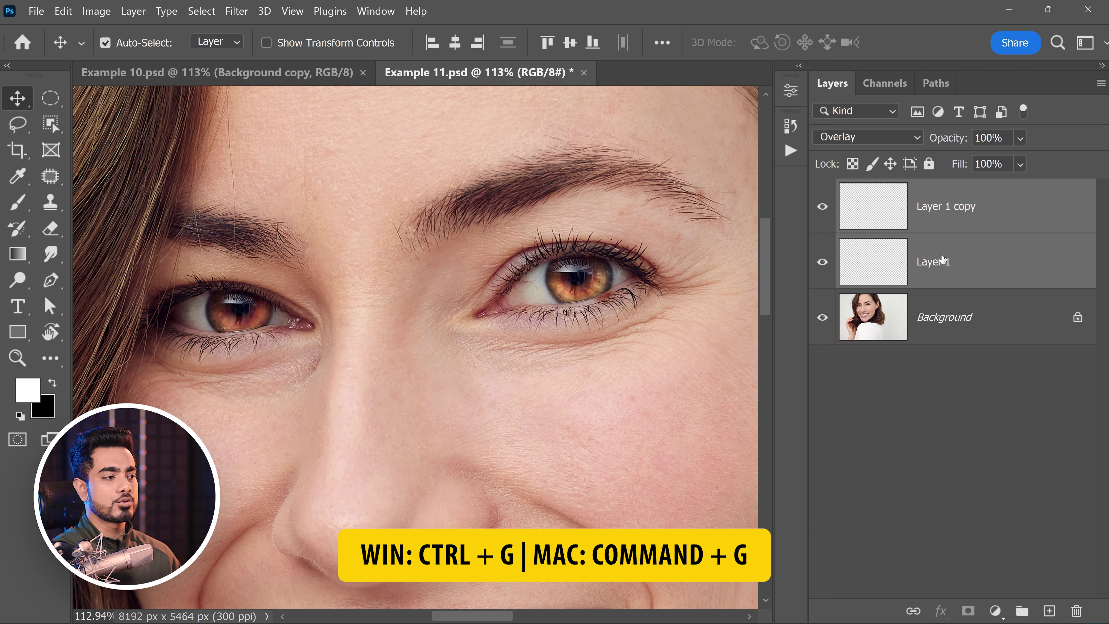
{"action": "key", "text": "ctrl+g"}
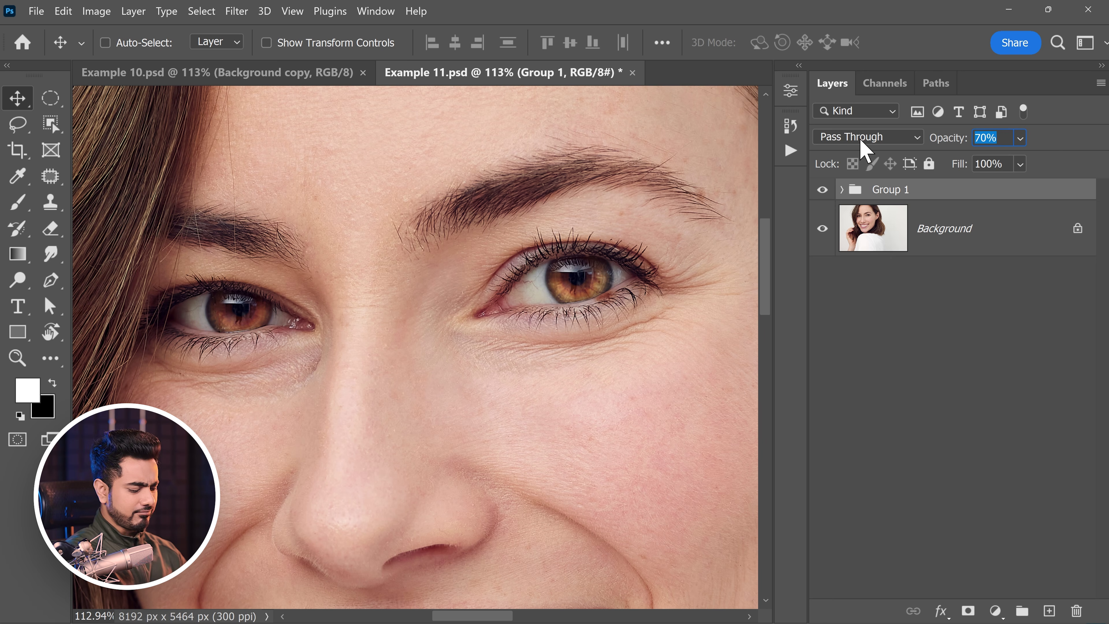
{"action": "type", "text": "50"}
{"action": "key", "text": "Return"}
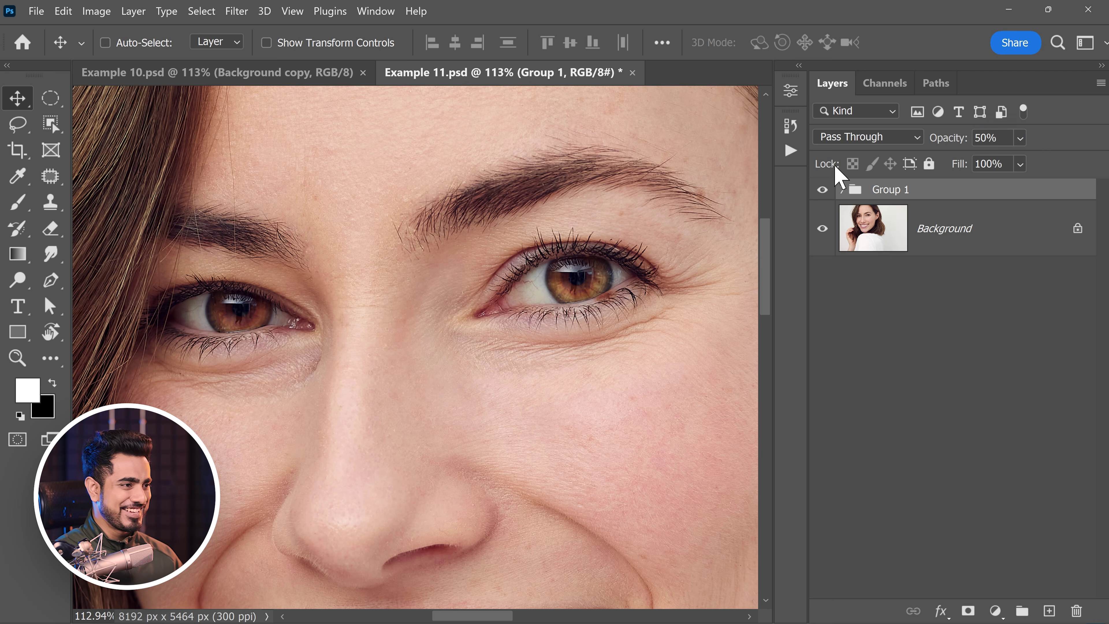